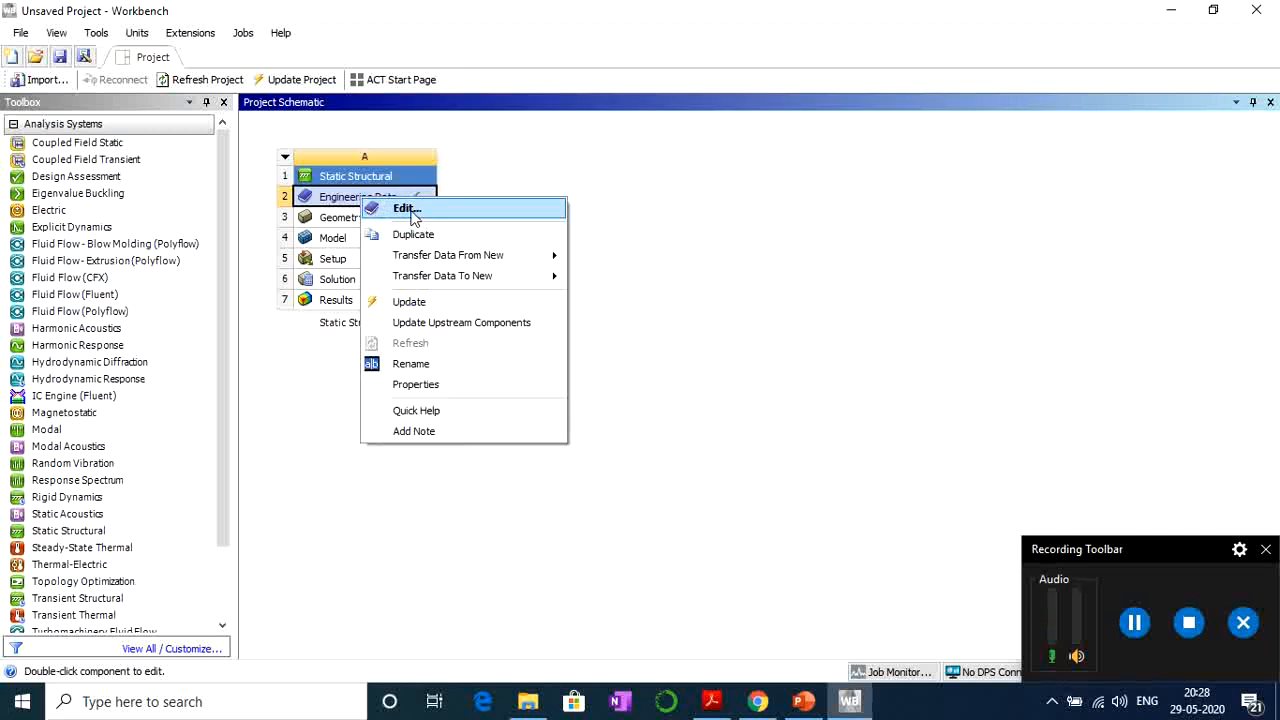
Examine the Structural Steel material in the Engineering Data of the Static Structural system, then return to the project schematic.
click(405, 208)
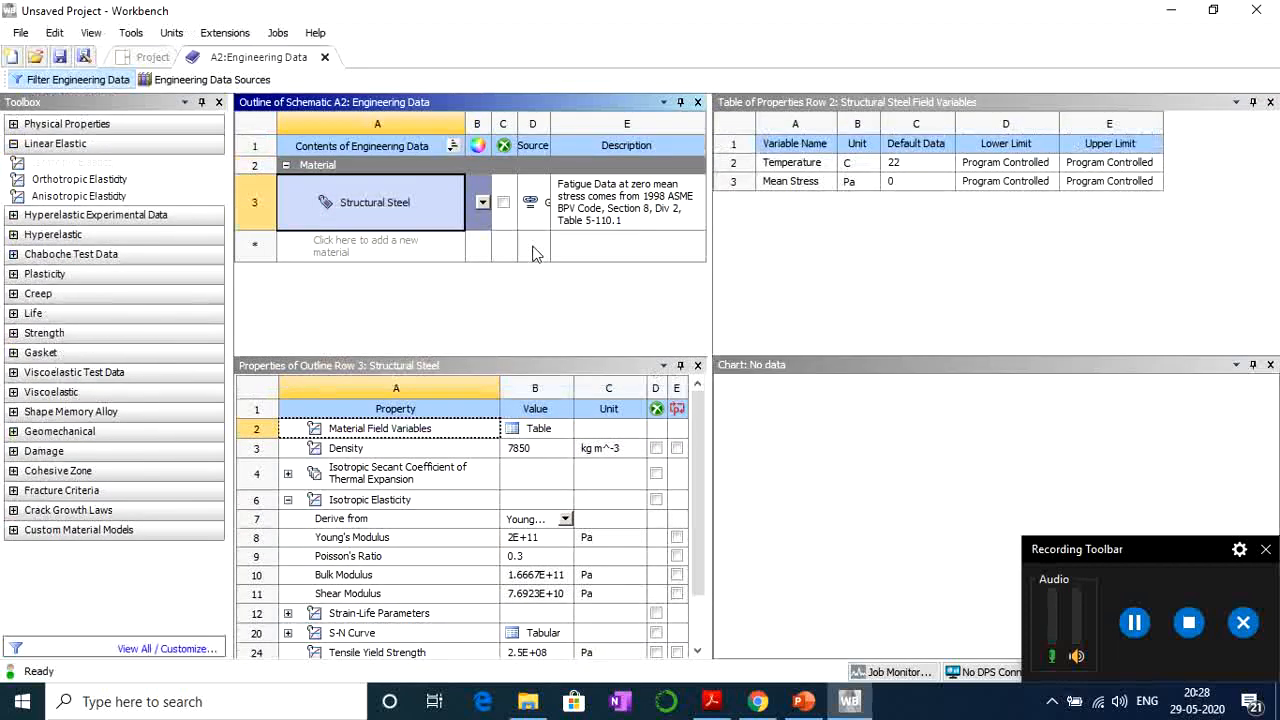
click(483, 203)
click(414, 248)
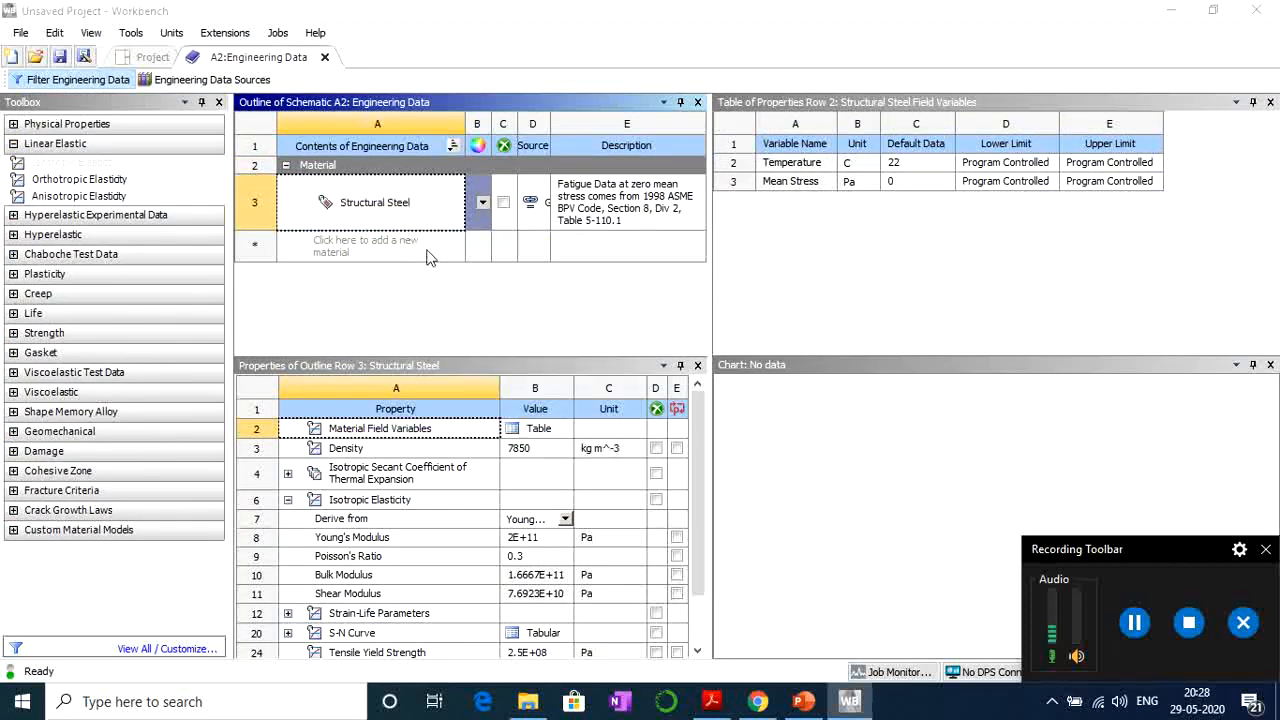
click(358, 250)
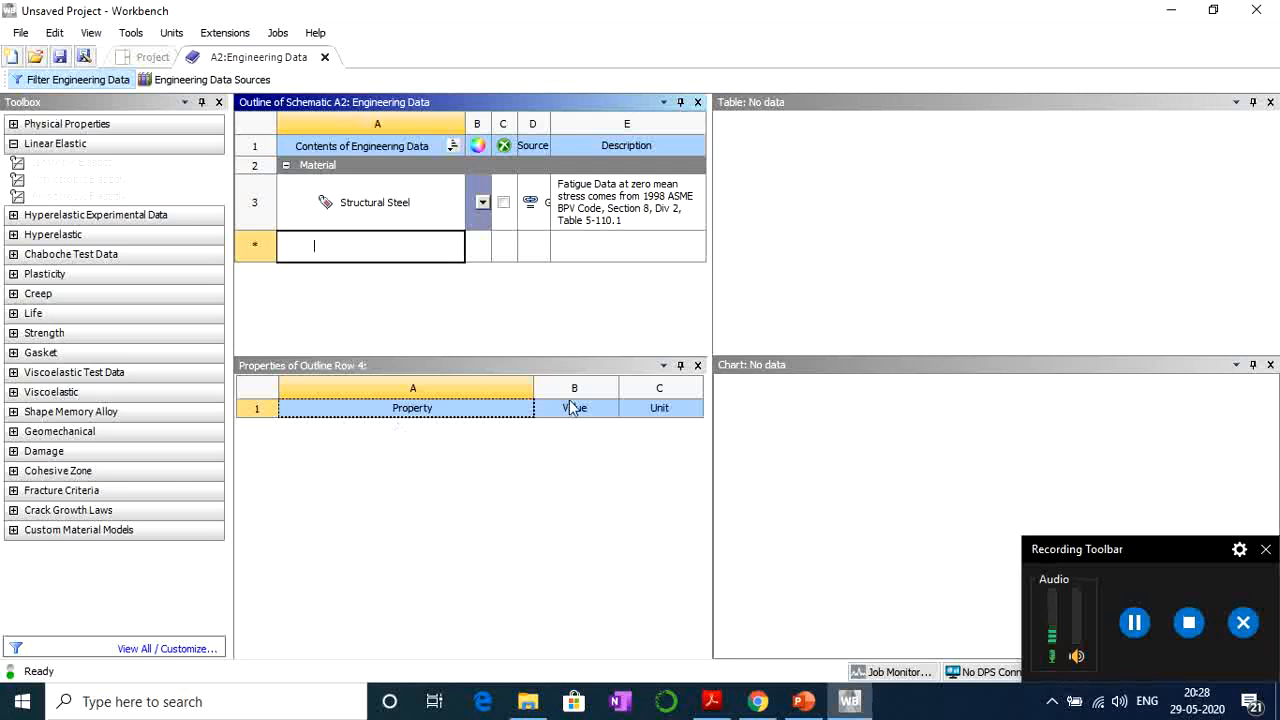
click(375, 215)
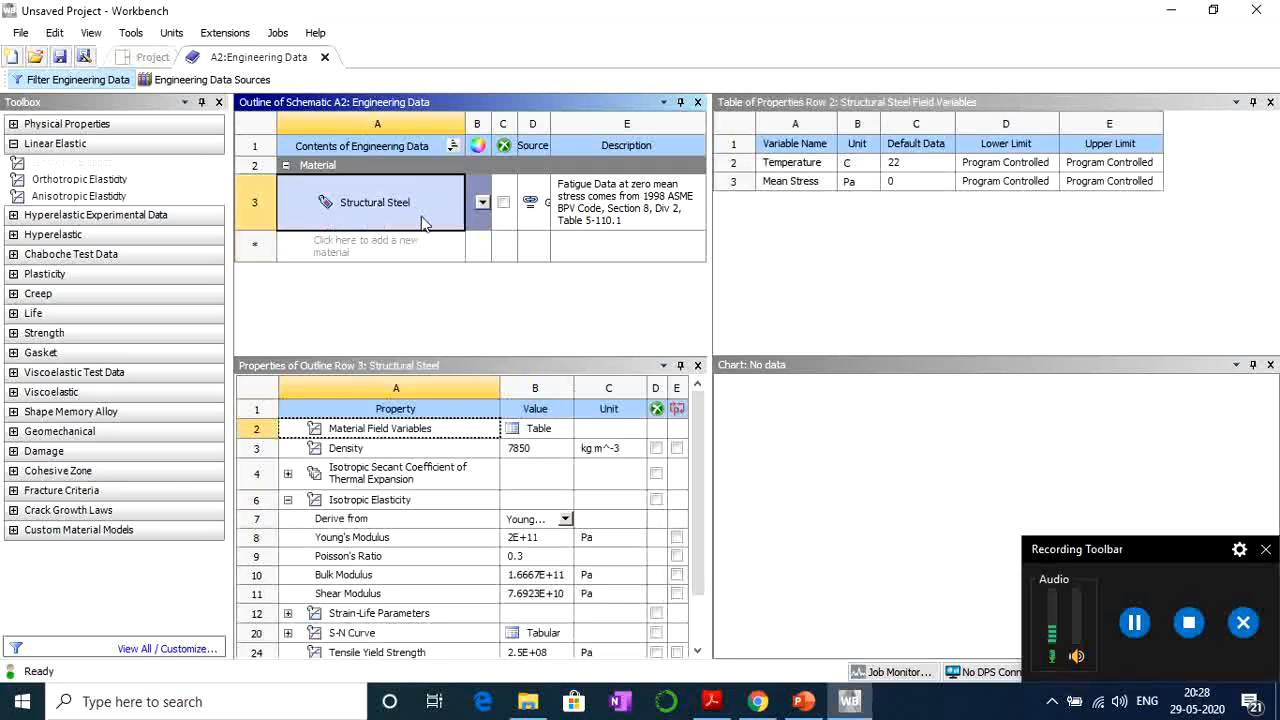
click(325, 58)
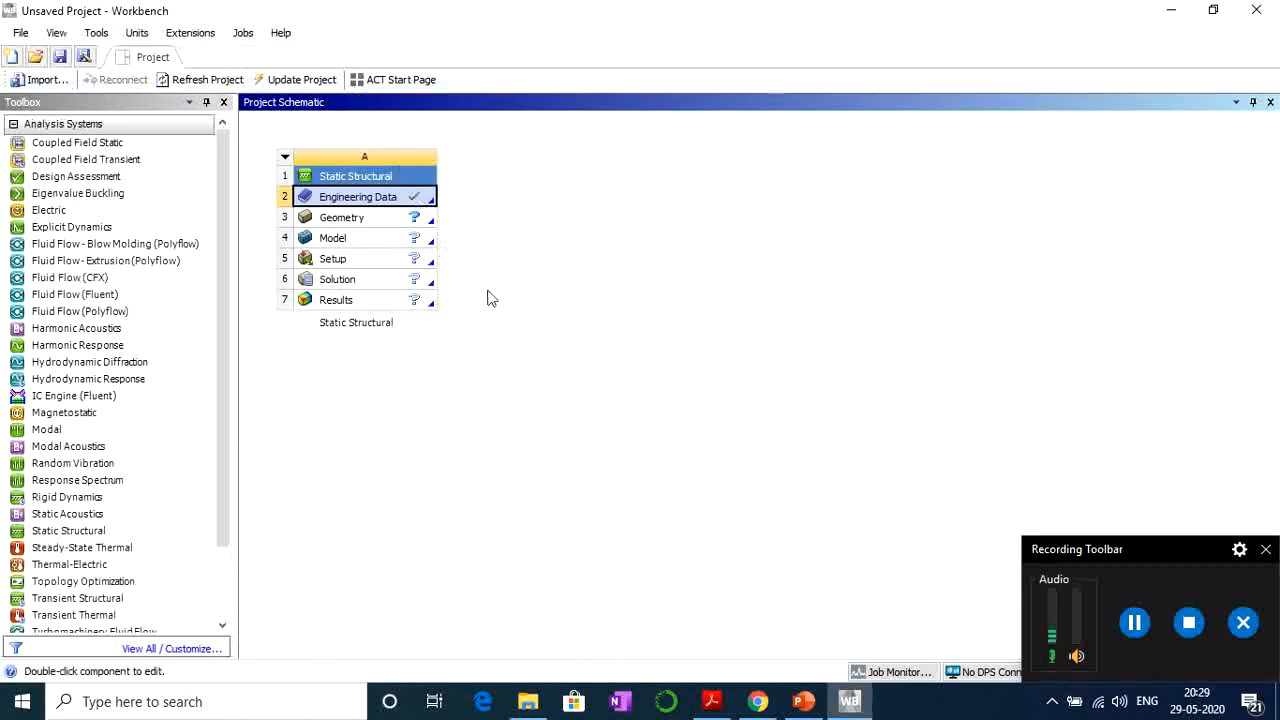
Enable Line Bodies in the properties of the Static Structural system's Geometry cell.
click(379, 220)
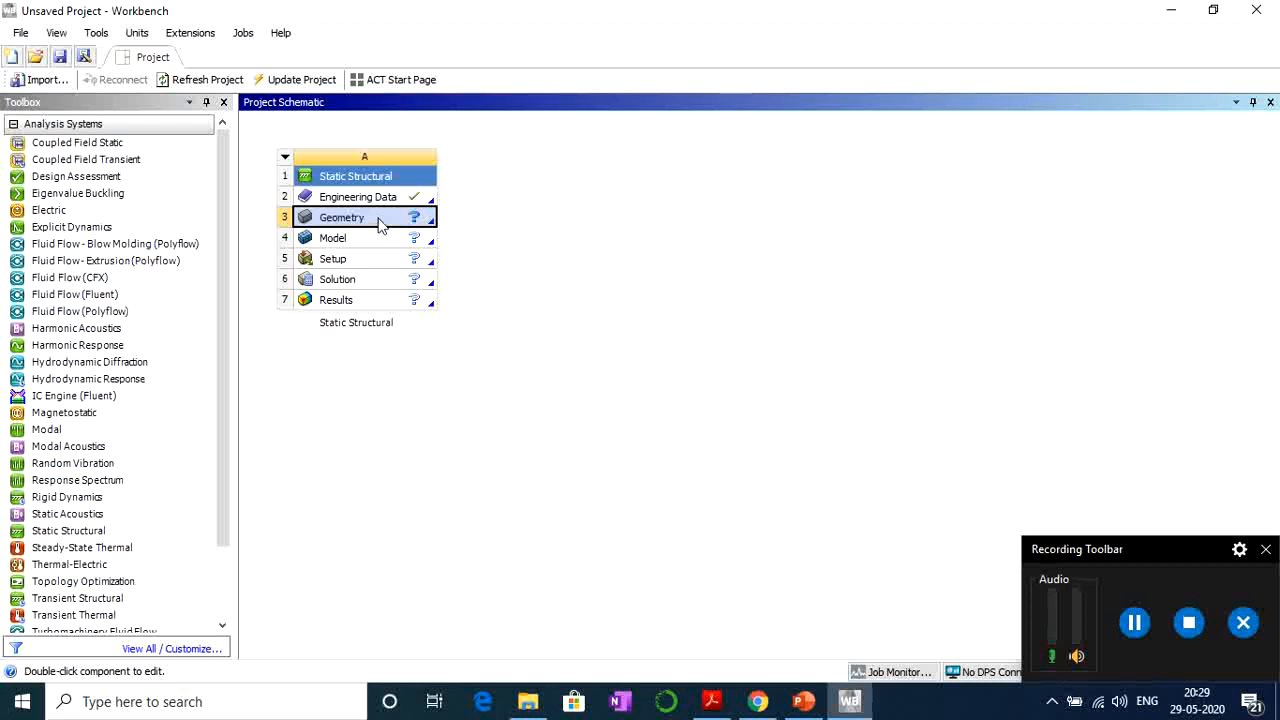
right_click(379, 222)
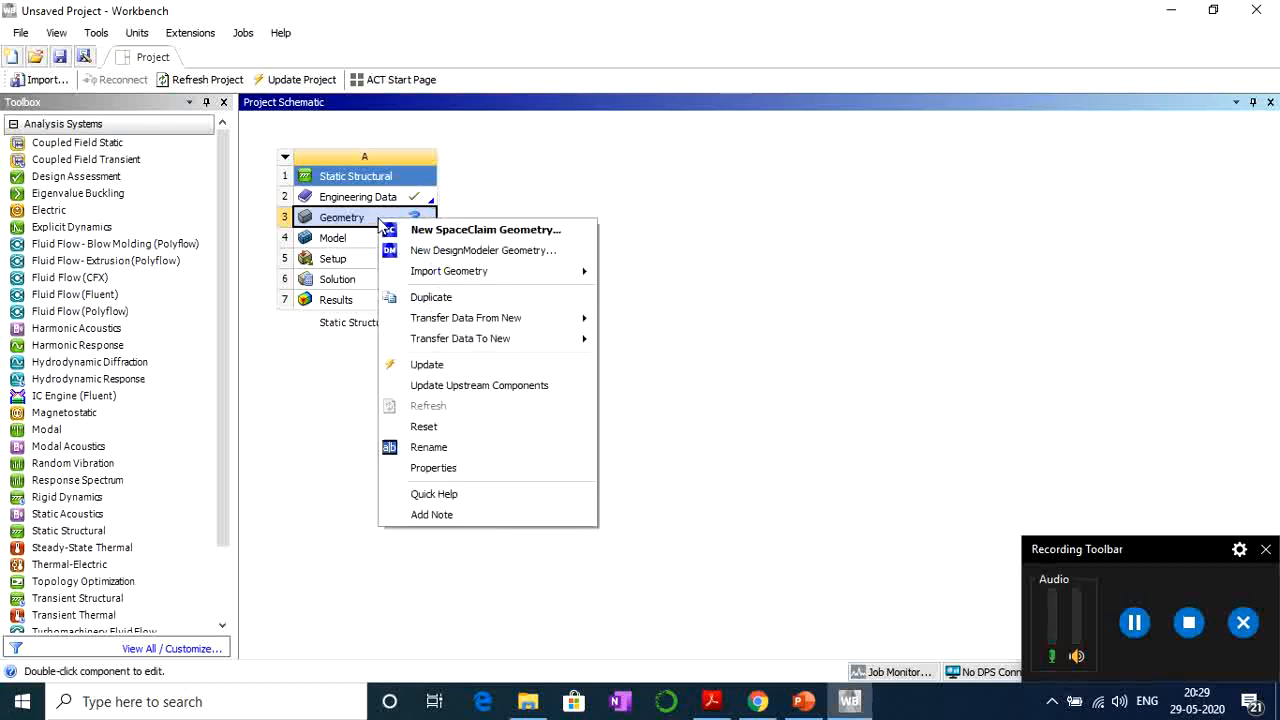
click(440, 470)
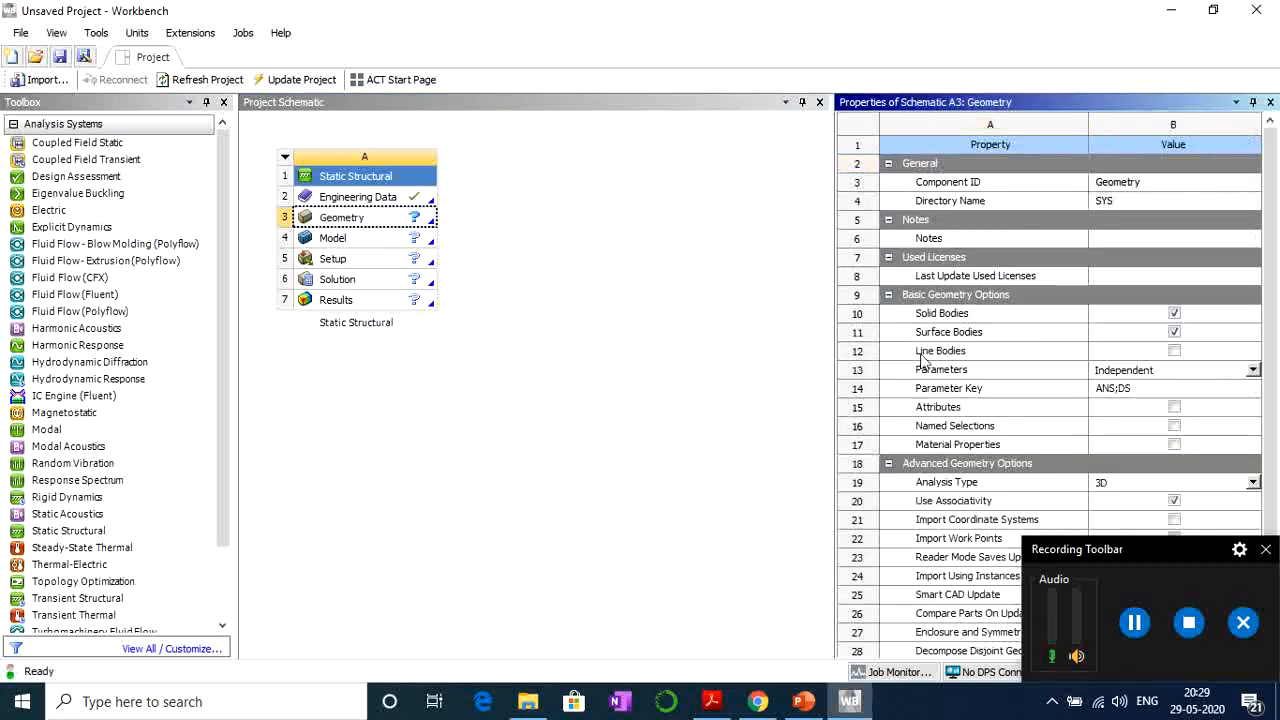
click(1172, 351)
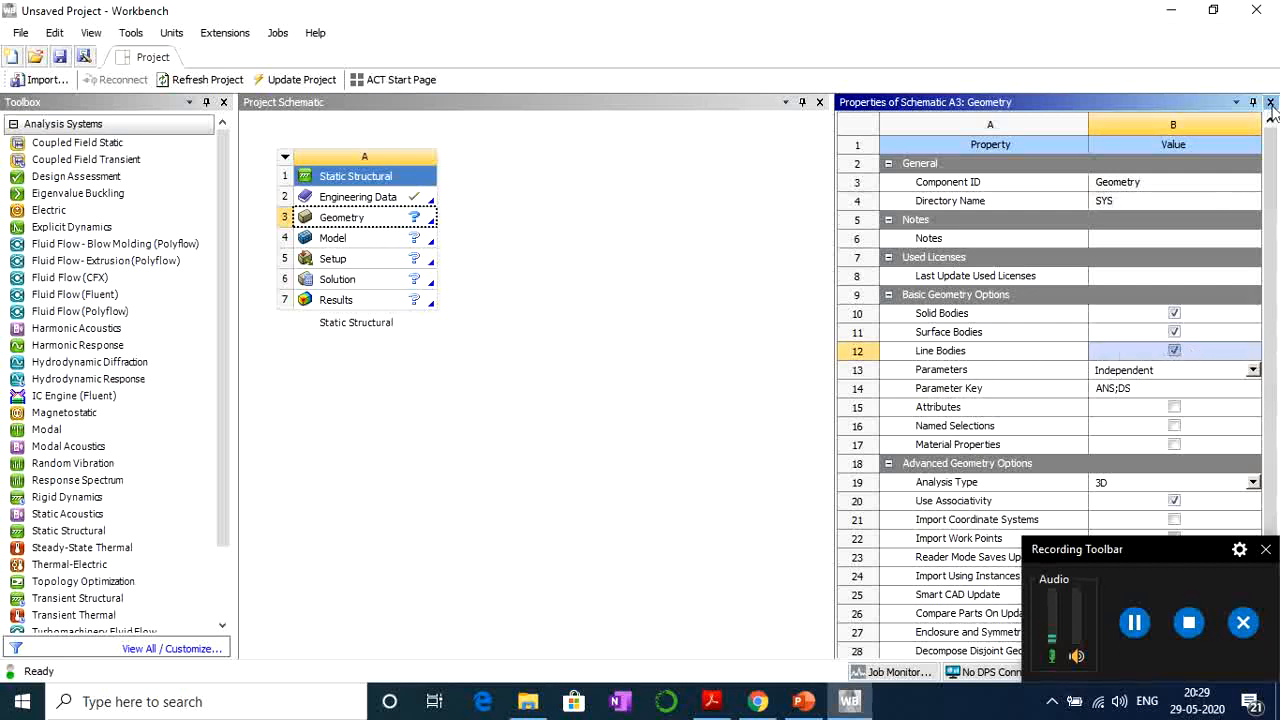
click(1270, 102)
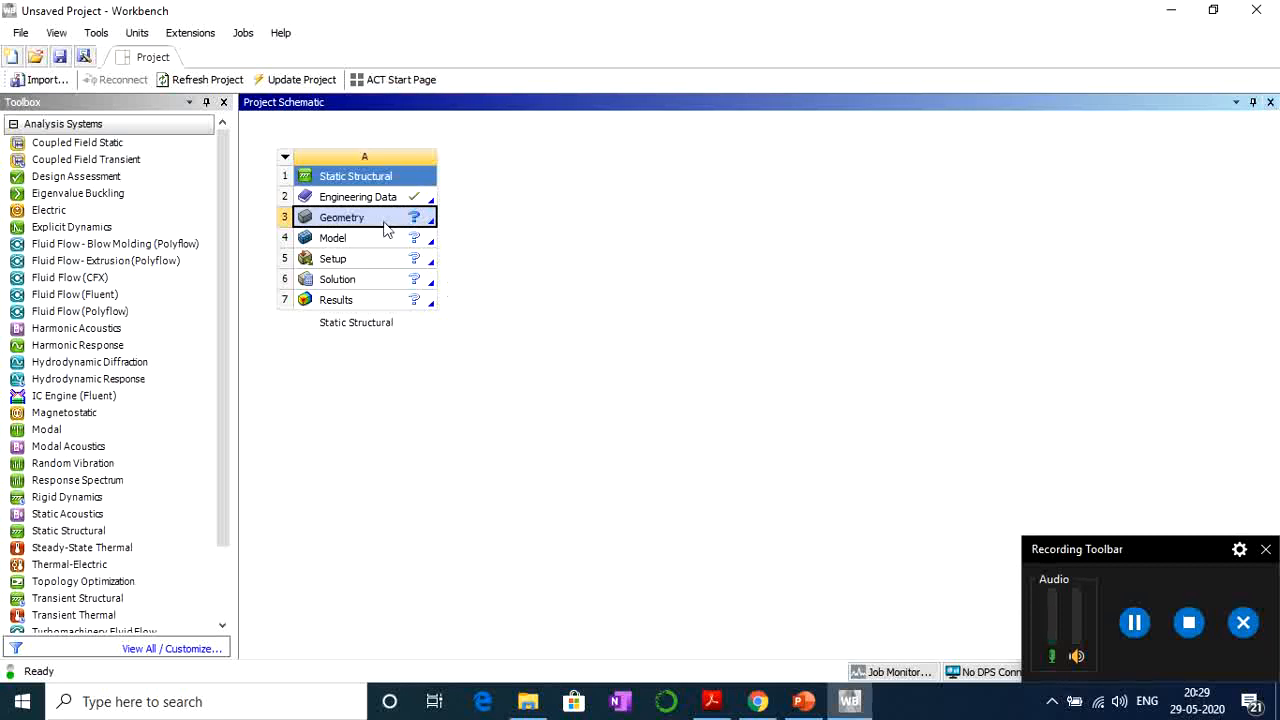
Start a new SpaceClaim geometry for the Static Structural system and set the document's length unit to meters.
right_click(385, 228)
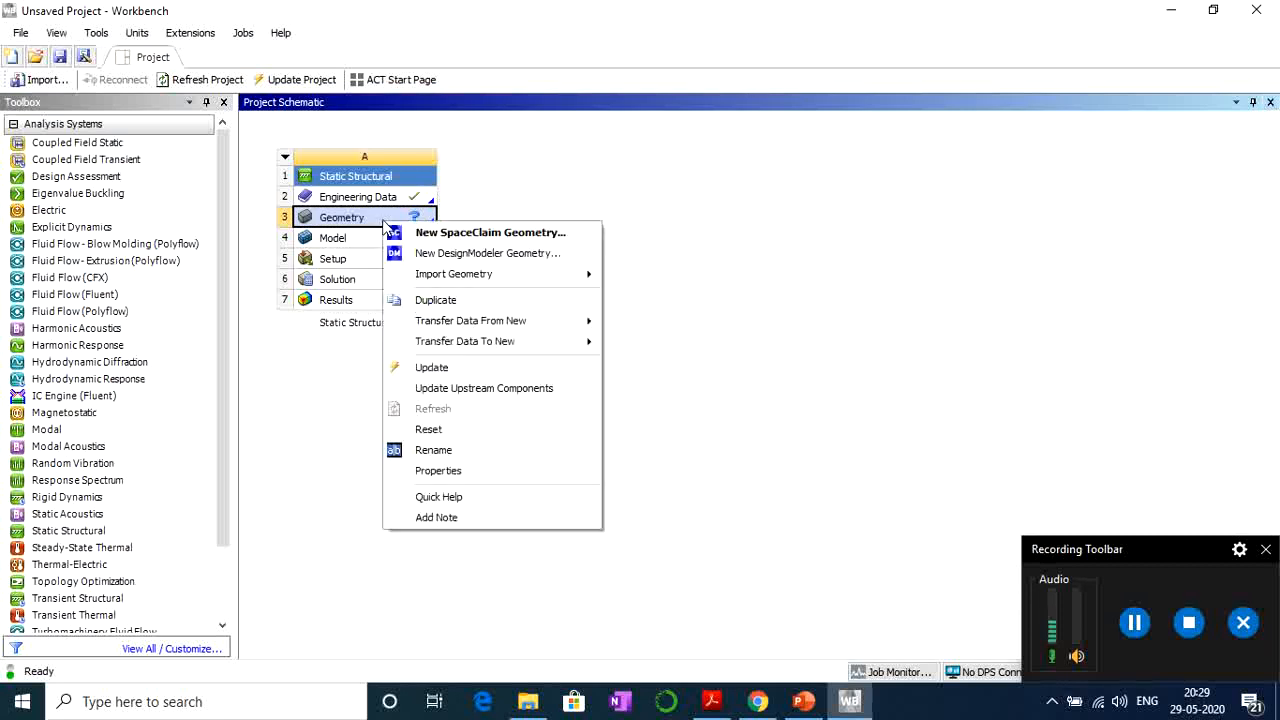
click(476, 233)
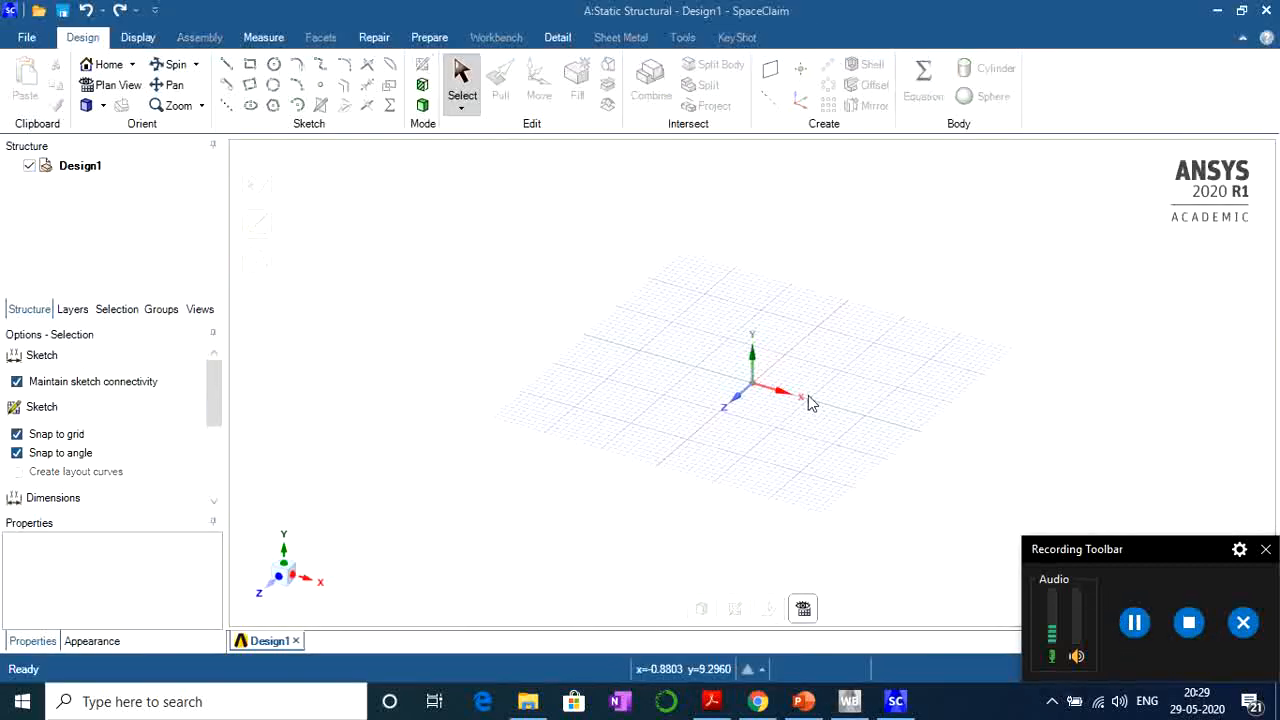
click(34, 38)
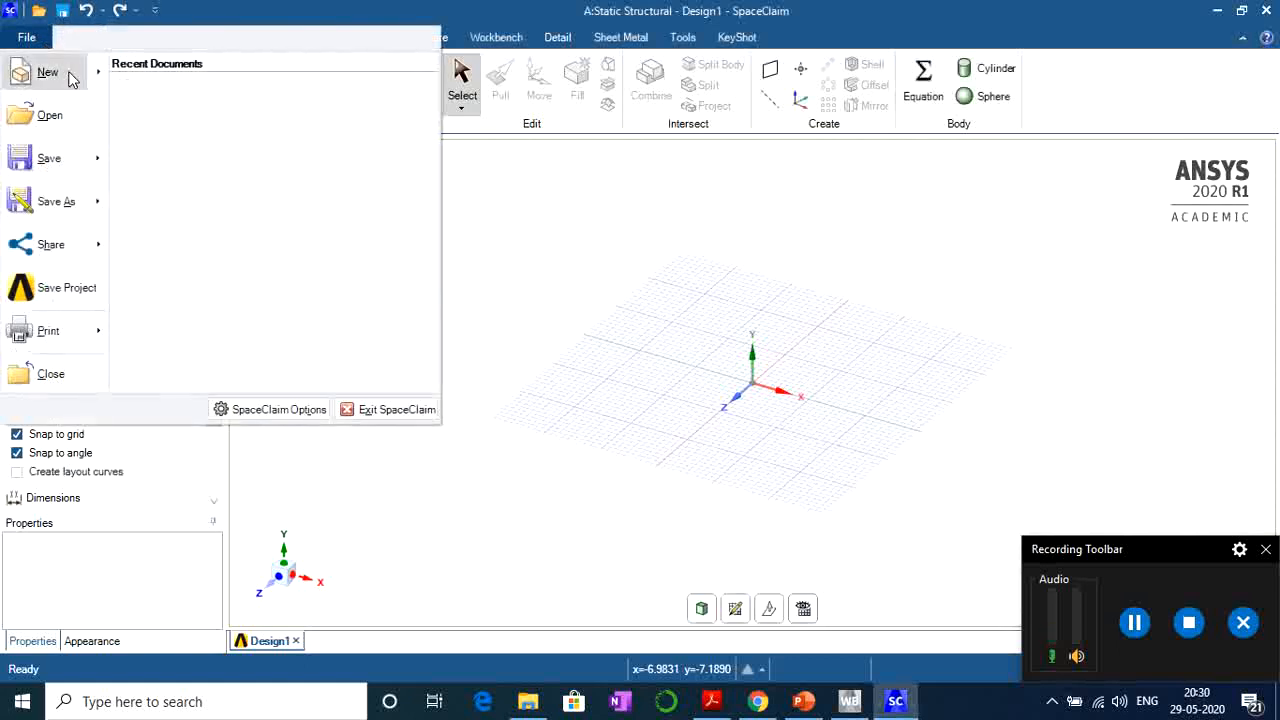
click(280, 410)
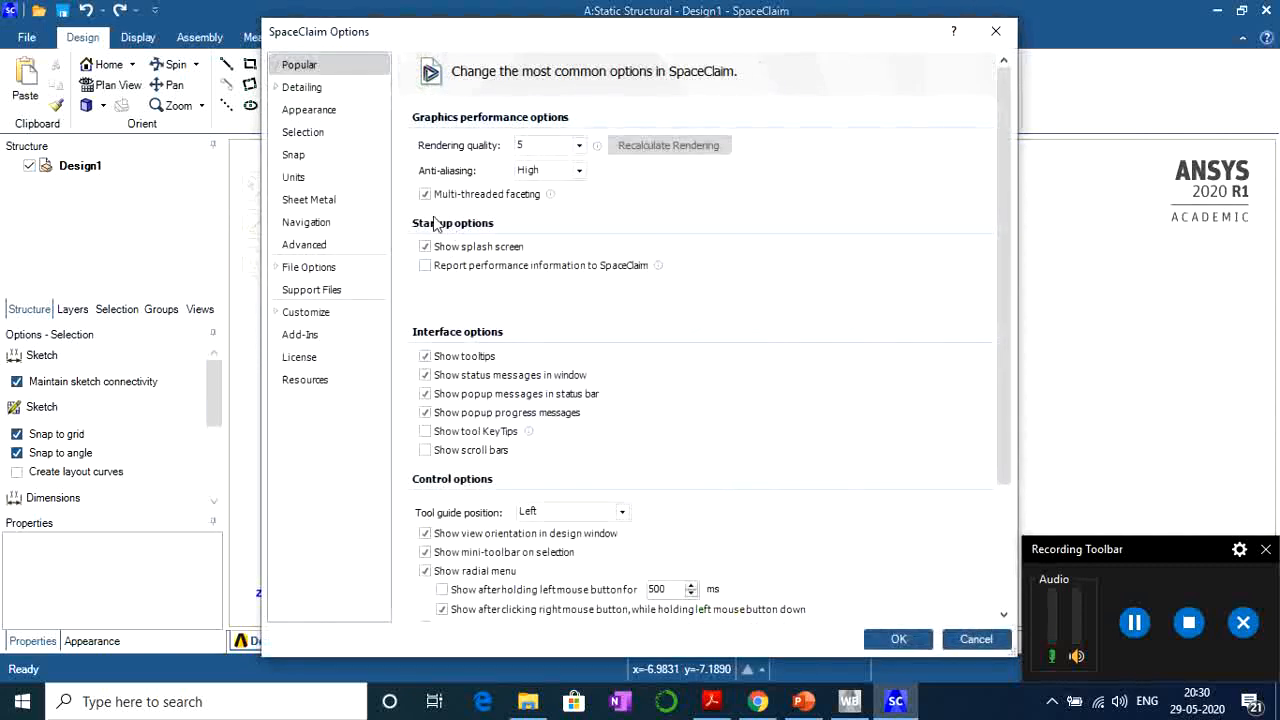
click(291, 177)
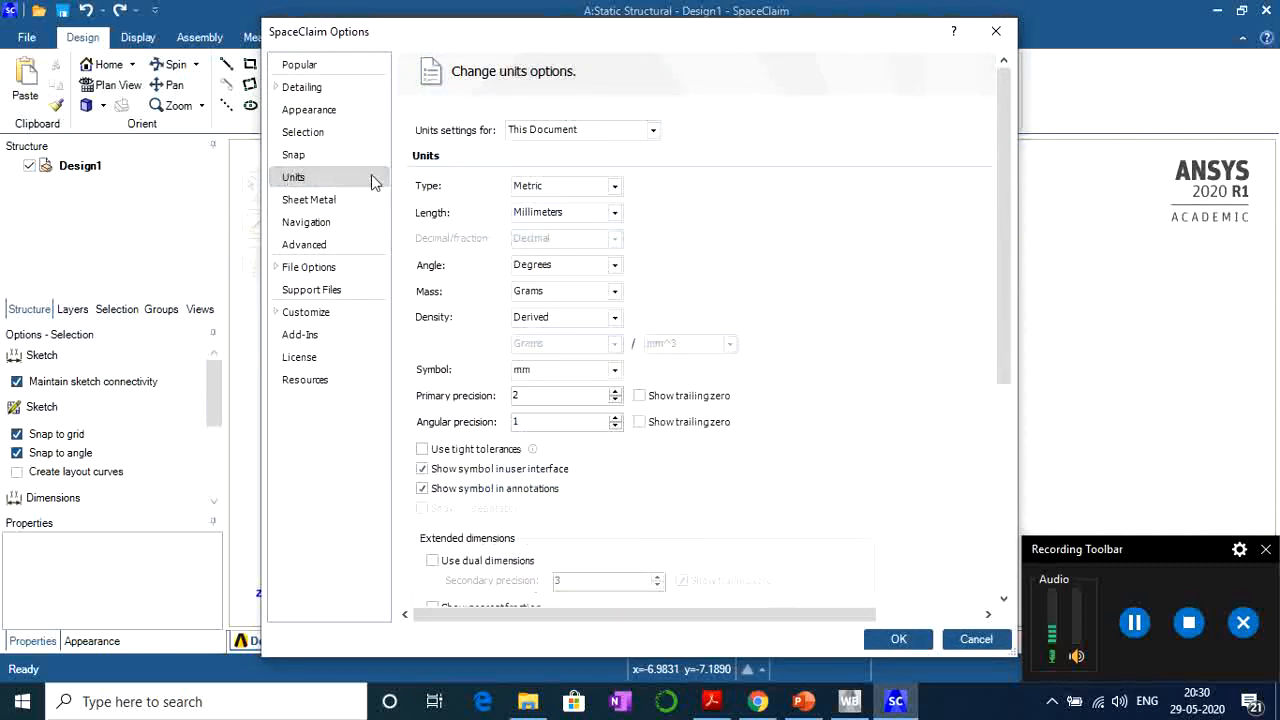
click(614, 213)
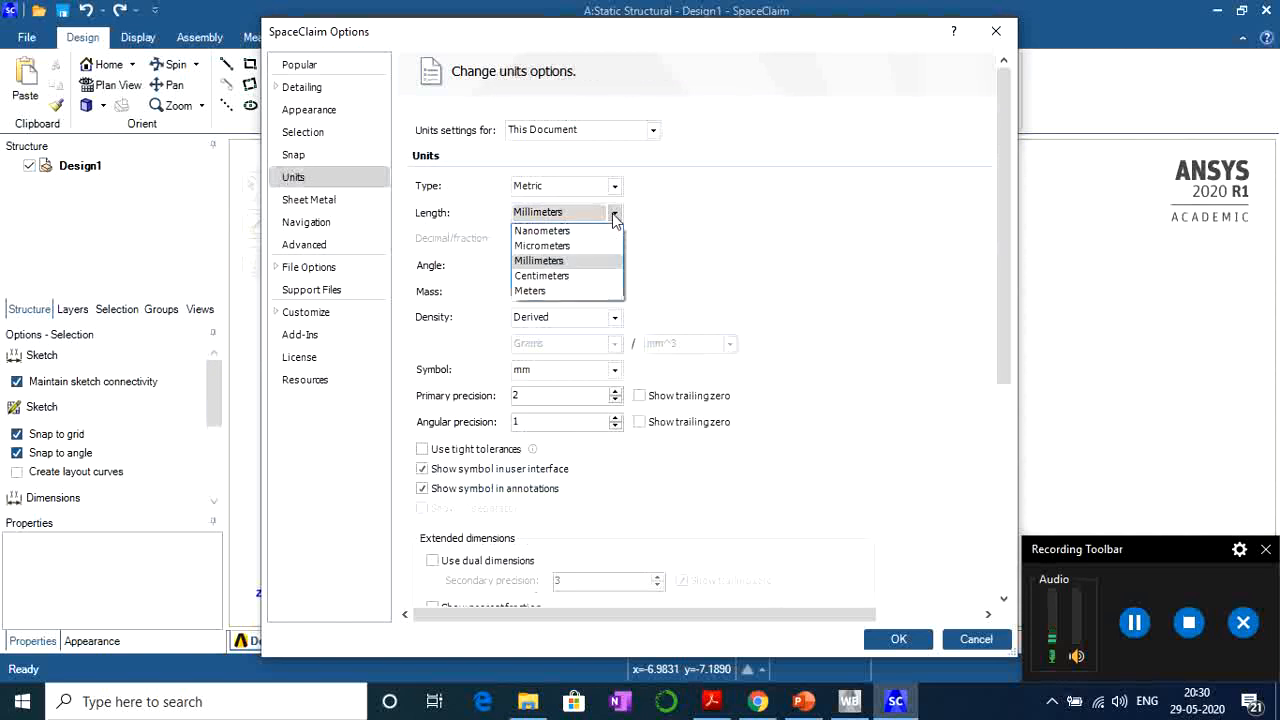
click(574, 291)
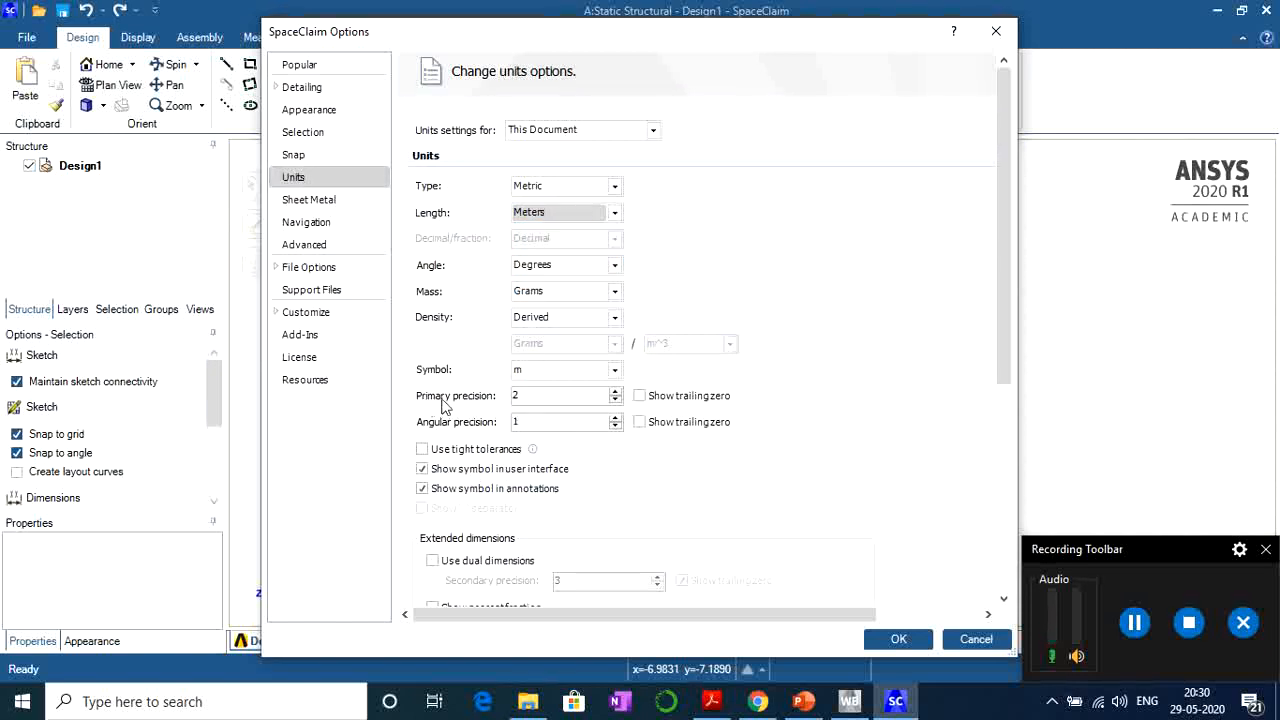
Set the primary precision to 4 and the minor grid spacing to 1 m, and apply the options.
click(614, 400)
click(614, 393)
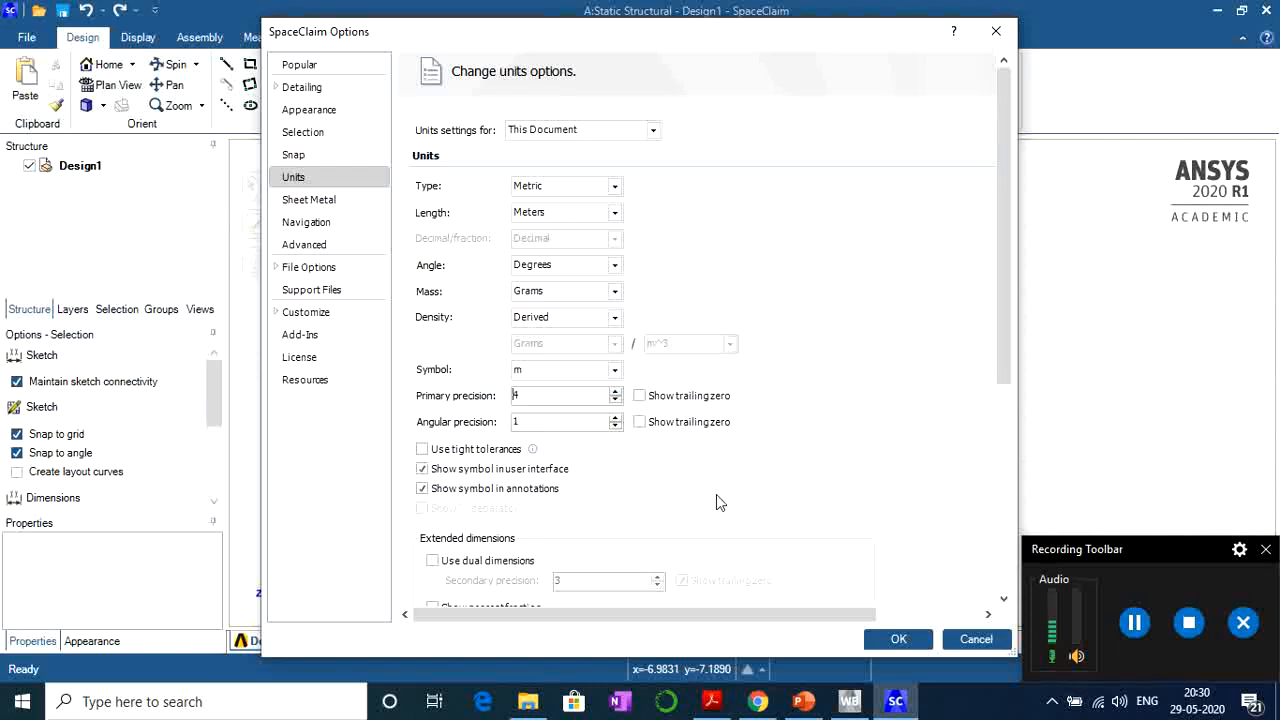
drag(1003, 367, 983, 586)
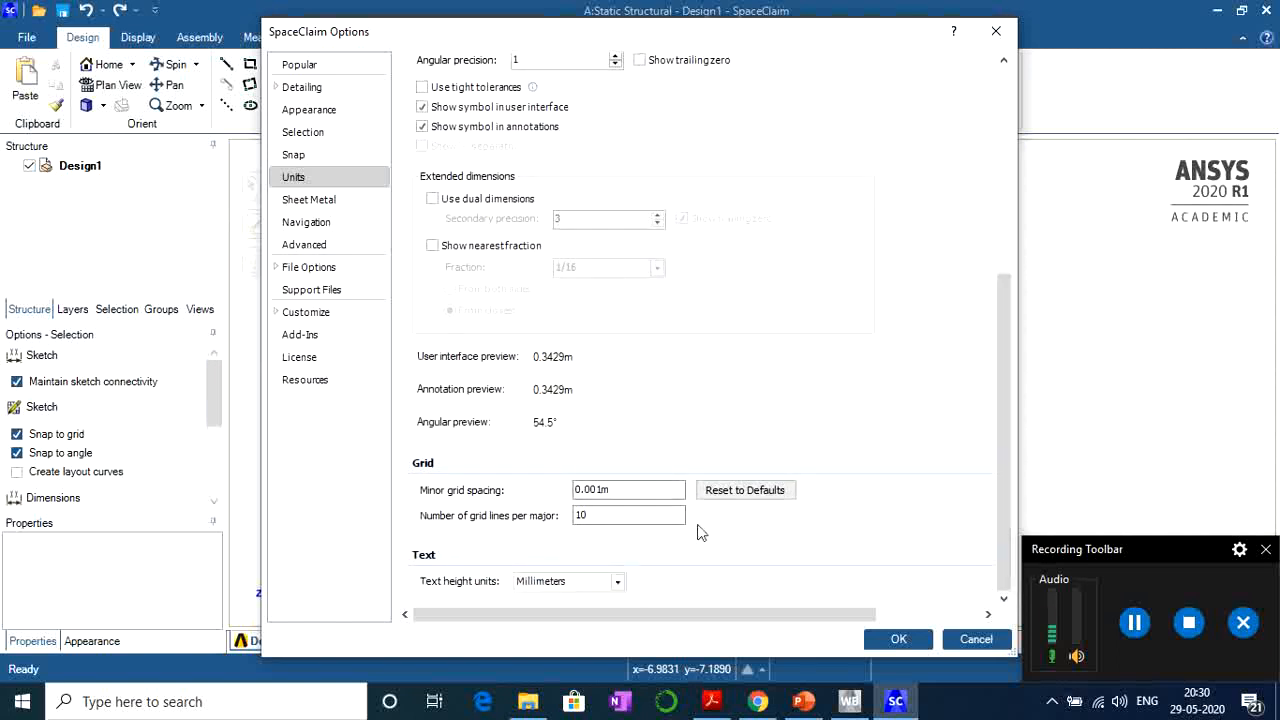
drag(598, 490, 584, 491)
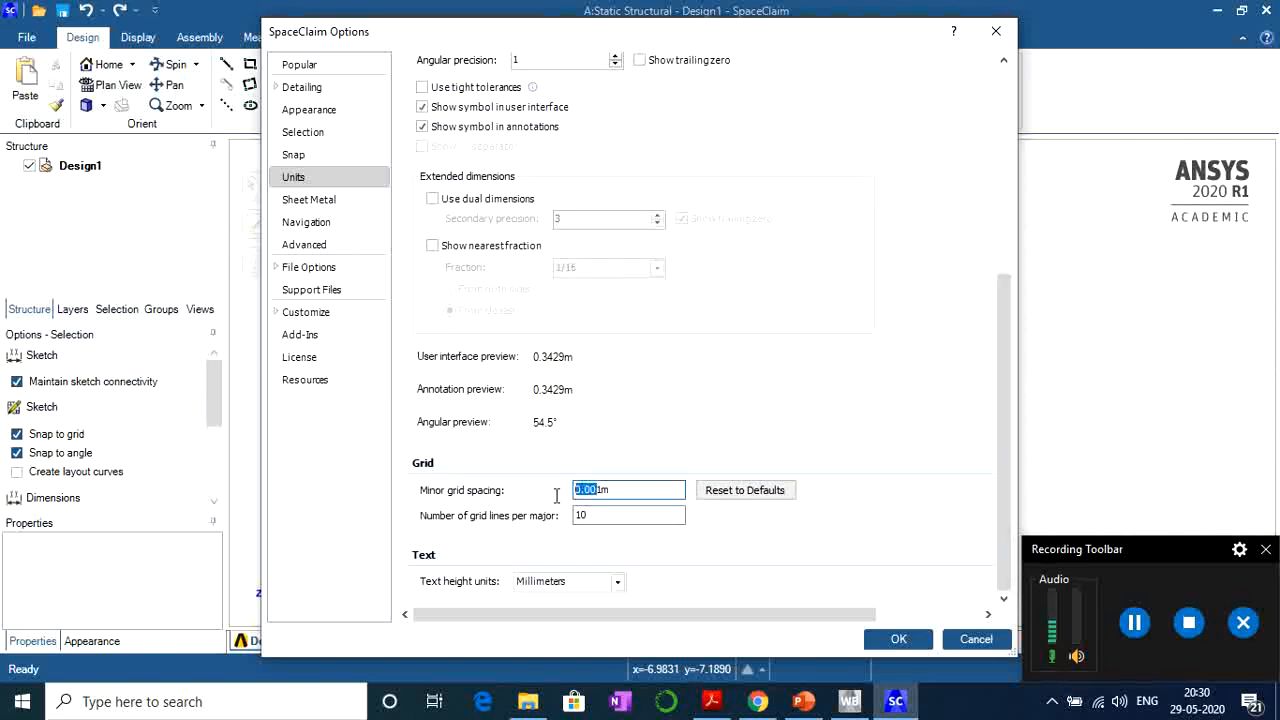
key(BackSpace)
click(898, 640)
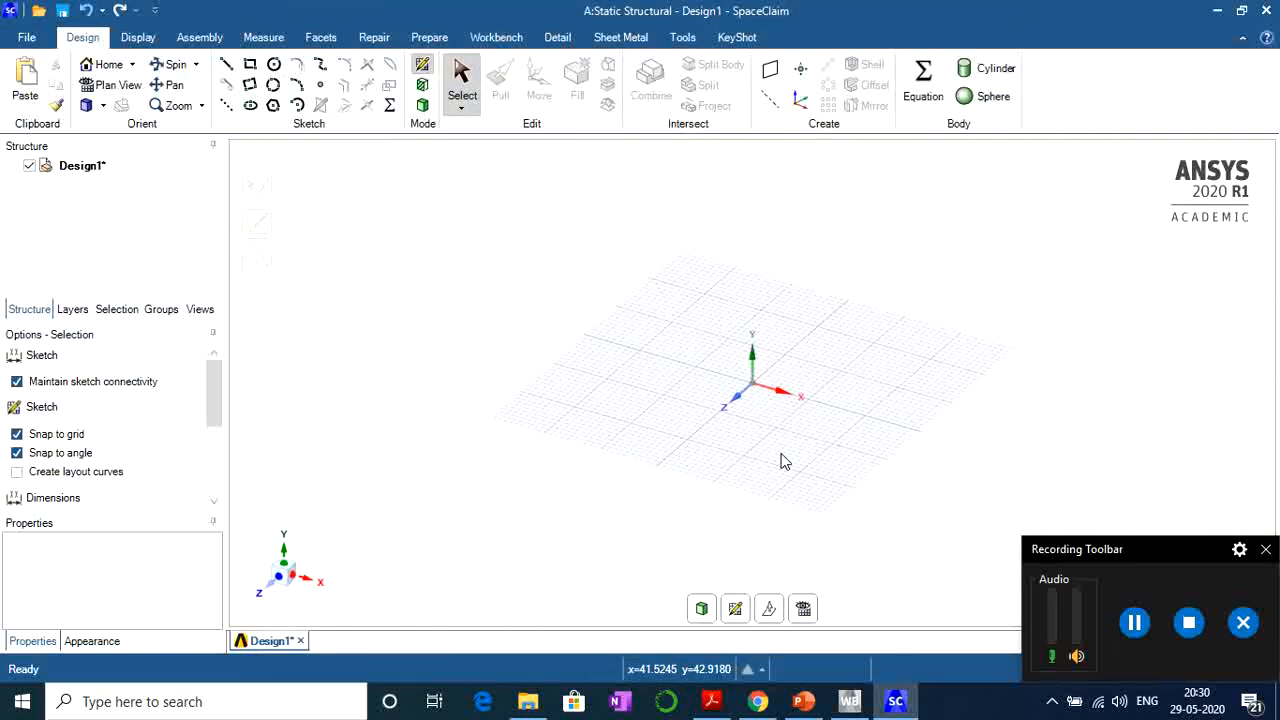
Select the XY plane as the new sketch plane and switch to the plan view.
right_click(394, 338)
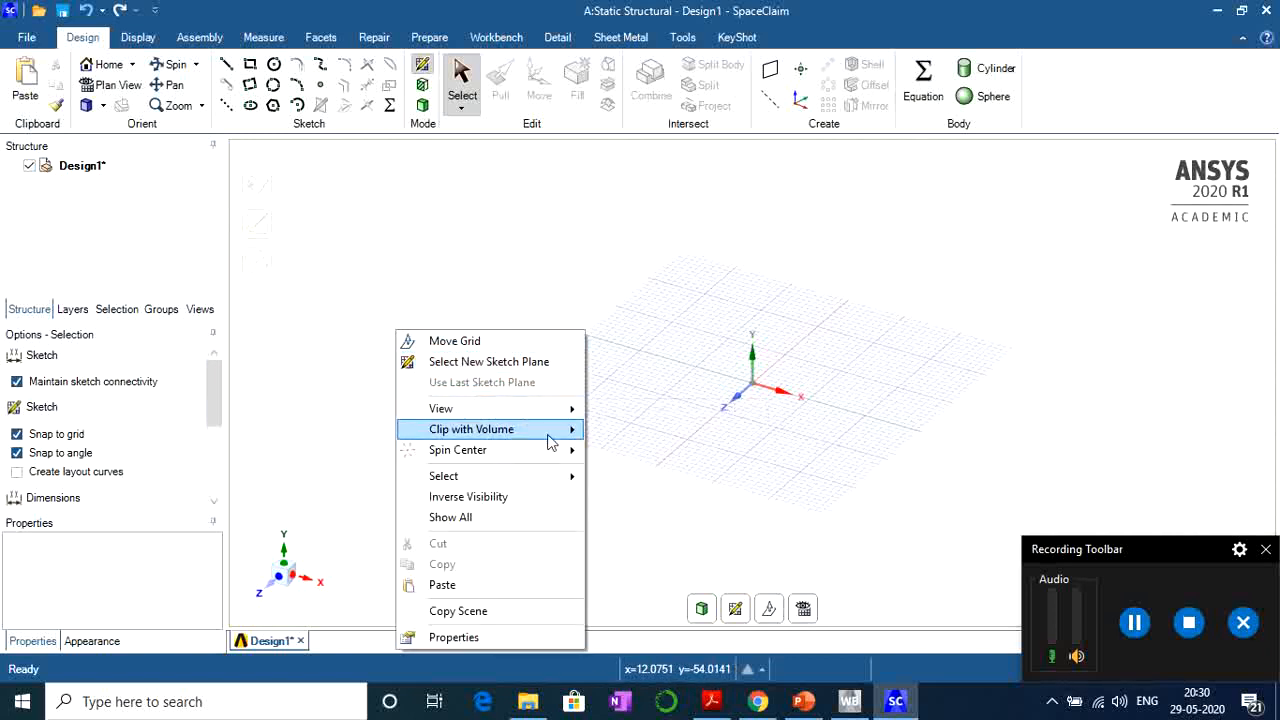
click(443, 362)
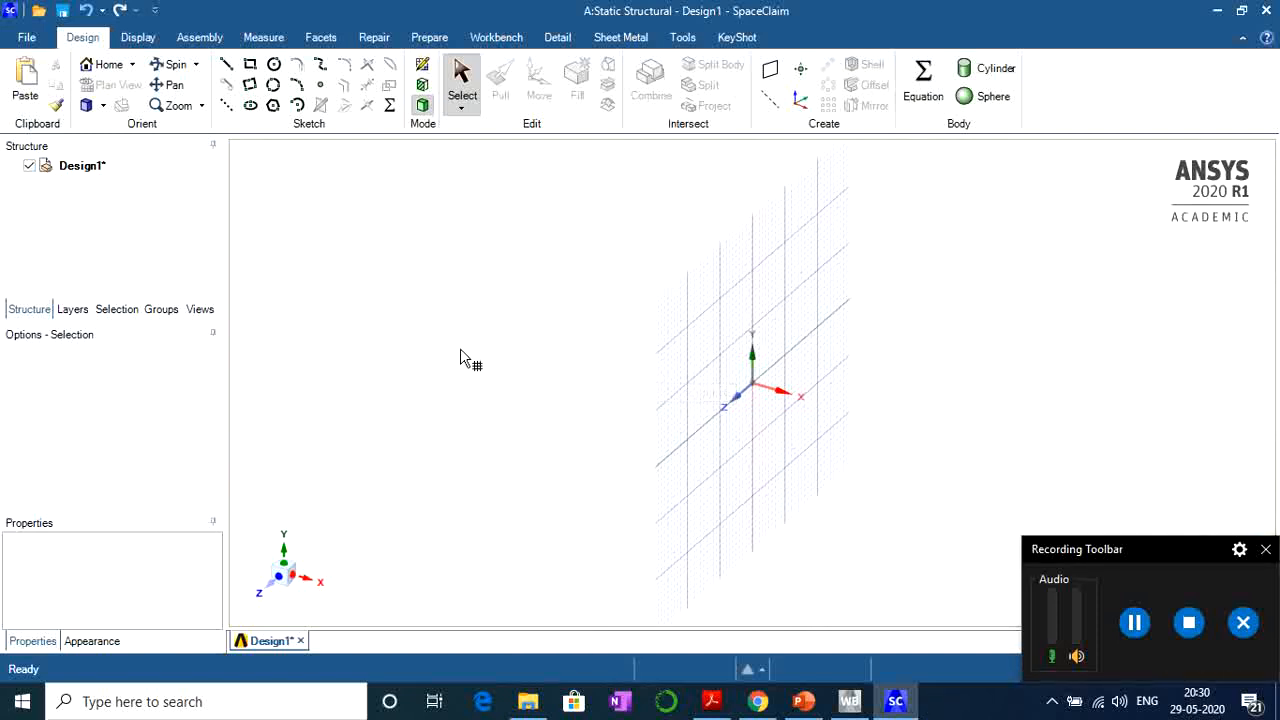
click(803, 370)
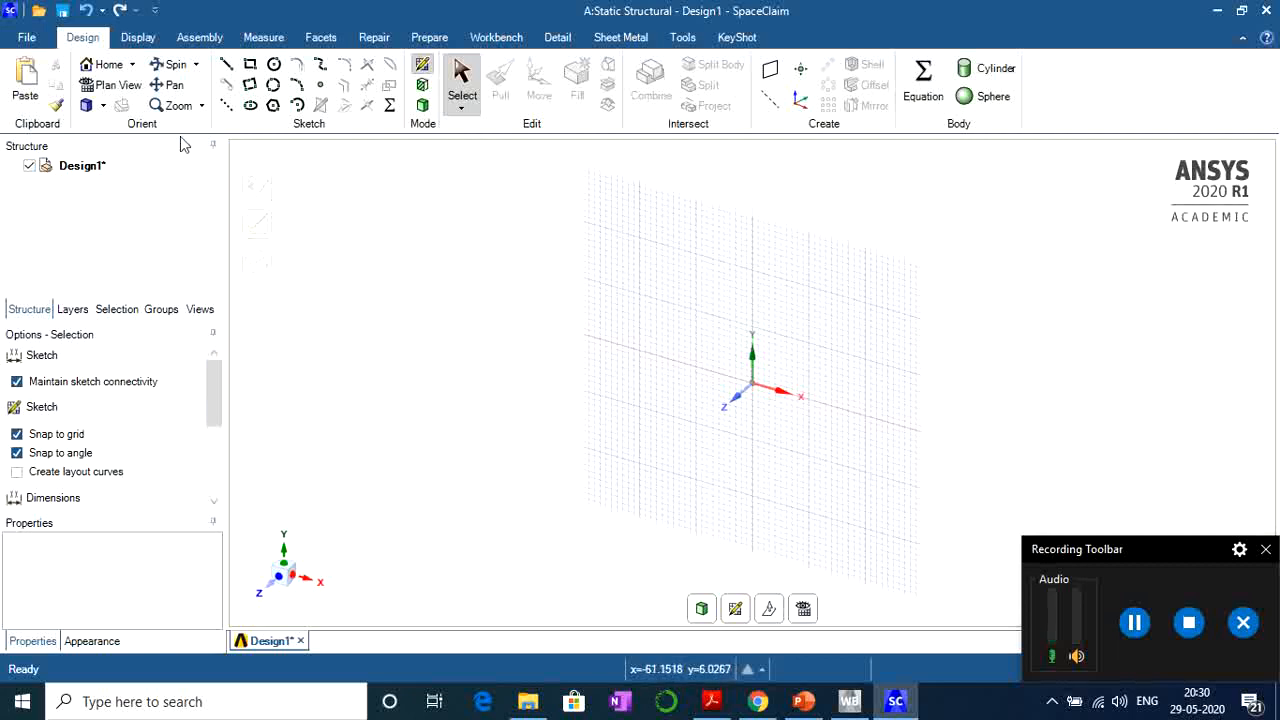
click(113, 90)
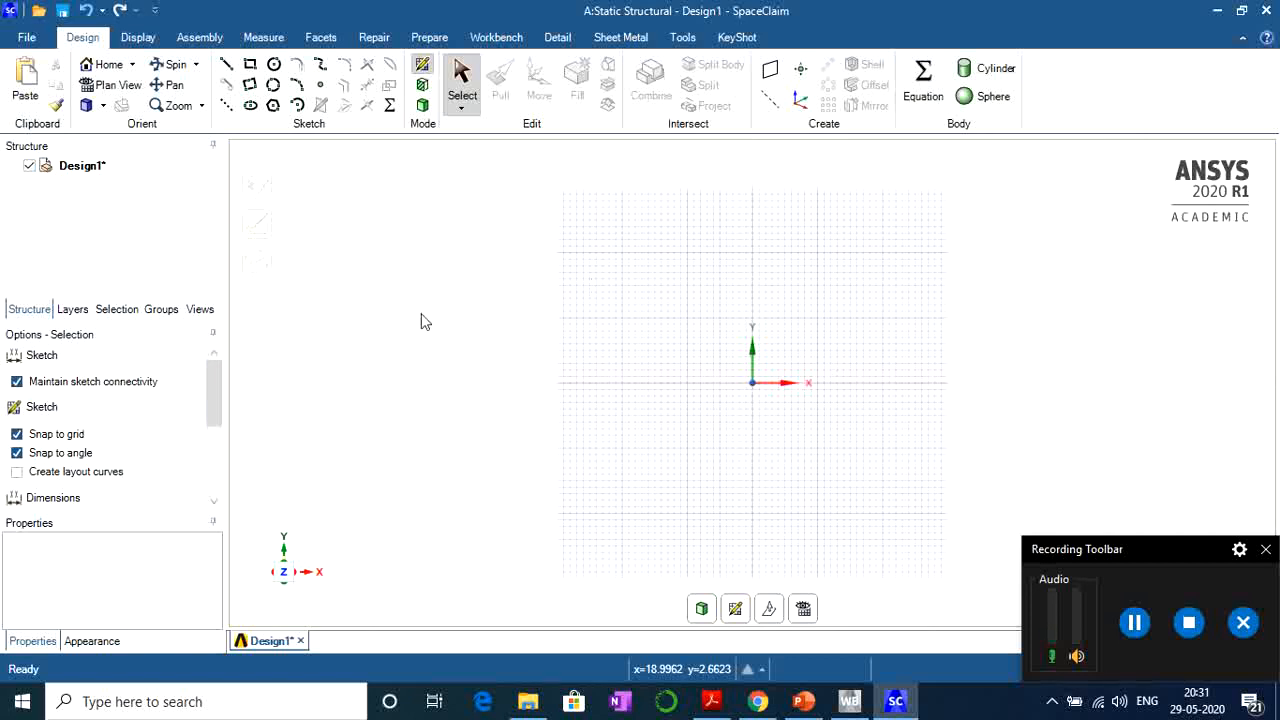
Sketch two connected horizontal lines, each 6 m long, from the origin along the X axis.
click(226, 66)
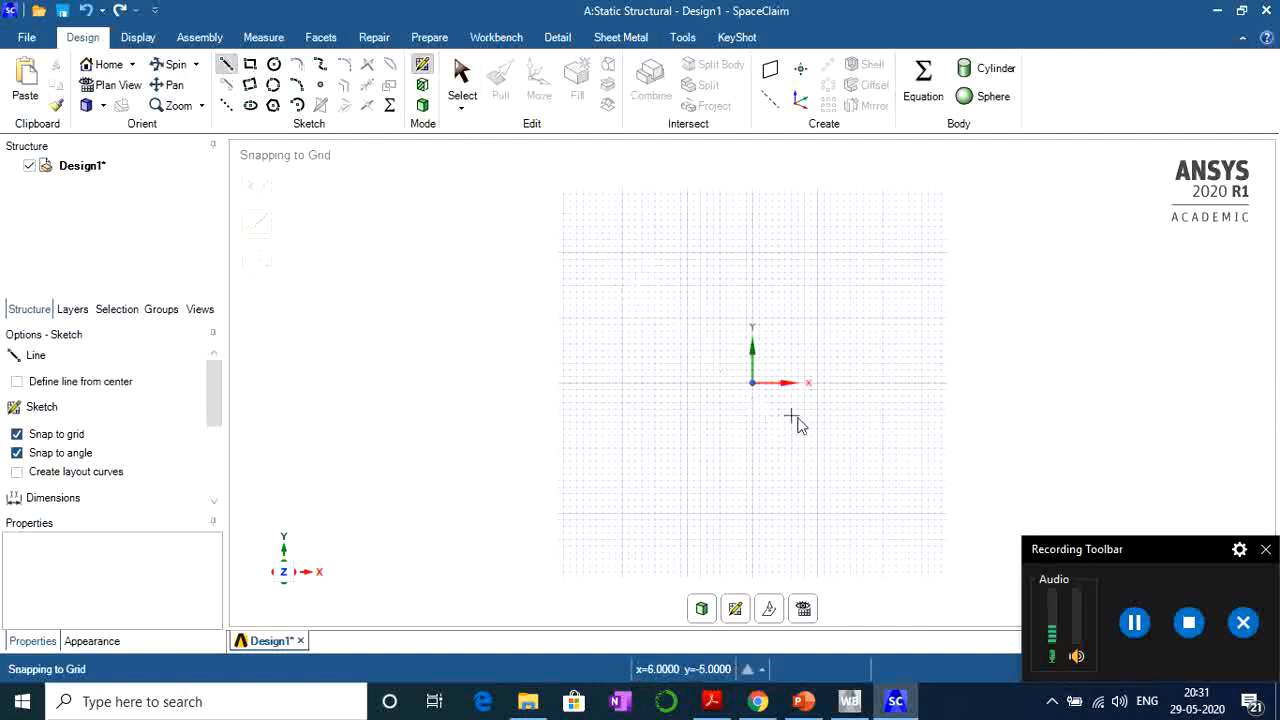
scroll(831, 417, up, 1)
scroll(831, 412, up, 3)
scroll(715, 417, down, 1)
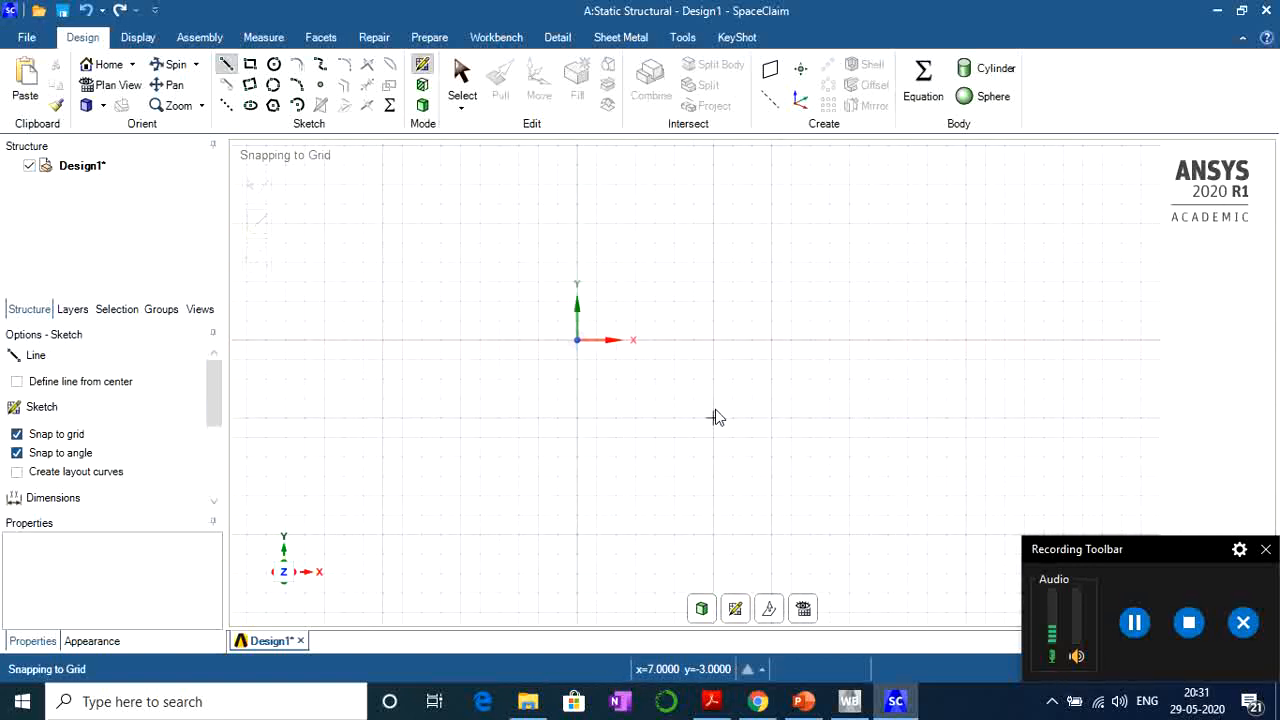
click(577, 341)
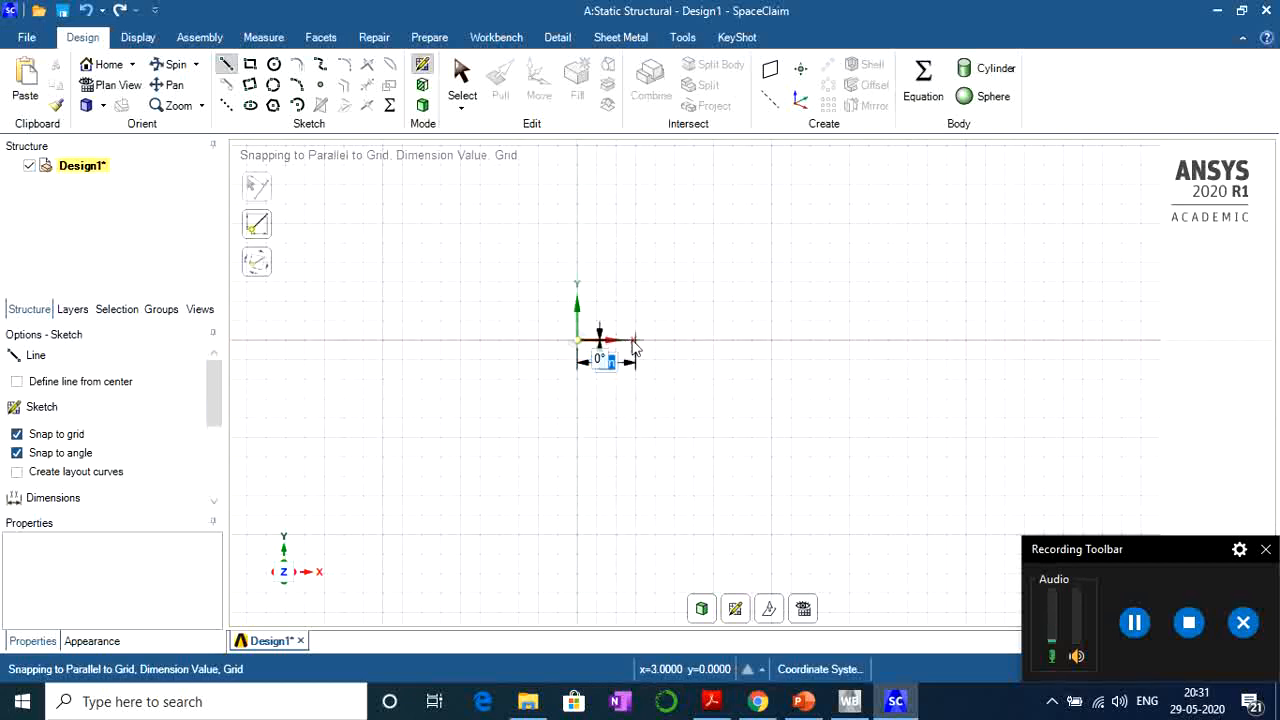
click(695, 342)
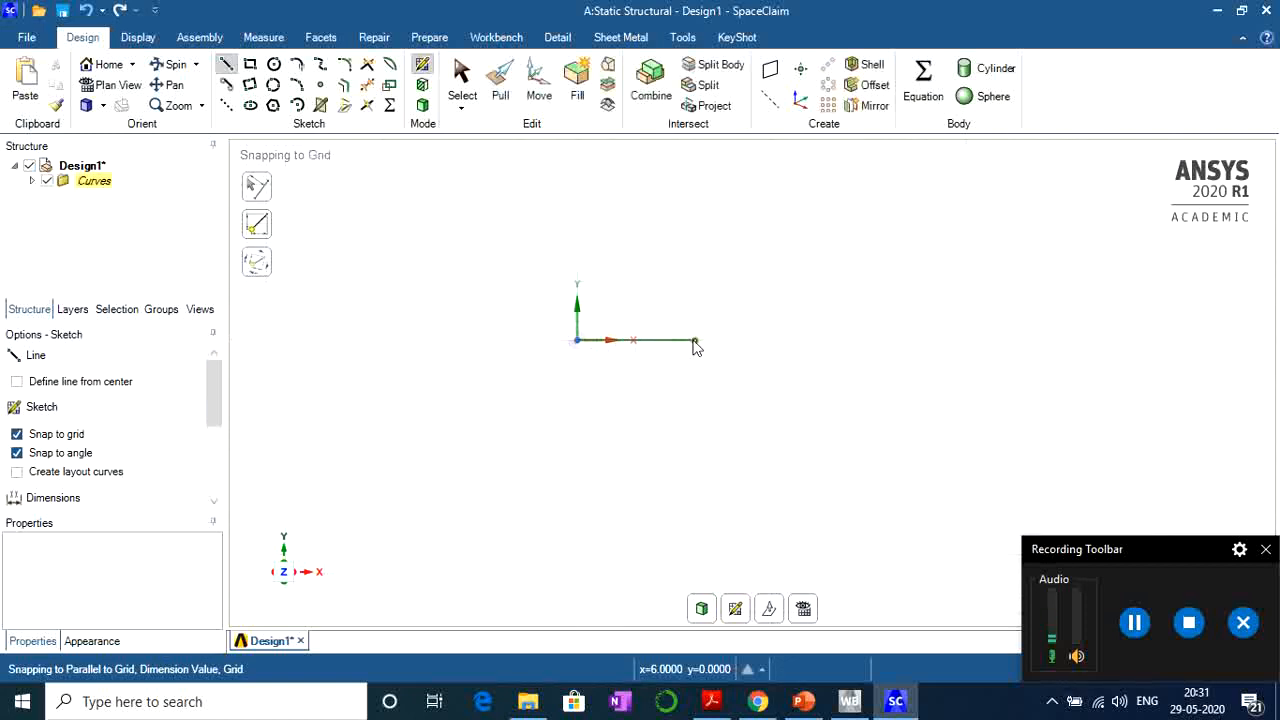
click(812, 342)
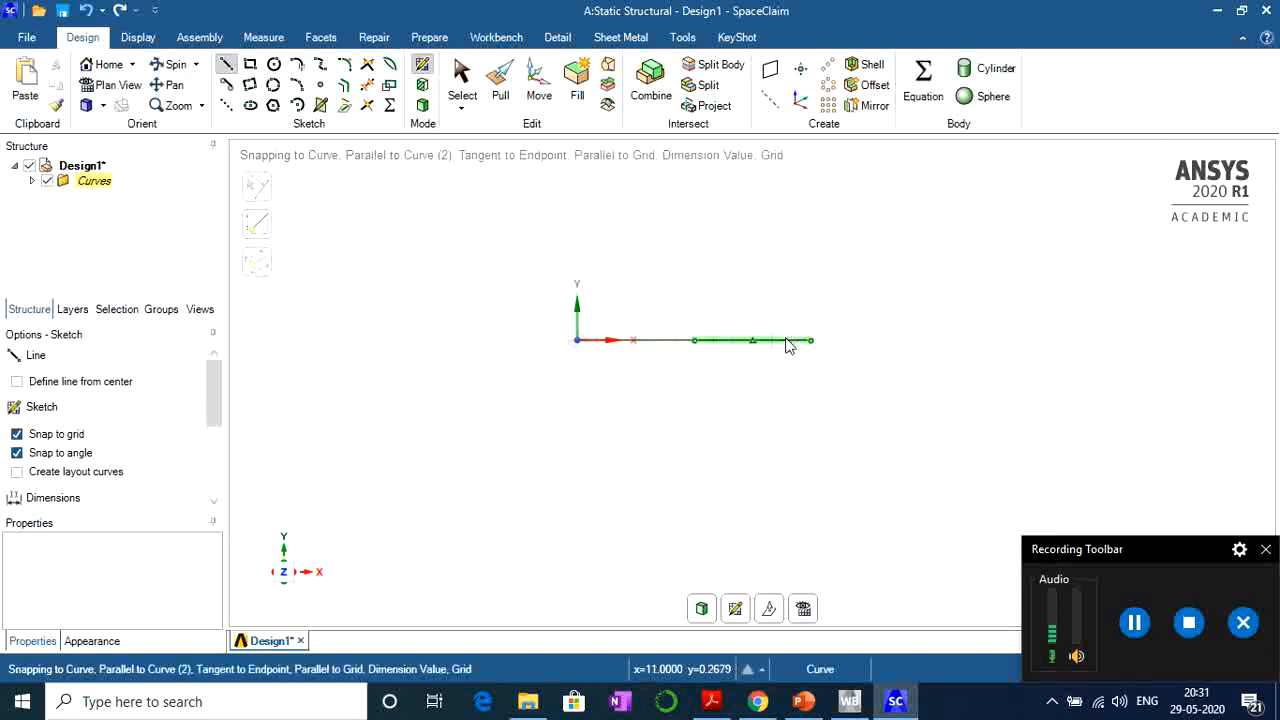
Sketch a vertical line 3 m high upward from each end of the 12 m base line.
click(577, 341)
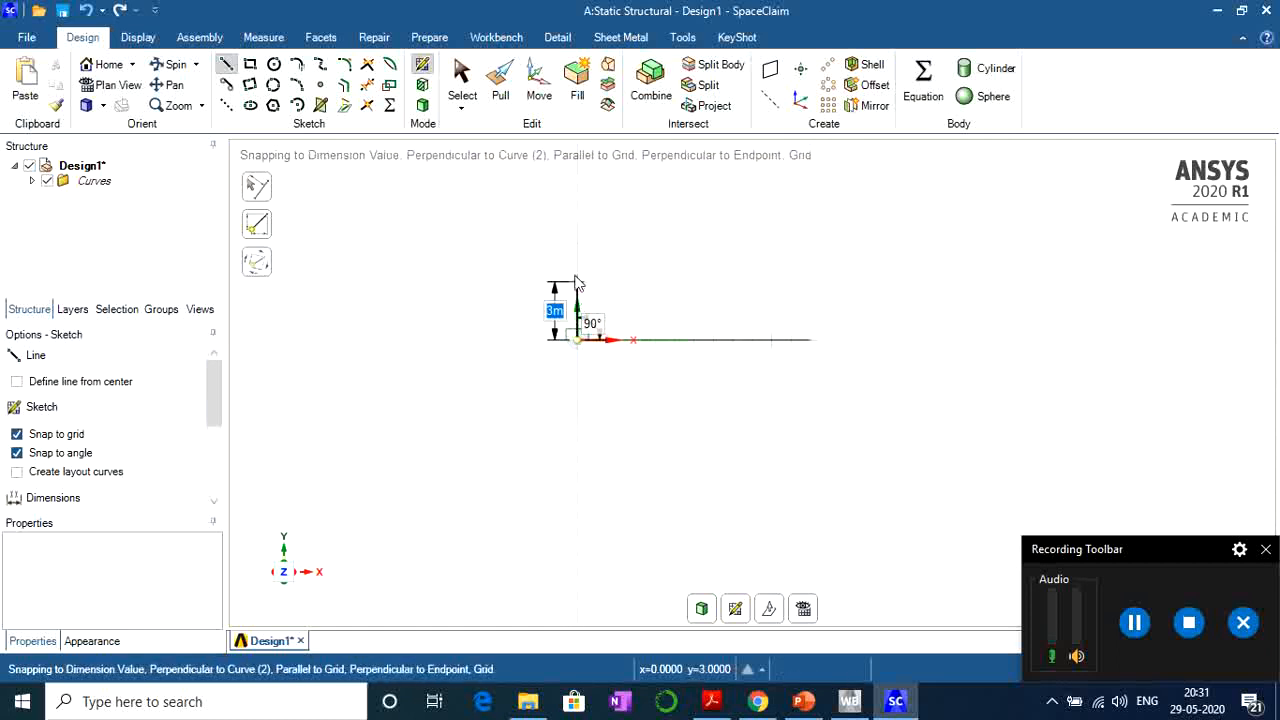
click(577, 284)
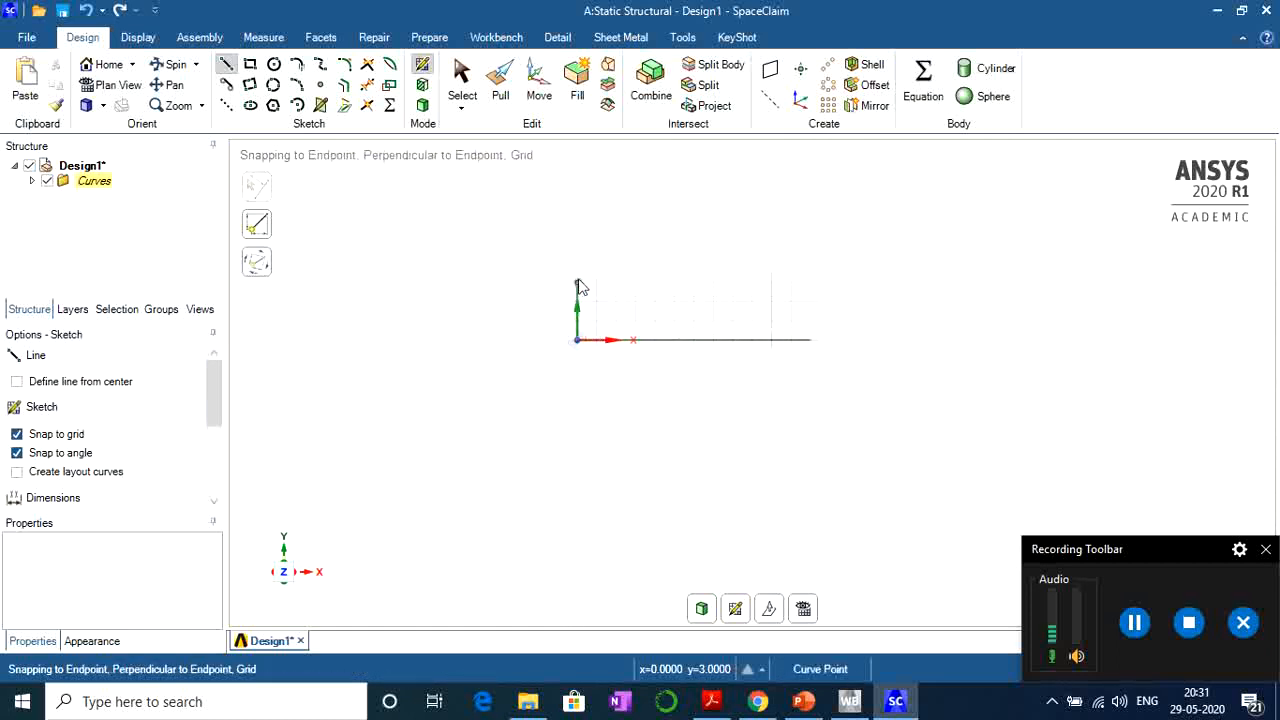
click(811, 341)
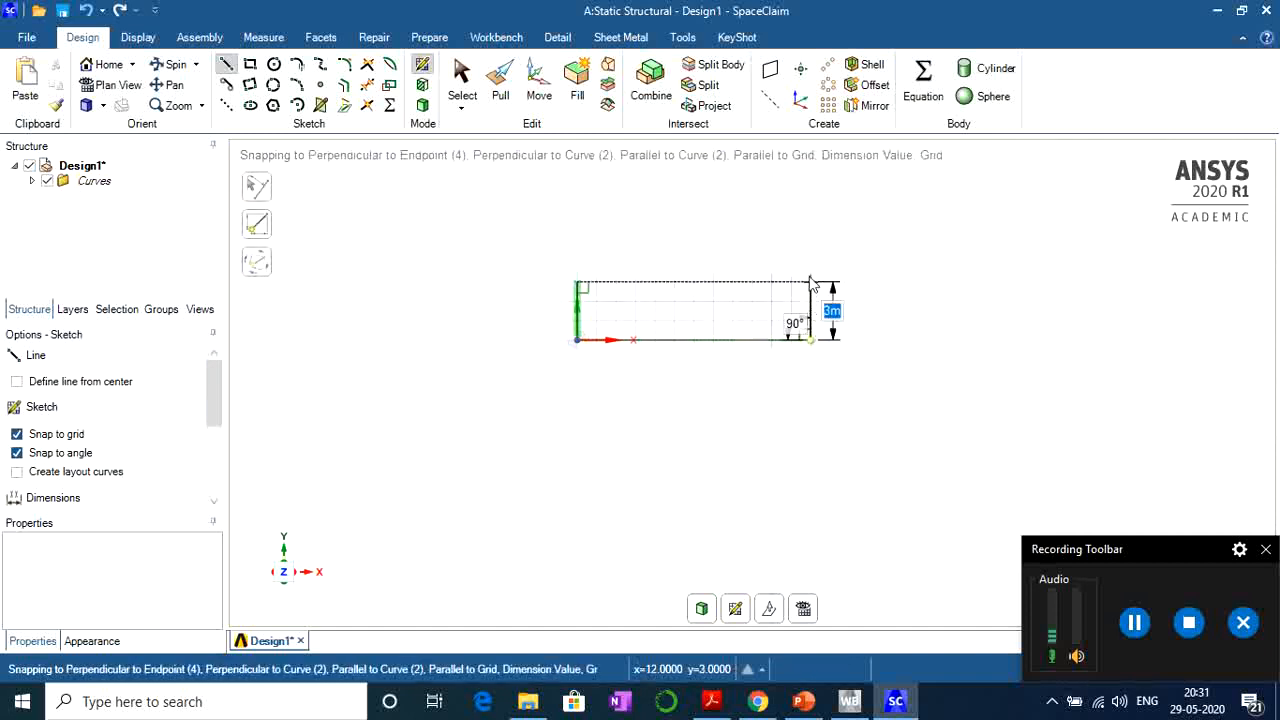
click(810, 280)
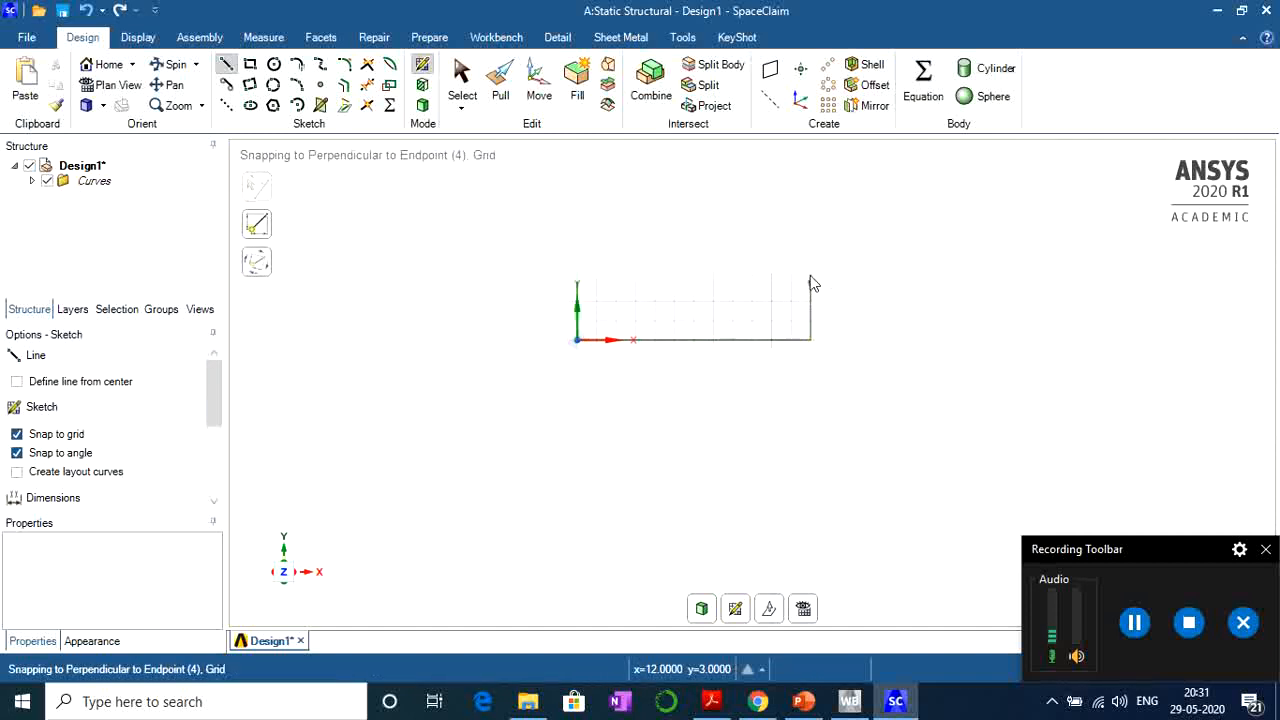
key(Escape)
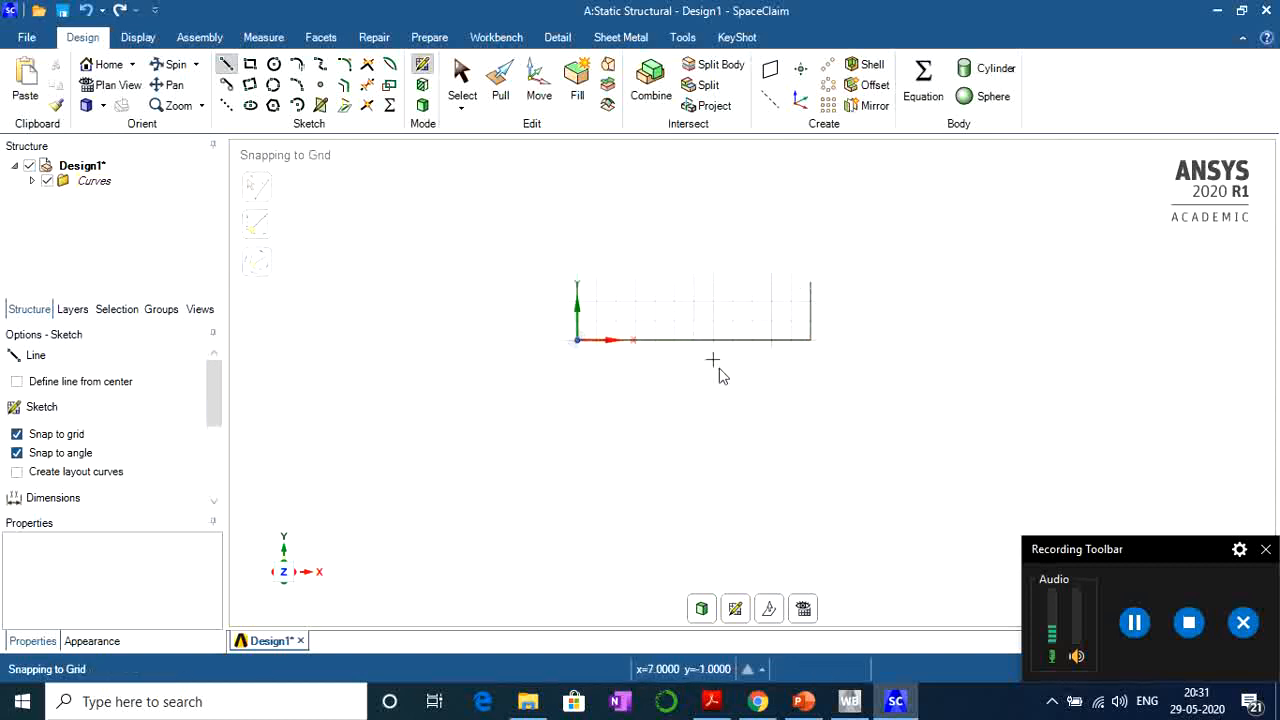
Sketch a 4 m vertical line upward from the base line's midpoint and connect its top to both end posts with sloped lines.
click(695, 341)
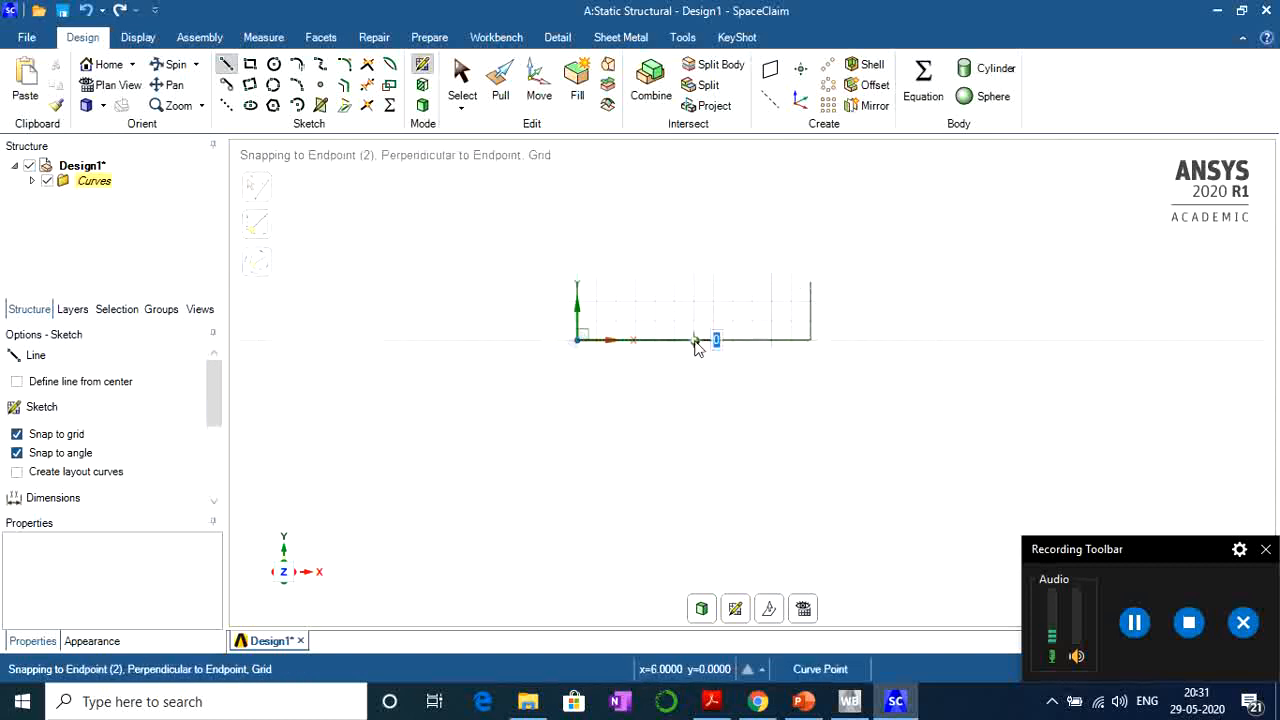
click(695, 263)
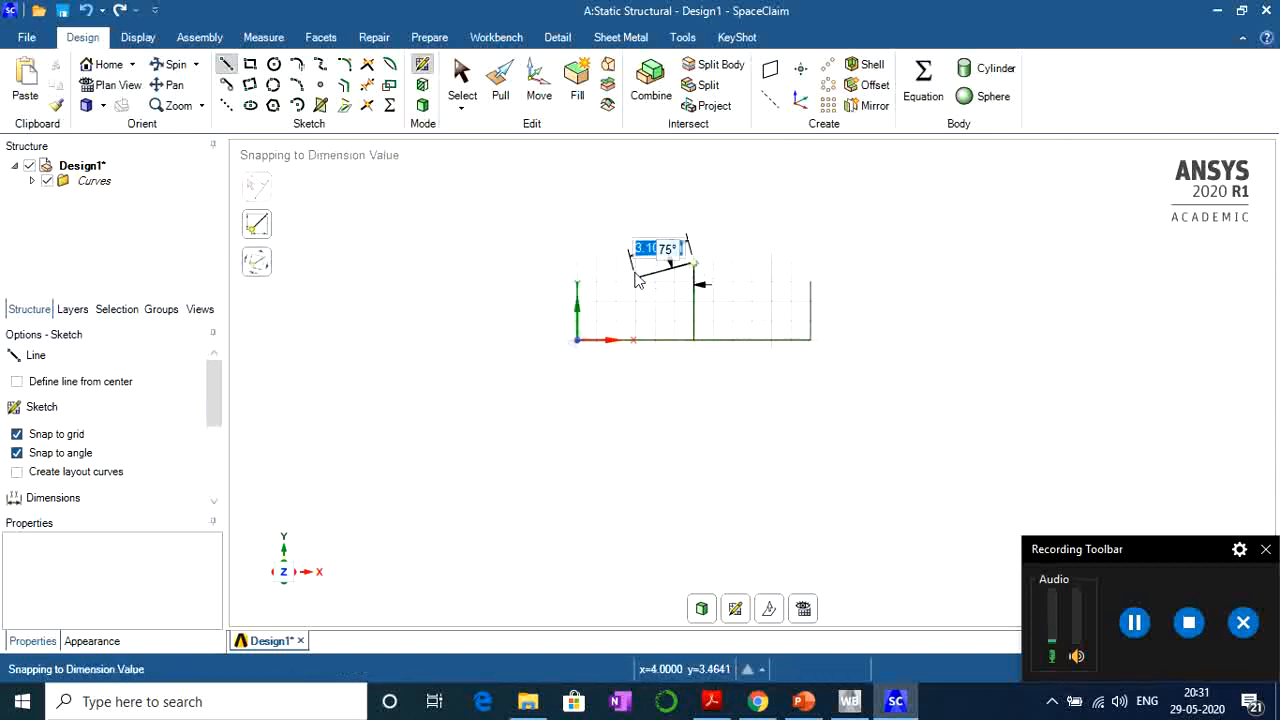
click(579, 282)
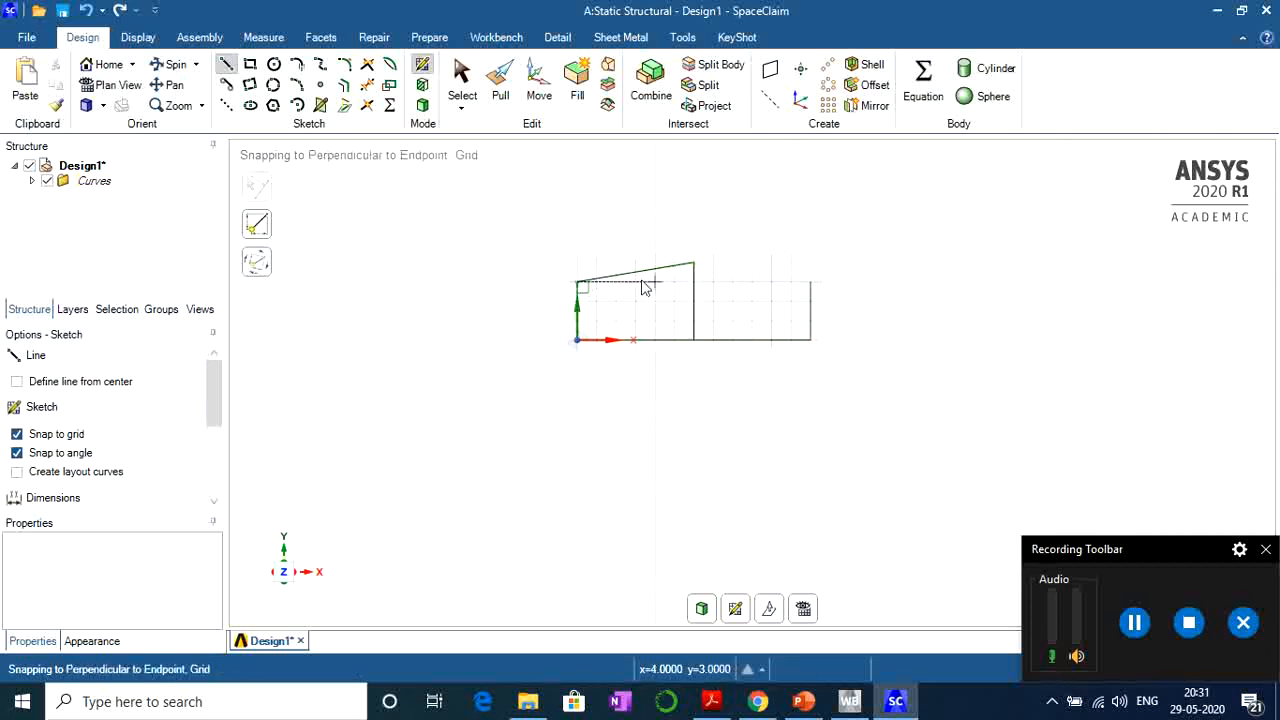
click(695, 263)
click(811, 281)
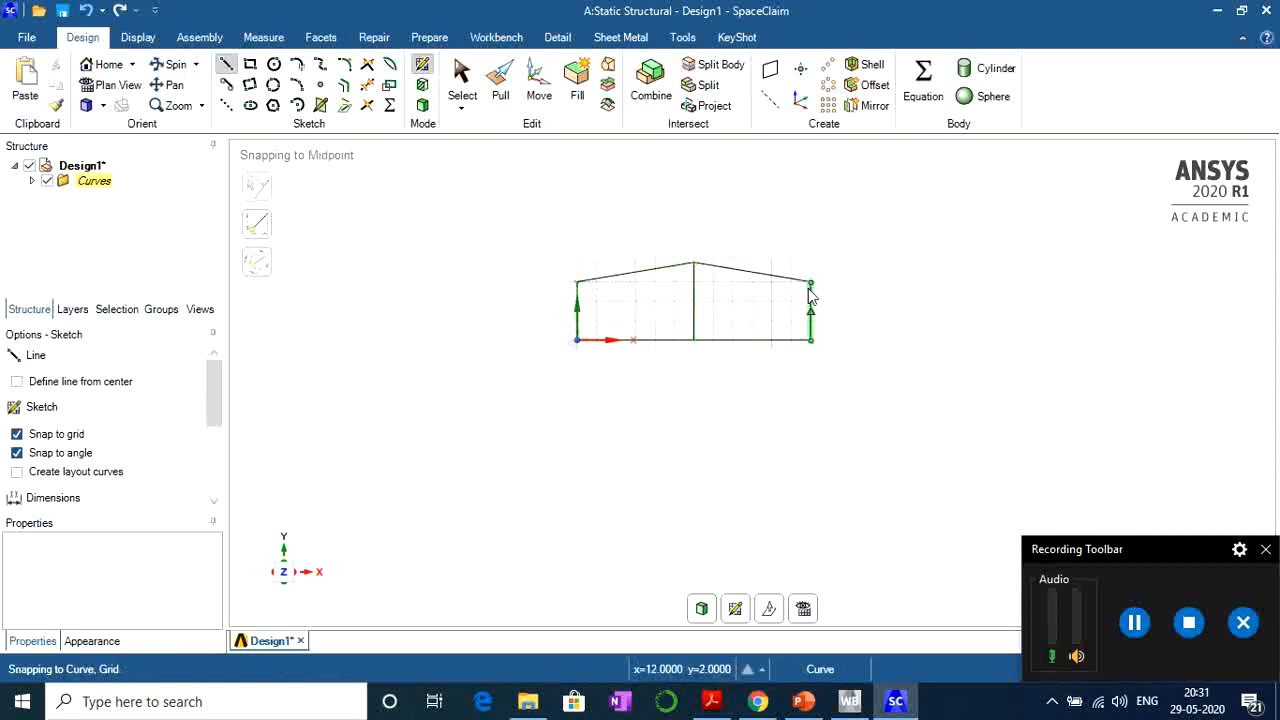
click(577, 340)
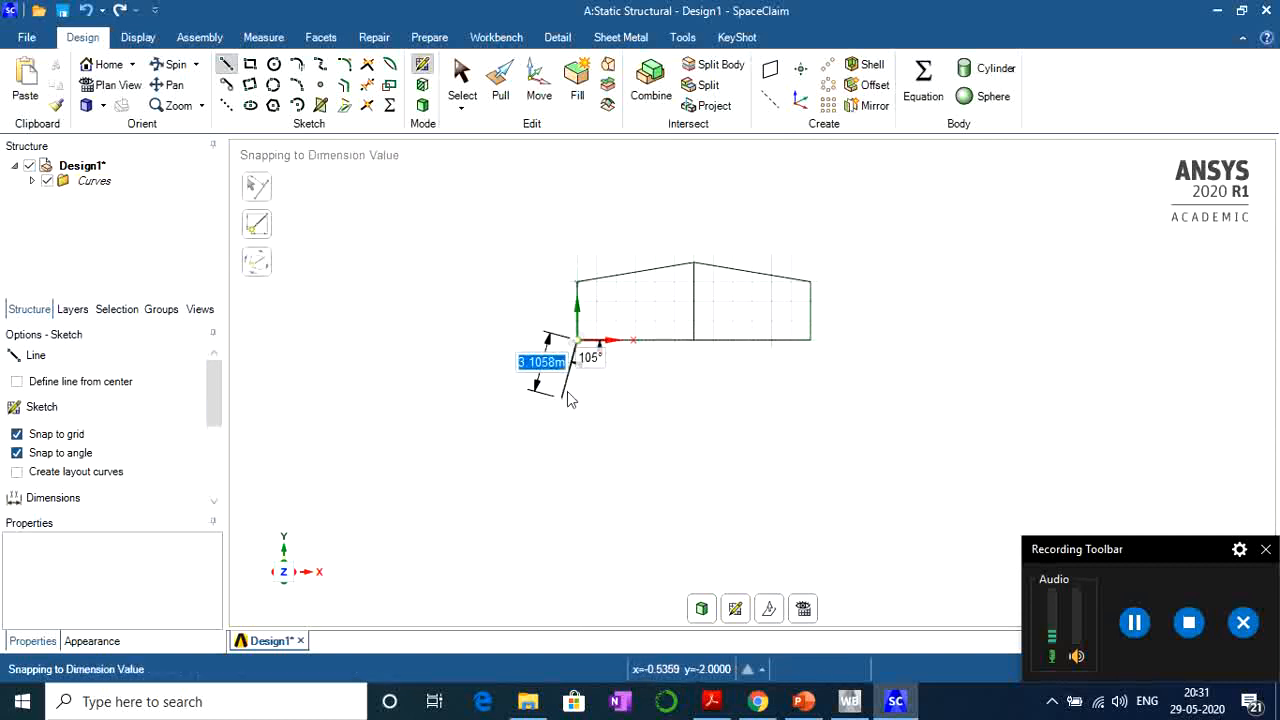
click(578, 380)
key(Escape)
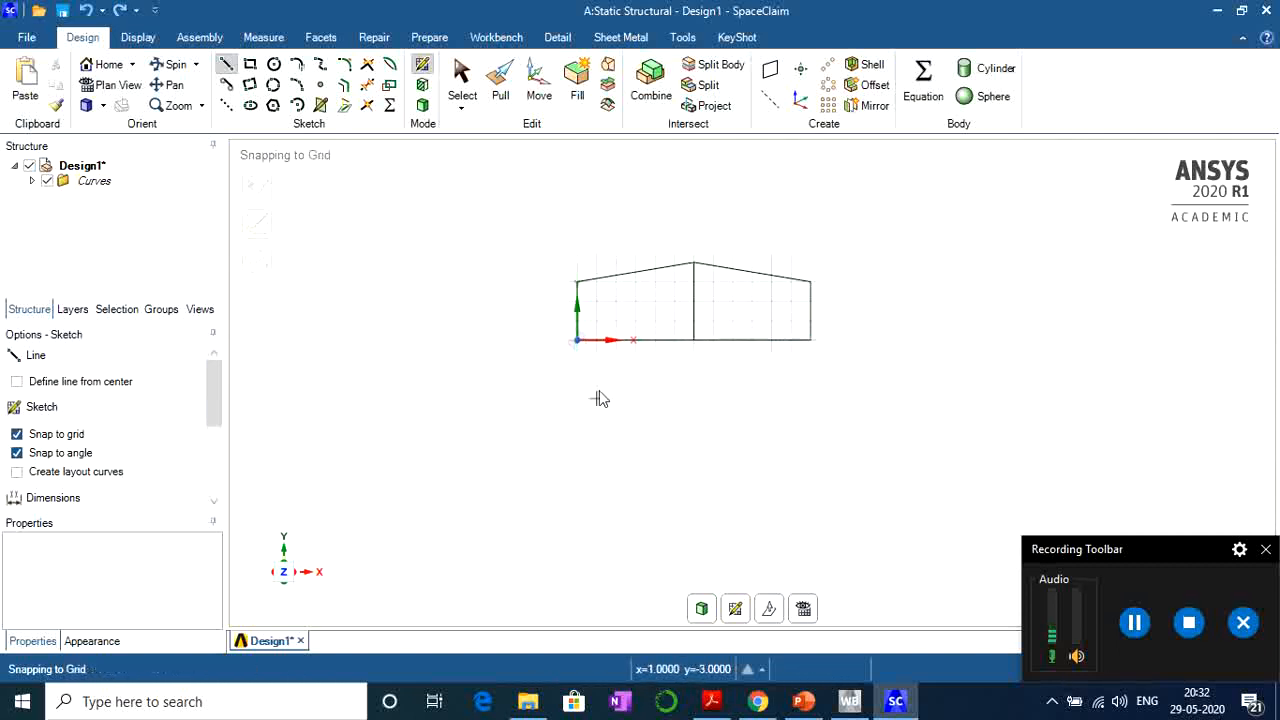
Sketch a vertical line 3 m long downward from each end of the 12 m base line.
click(577, 340)
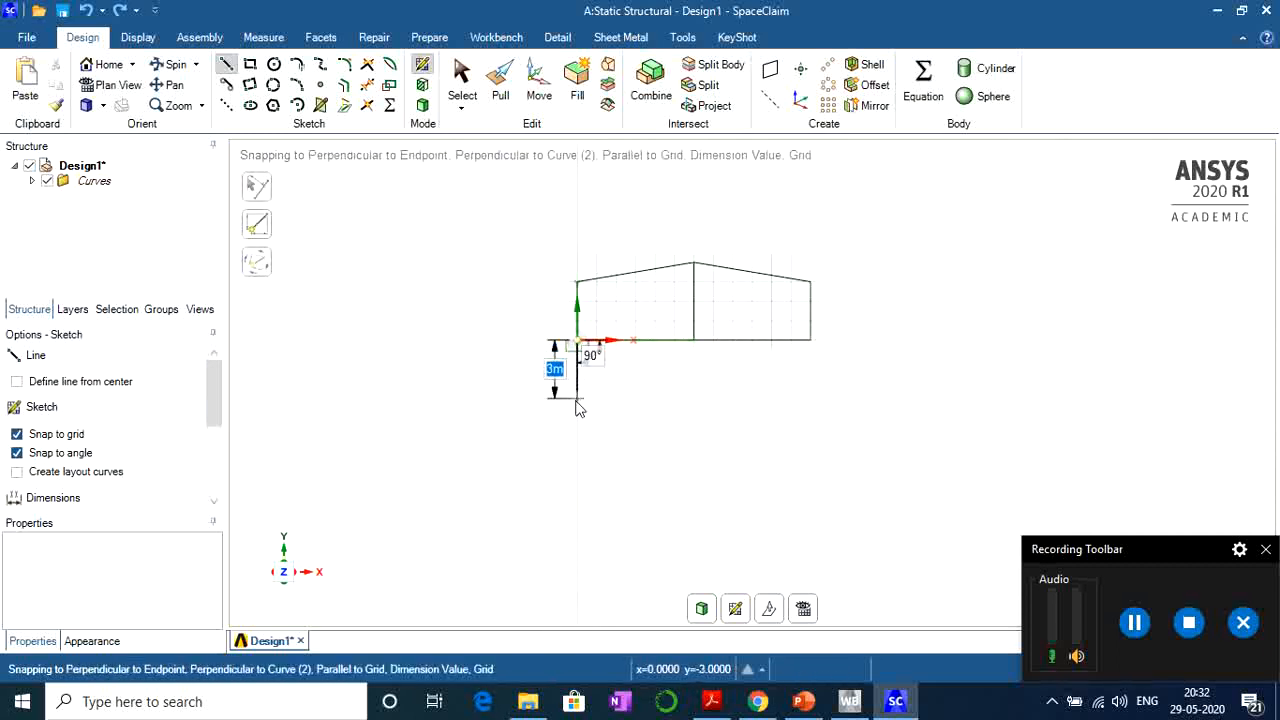
click(577, 400)
key(Escape)
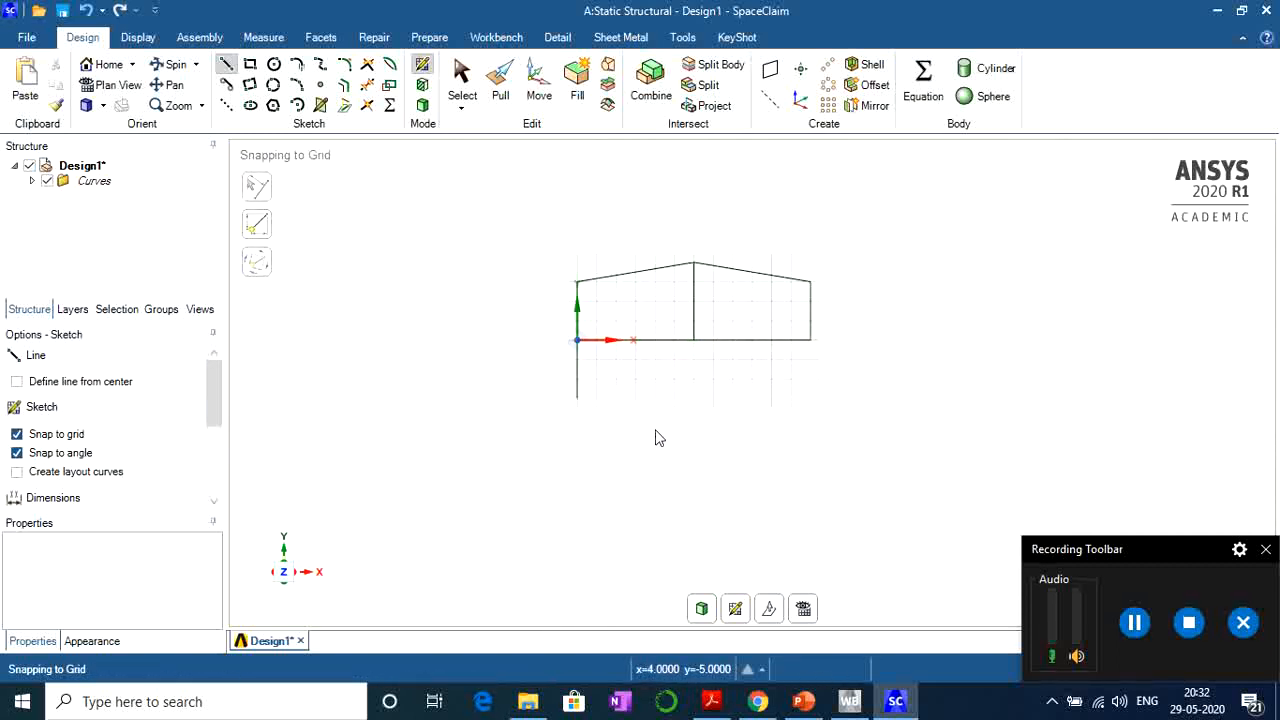
click(810, 340)
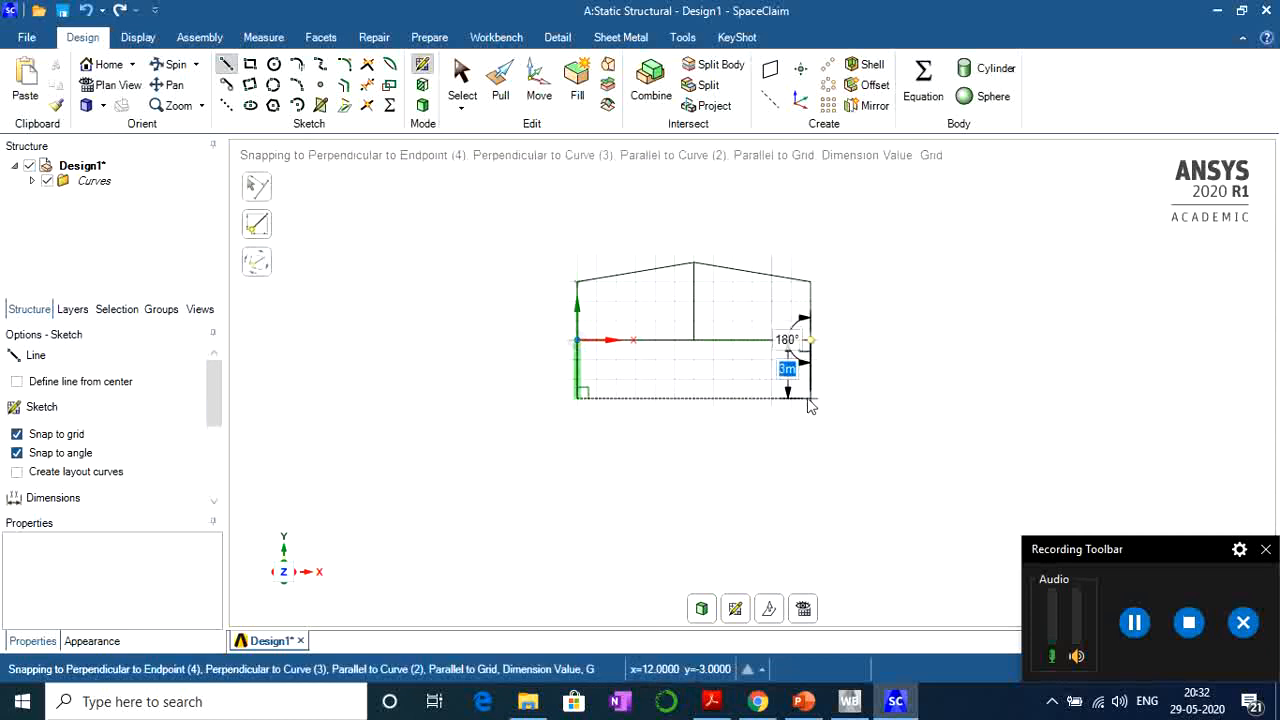
click(812, 403)
key(Escape)
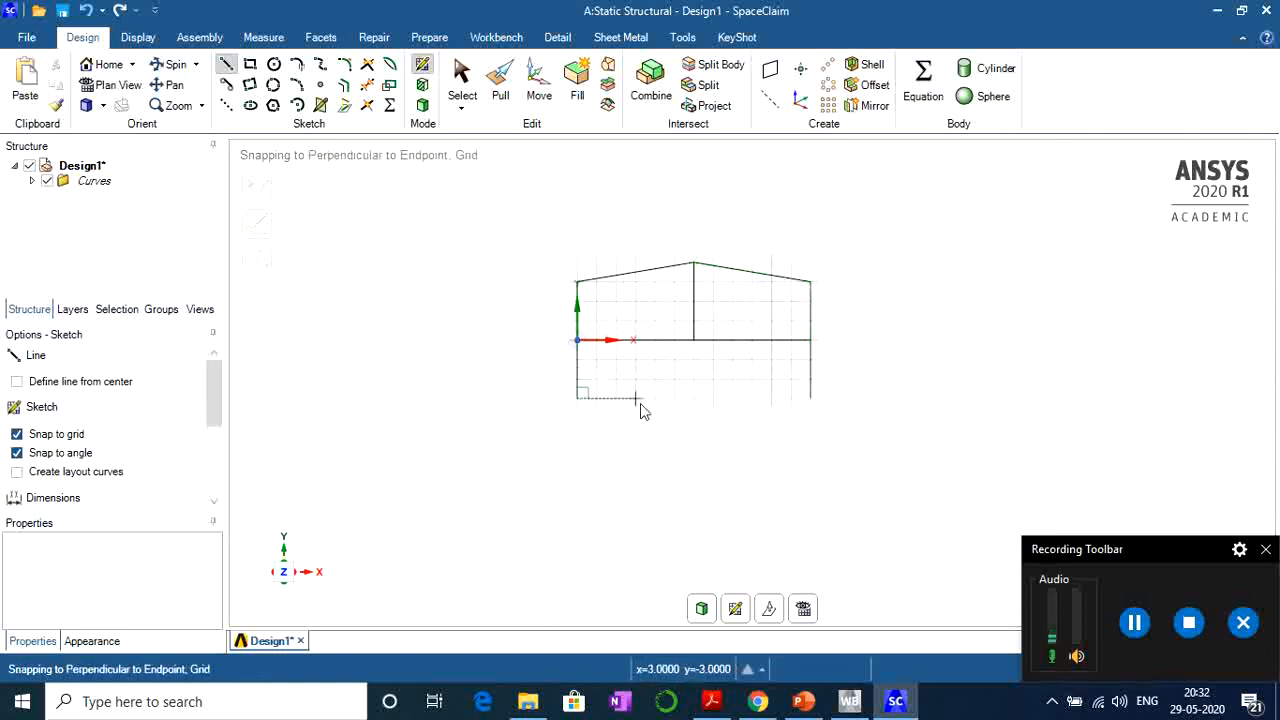
Create a plane coincident with the frame sketch and select it with the Move tool in 3D mode.
click(770, 72)
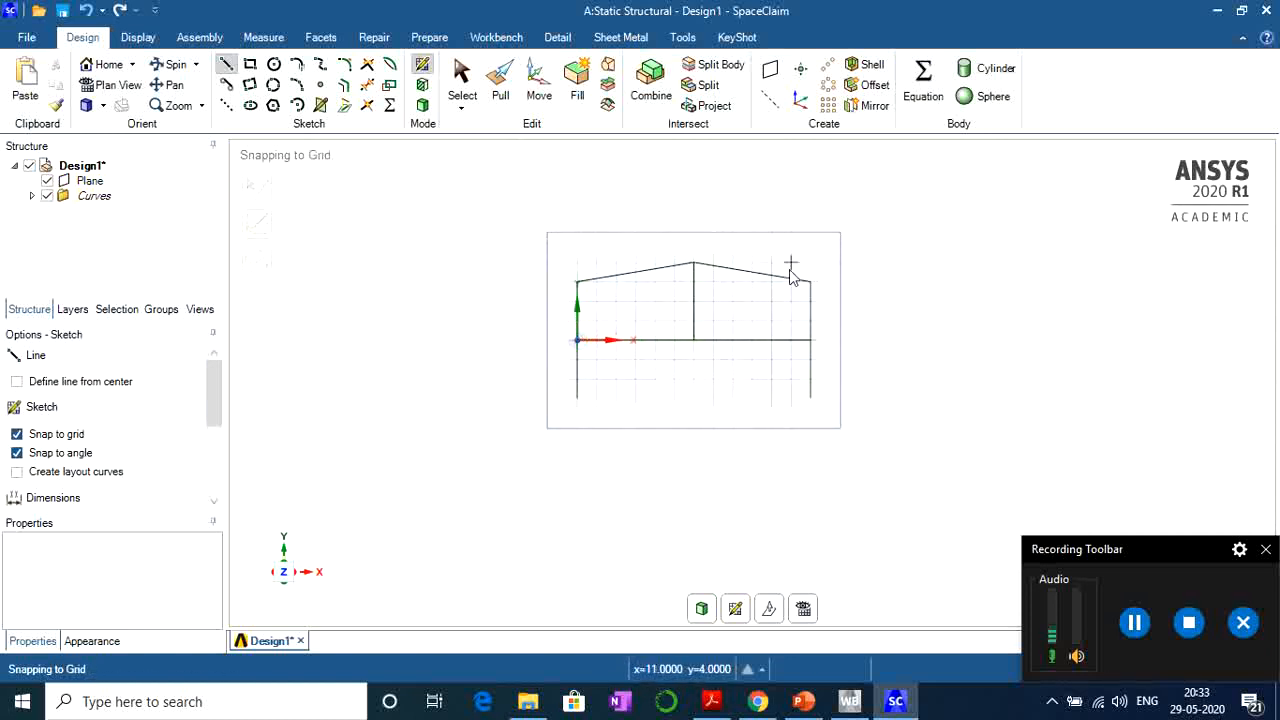
click(543, 85)
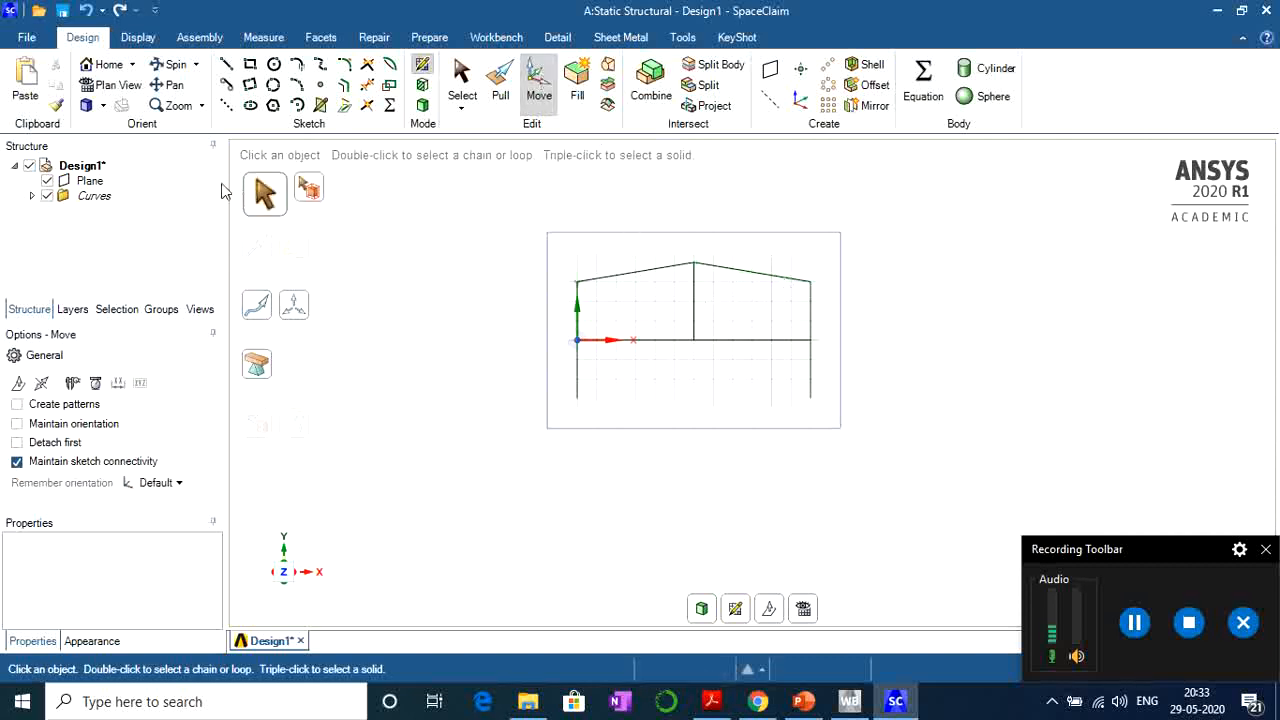
click(89, 180)
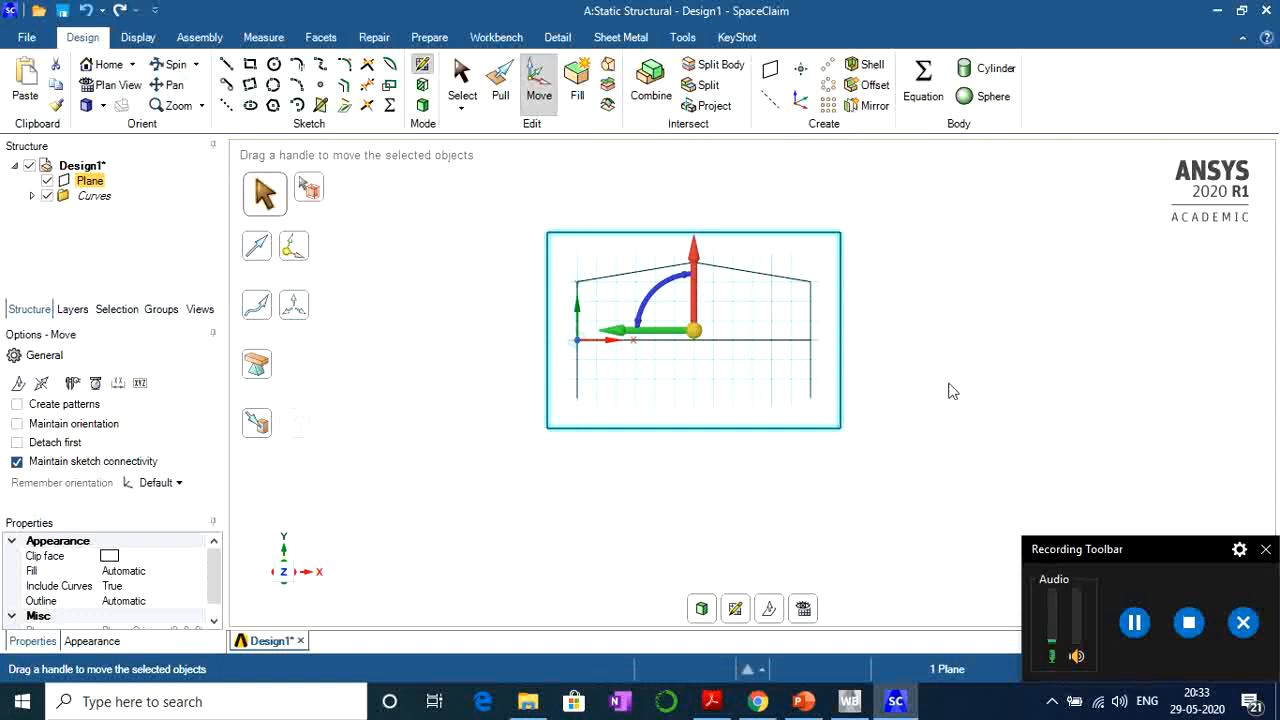
mouse_move(937, 315)
middle_down()
mouse_move(863, 337)
mouse_move(931, 309)
middle_up()
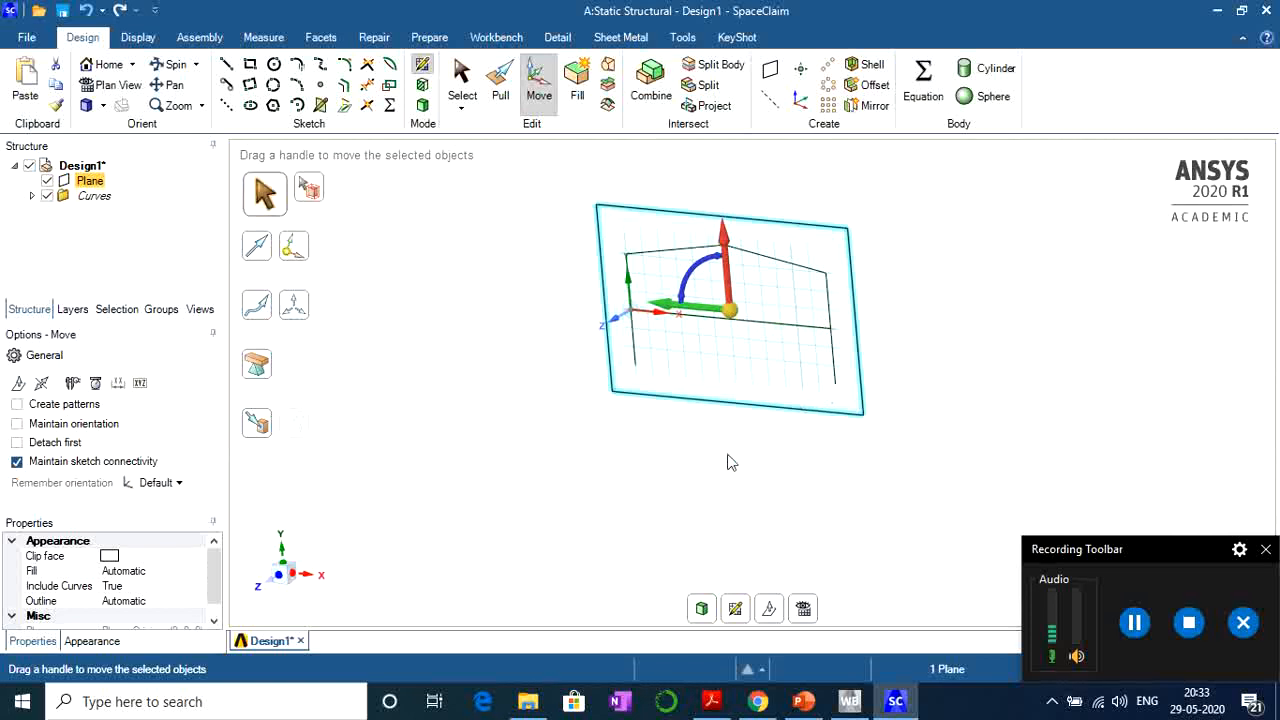
click(422, 107)
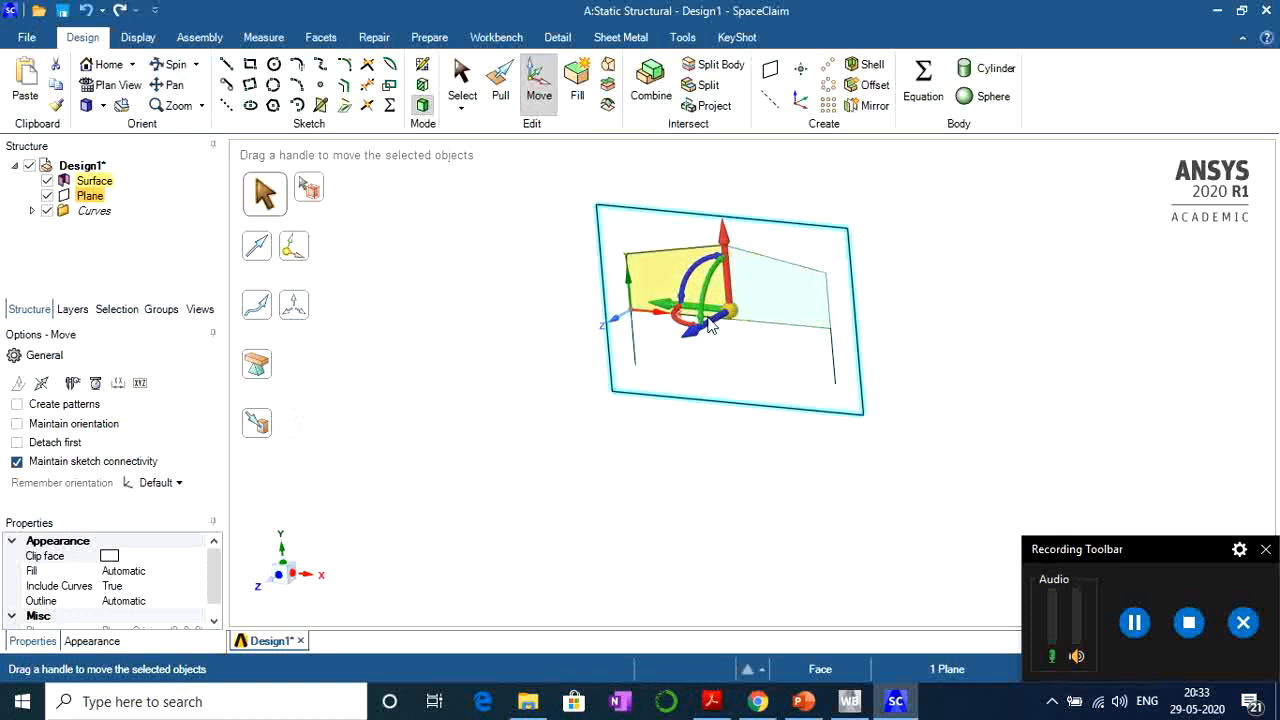
Move the new plane 3 m away from the frame in the negative Z direction.
drag(735, 312, 778, 275)
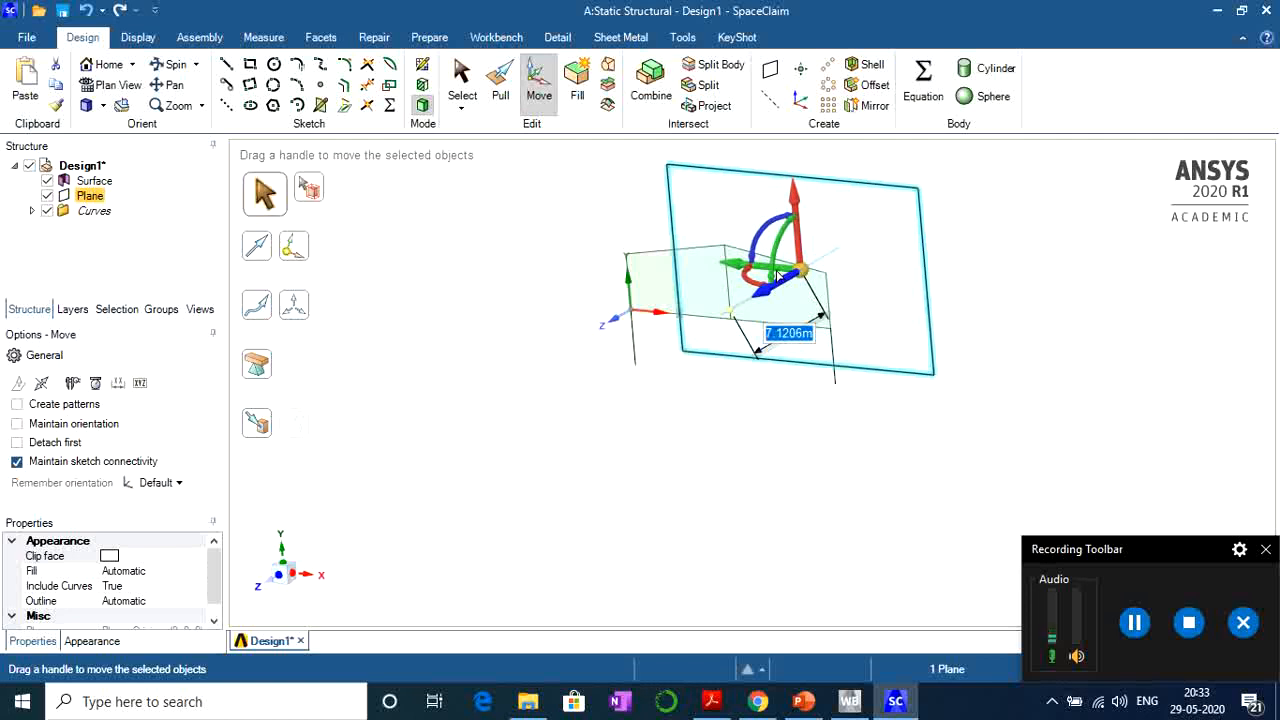
click(1138, 622)
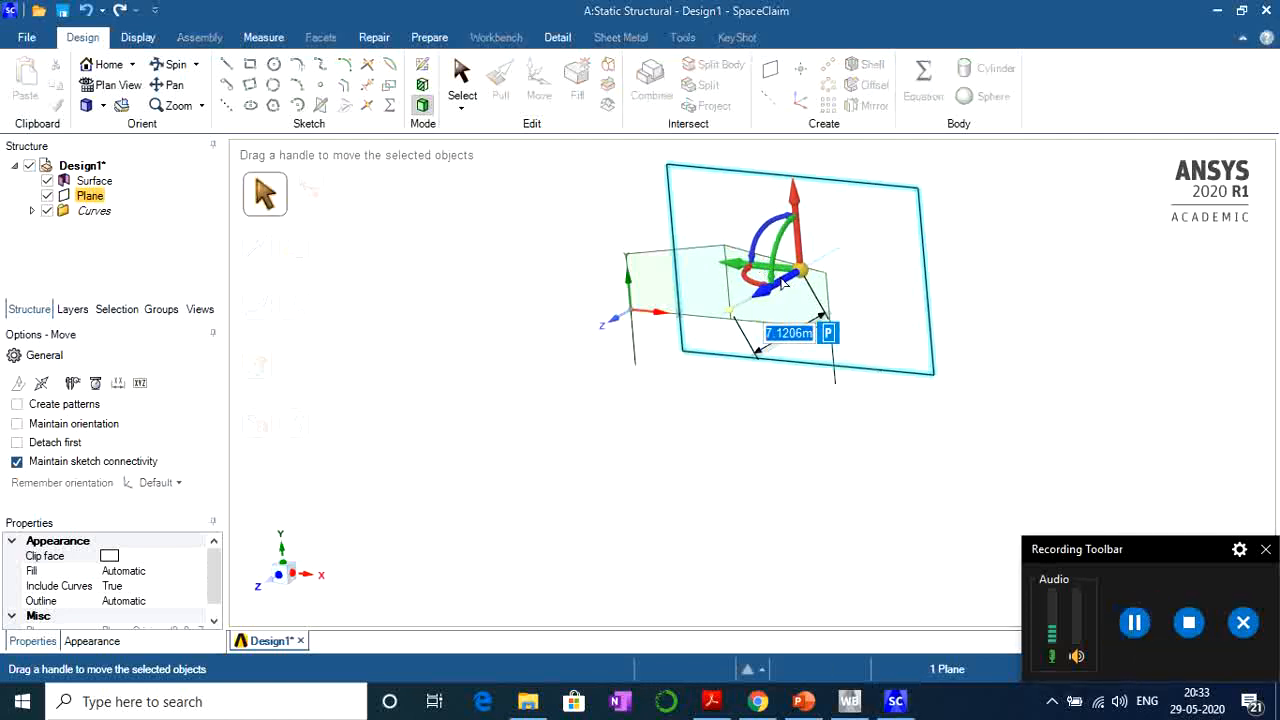
drag(668, 331, 848, 345)
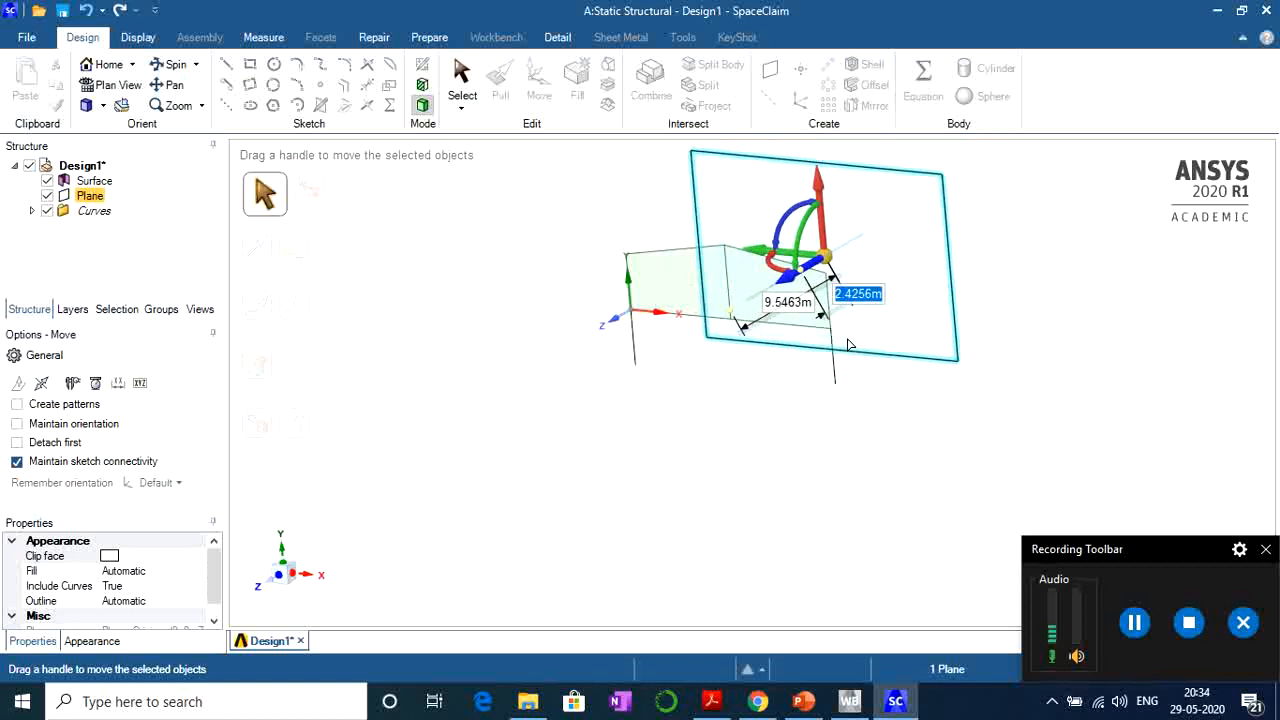
drag(848, 345, 848, 345)
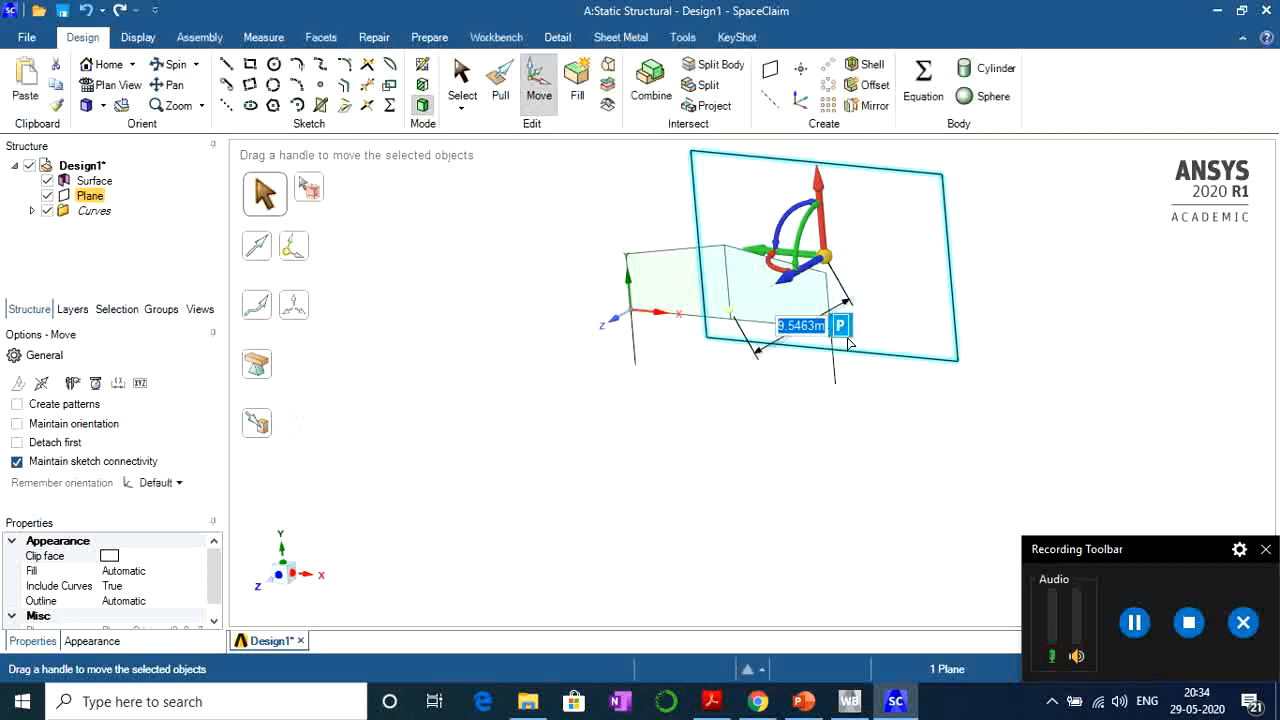
text(3)
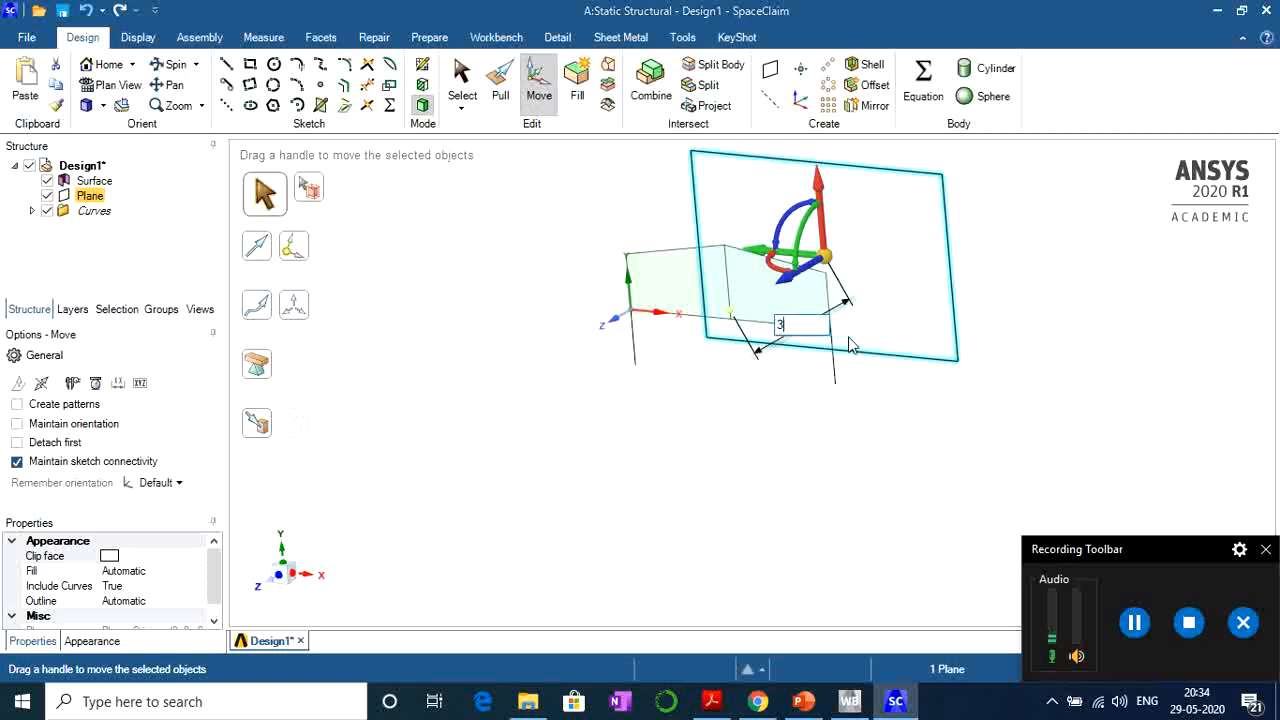
key(Return)
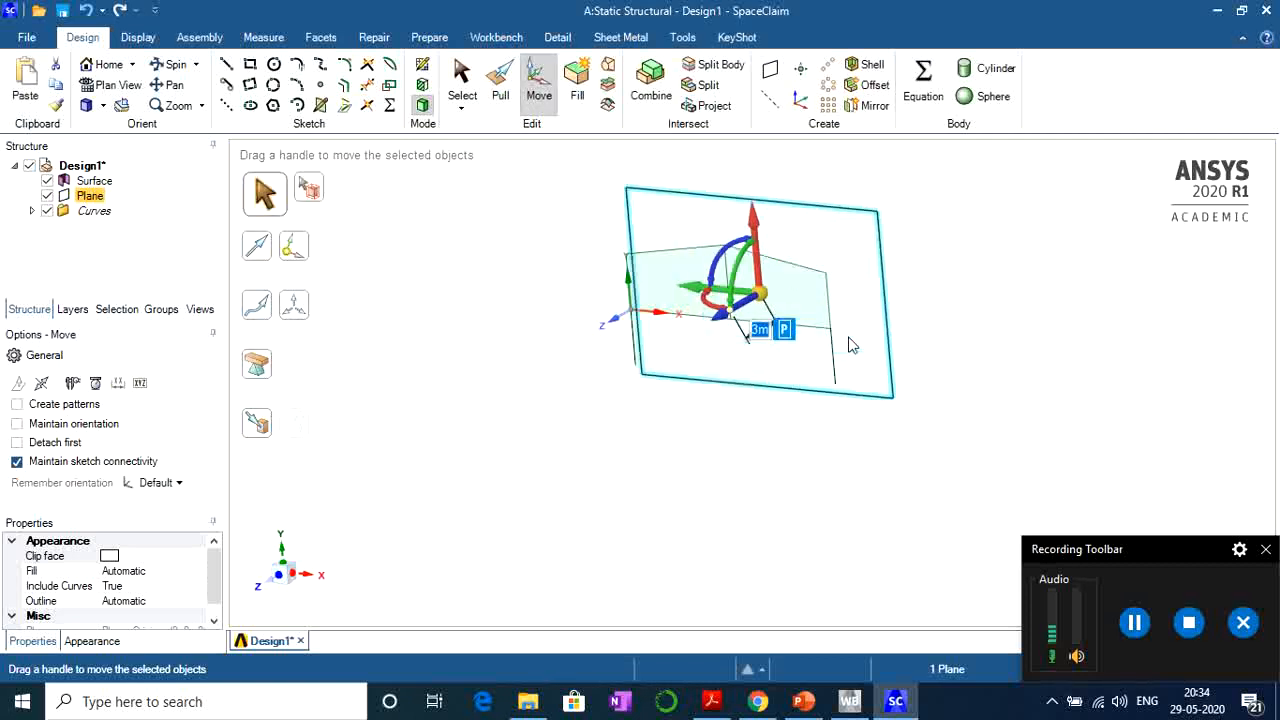
middle_drag(982, 355, 903, 396)
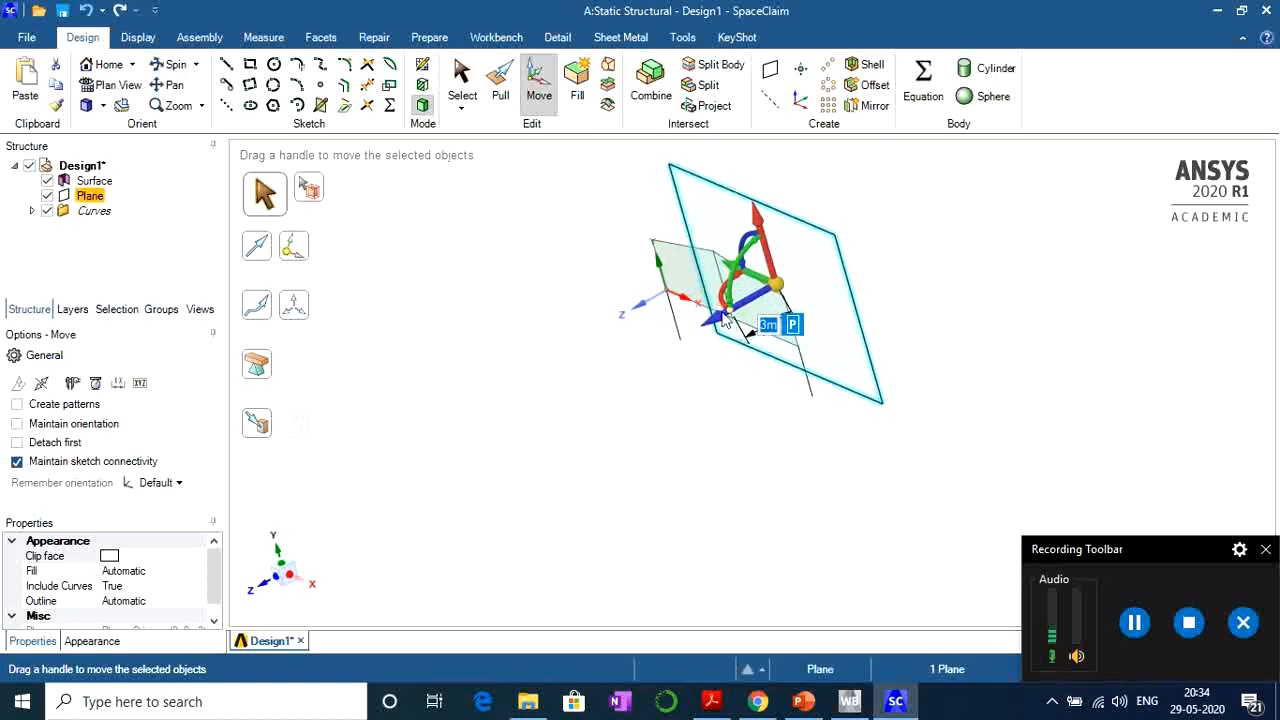
click(648, 448)
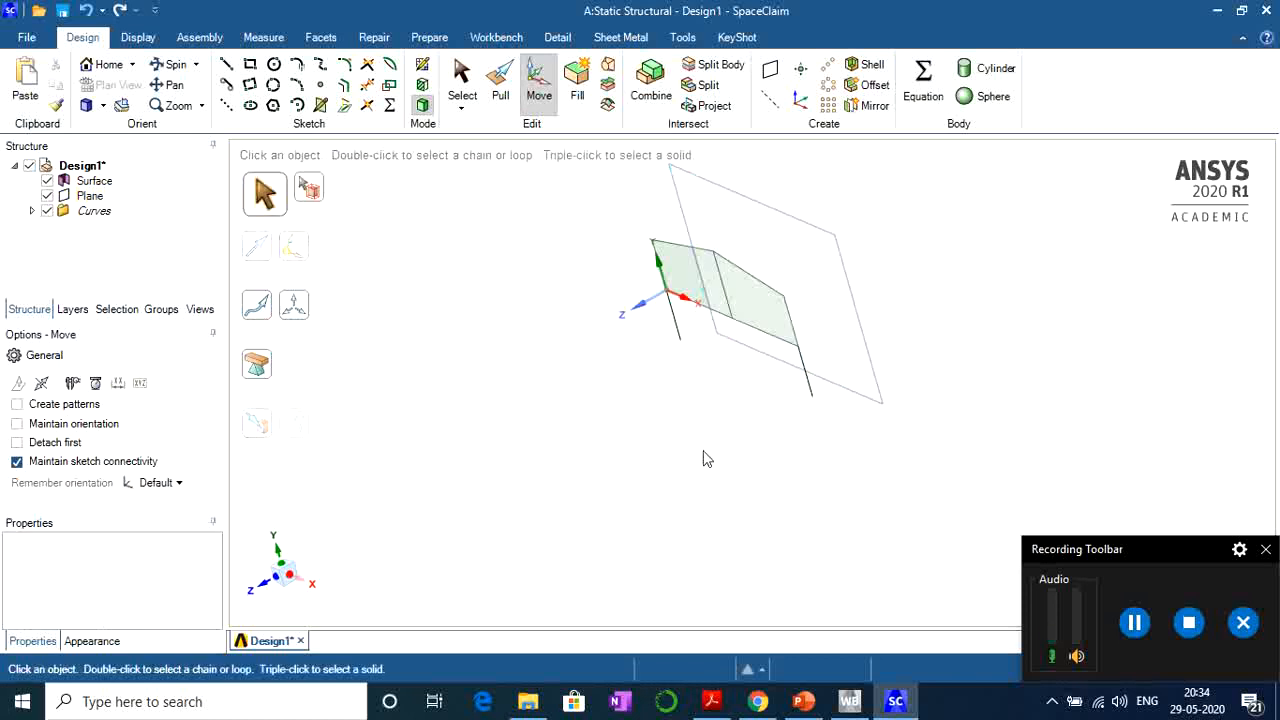
Reopen the sketch of the surface body for editing so the frame consists of lines only.
middle_drag(738, 458, 775, 451)
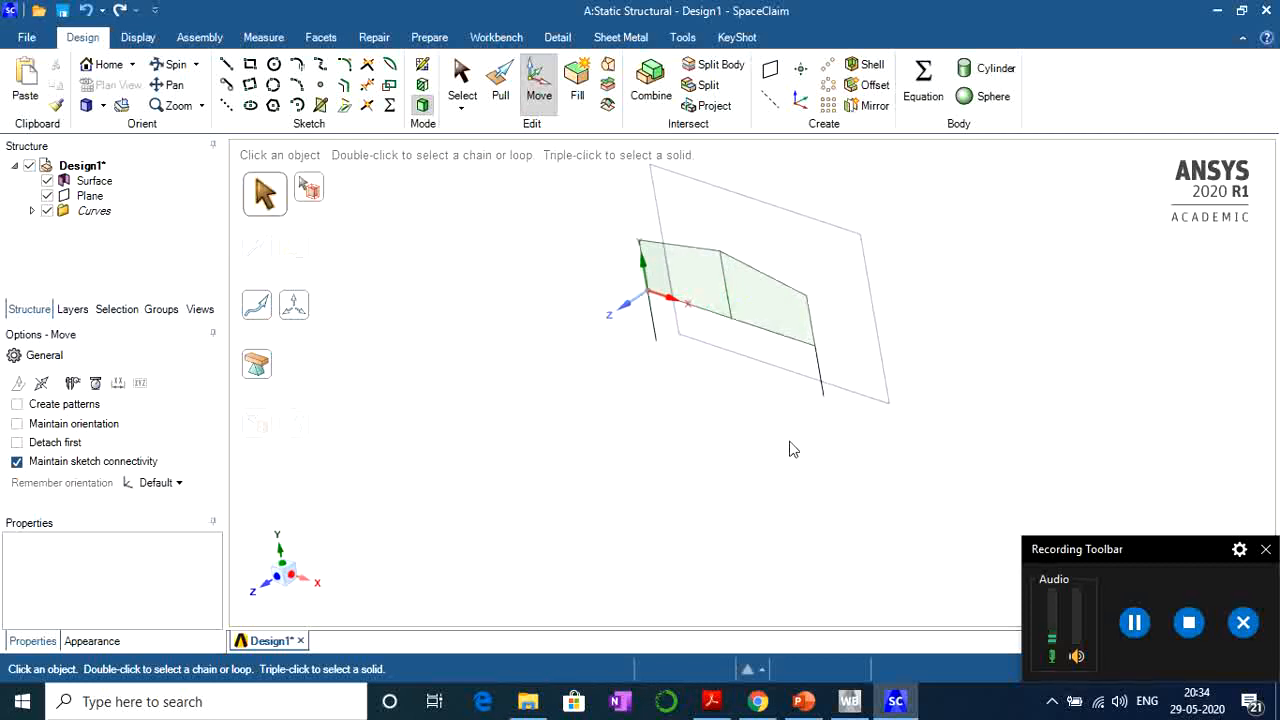
click(799, 323)
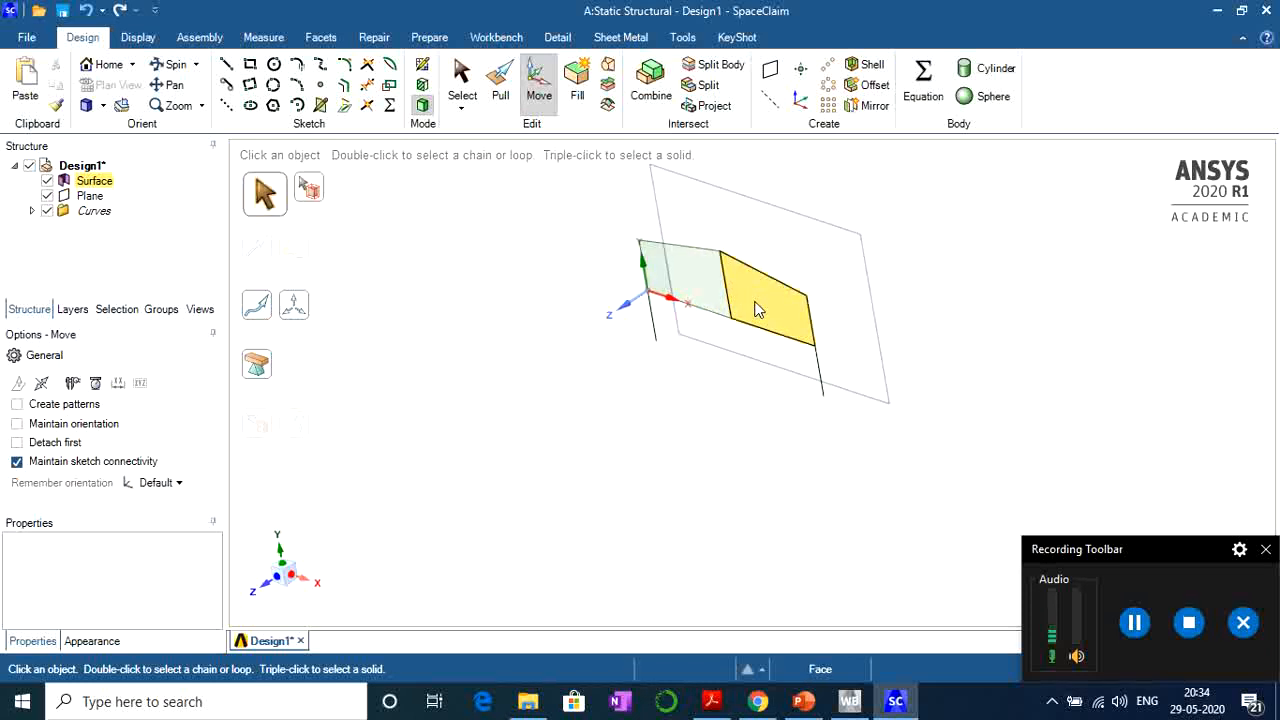
click(674, 331)
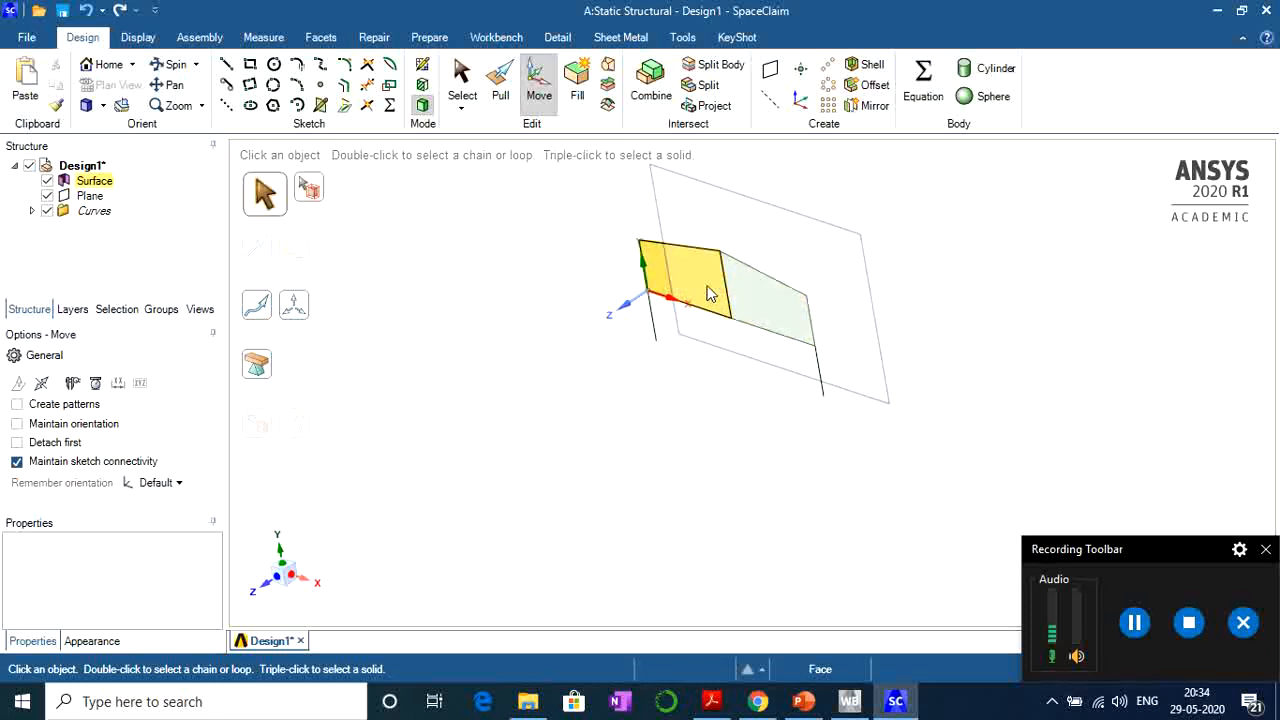
right_click(100, 188)
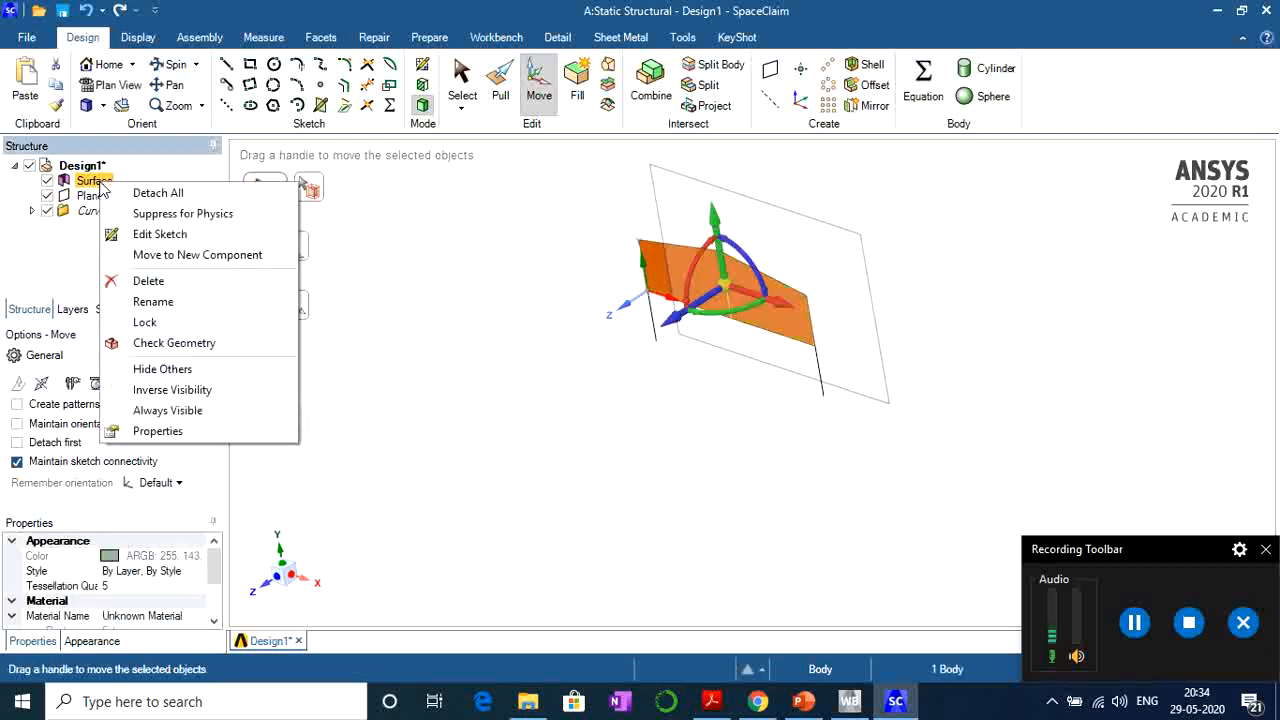
click(170, 234)
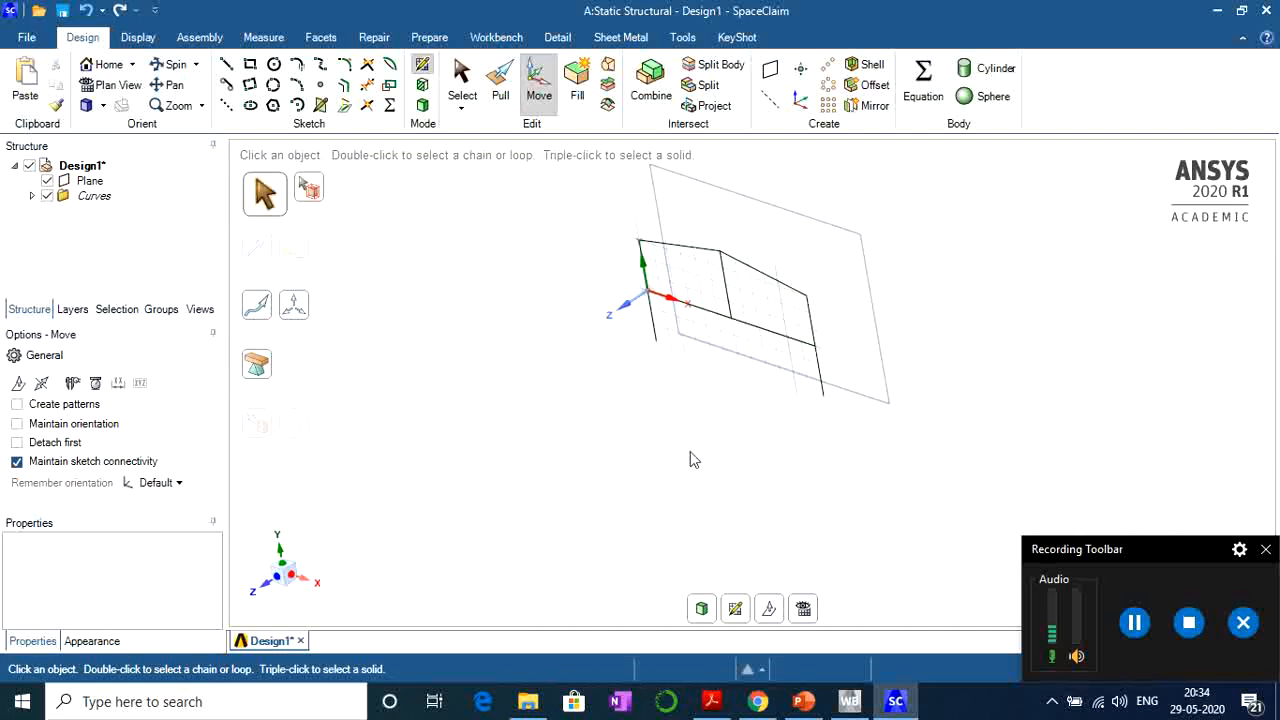
Mirror all the frame's sketch lines about the offset plane and leave the Mirror tool.
click(873, 106)
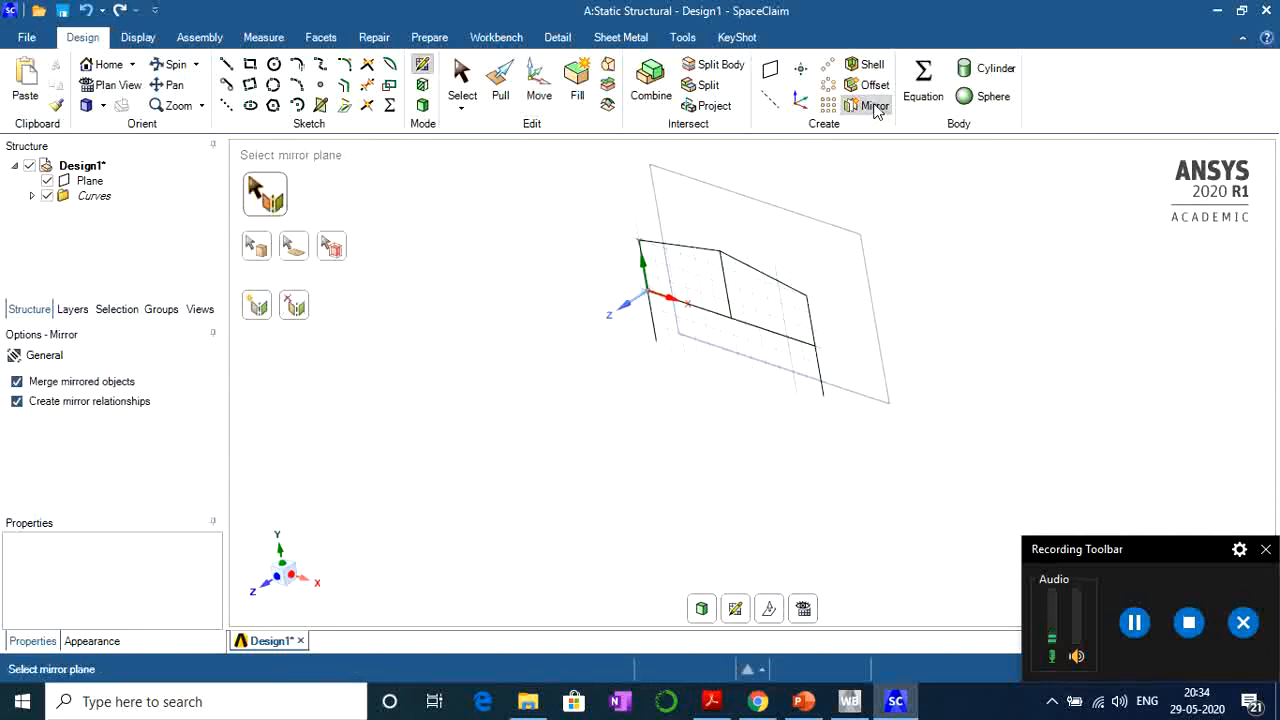
click(90, 181)
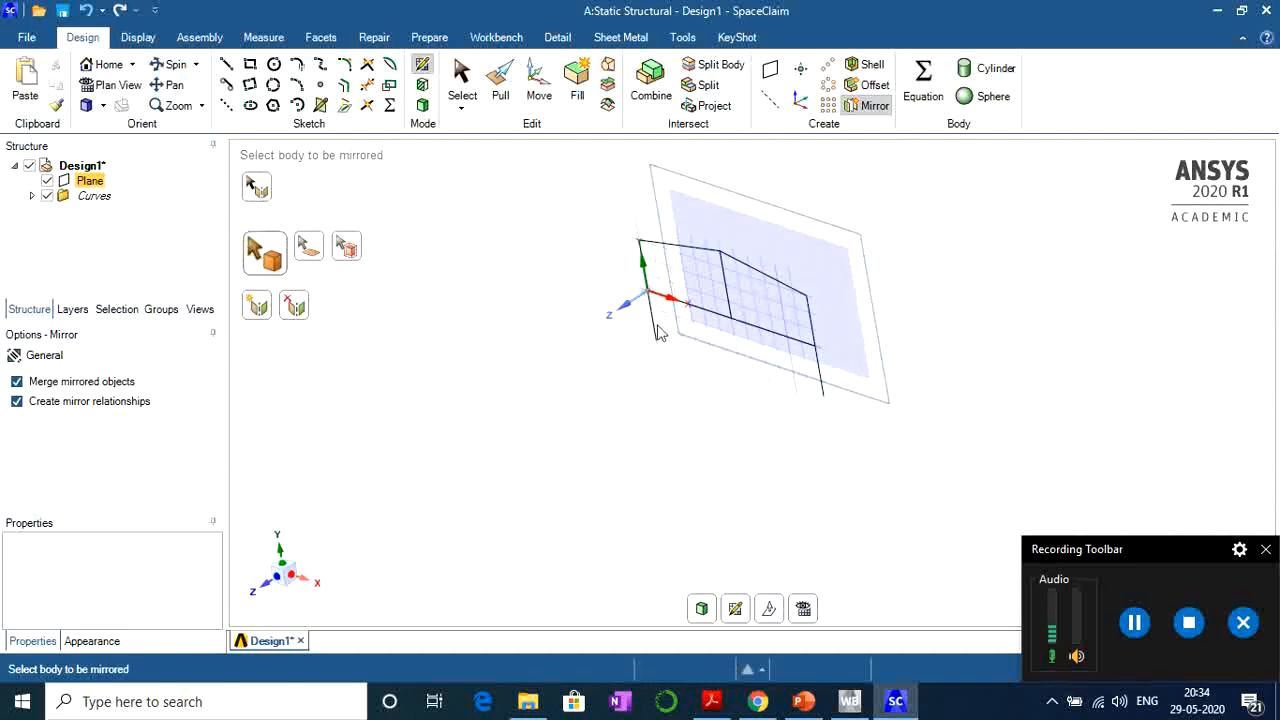
drag(590, 218, 830, 440)
mouse_move(931, 358)
middle_down()
mouse_move(920, 306)
mouse_move(800, 334)
mouse_move(931, 358)
middle_up()
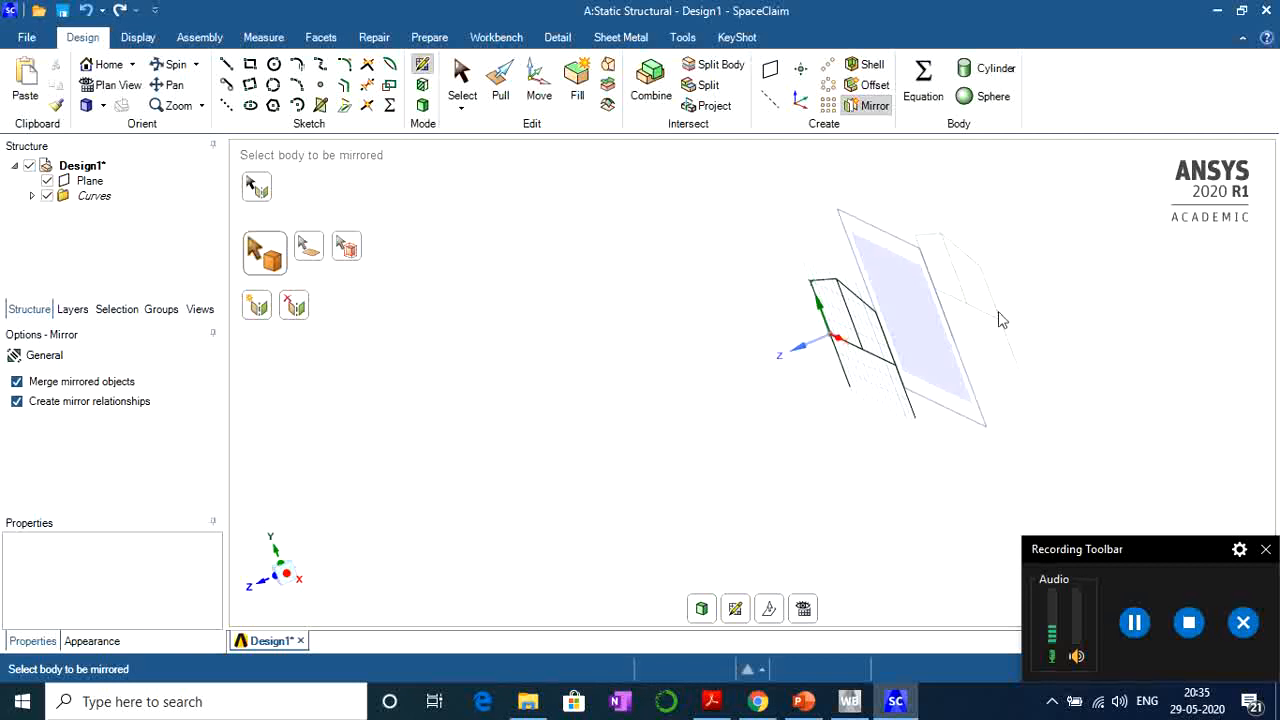
click(303, 313)
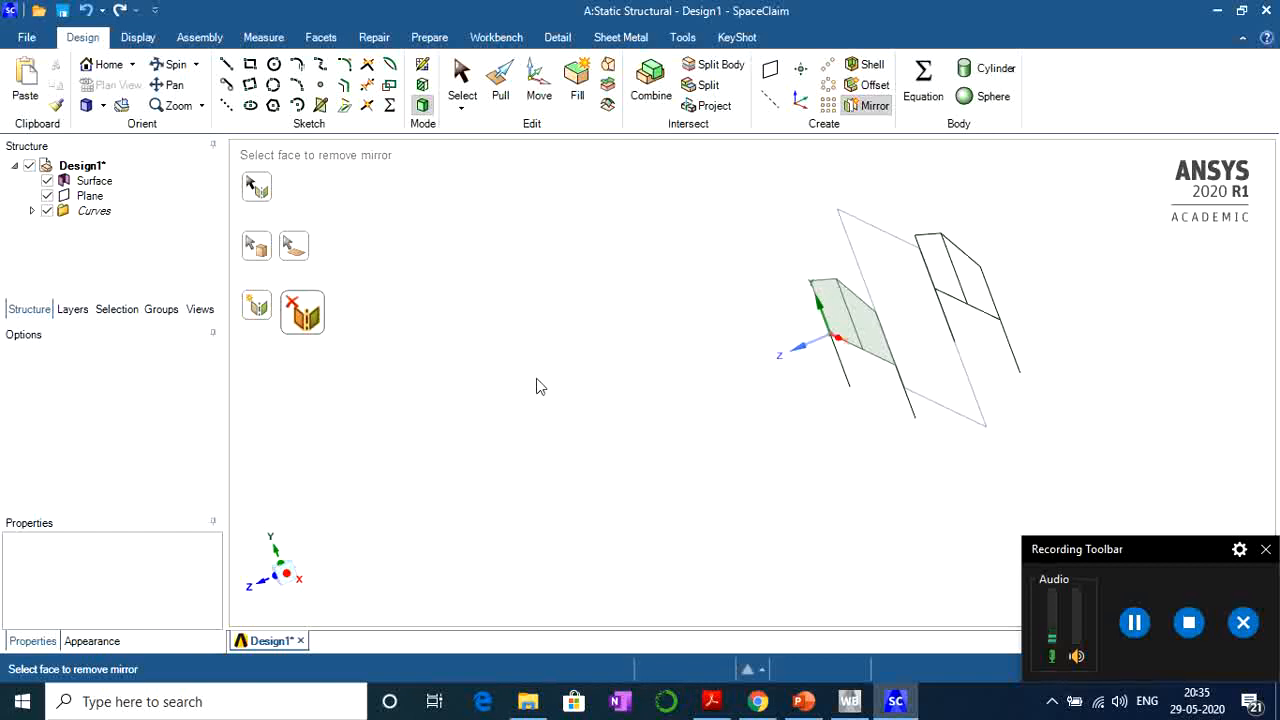
key(Escape)
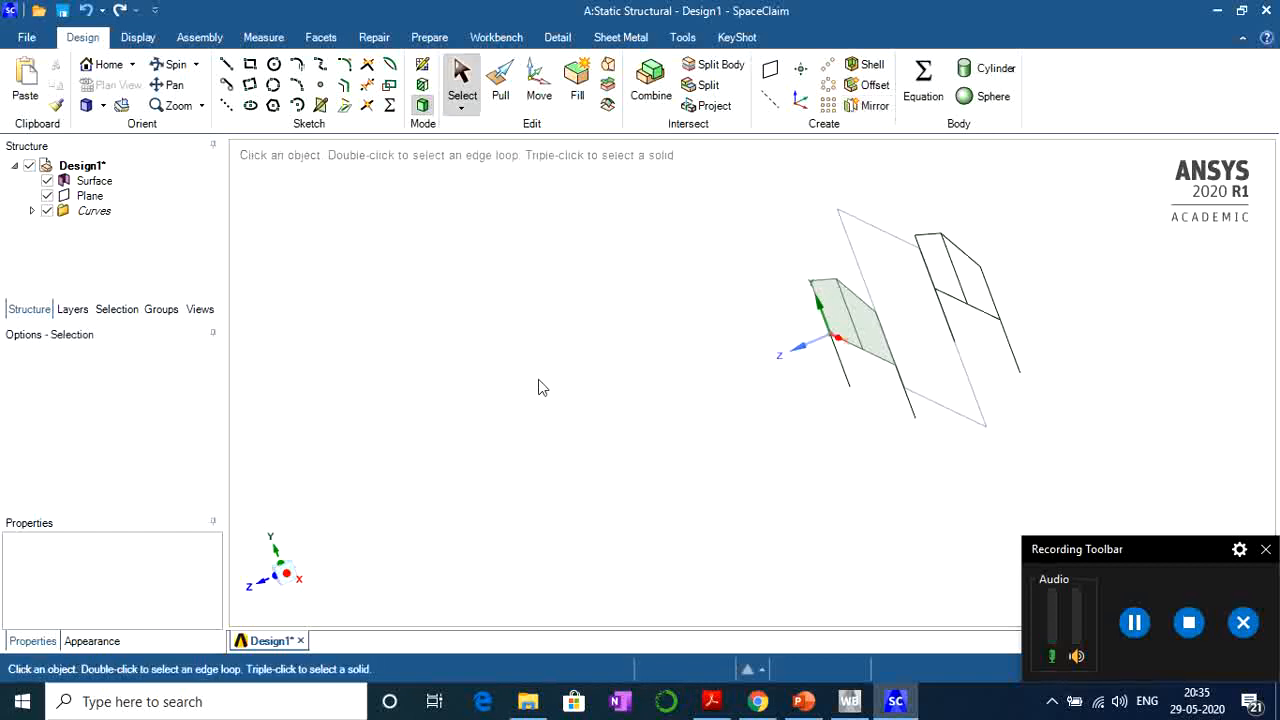
middle_drag(545, 389, 866, 463)
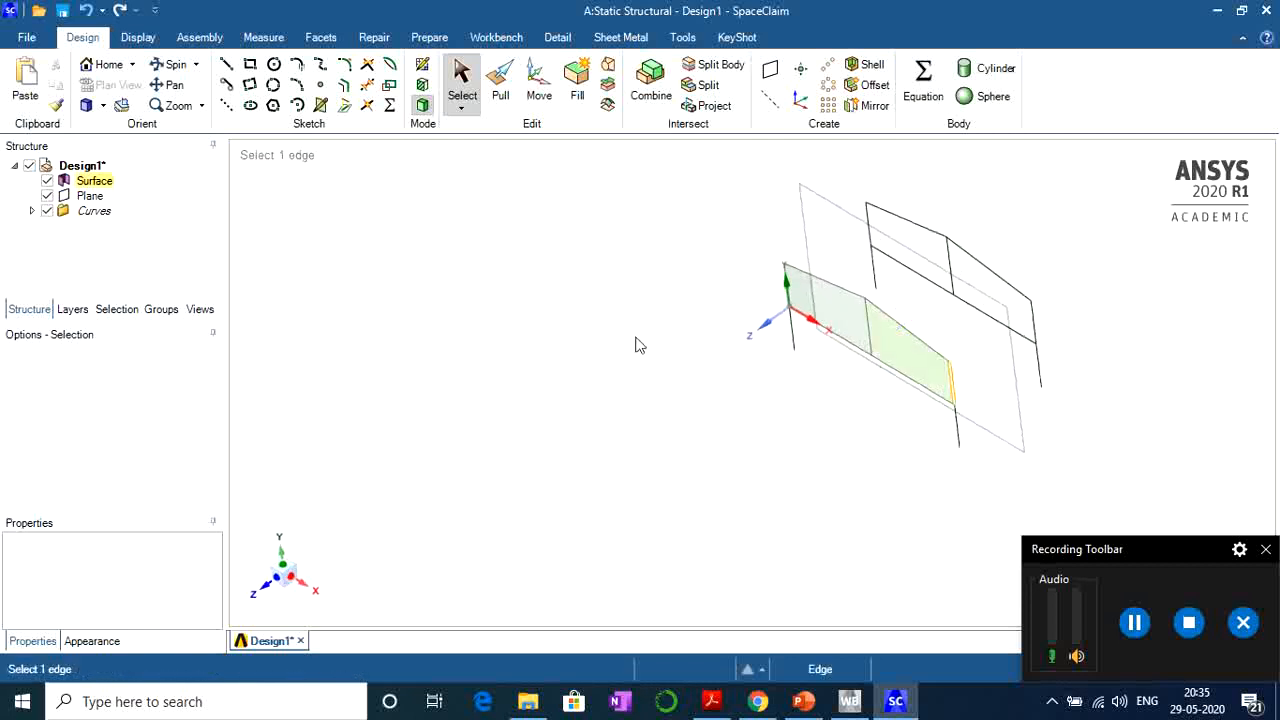
scroll(740, 370, up, 3)
scroll(470, 368, down, 3)
scroll(786, 342, up, 2)
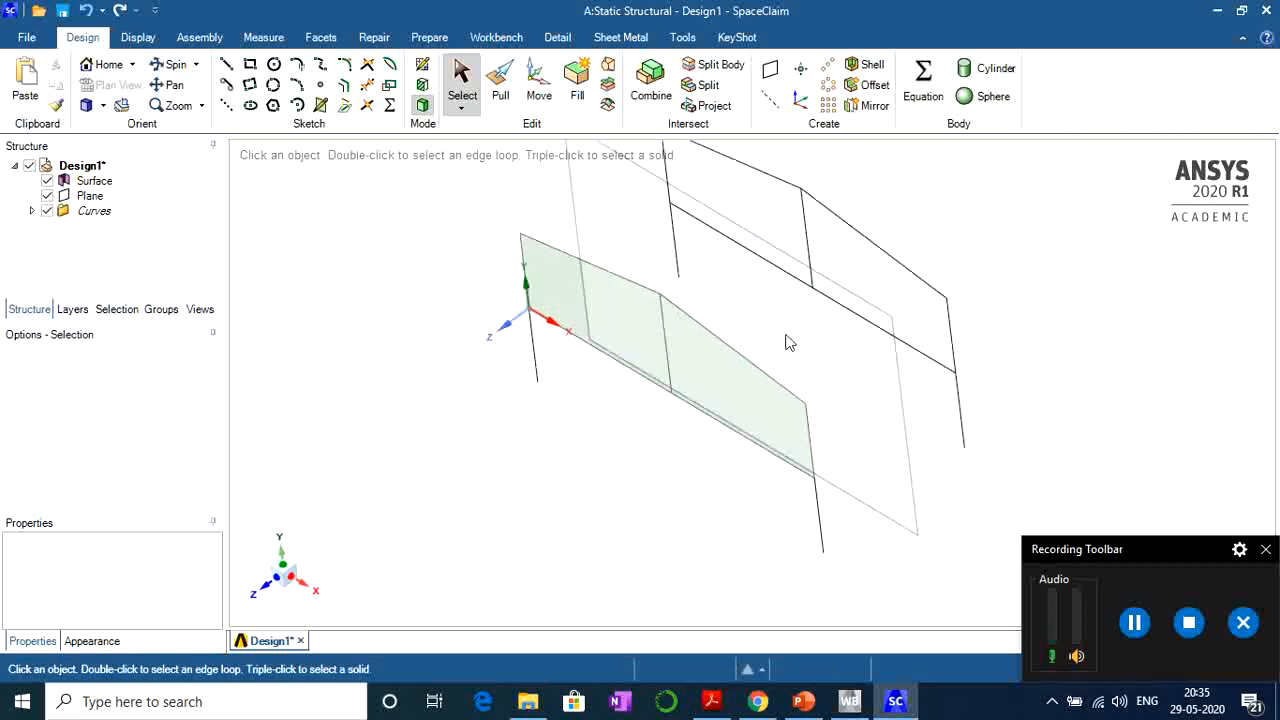
middle_drag(809, 367, 791, 334)
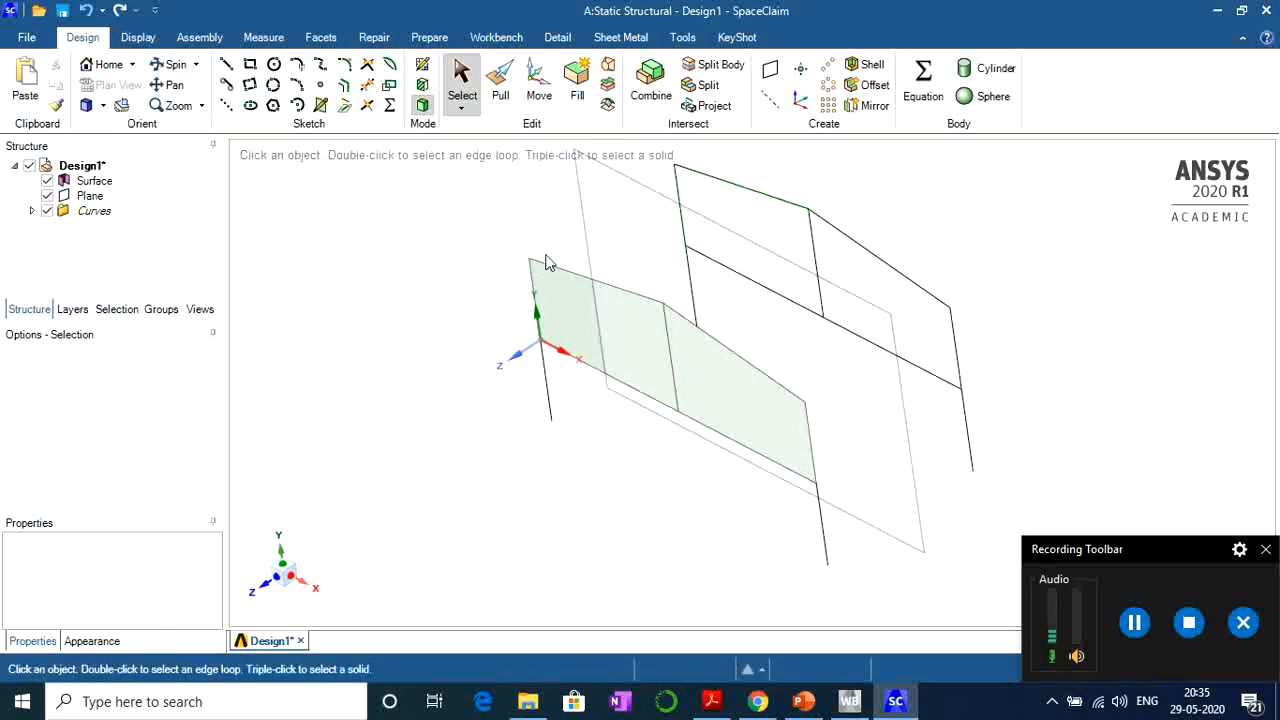
click(226, 63)
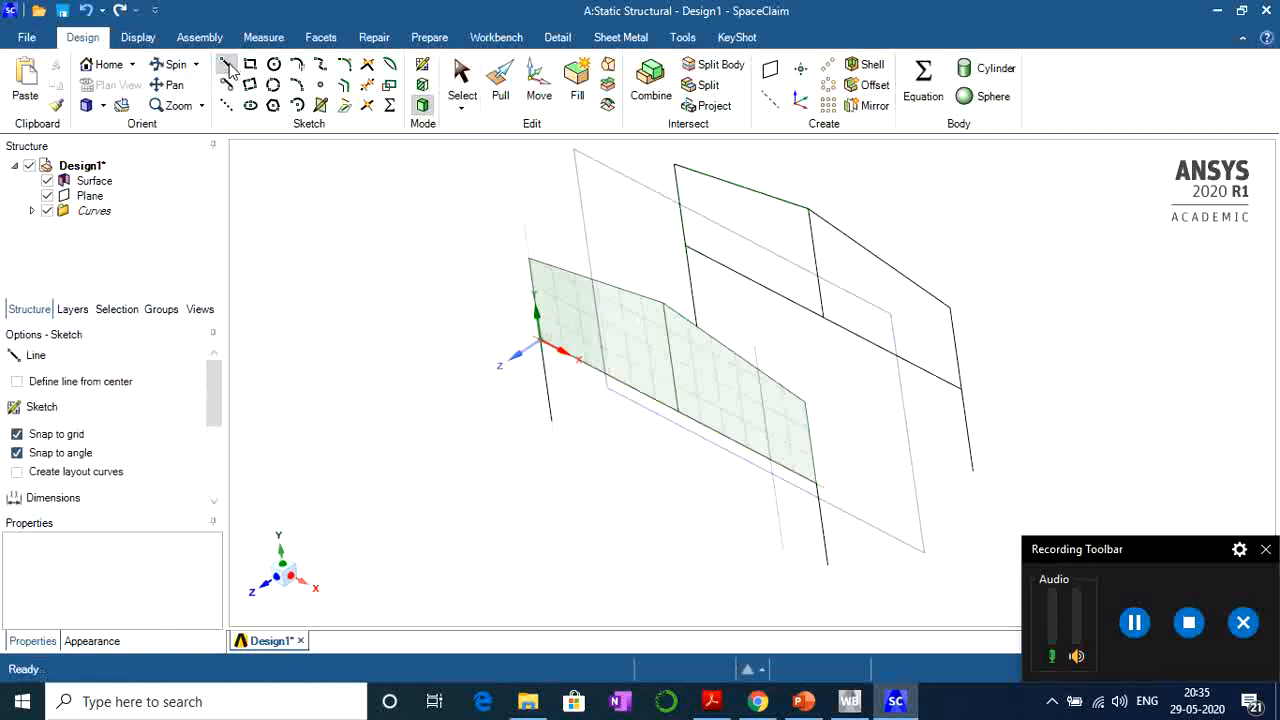
click(529, 261)
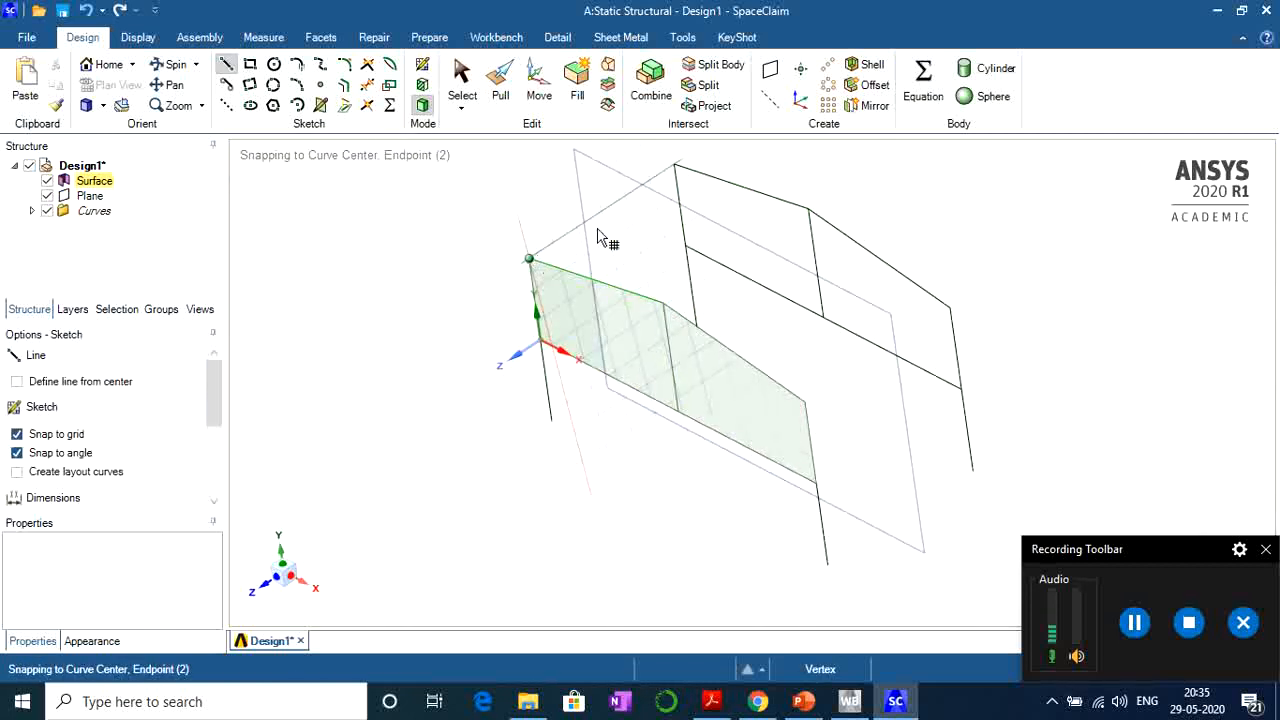
click(674, 163)
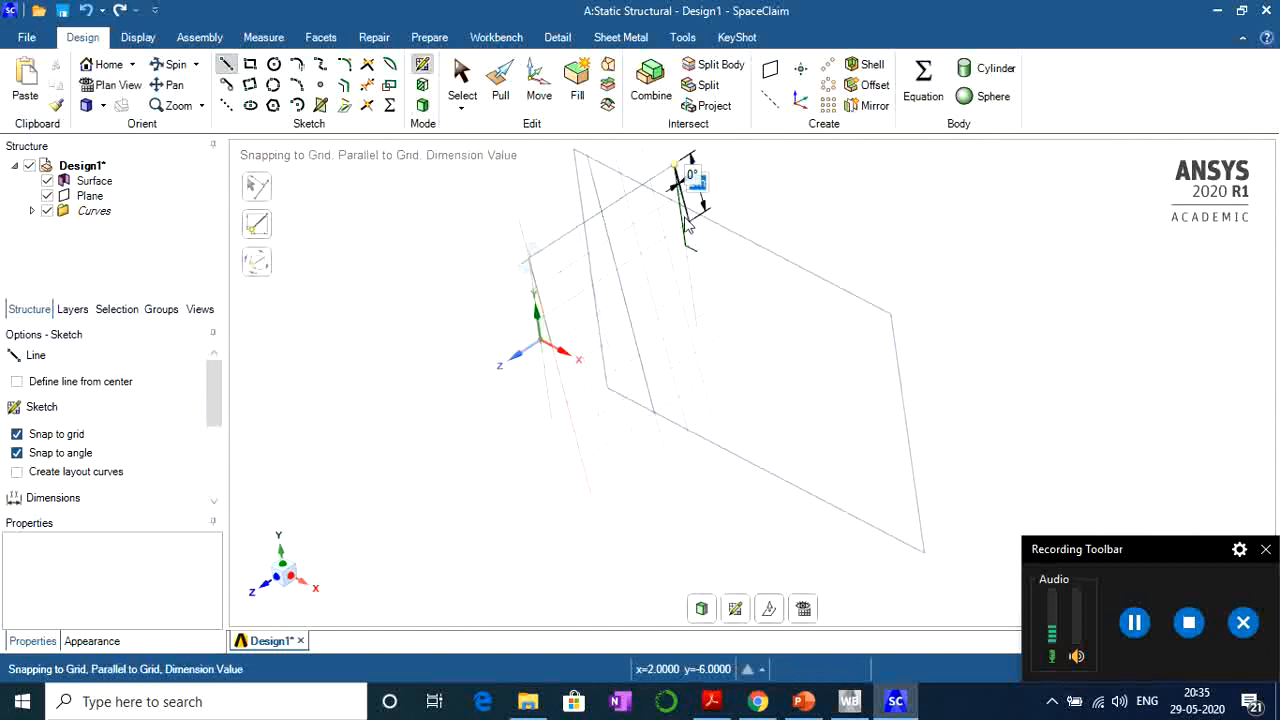
key(Escape)
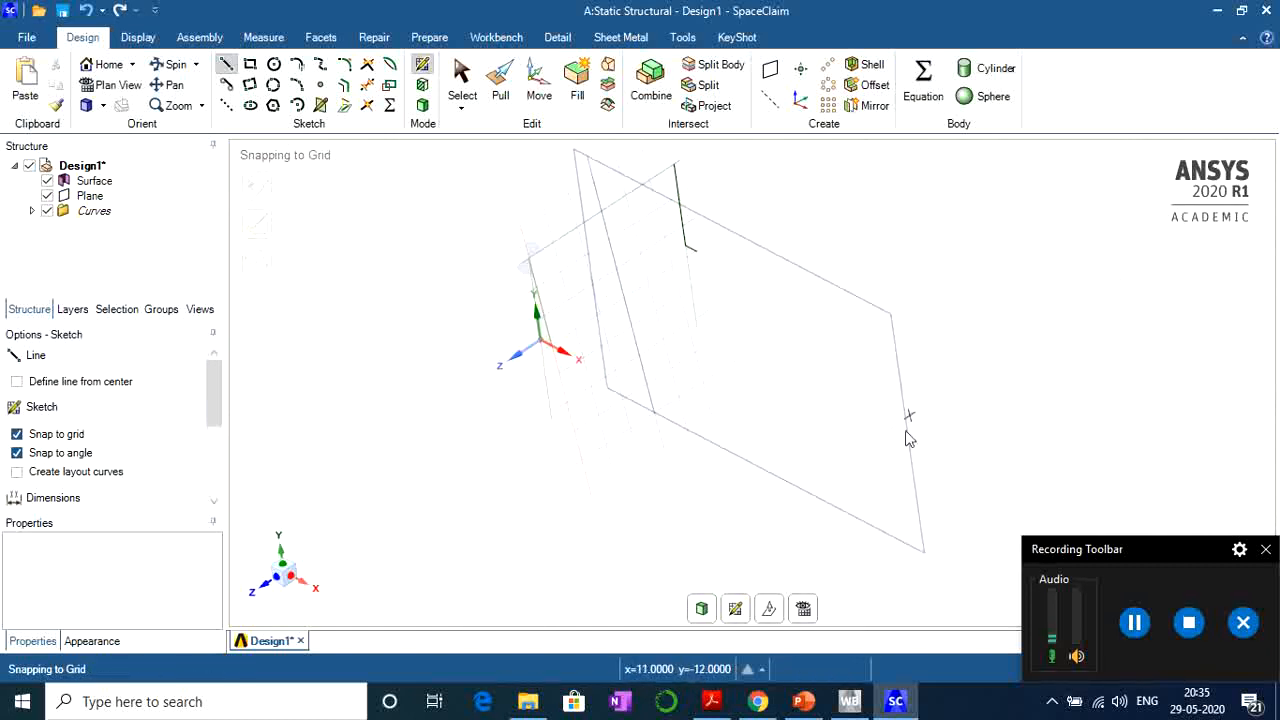
click(1114, 638)
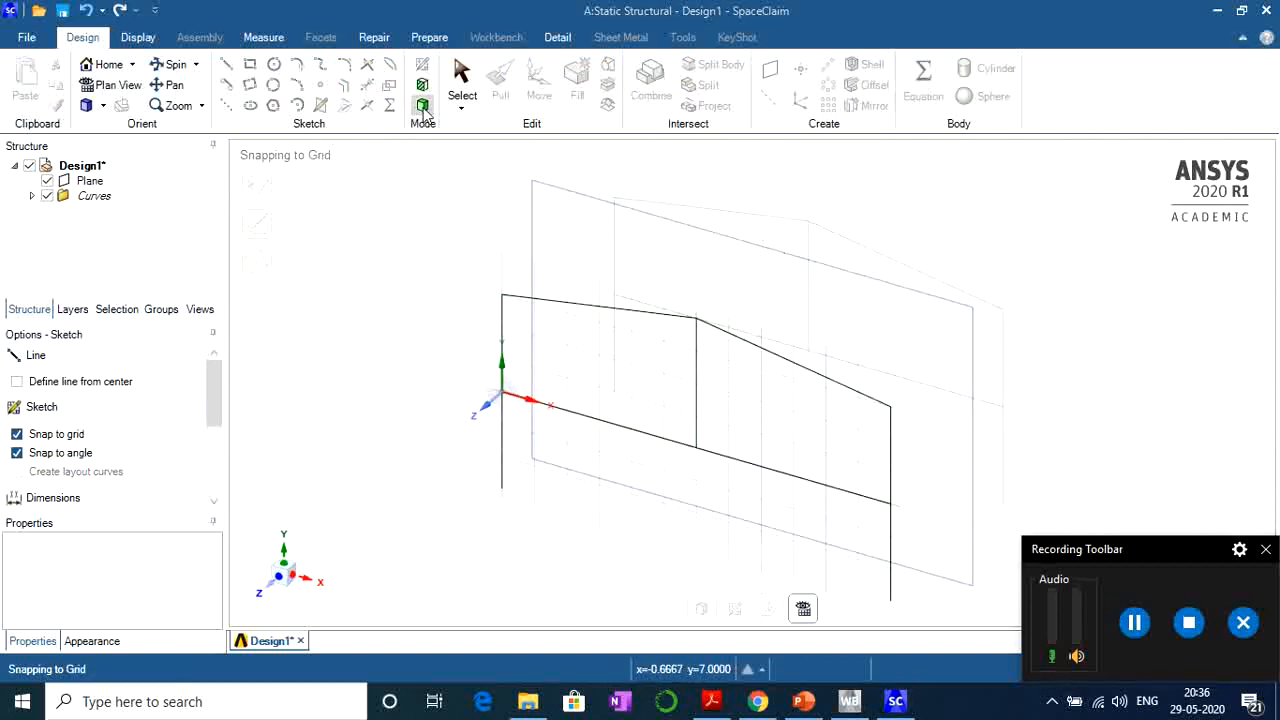
middle_drag(863, 229, 866, 220)
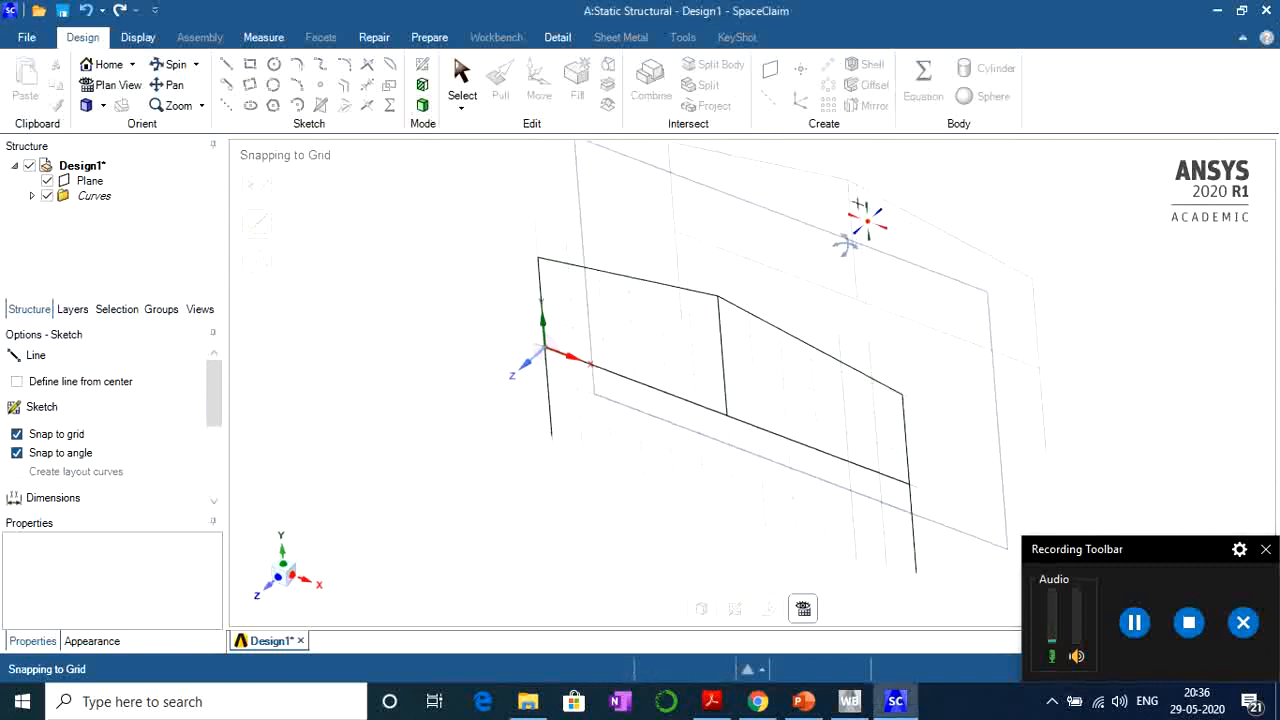
In 3D mode, draw three lines joining the front frame's two eave corners and ridge to the matching points of the mirrored frame.
click(424, 107)
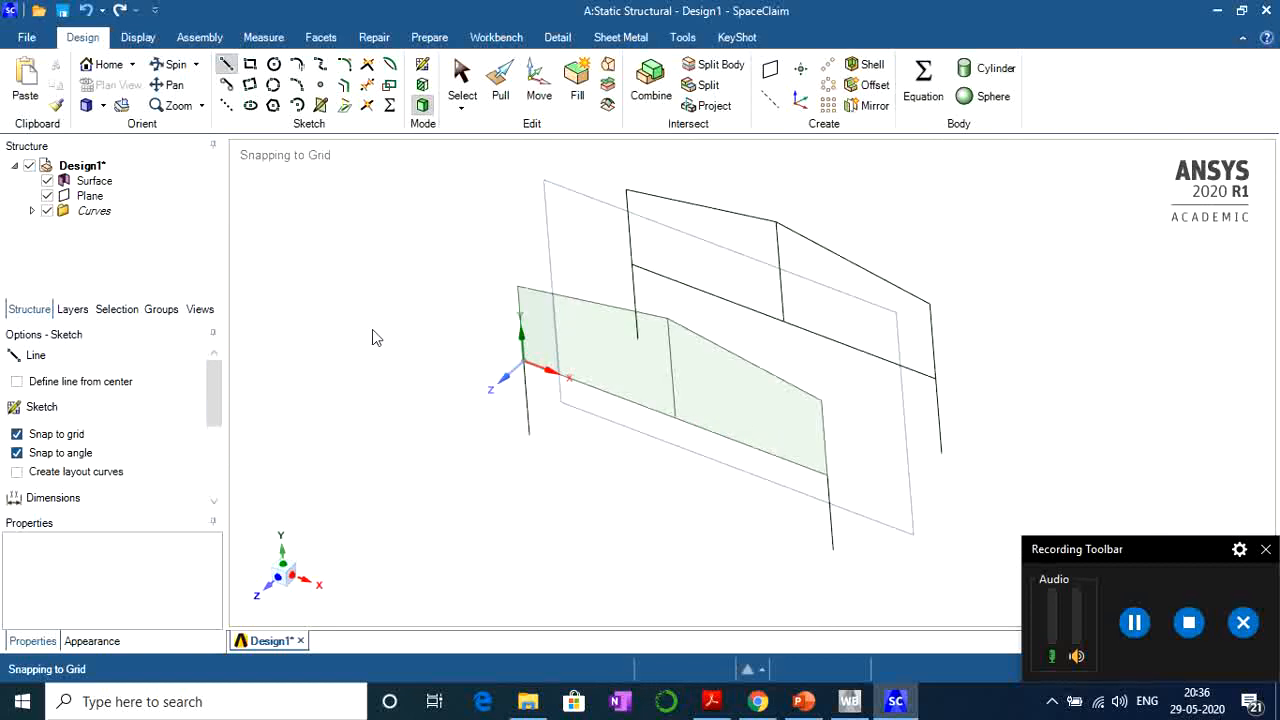
click(517, 287)
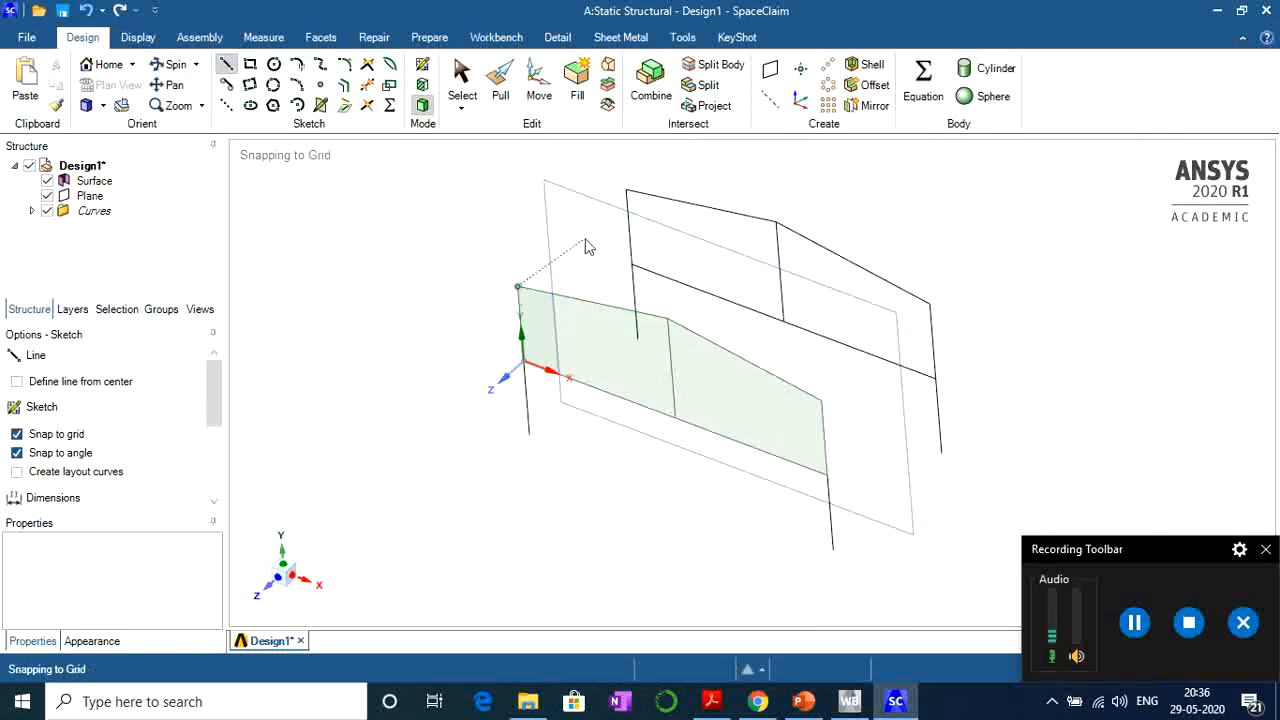
click(626, 191)
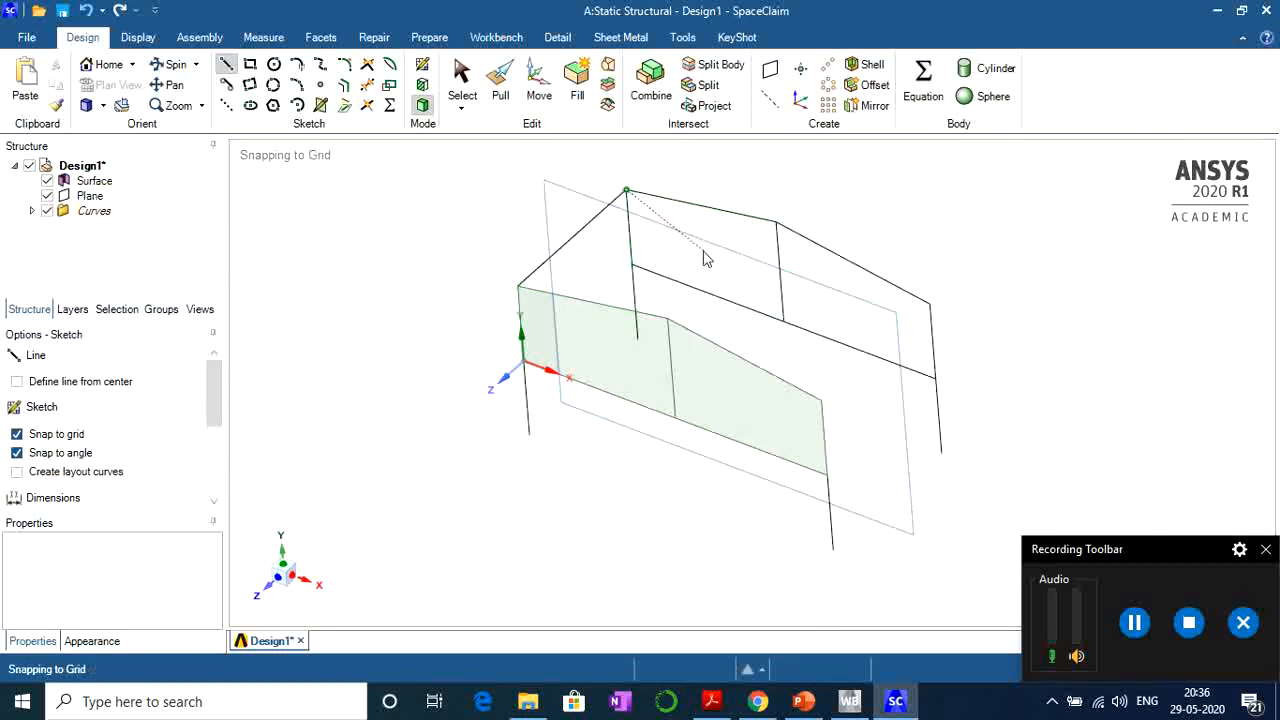
click(667, 320)
click(777, 224)
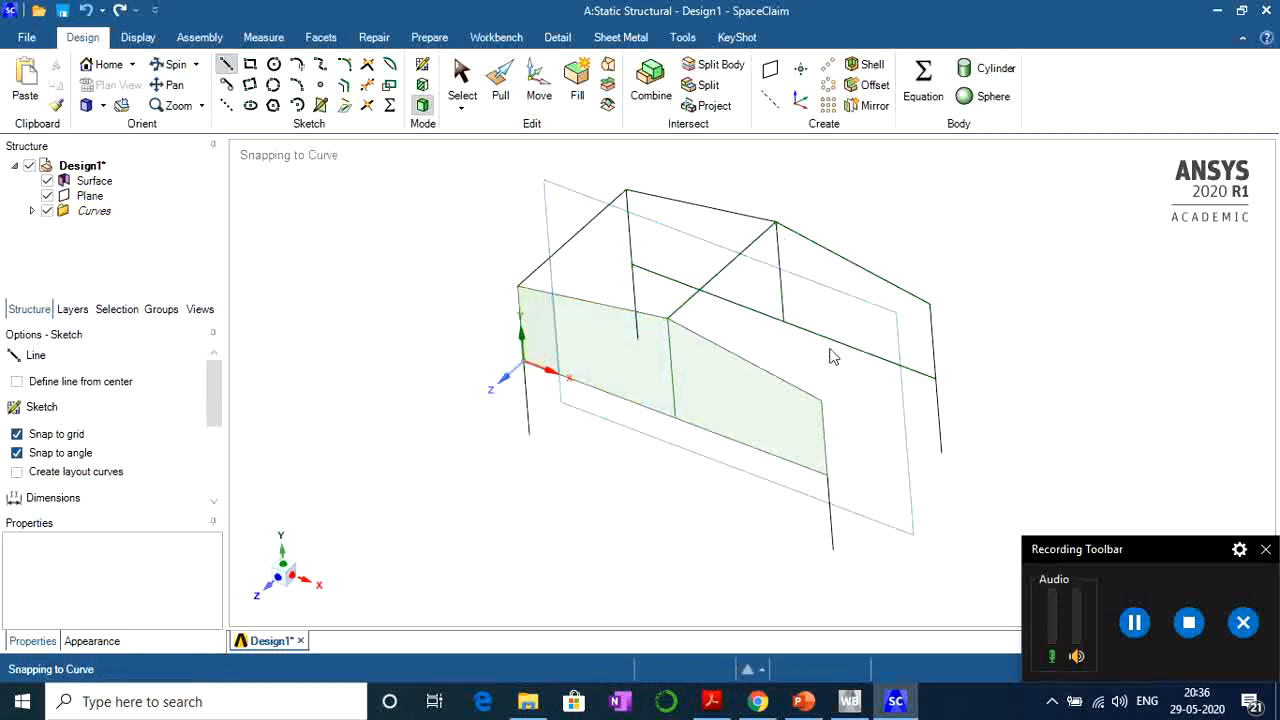
click(823, 401)
click(930, 306)
Draw three lines joining the ends and midpoint of the front crossbeam to those of the rear crossbeam, and leave the Line tool.
click(827, 473)
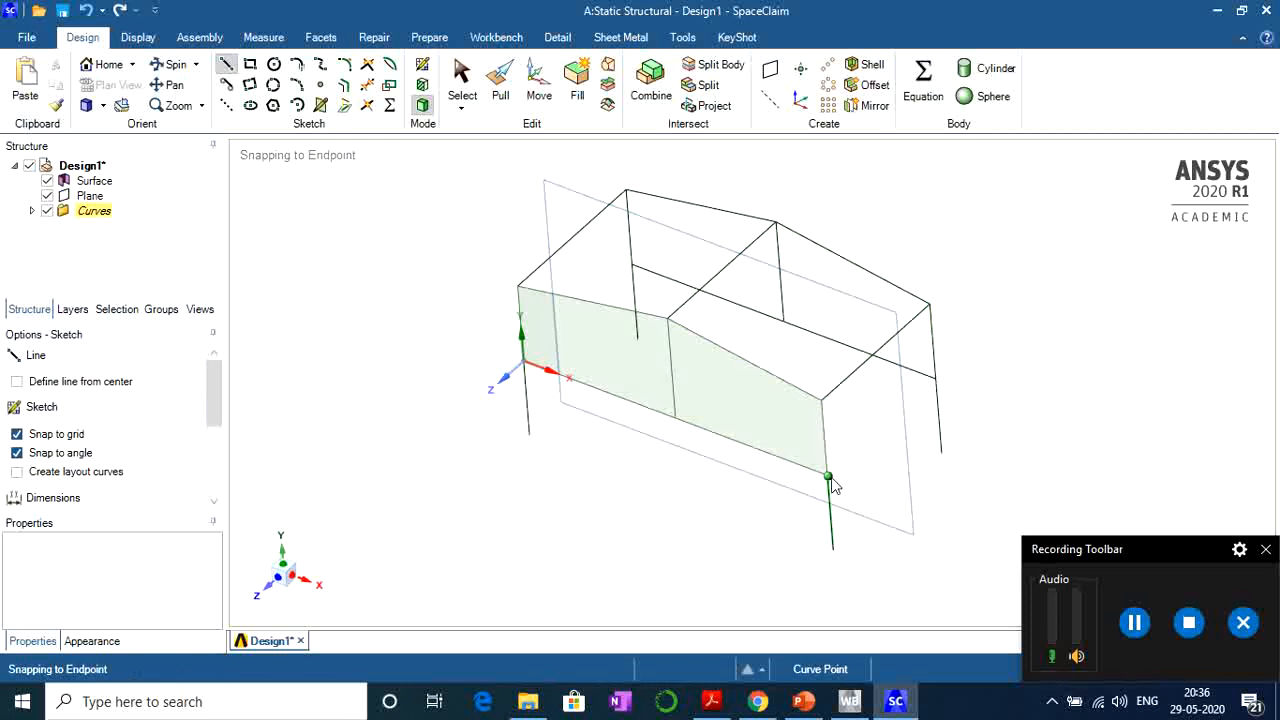
click(935, 379)
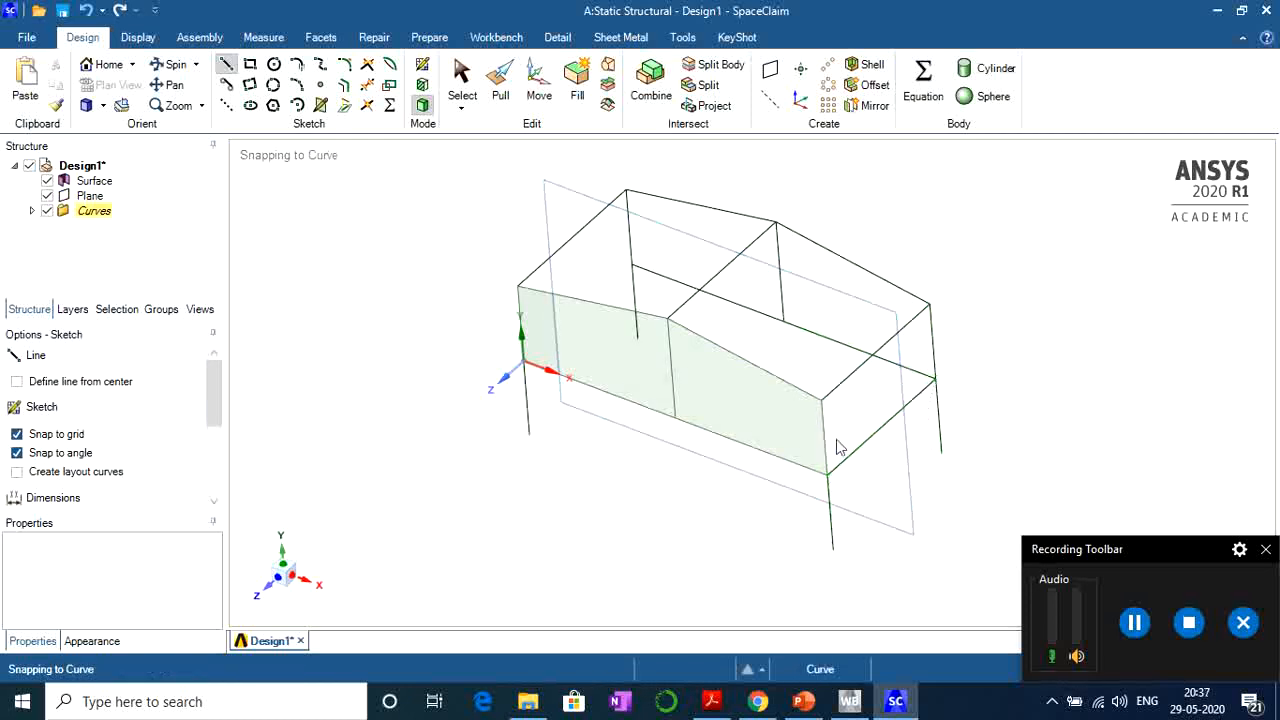
click(677, 419)
click(783, 322)
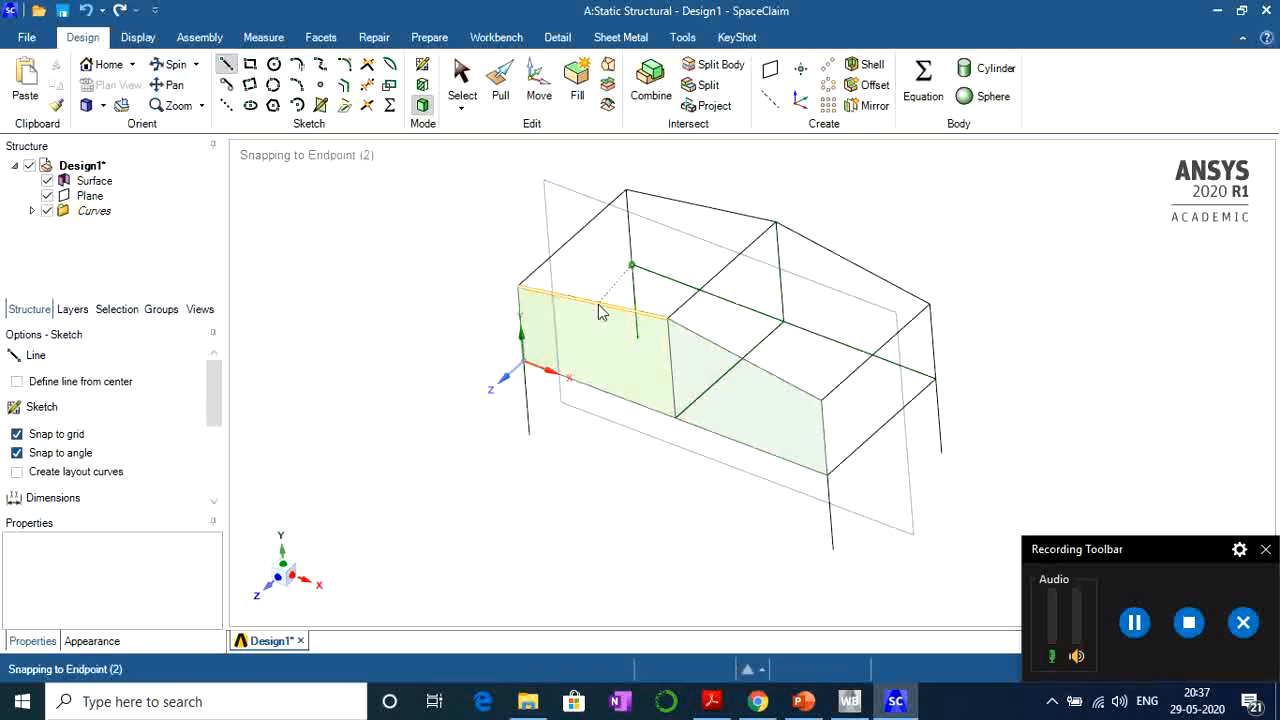
click(631, 265)
click(522, 360)
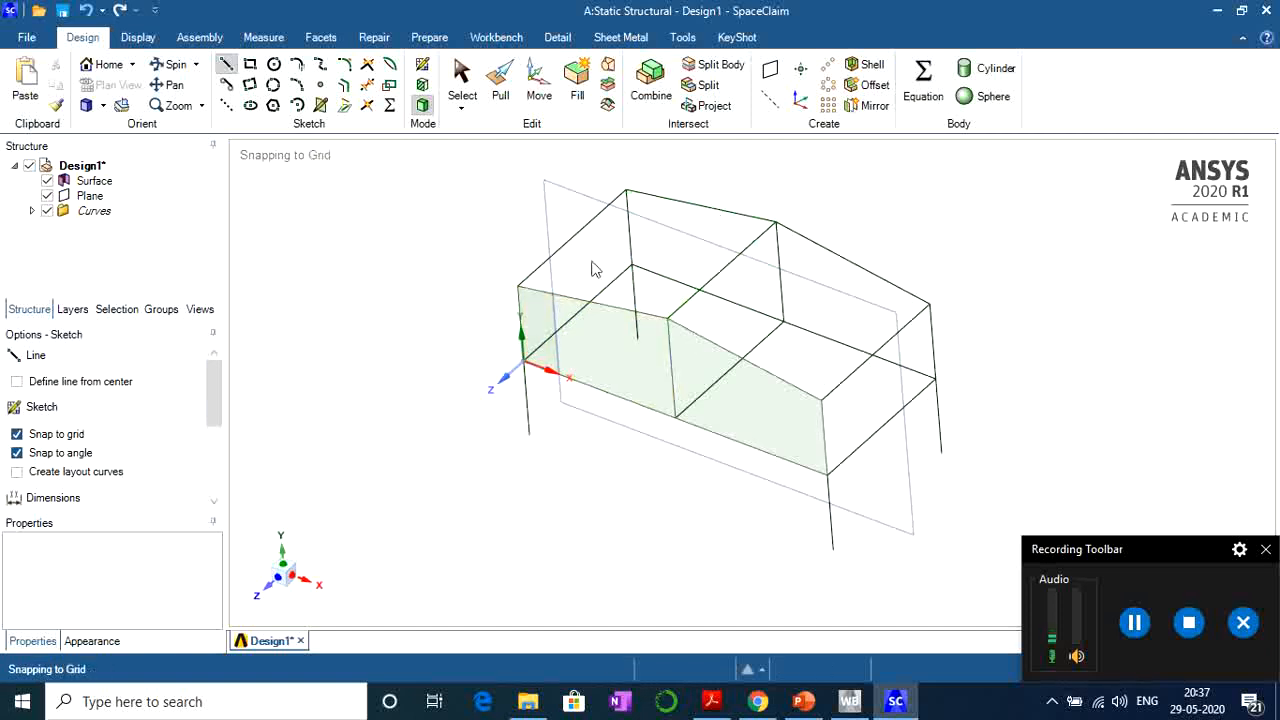
key(s)
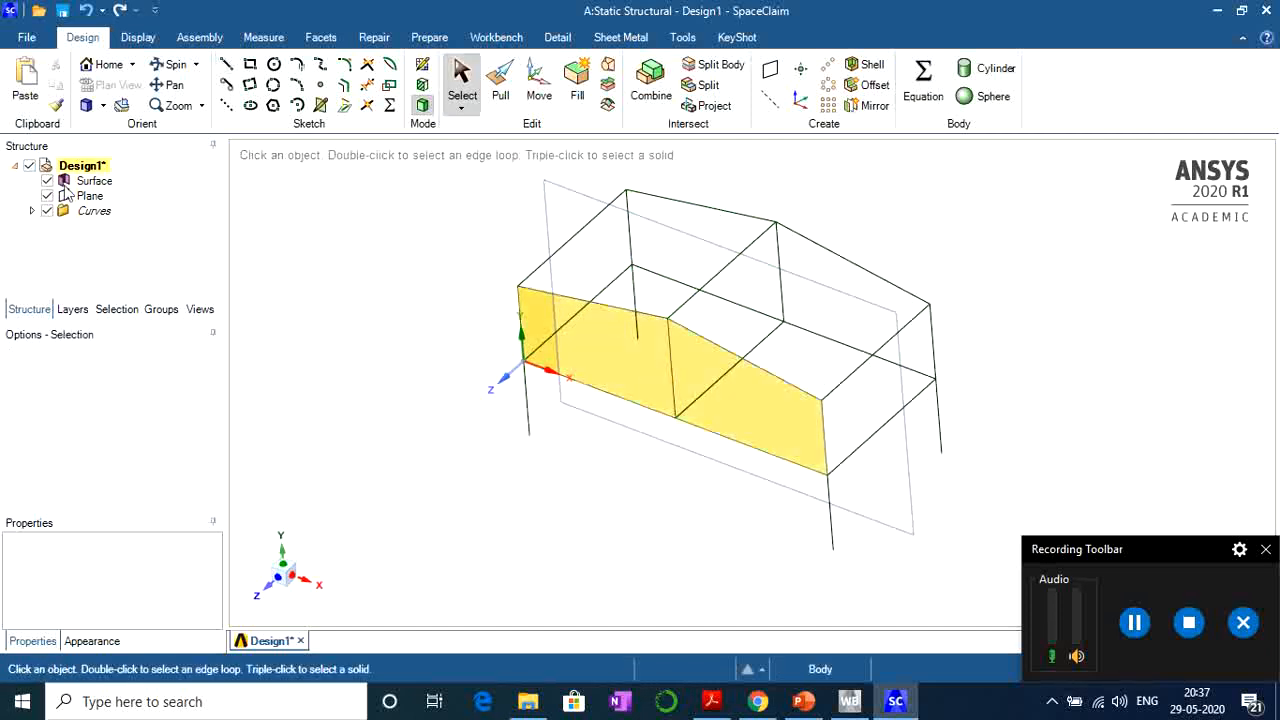
Reopen the surface body's sketch for editing so that only the frame lines remain.
right_click(85, 180)
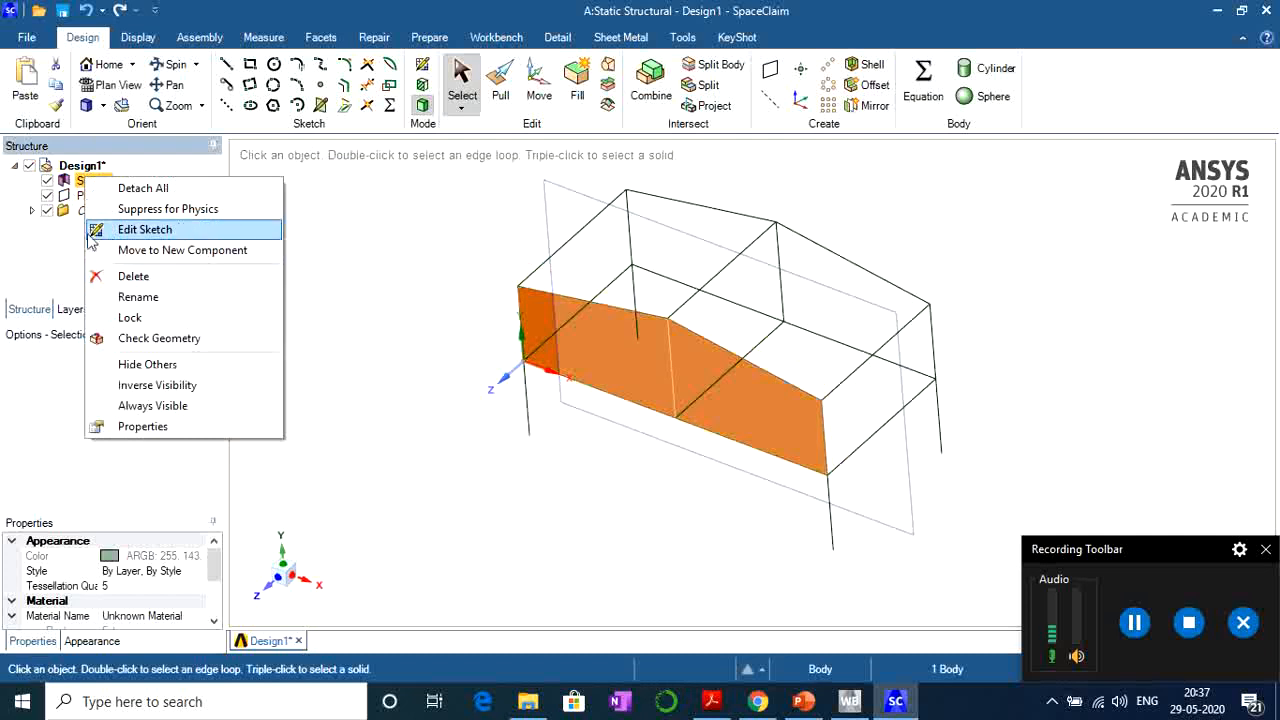
click(165, 230)
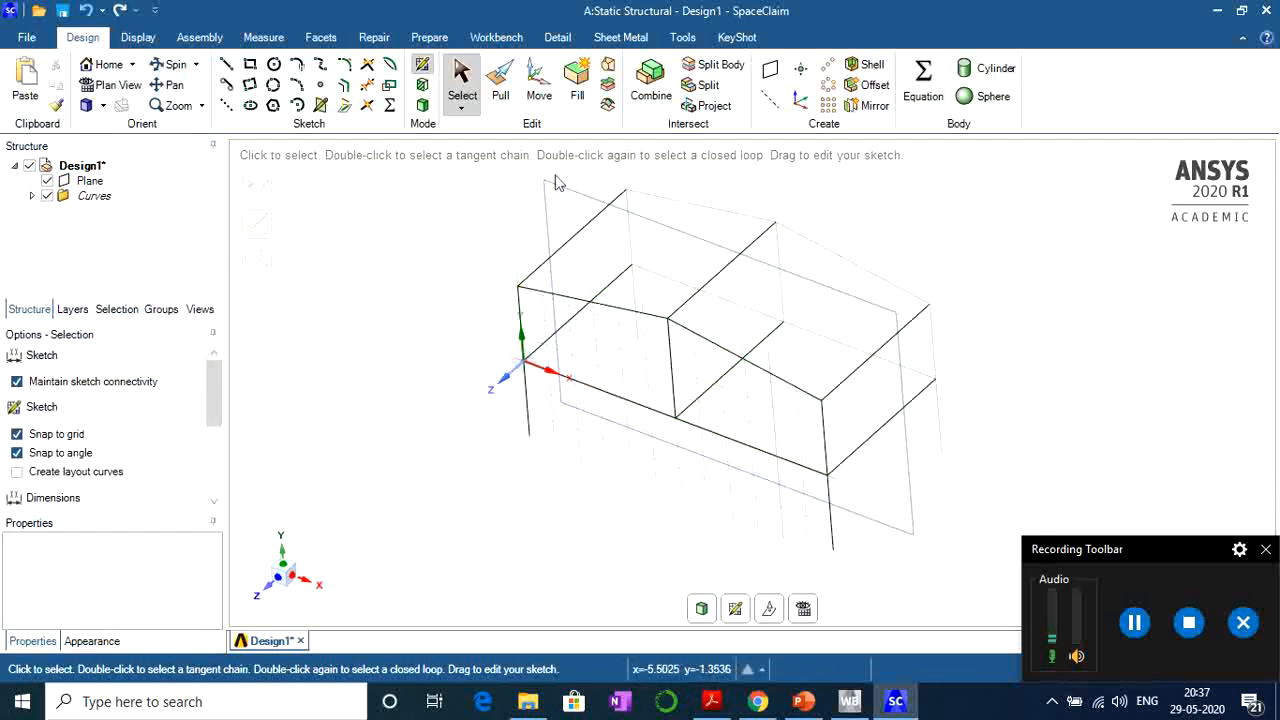
mouse_move(980, 368)
middle_down()
mouse_move(971, 354)
mouse_move(923, 349)
middle_up()
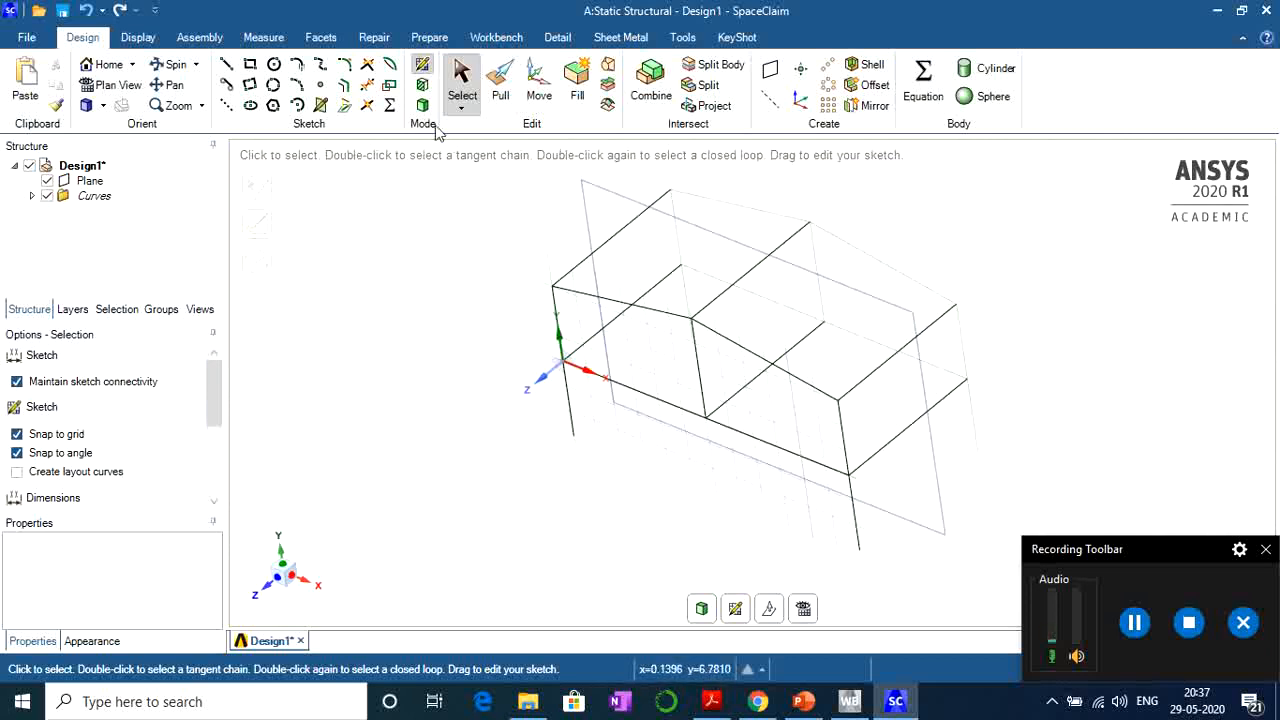
Add an I-section beam profile from the new profile library and open it for editing.
click(428, 38)
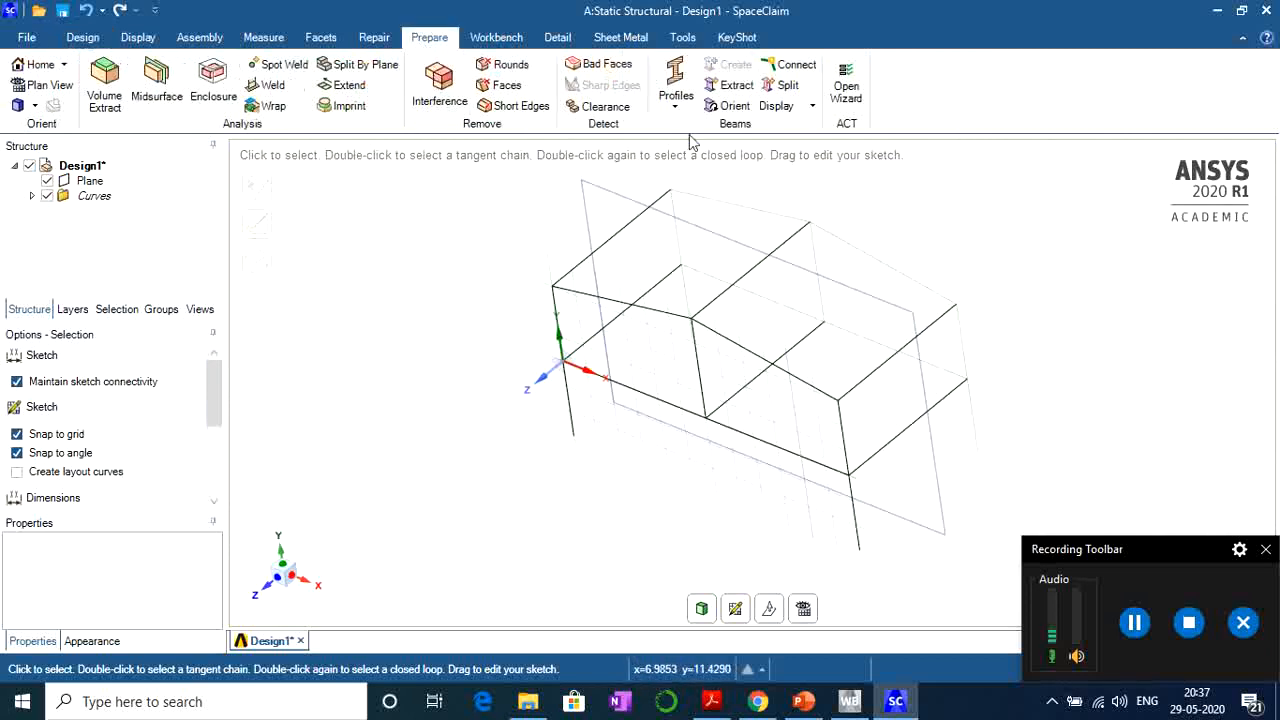
click(676, 105)
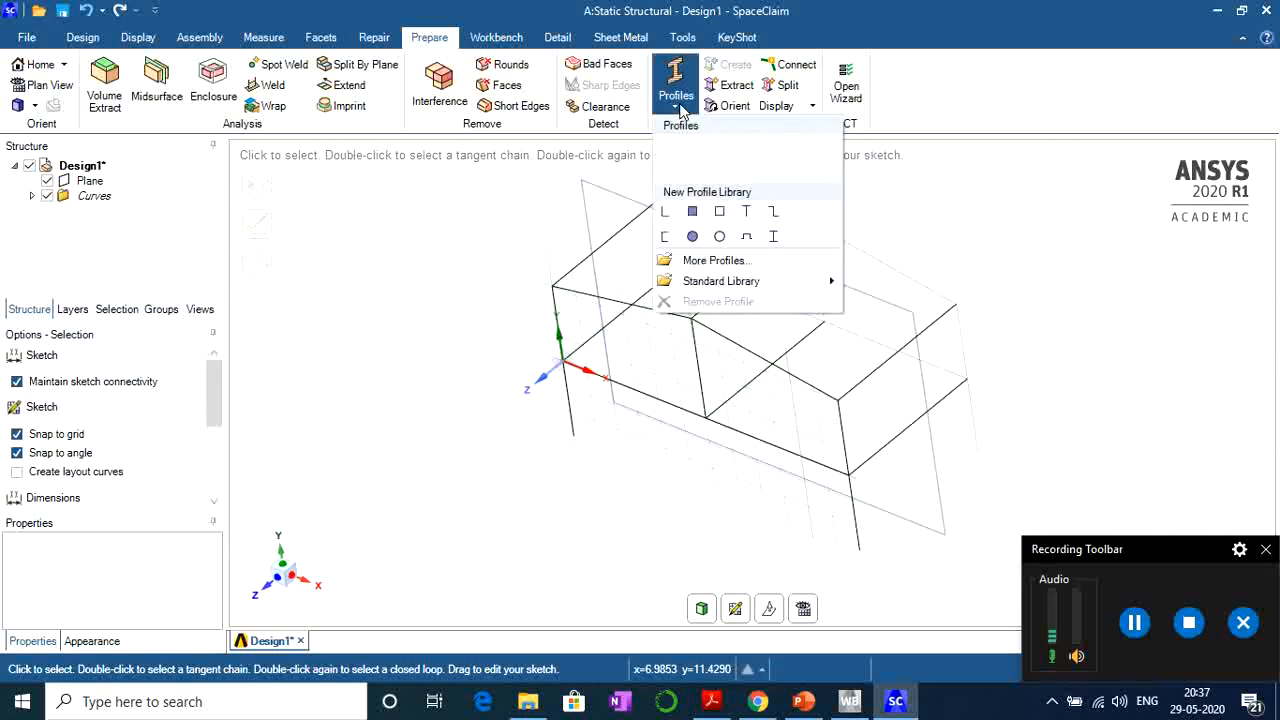
click(775, 238)
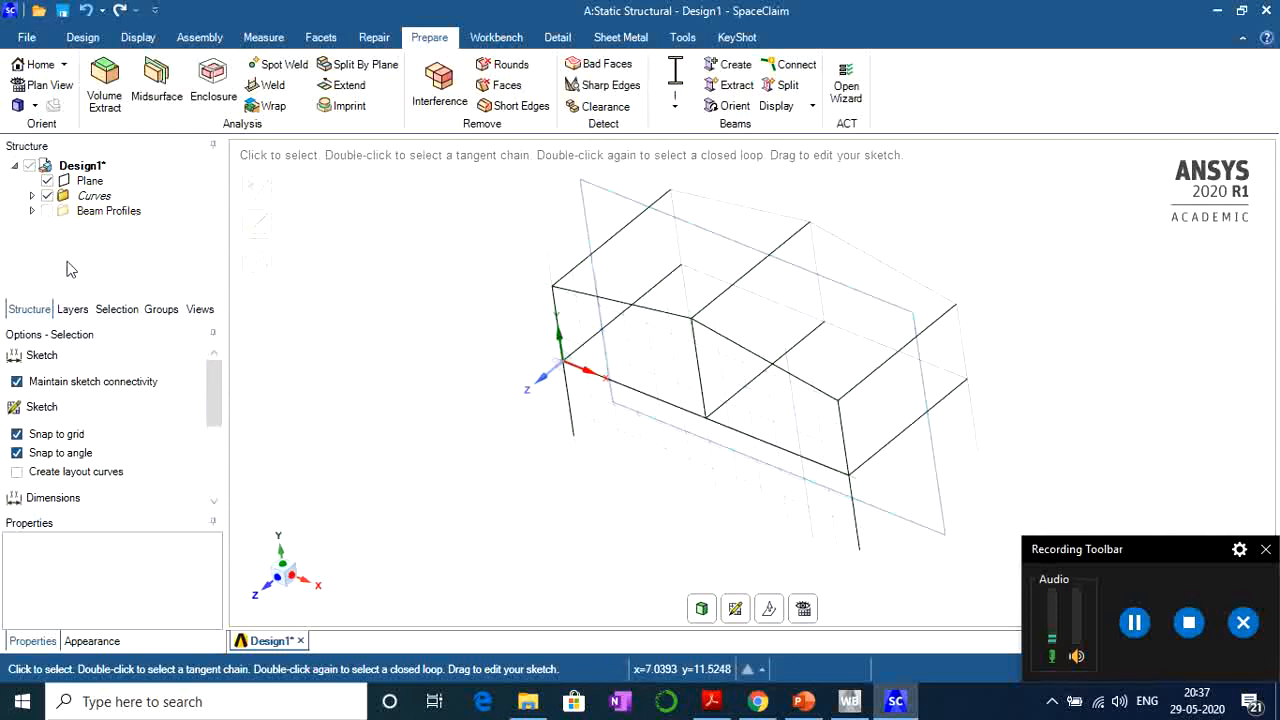
click(31, 212)
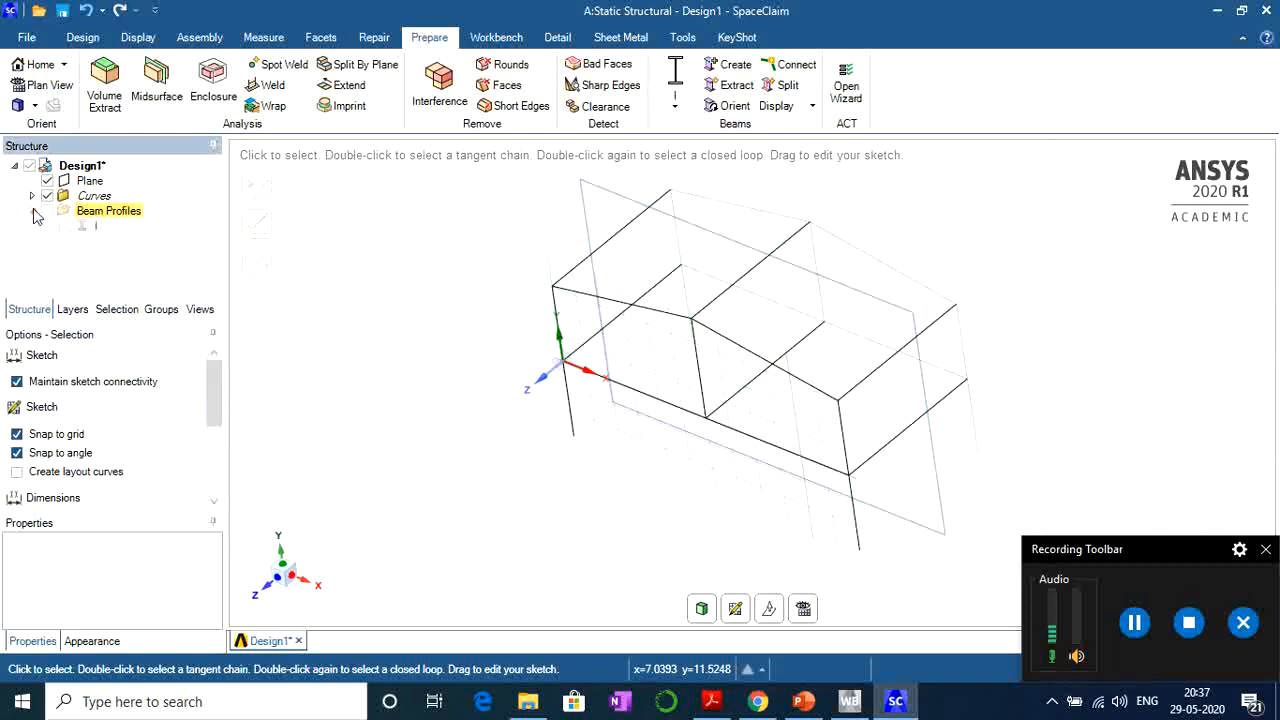
click(95, 227)
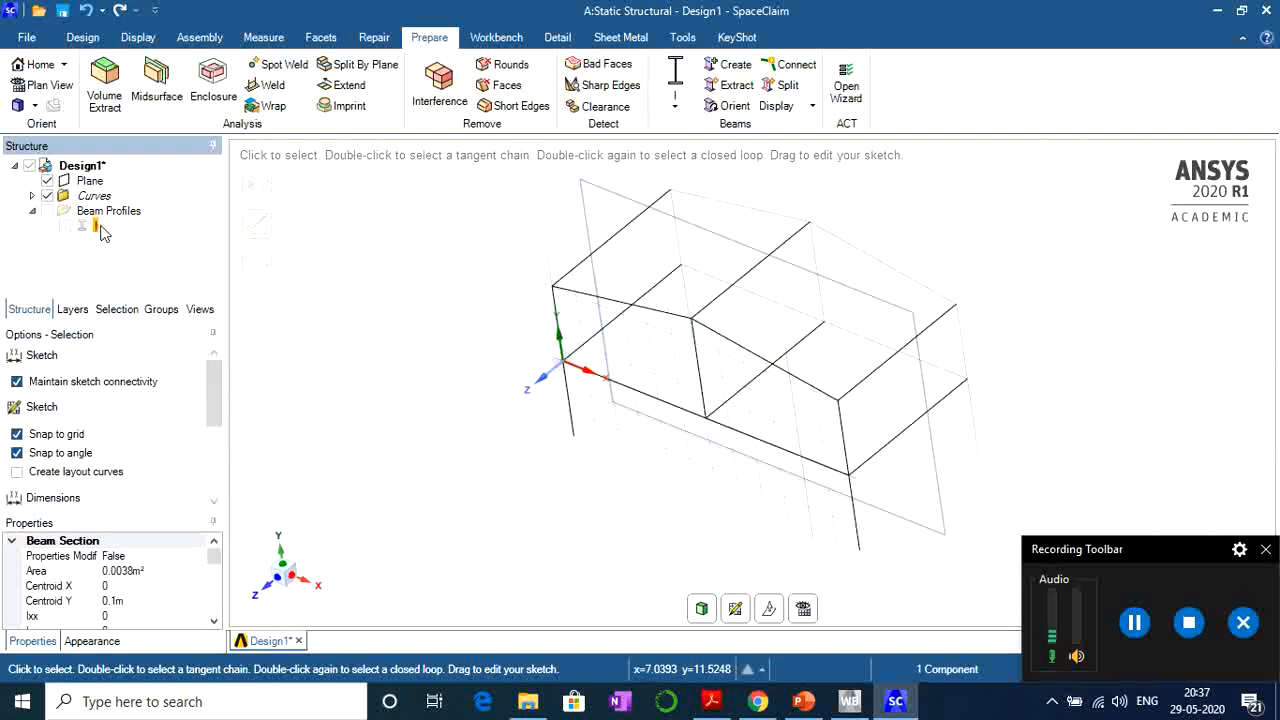
right_click(101, 232)
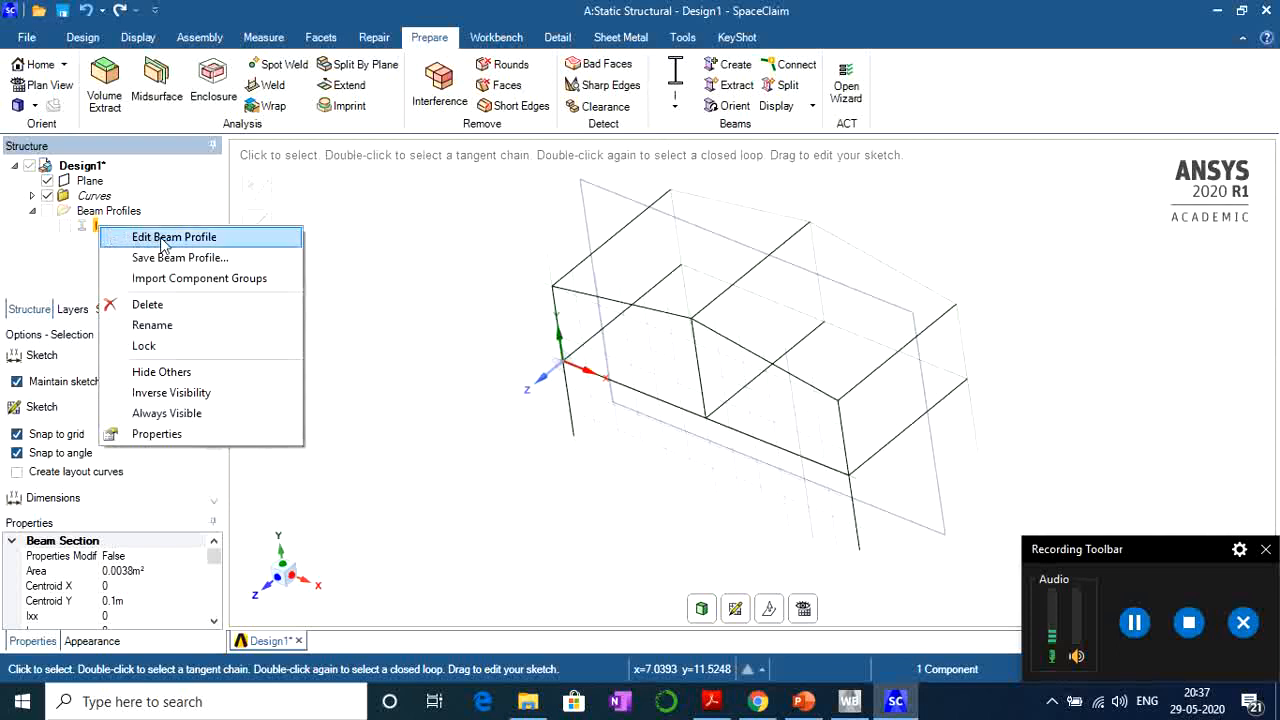
click(168, 240)
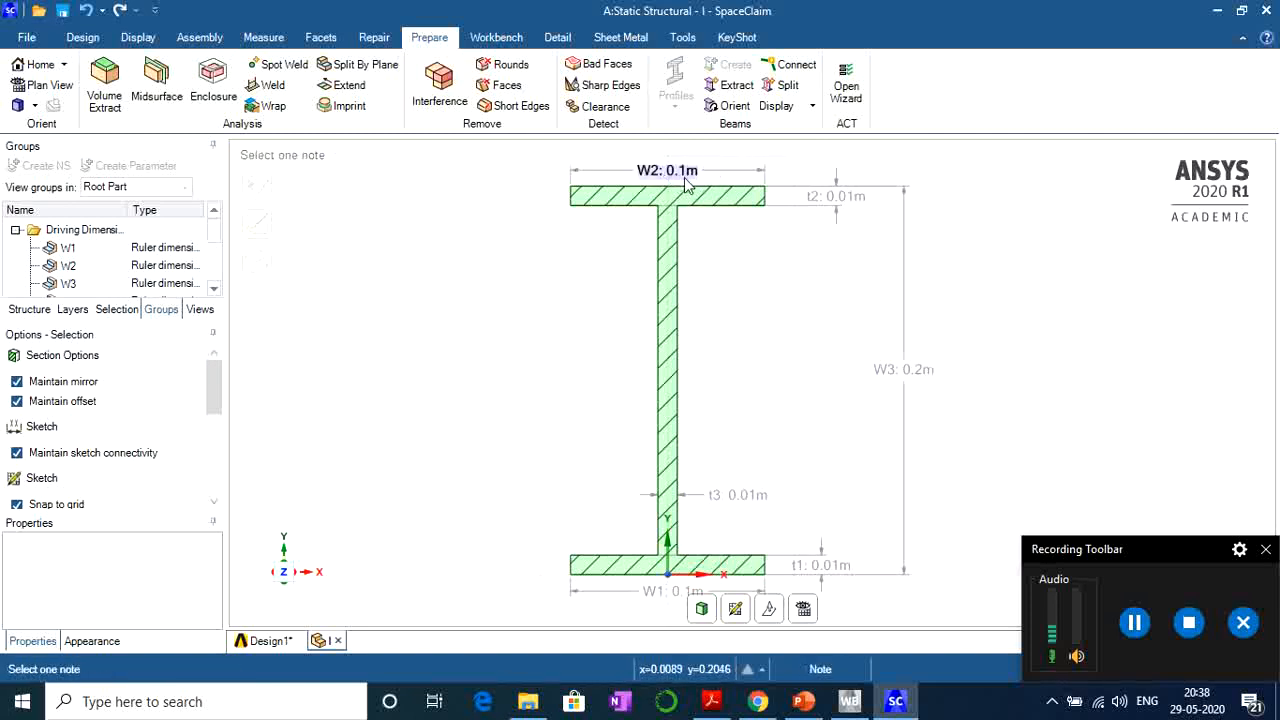
Set the I profile's W1 dimension to 0.3556 m.
click(146, 248)
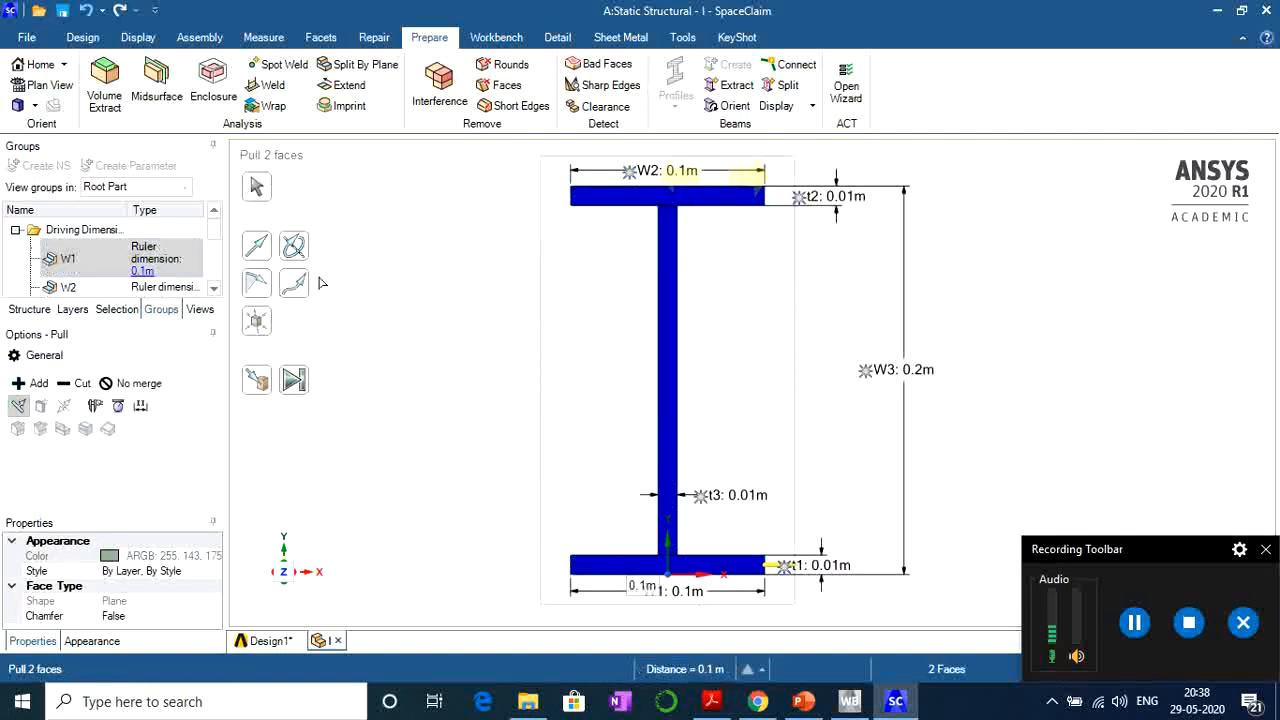
click(142, 272)
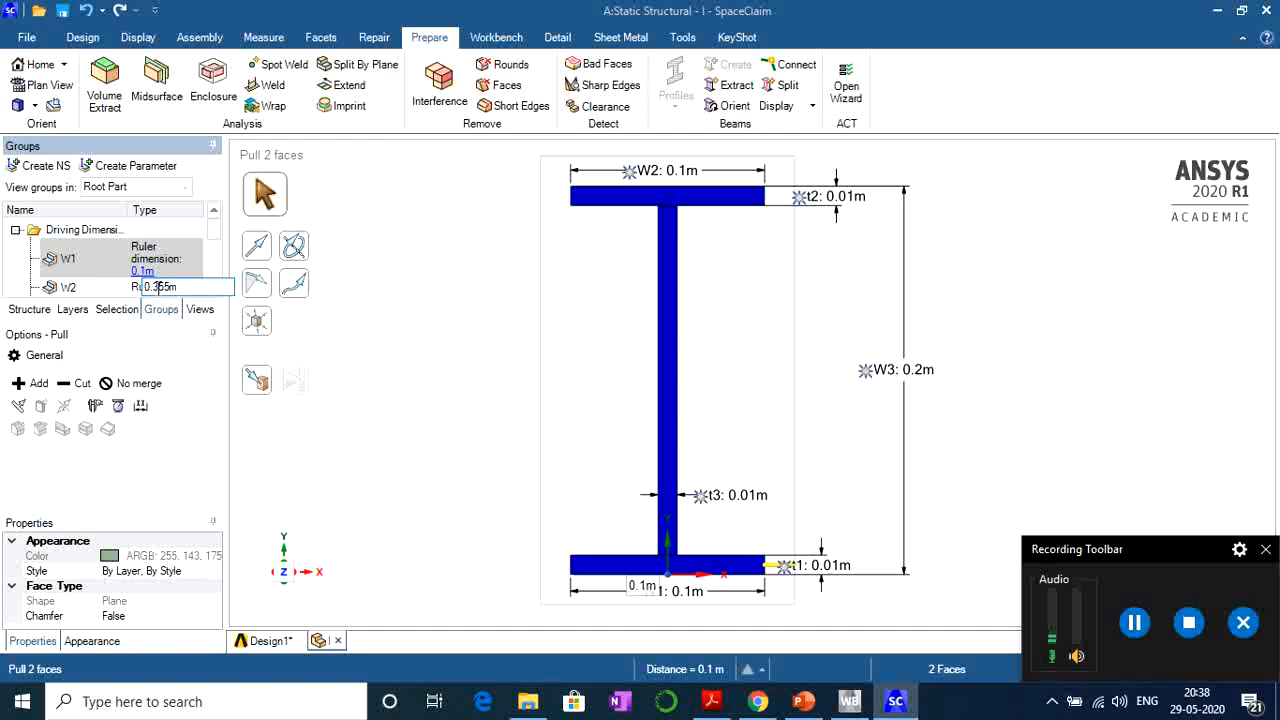
key(Return)
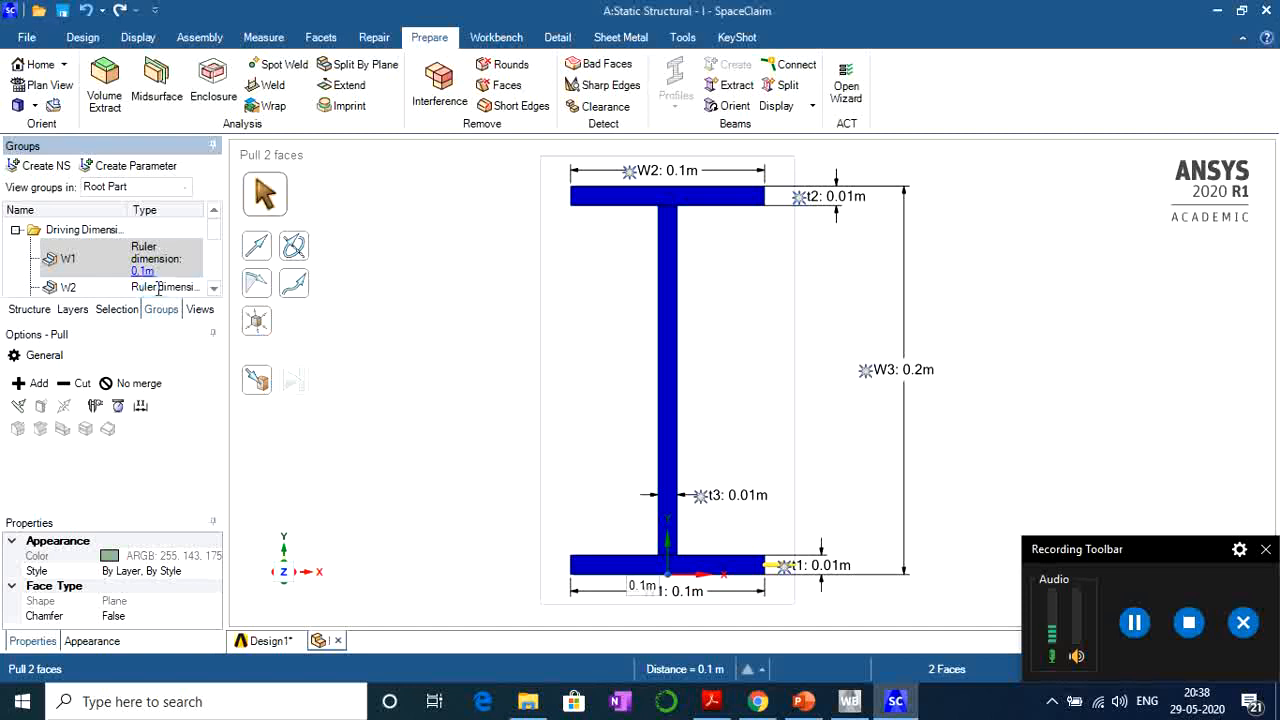
key(Tab)
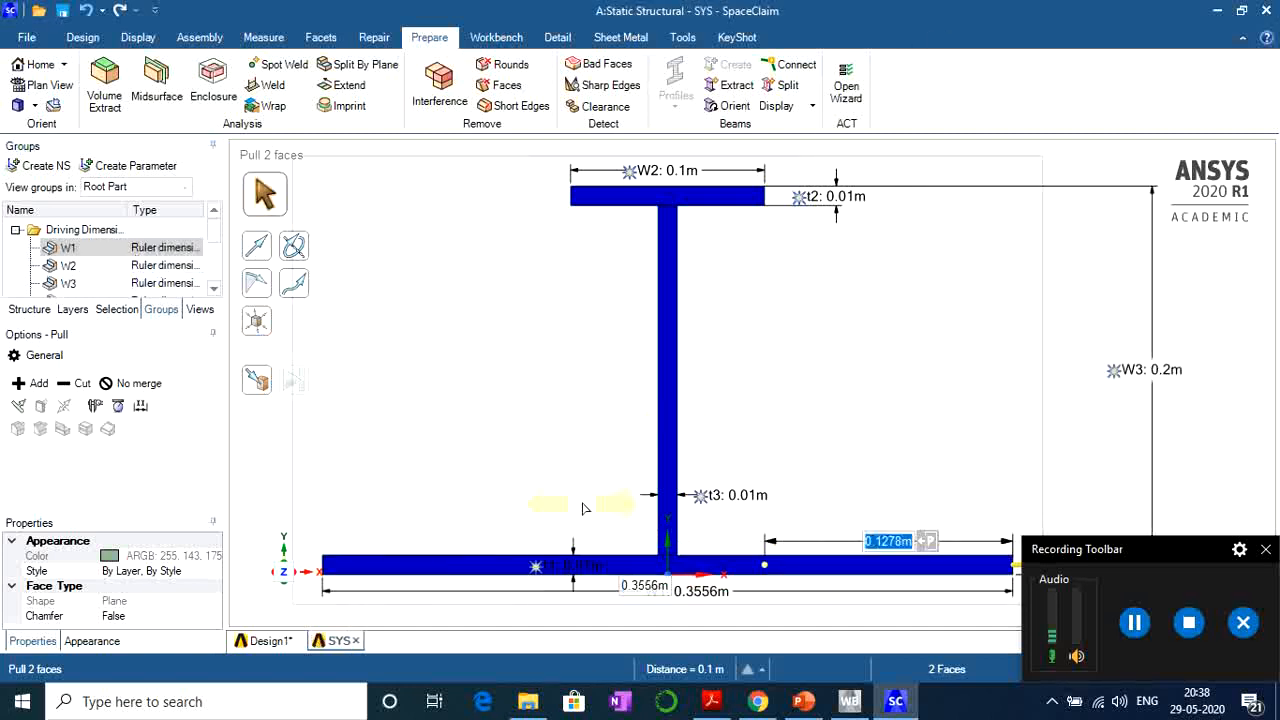
scroll(583, 509, up, 2)
scroll(583, 509, down, 4)
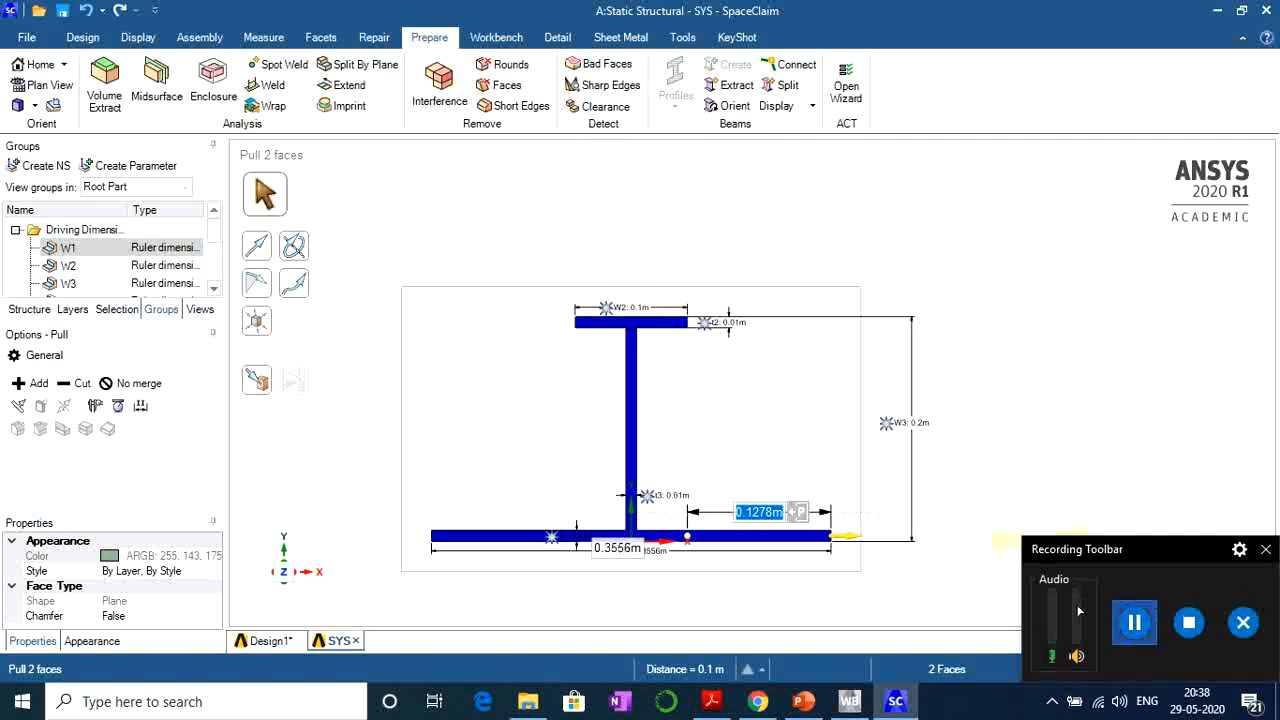
click(1134, 622)
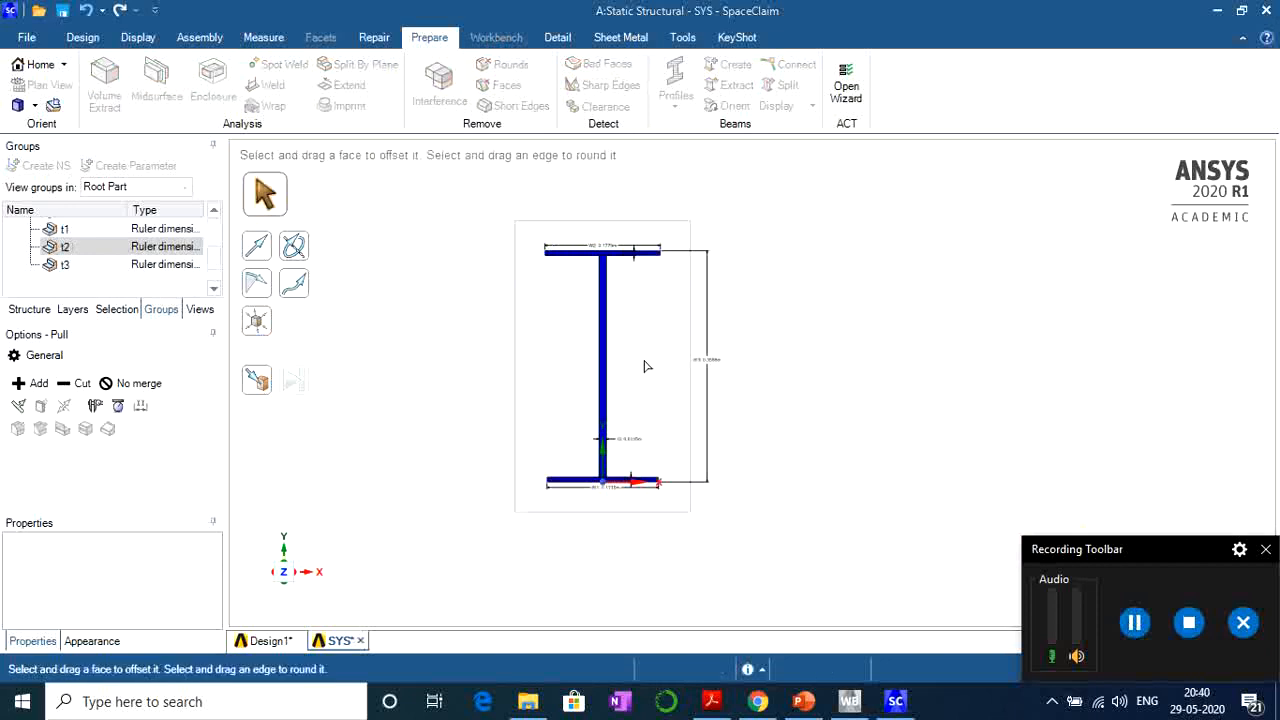
Check the I-beam dimensions on the Beams & Frames slide in PowerPoint and return to the profile in SpaceClaim.
click(644, 362)
click(763, 400)
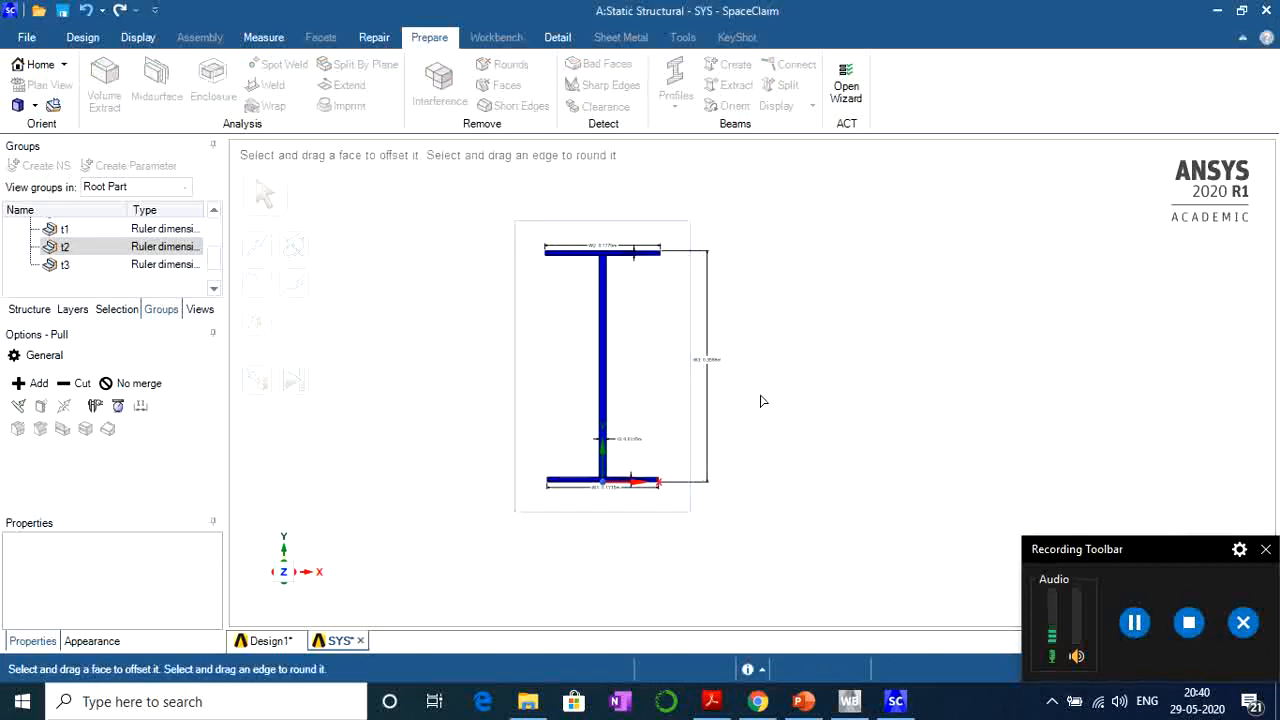
click(804, 701)
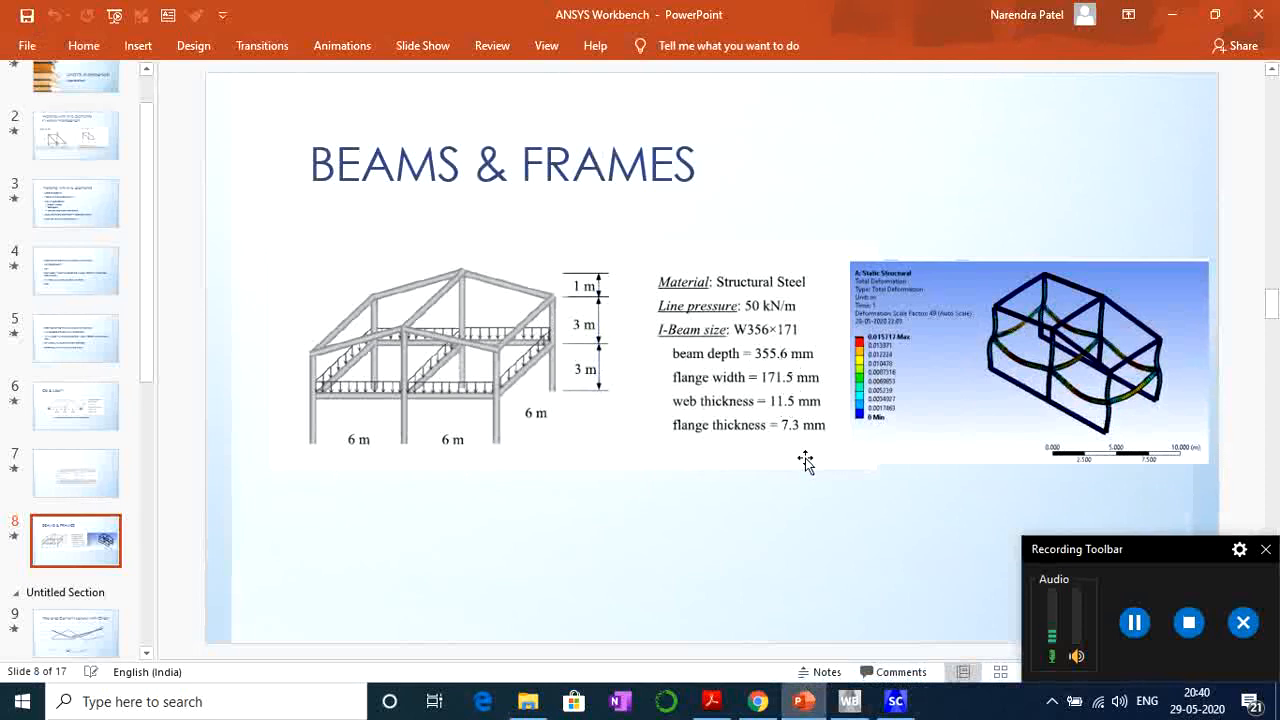
click(1171, 20)
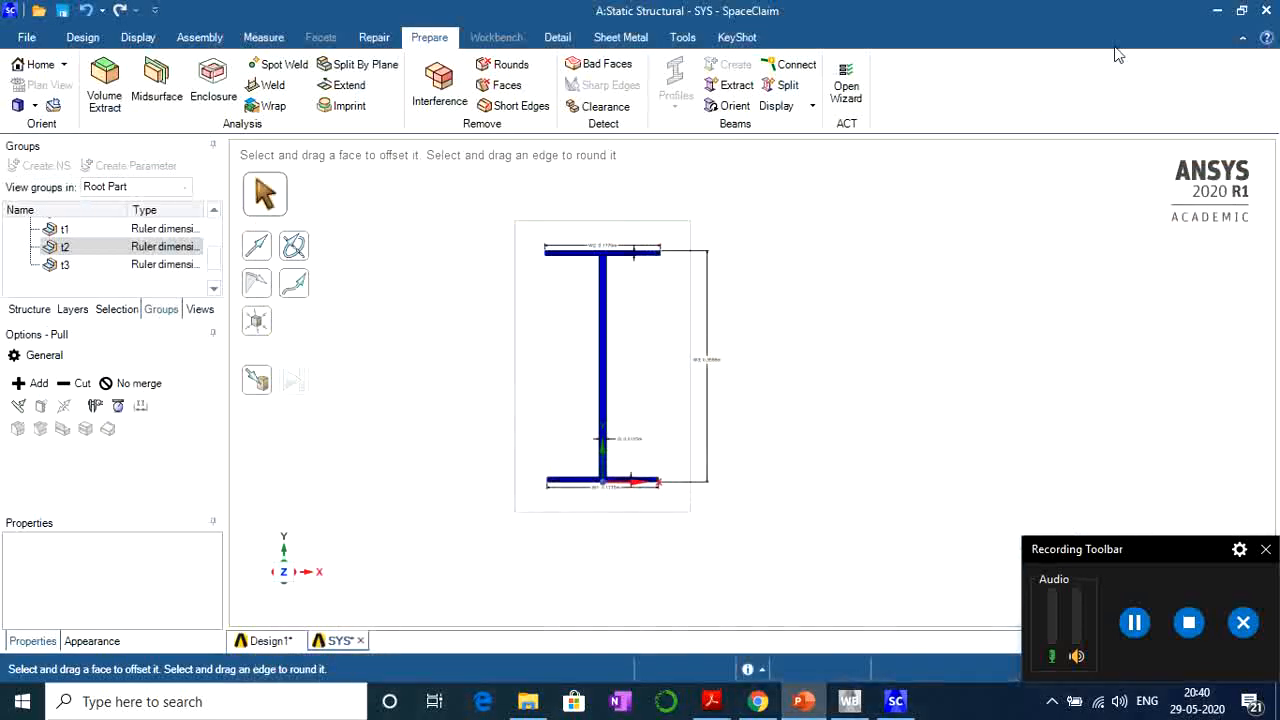
Close the I profile's editing and create beams with that profile on all of the frame's sketch lines.
click(360, 640)
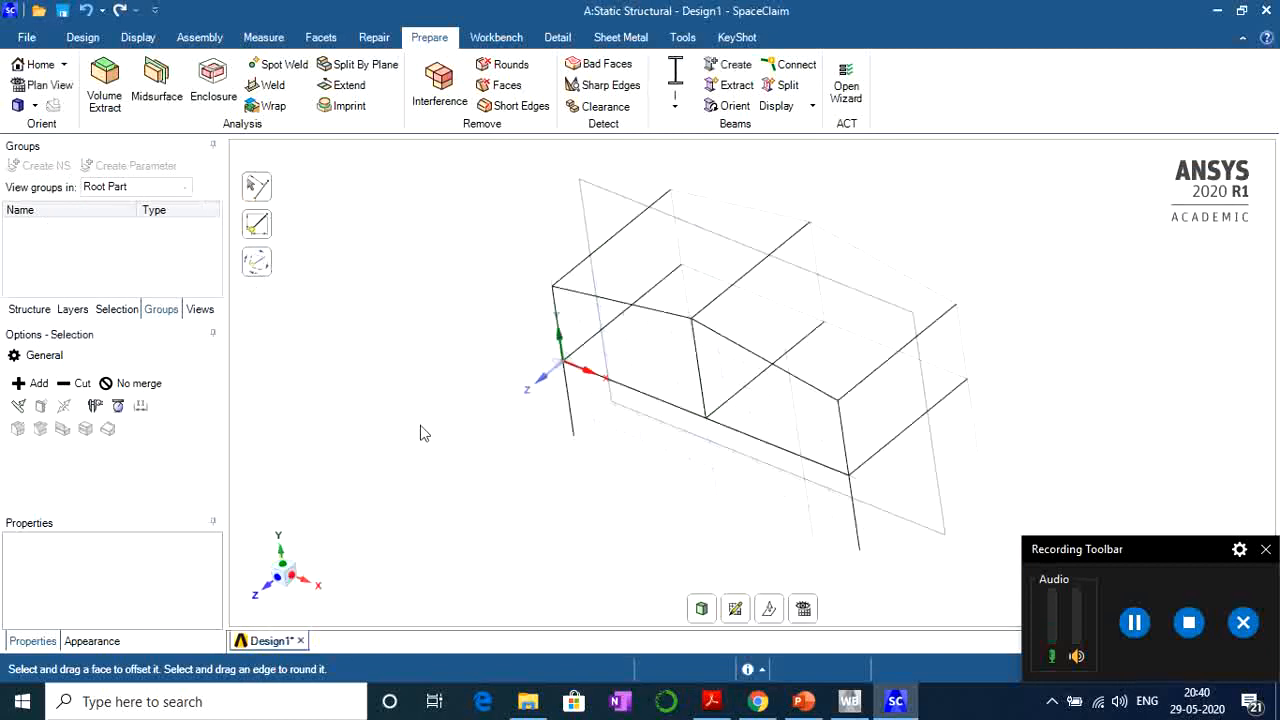
click(35, 312)
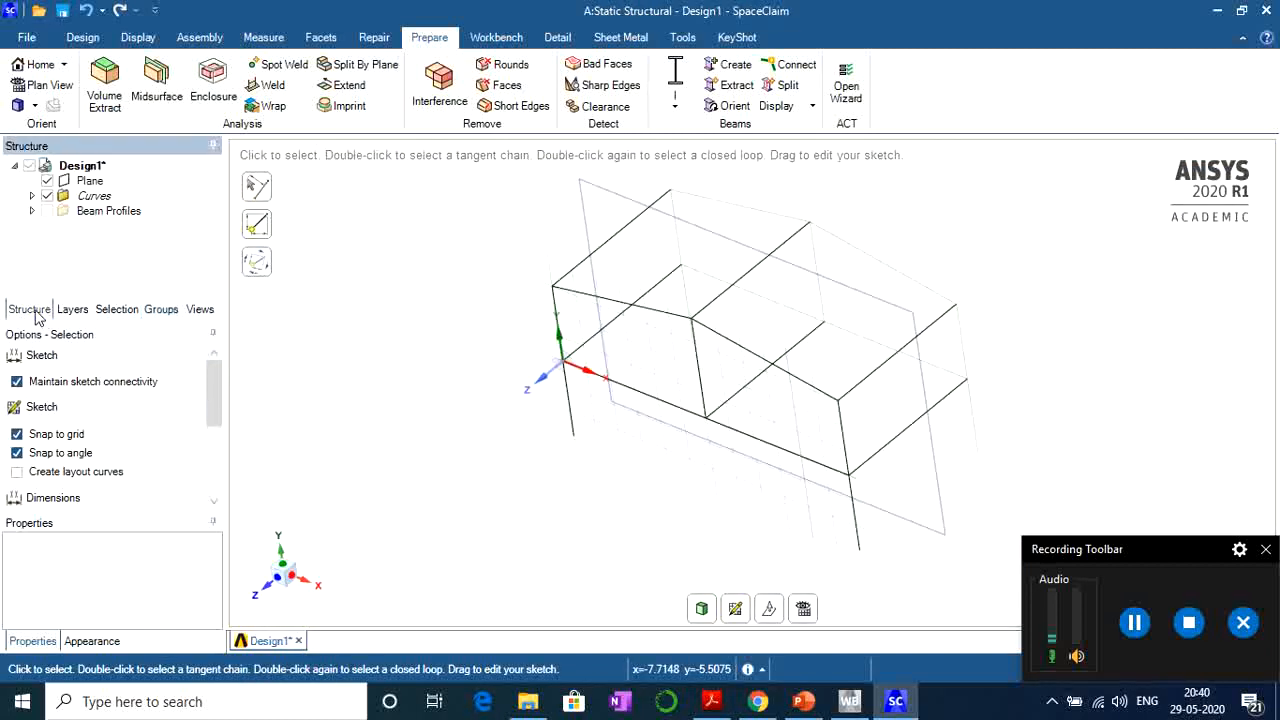
click(32, 196)
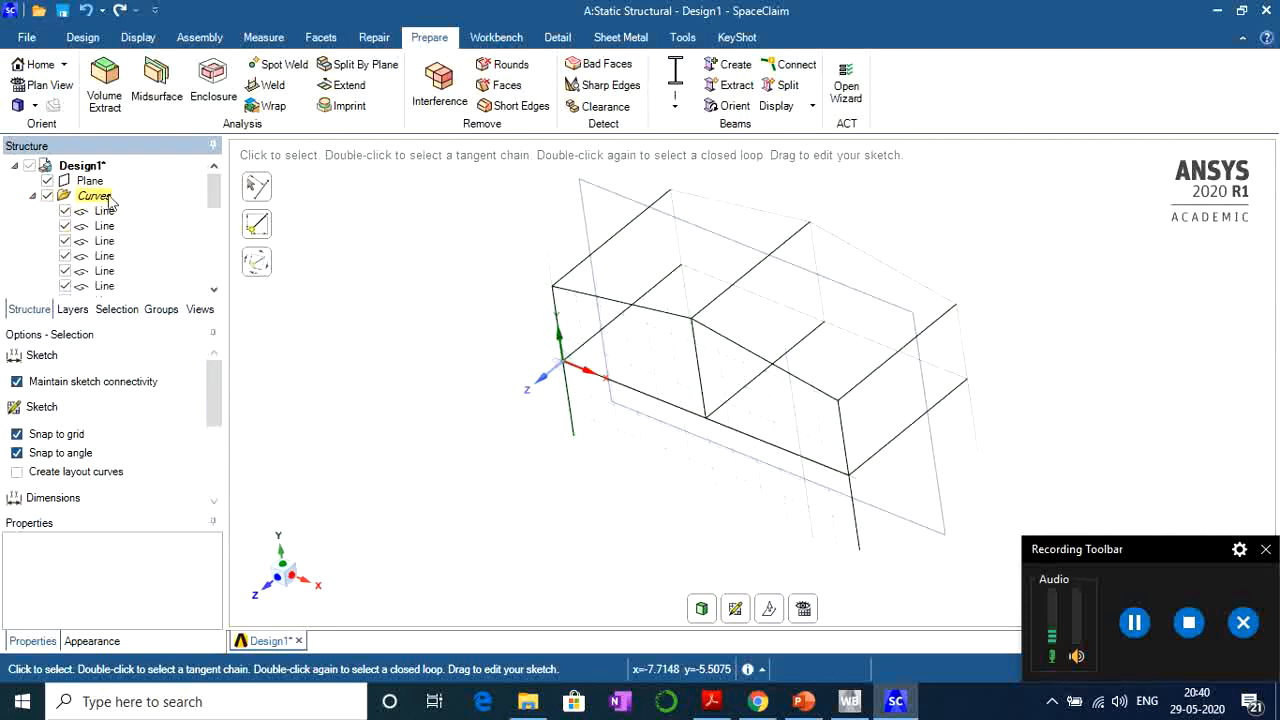
click(105, 211)
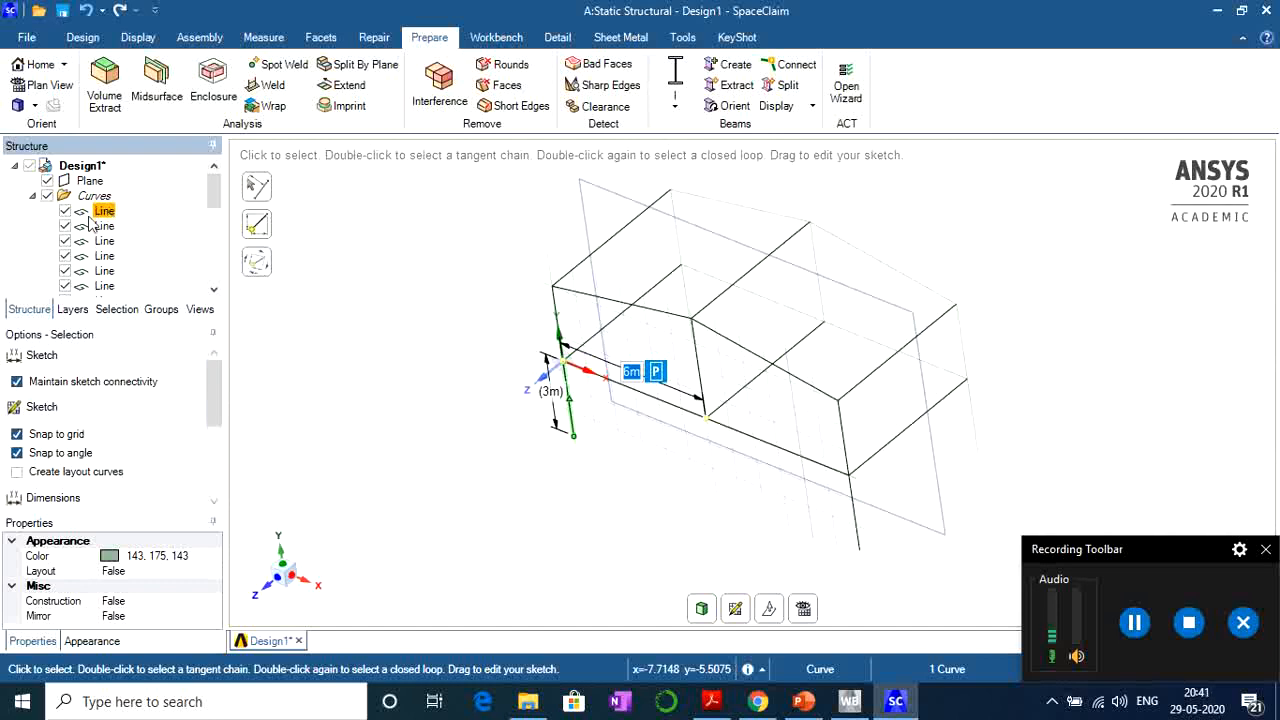
drag(213, 192, 210, 290)
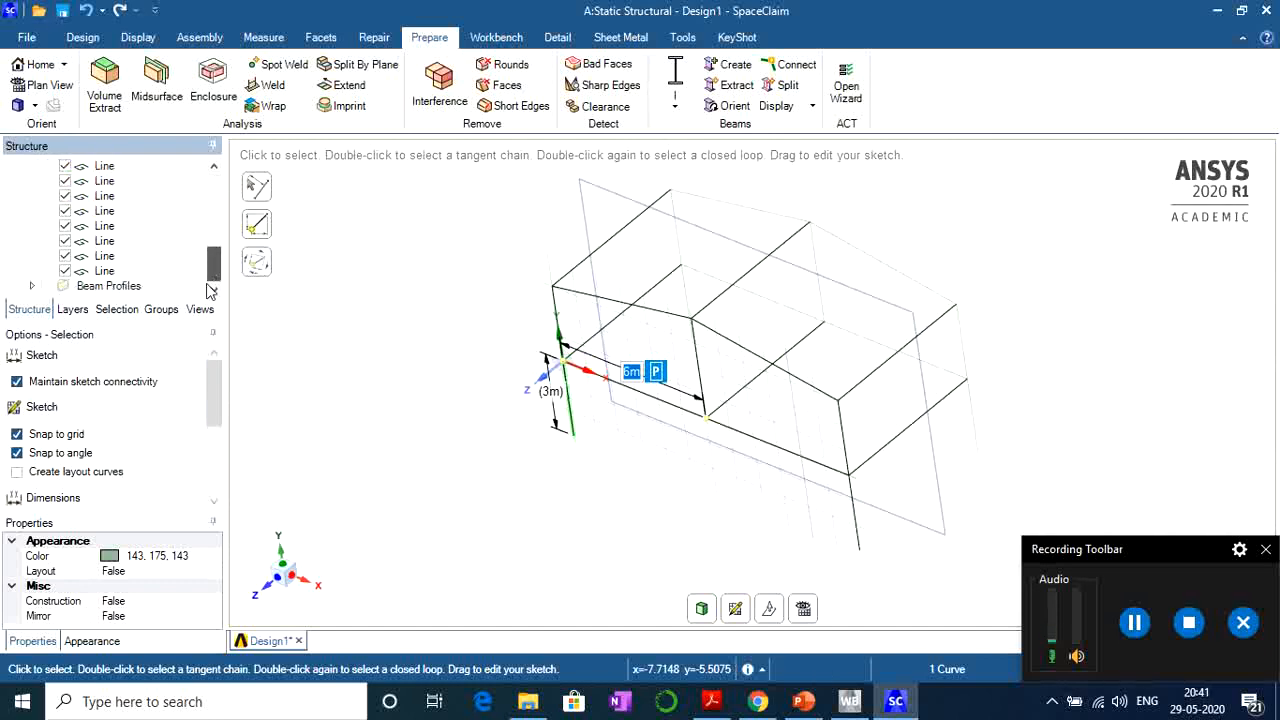
shift+click(113, 274)
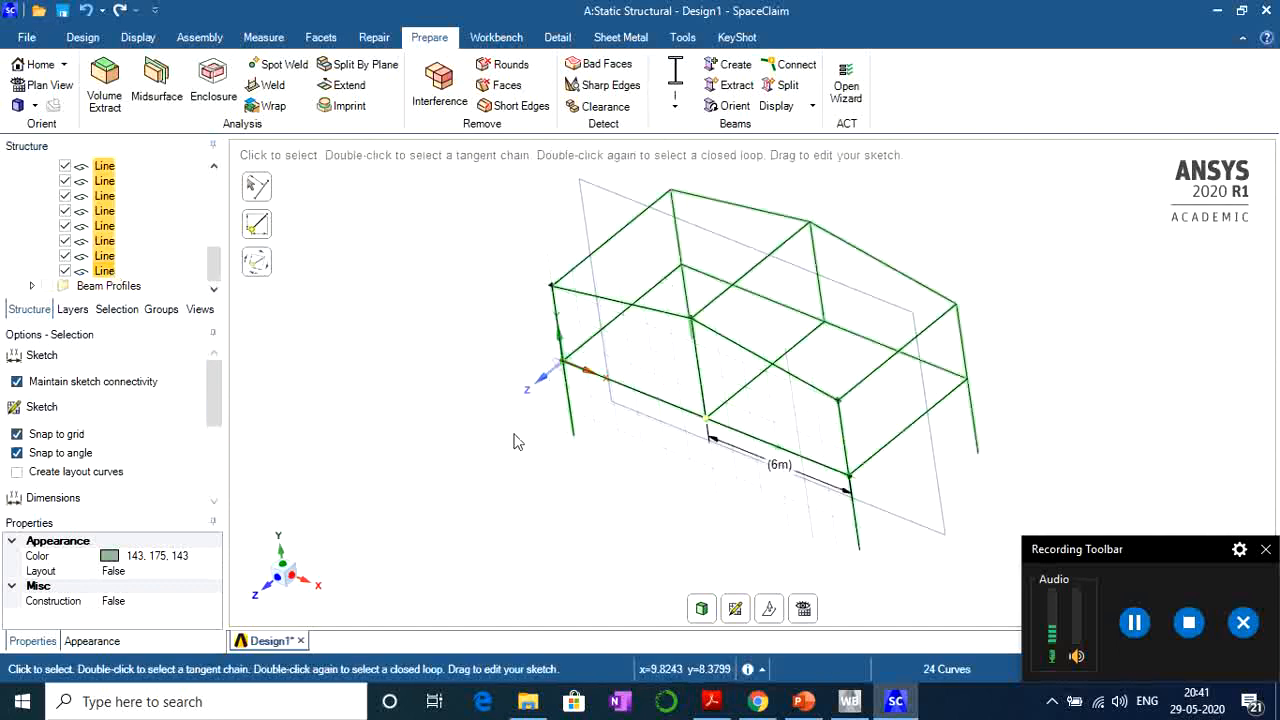
click(737, 65)
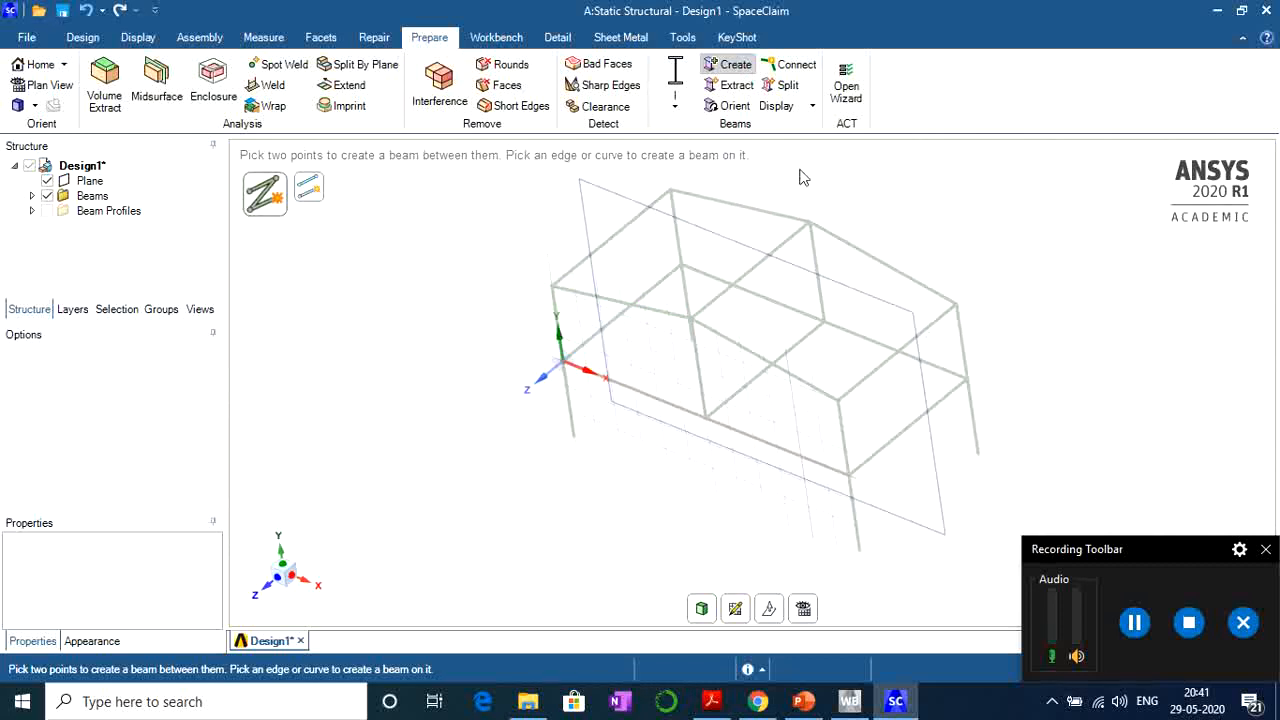
Switch the beam display to Solid Beams so the frame shows its I-section shape.
click(811, 107)
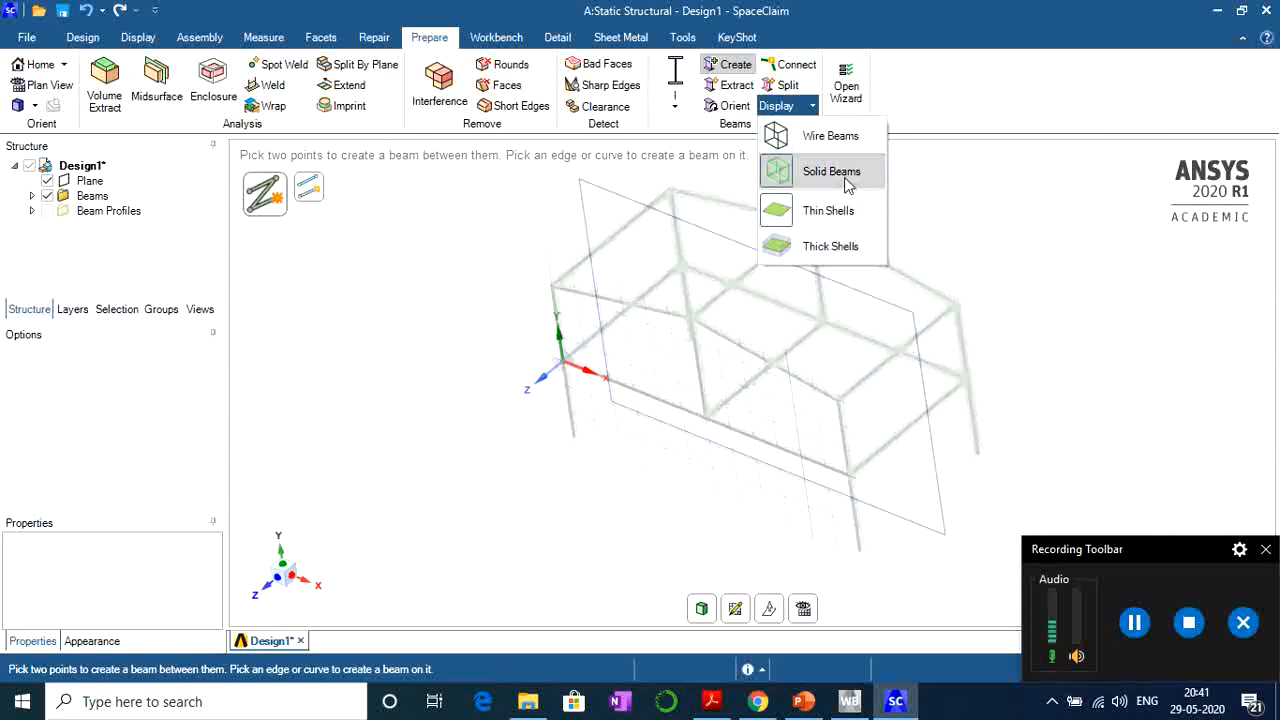
click(1043, 344)
scroll(987, 313, up, 6)
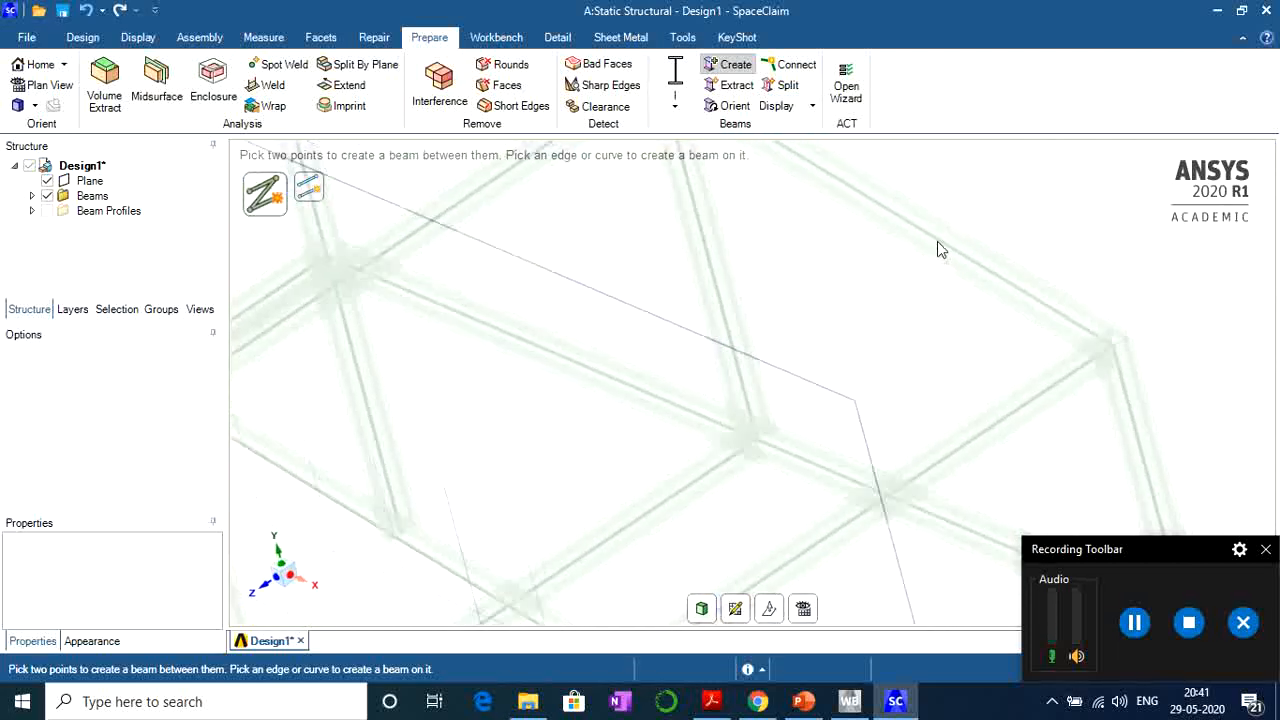
scroll(937, 241, down, 6)
scroll(1002, 429, down, 1)
mouse_move(1002, 429)
middle_down()
mouse_move(891, 466)
mouse_move(990, 426)
middle_up()
scroll(1018, 279, down, 4)
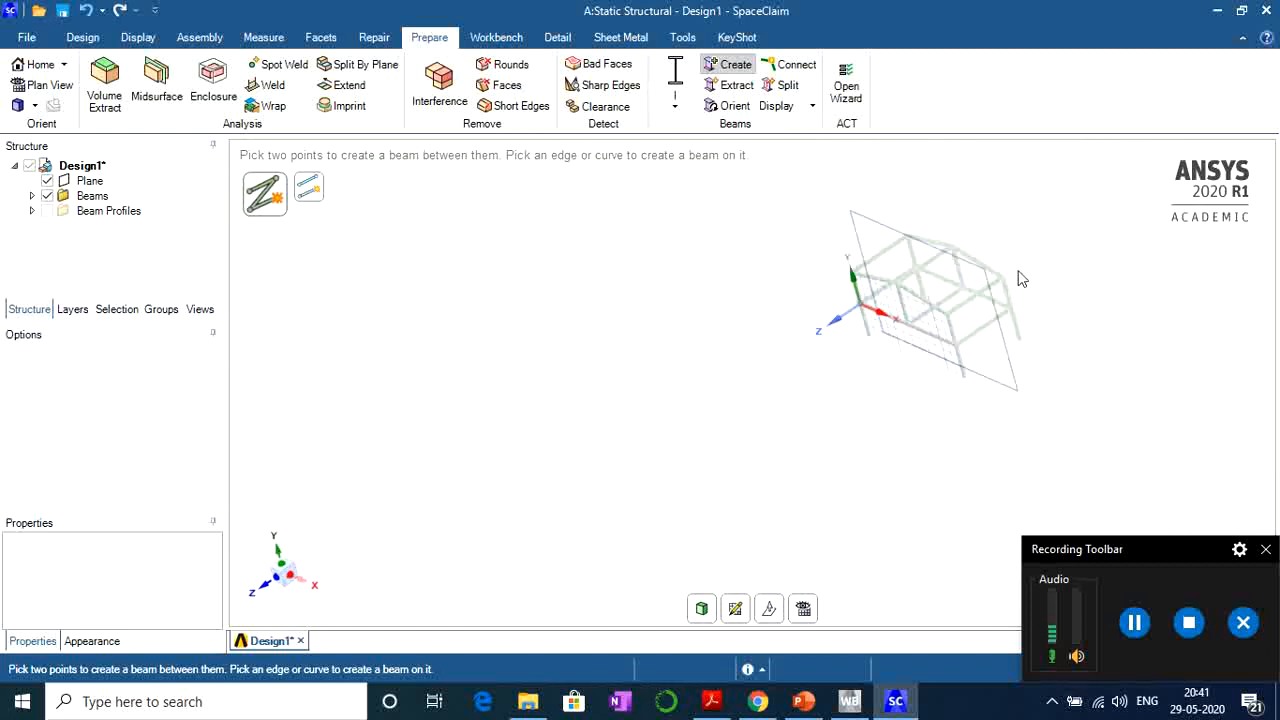
scroll(1018, 279, up, 4)
Hide the plane and switch from sketching to 3D mode.
click(89, 181)
click(47, 181)
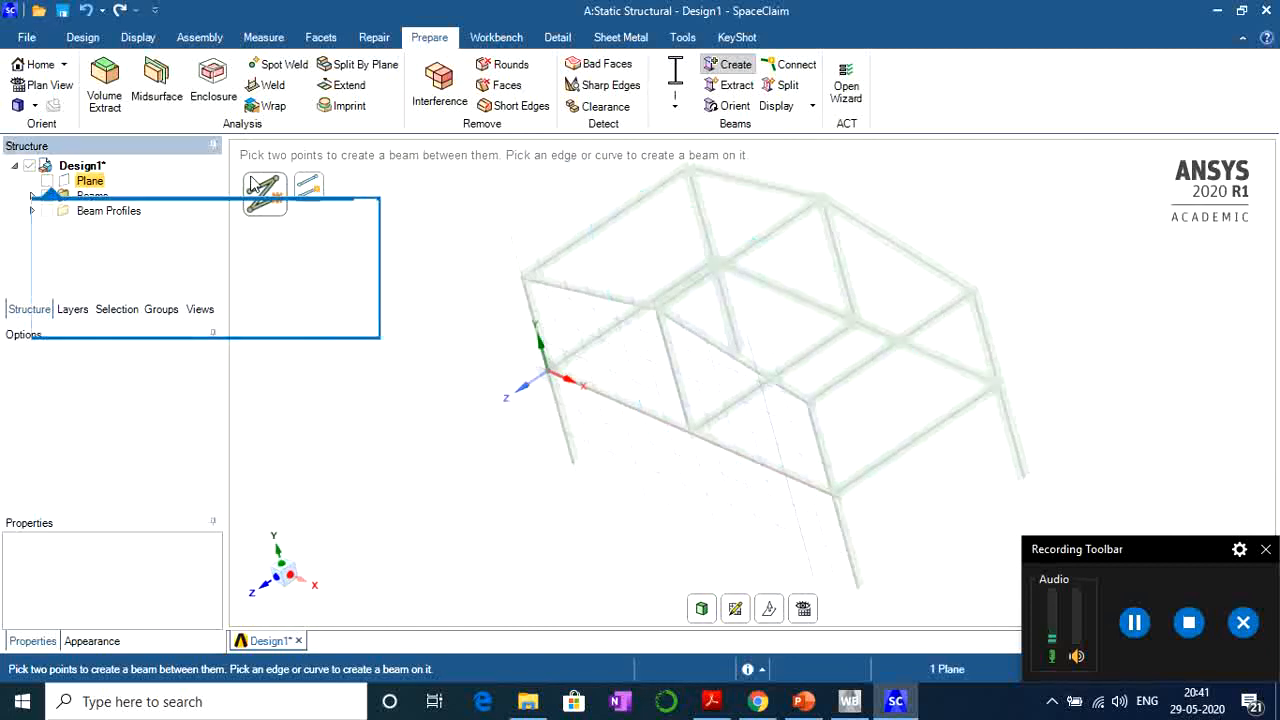
mouse_move(951, 300)
middle_down()
mouse_move(889, 331)
mouse_move(954, 314)
middle_up()
click(366, 210)
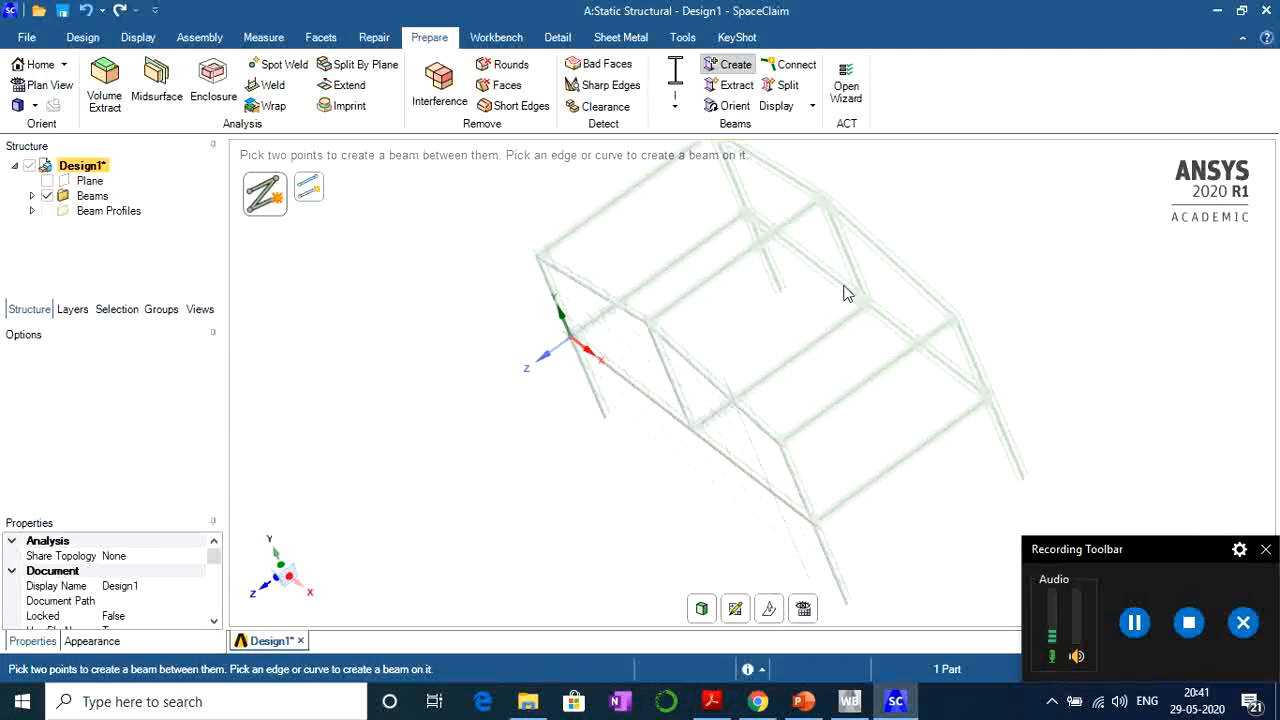
click(83, 37)
click(423, 104)
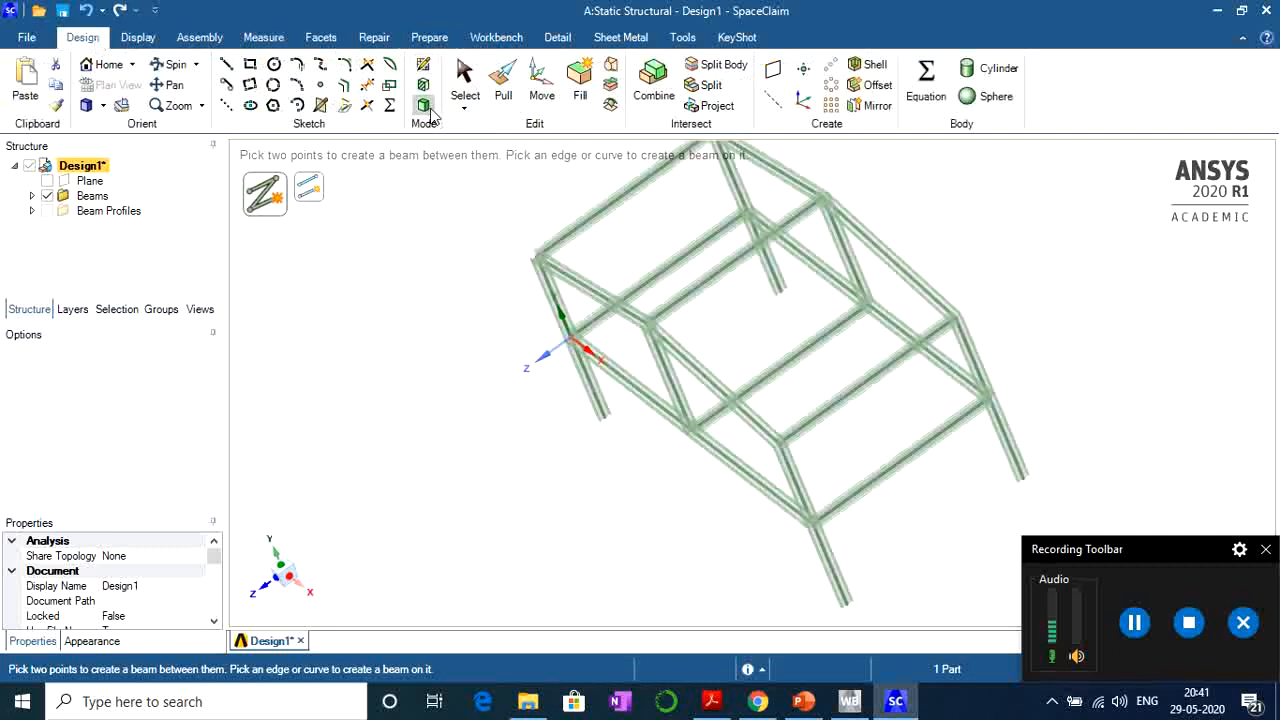
Examine the solid frame beams and how their sections meet at the corner joints.
mouse_move(937, 263)
middle_down()
mouse_move(966, 237)
mouse_move(1030, 238)
middle_up()
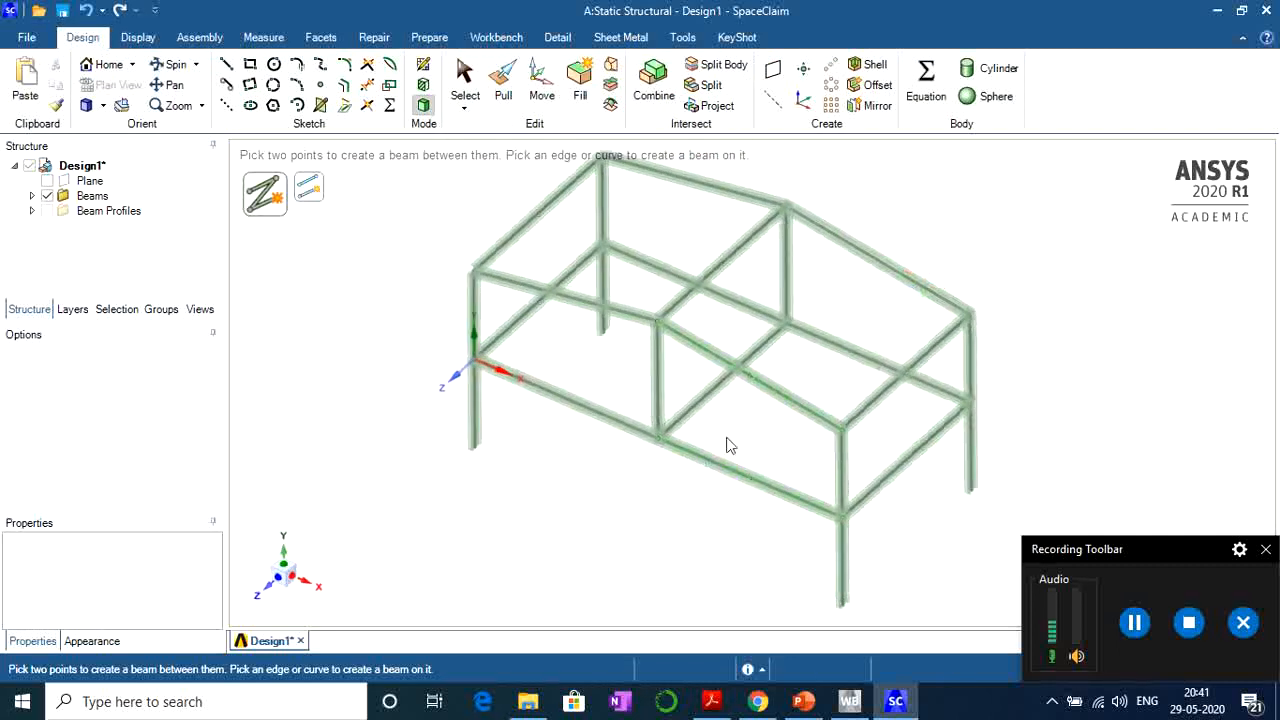
scroll(760, 423, up, 3)
scroll(760, 423, down, 2)
scroll(776, 449, up, 1)
middle_drag(776, 449, 810, 408)
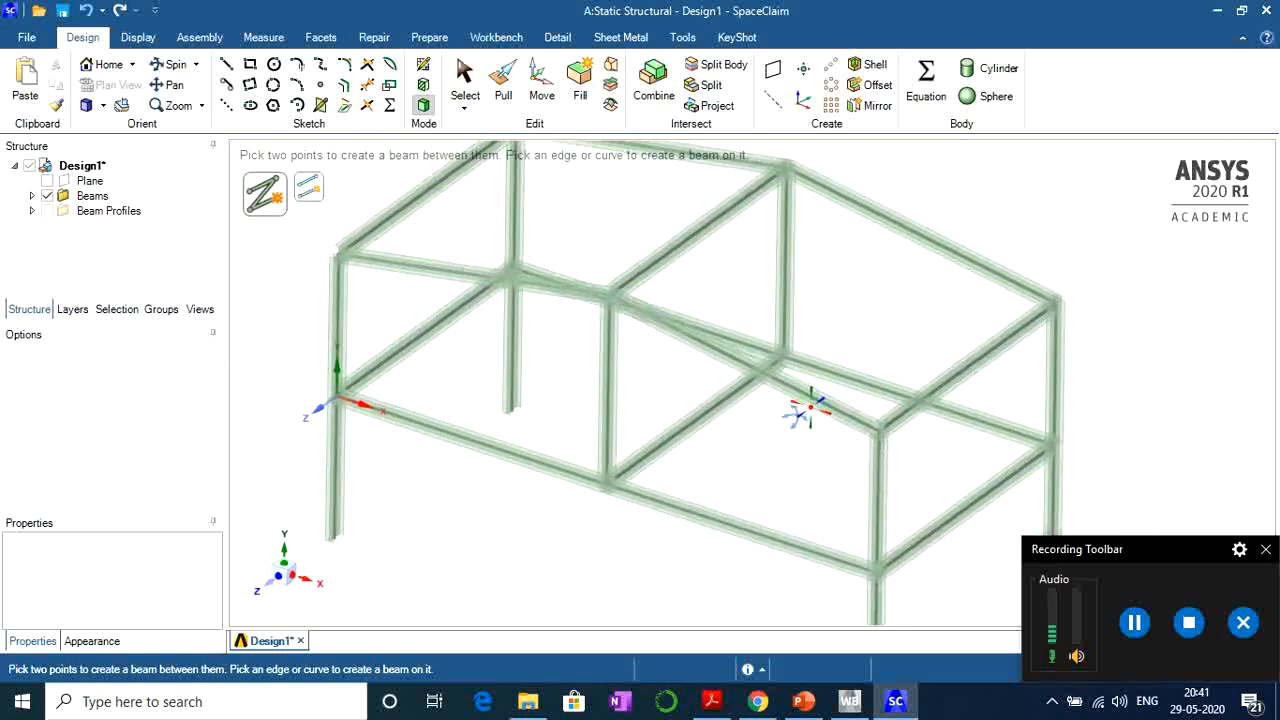
scroll(1097, 334, down, 2)
scroll(1100, 333, up, 4)
scroll(1100, 333, up, 3)
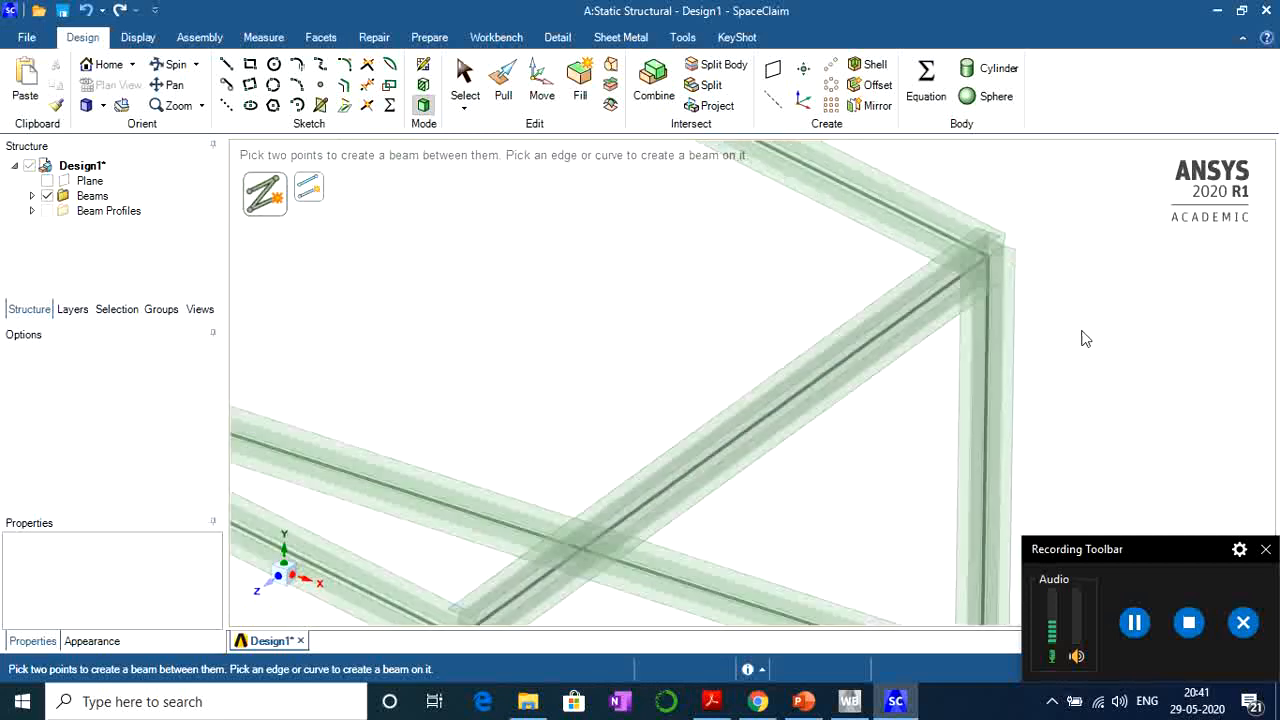
scroll(1078, 318, down, 6)
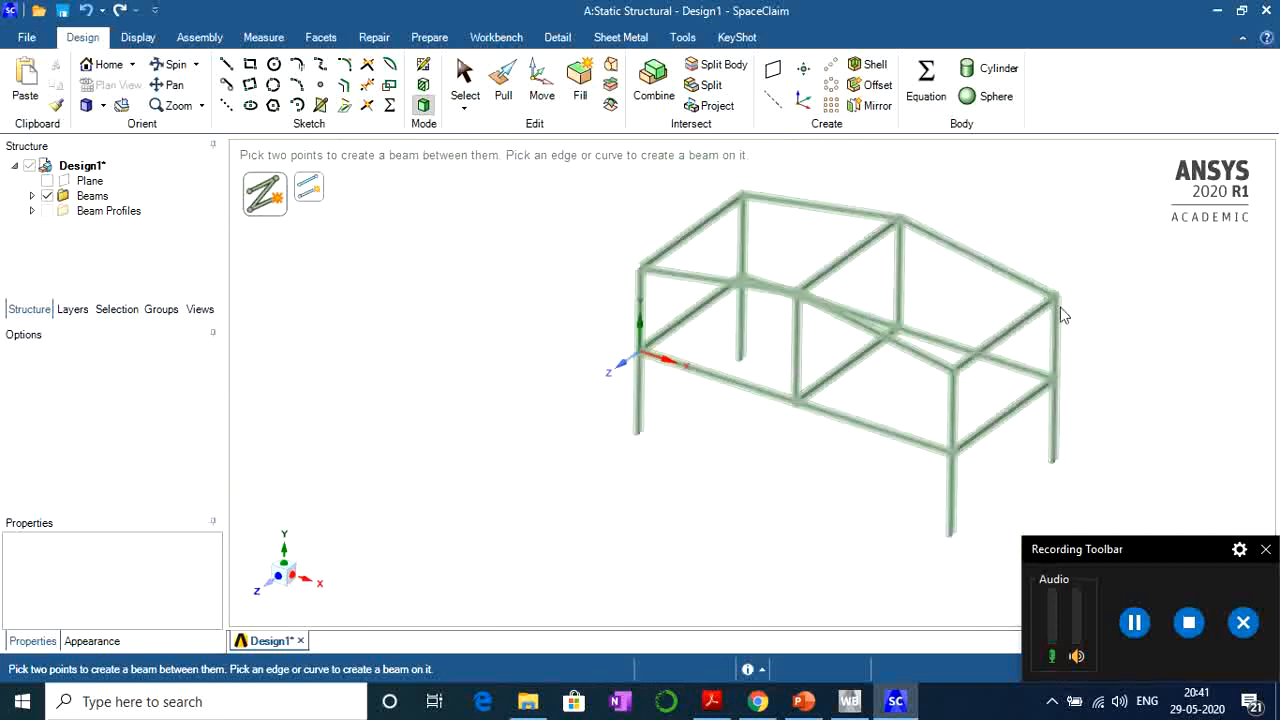
scroll(929, 177, up, 2)
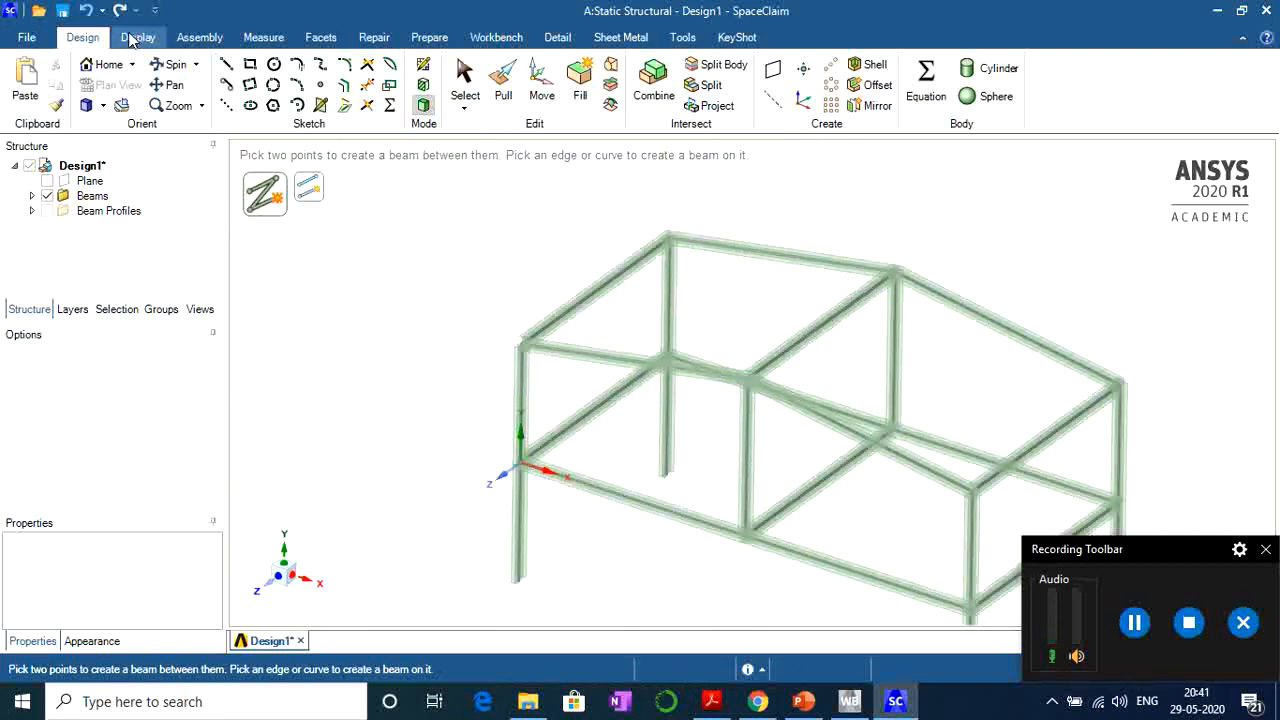
Set the orientation of the eight lengthwise beams, four sloping roof beams and four horizontal ones below them, to 90° with Orient.
click(432, 42)
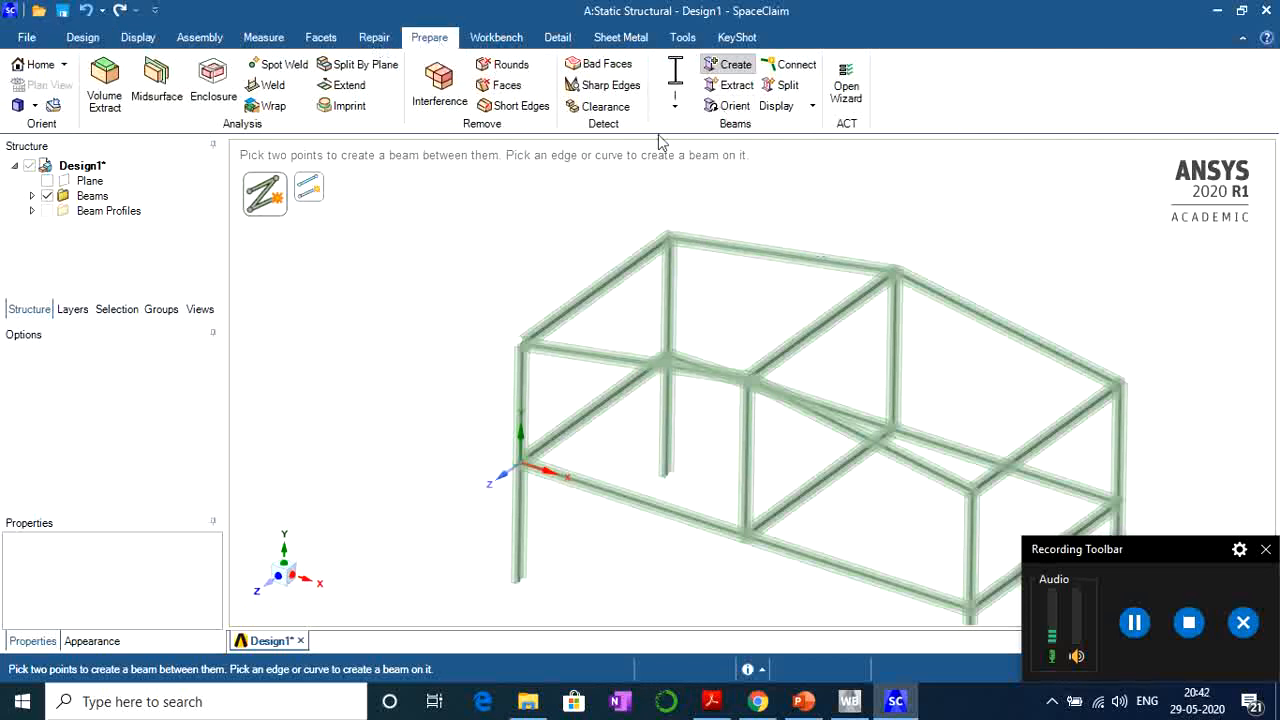
click(722, 106)
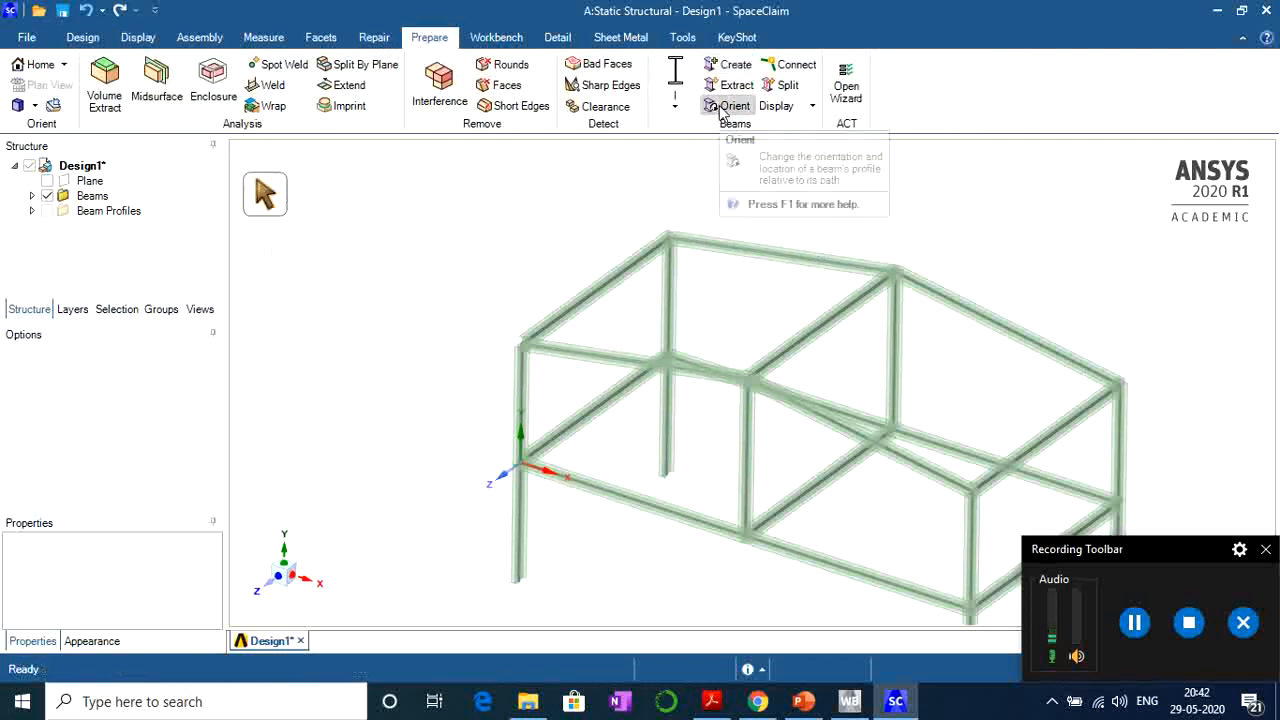
click(976, 318)
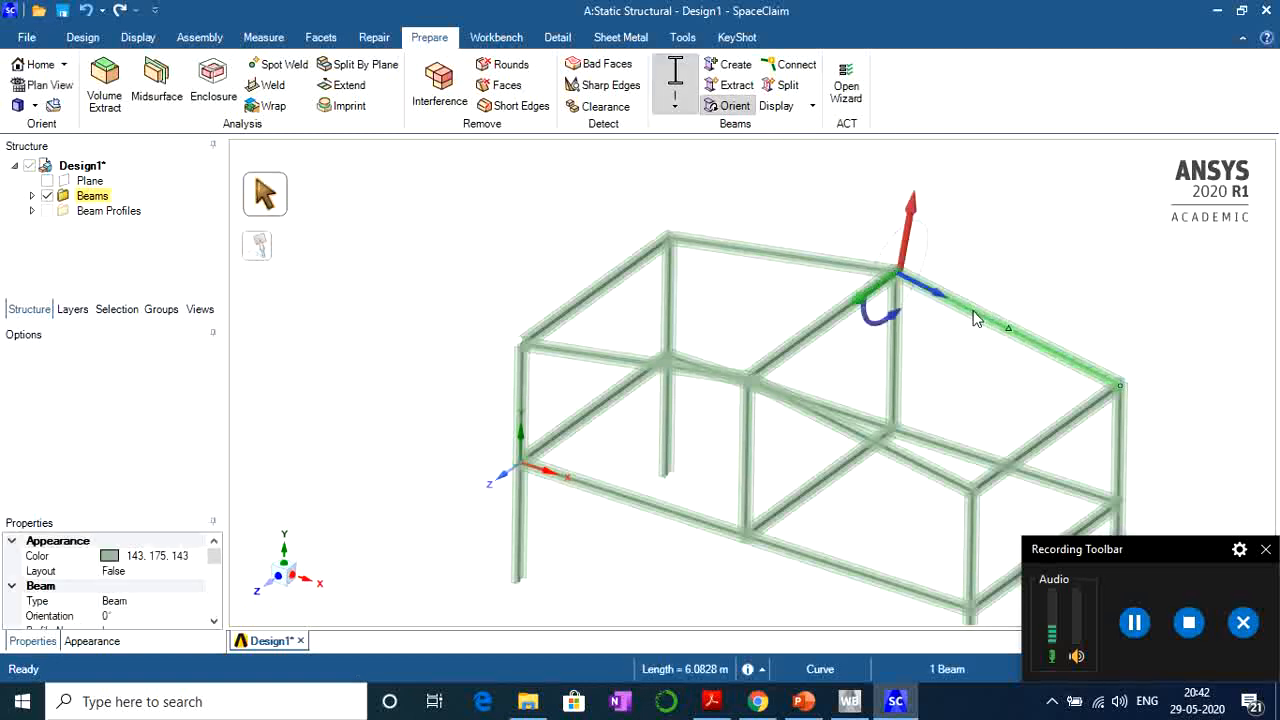
ctrl+click(763, 254)
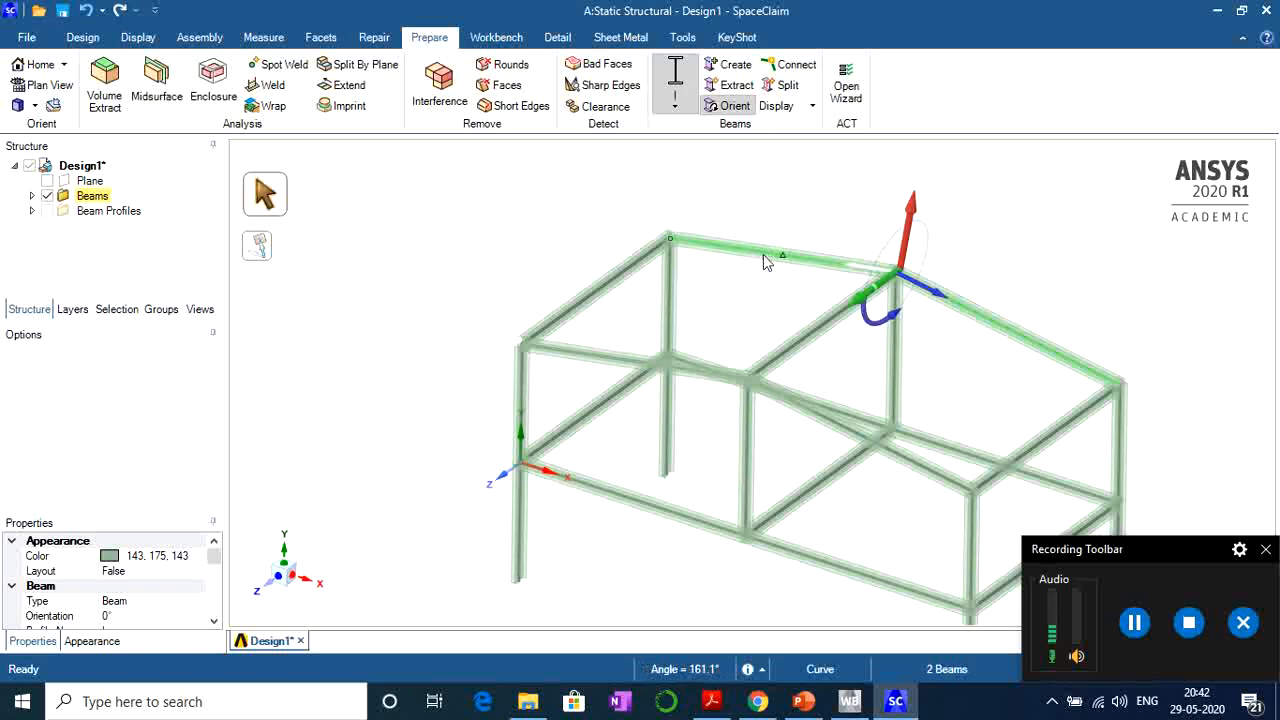
ctrl+click(627, 360)
ctrl+click(899, 458)
ctrl+click(651, 510)
ctrl+click(837, 572)
ctrl+click(966, 460)
ctrl+click(830, 408)
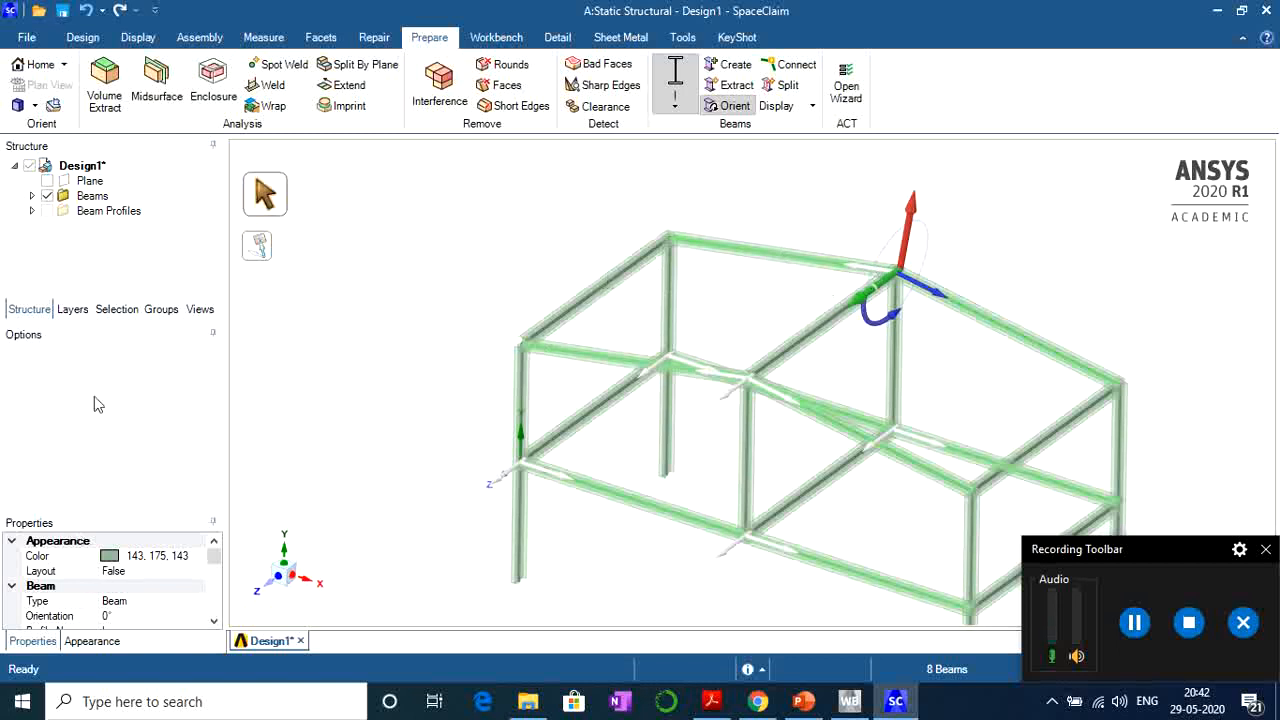
scroll(214, 566, down, 3)
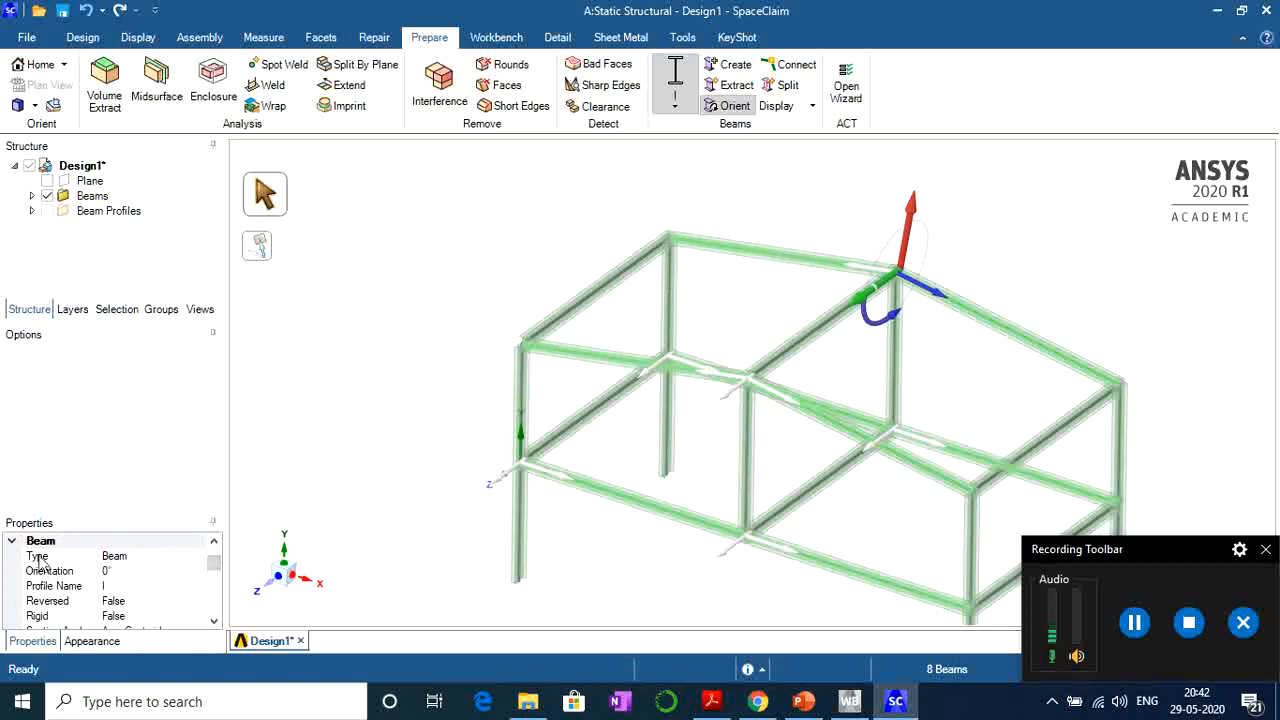
click(114, 572)
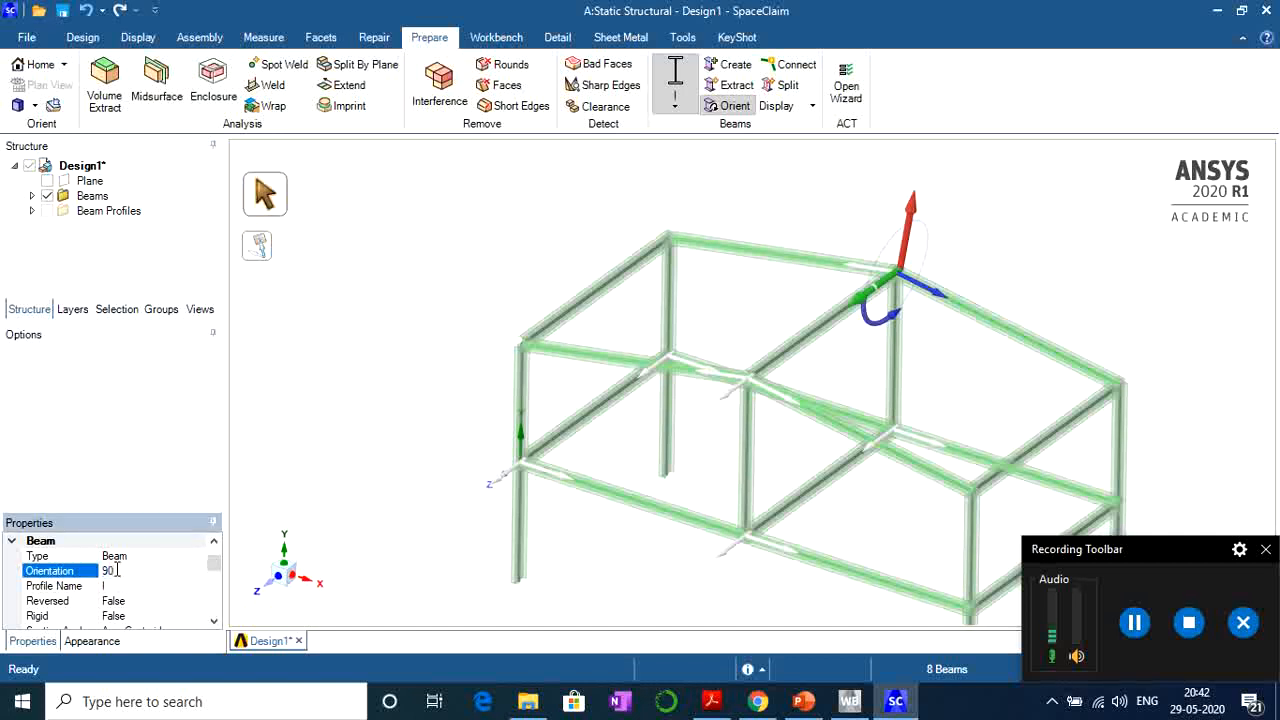
key(Return)
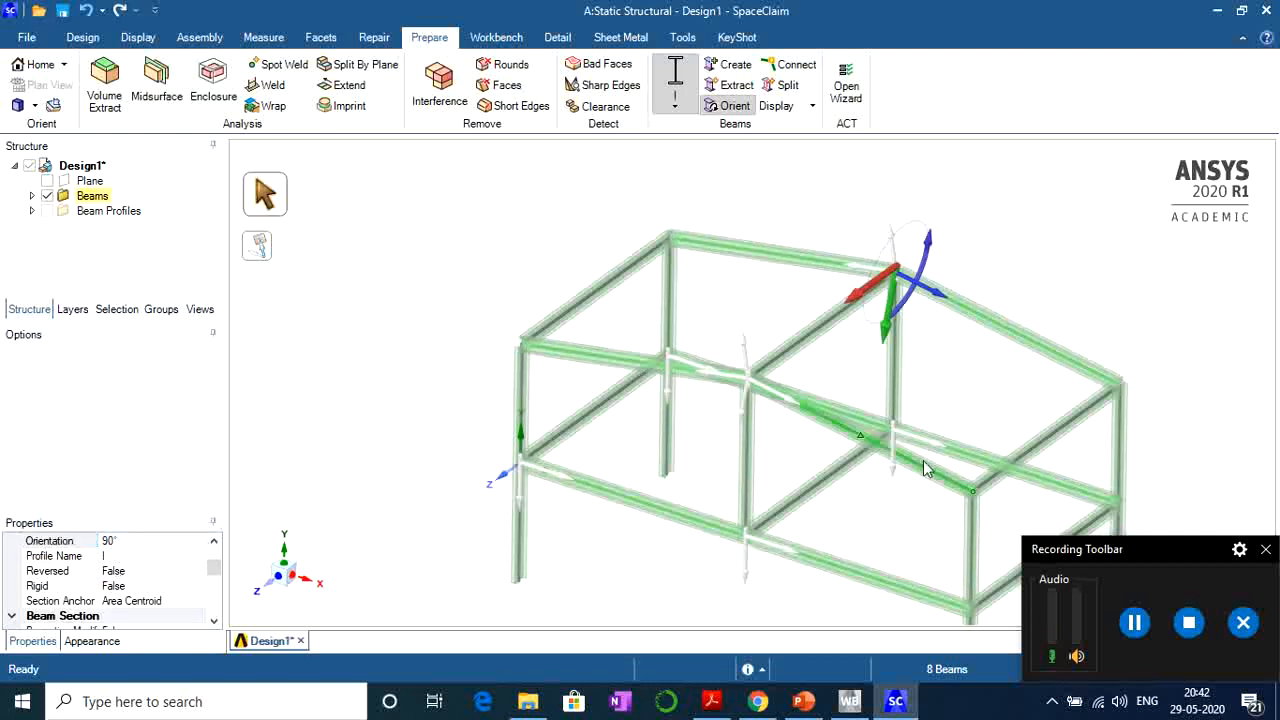
Examine the reoriented beam sections at the frame's upper joints.
middle_drag(1200, 380, 943, 263)
scroll(1176, 421, down, 4)
scroll(1175, 420, up, 7)
scroll(1148, 425, up, 3)
middle_drag(1157, 328, 1143, 240)
middle_drag(1057, 239, 985, 237)
middle_drag(1124, 279, 1056, 227)
middle_drag(1115, 264, 1131, 267)
scroll(1069, 343, down, 2)
scroll(1069, 343, up, 4)
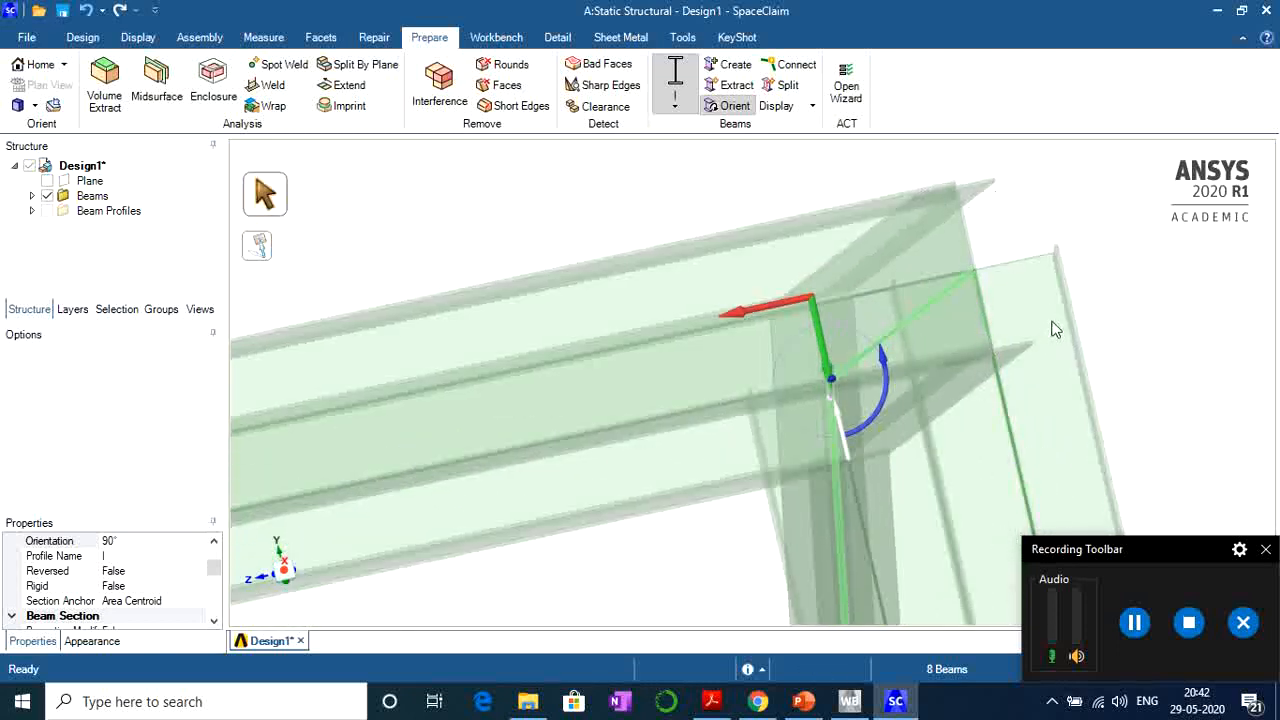
click(720, 186)
scroll(718, 184, down, 2)
scroll(719, 186, up, 2)
scroll(720, 188, down, 6)
scroll(806, 244, down, 2)
Move all the frame's beams into a new component, keeping its default name.
click(31, 196)
click(108, 211)
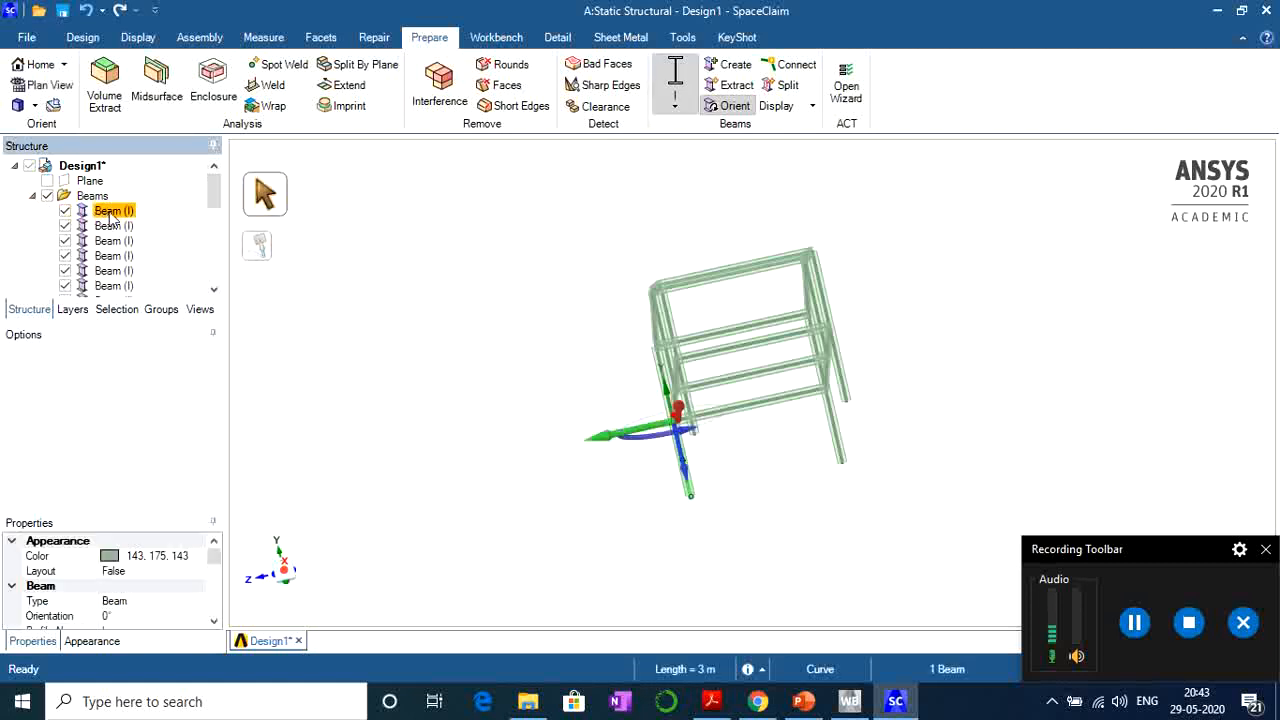
scroll(112, 218, down, 3)
click(127, 274)
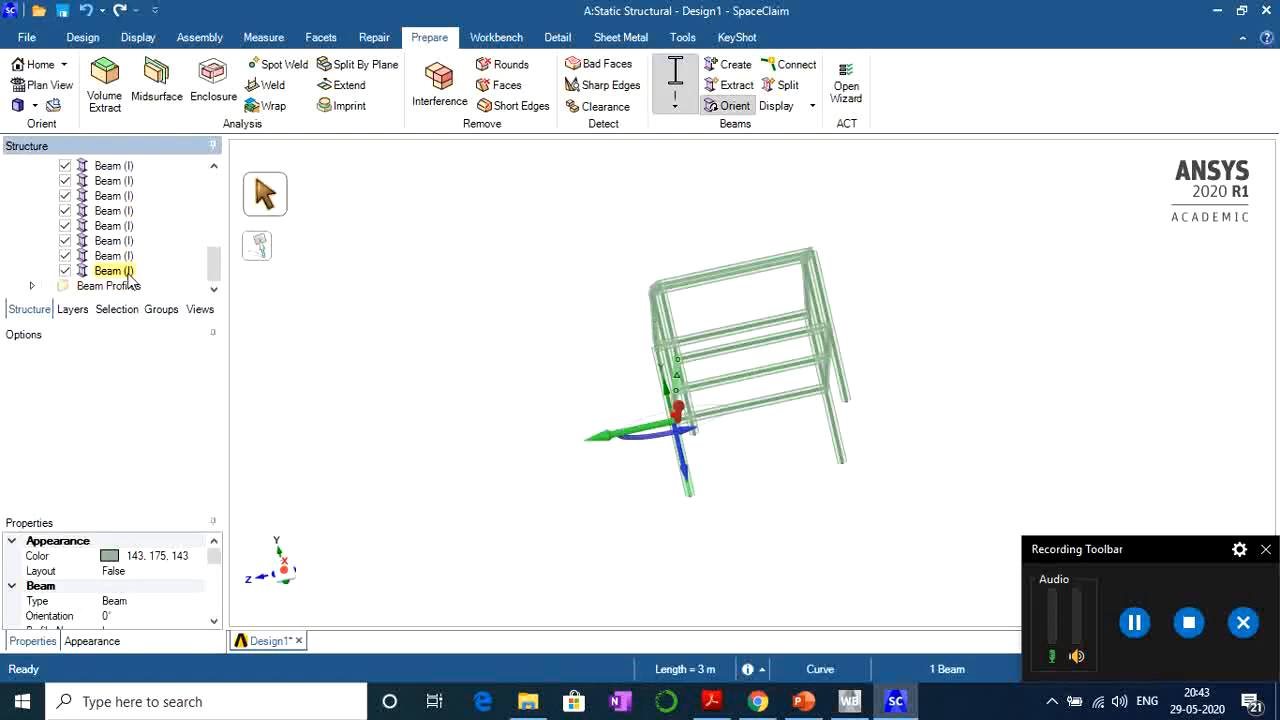
key(ctrl+a)
right_click(127, 274)
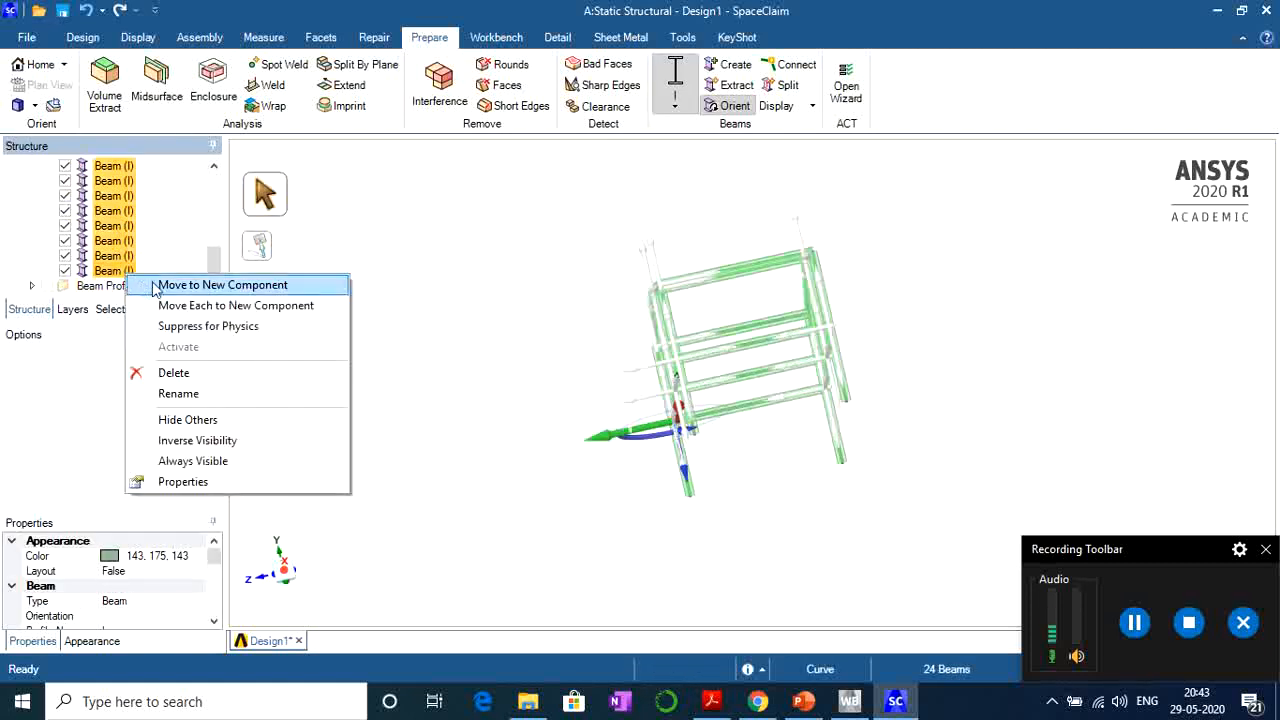
click(165, 284)
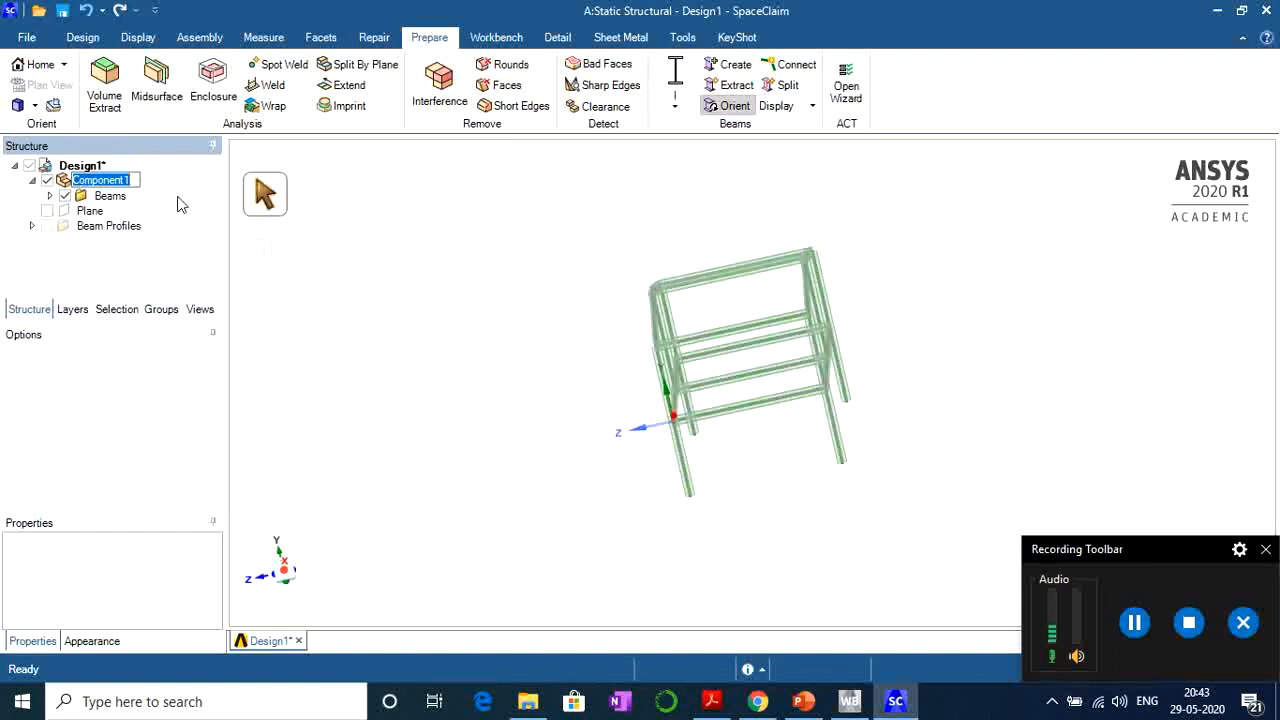
key(Return)
Set the Share Topology property of the component containing the frame's beams to Merge.
click(113, 182)
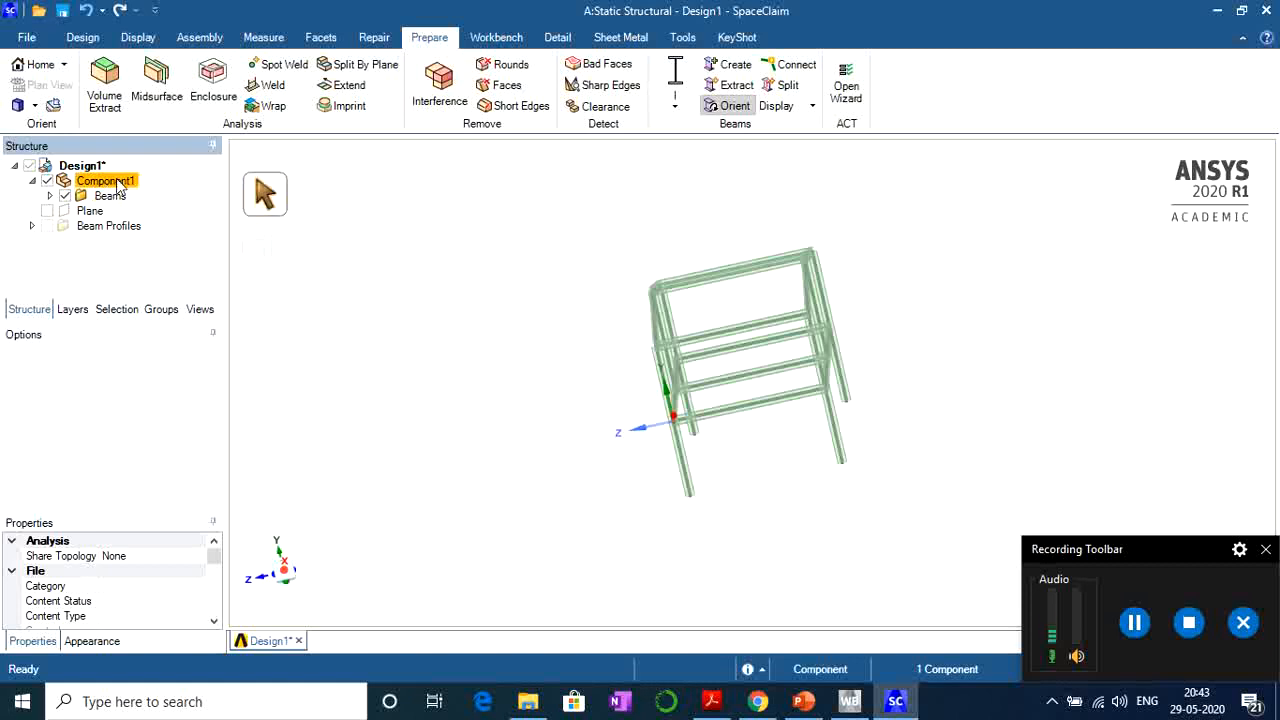
middle_drag(544, 297, 677, 366)
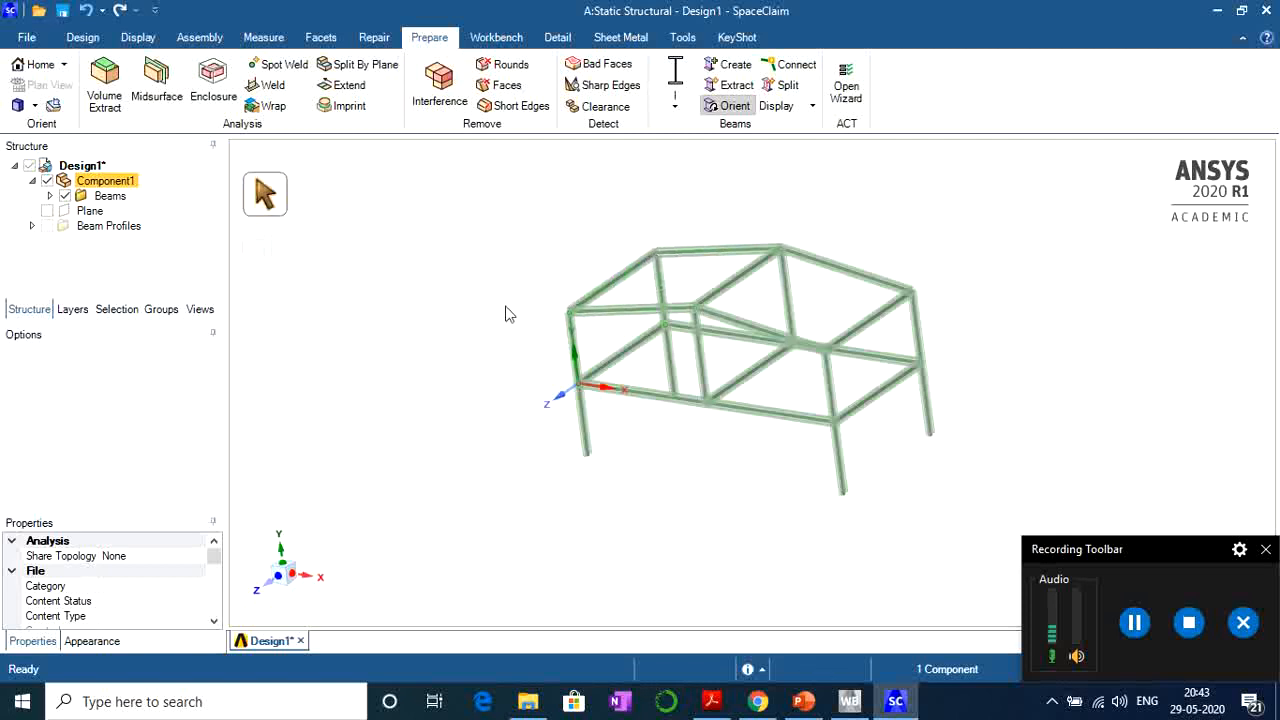
middle_drag(523, 311, 516, 242)
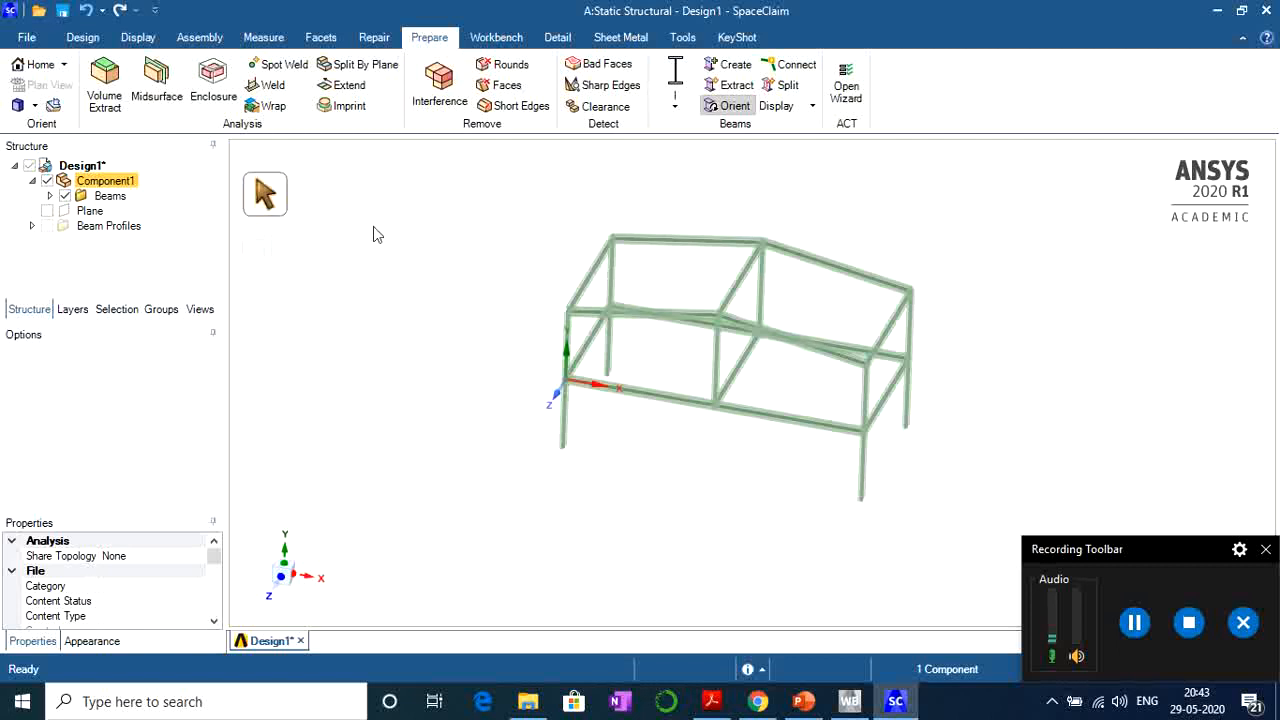
click(122, 181)
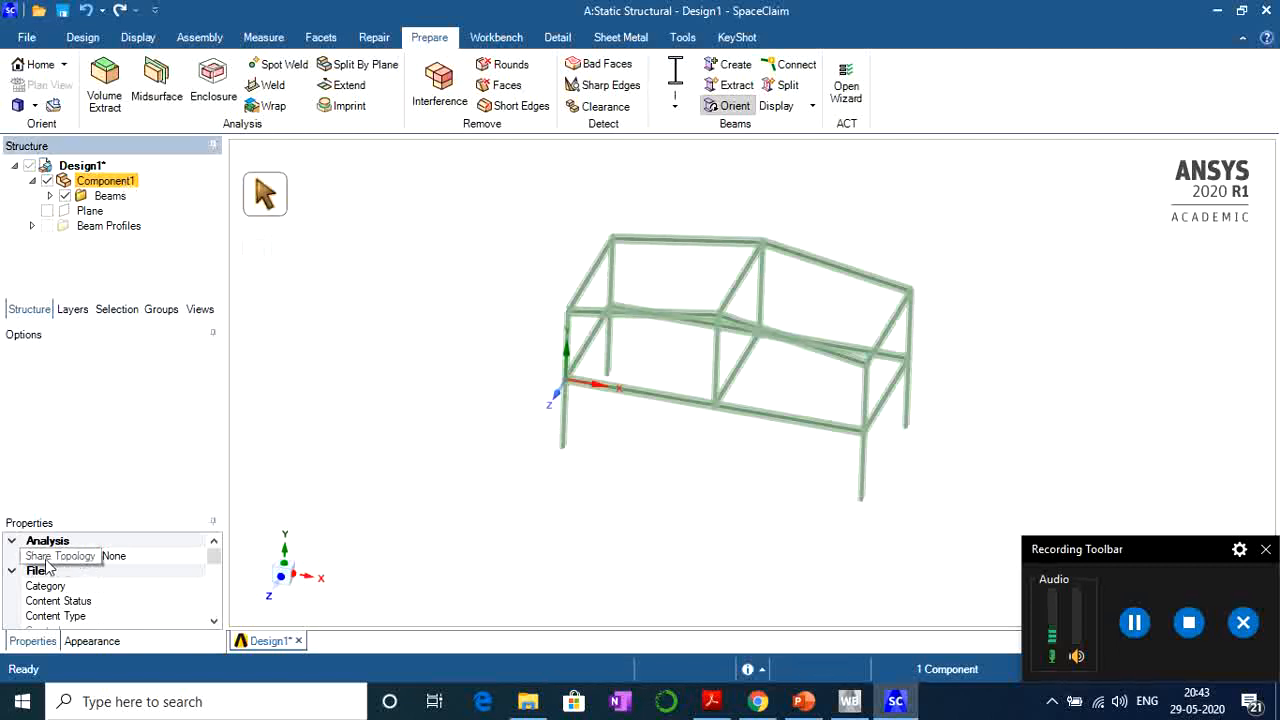
click(142, 560)
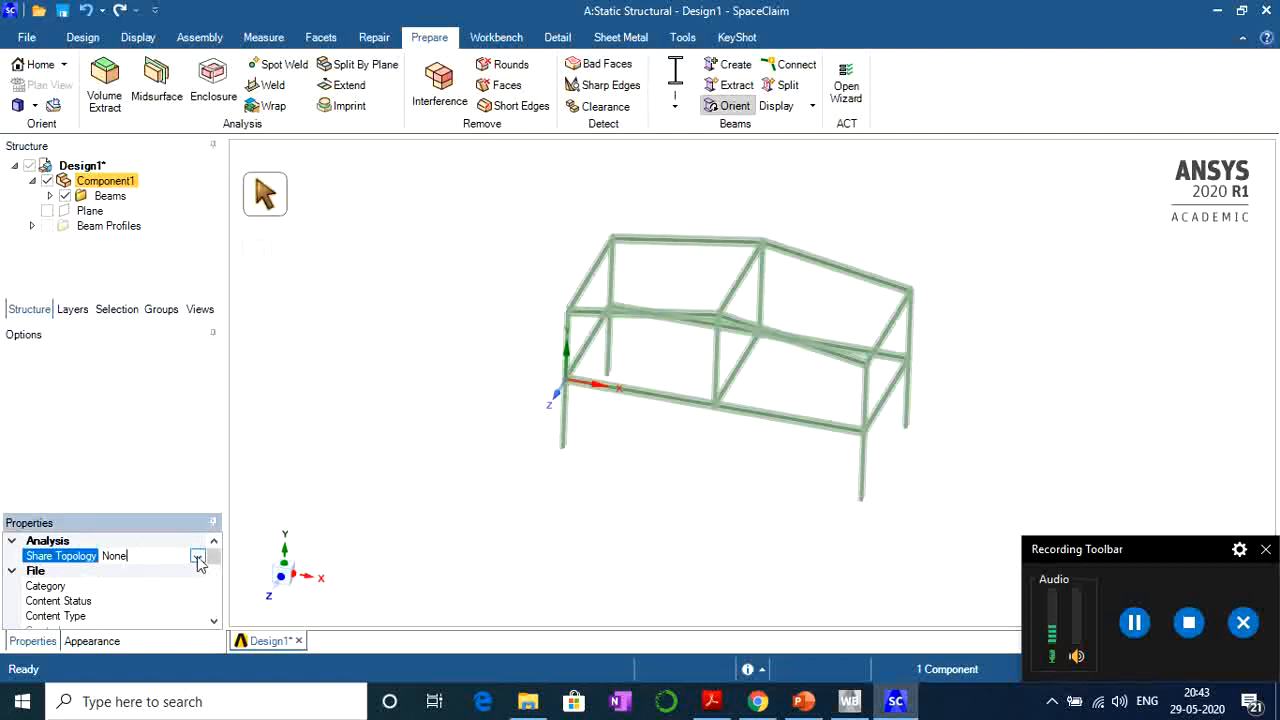
click(199, 559)
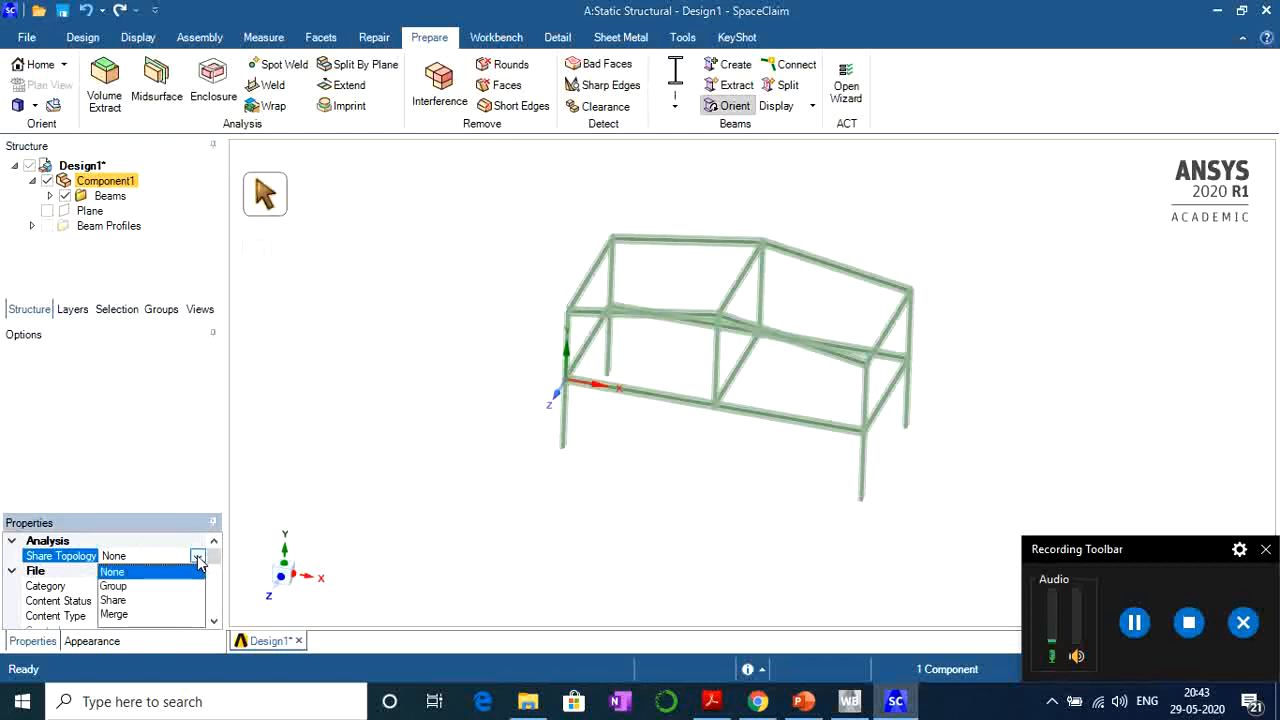
click(127, 615)
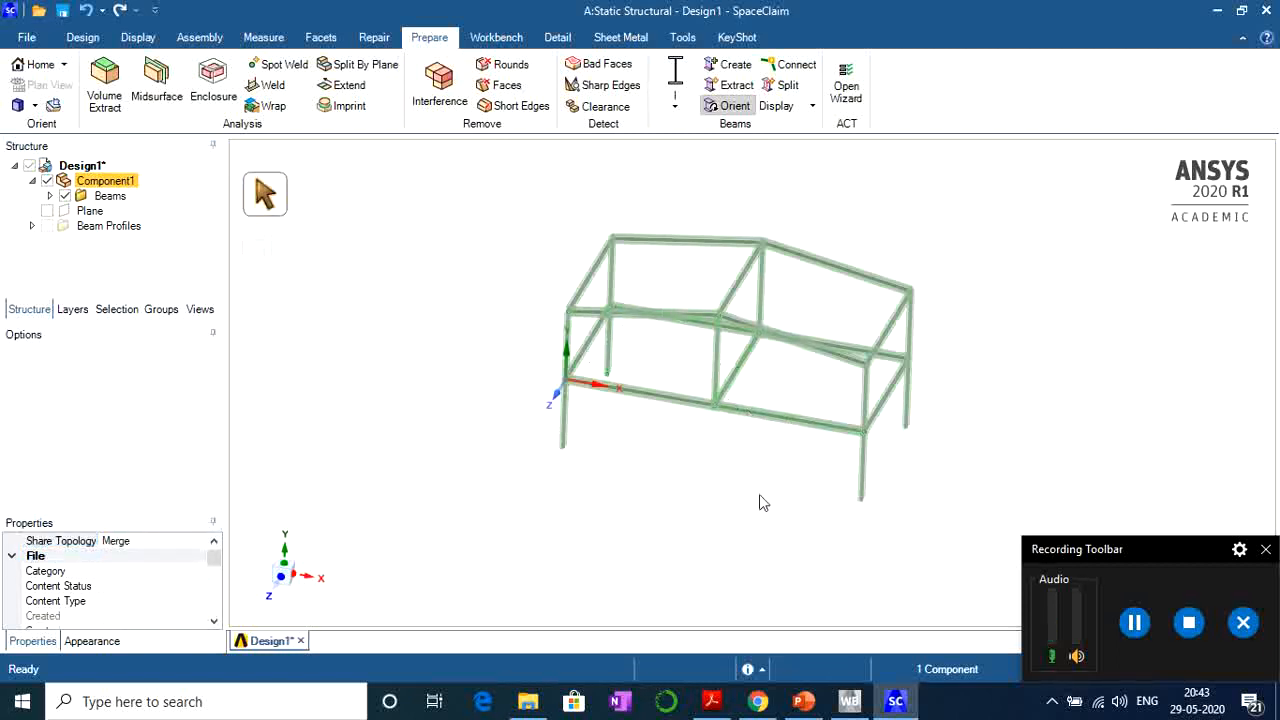
middle_drag(840, 537, 836, 511)
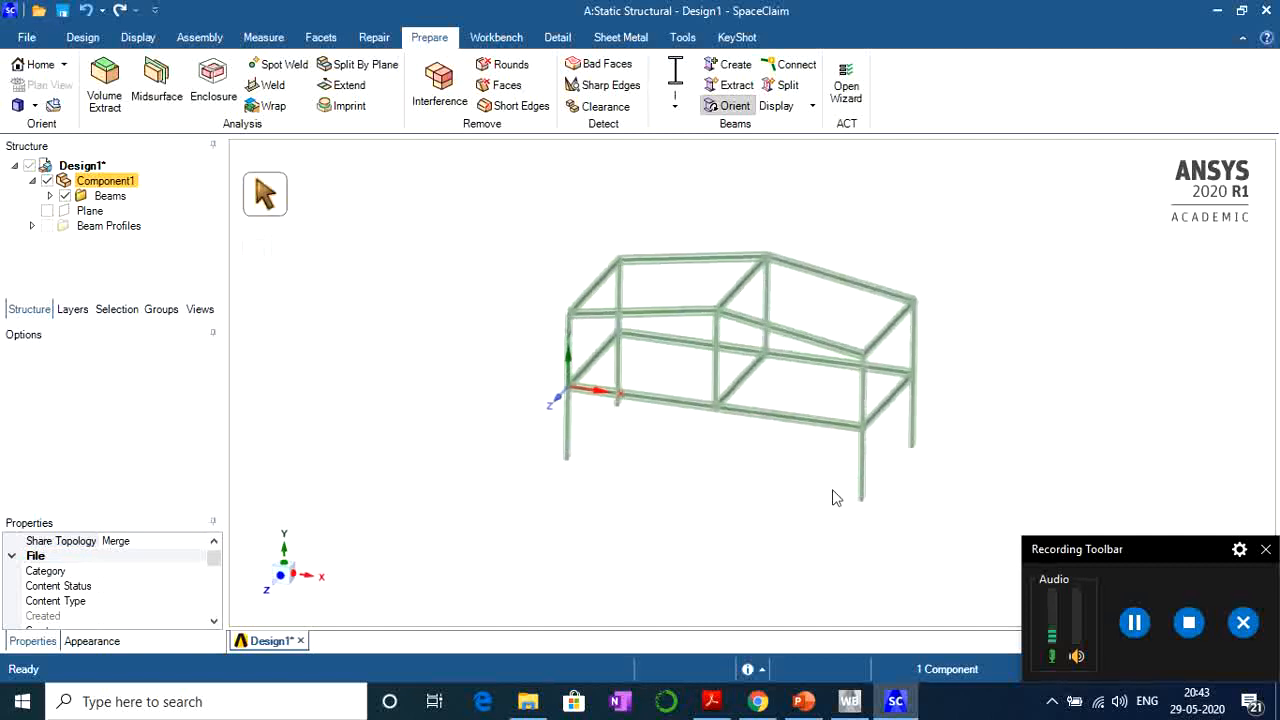
middle_drag(997, 351, 934, 451)
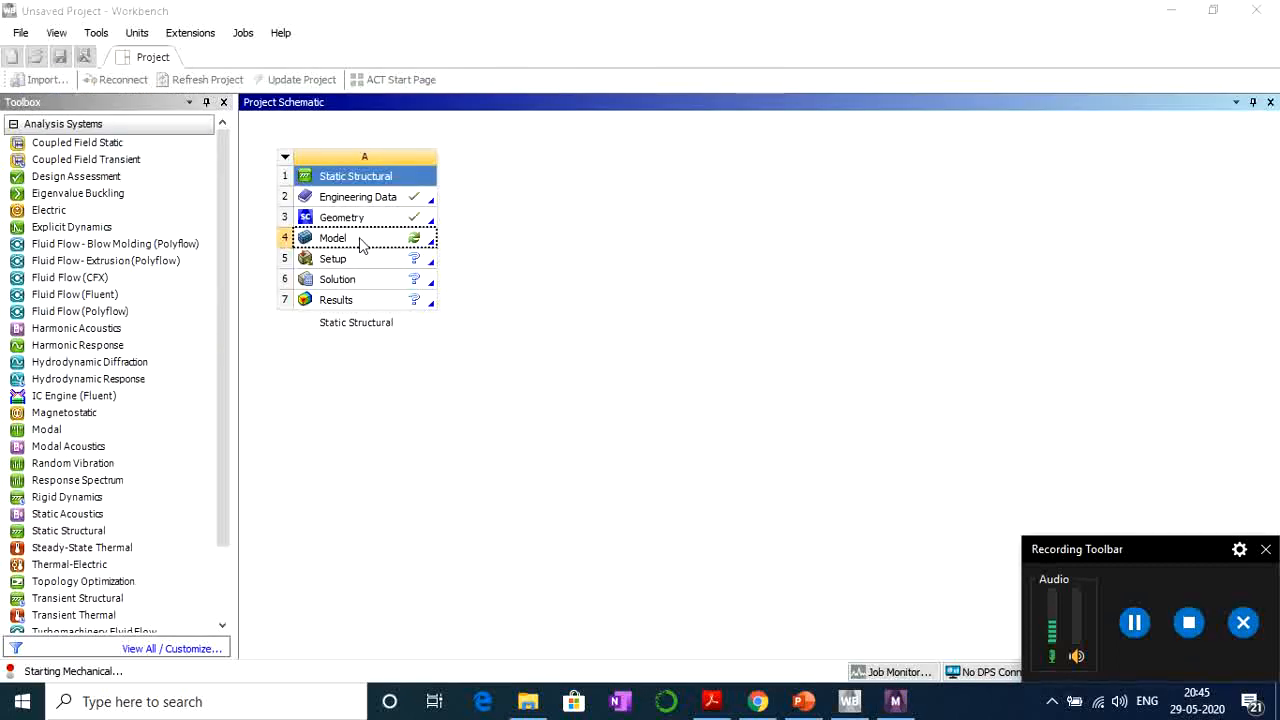
Switch to Mechanical with the static structural model and display the frame's beams with solid cross sections.
right_click(361, 242)
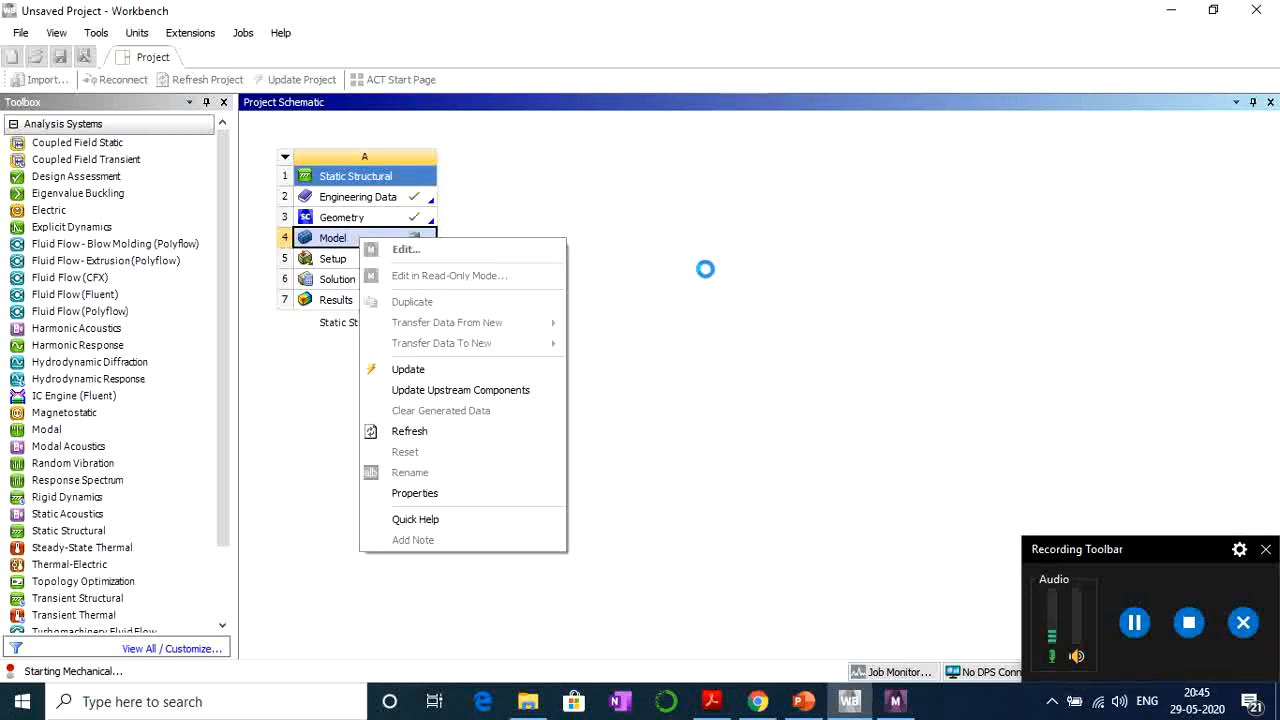
click(897, 703)
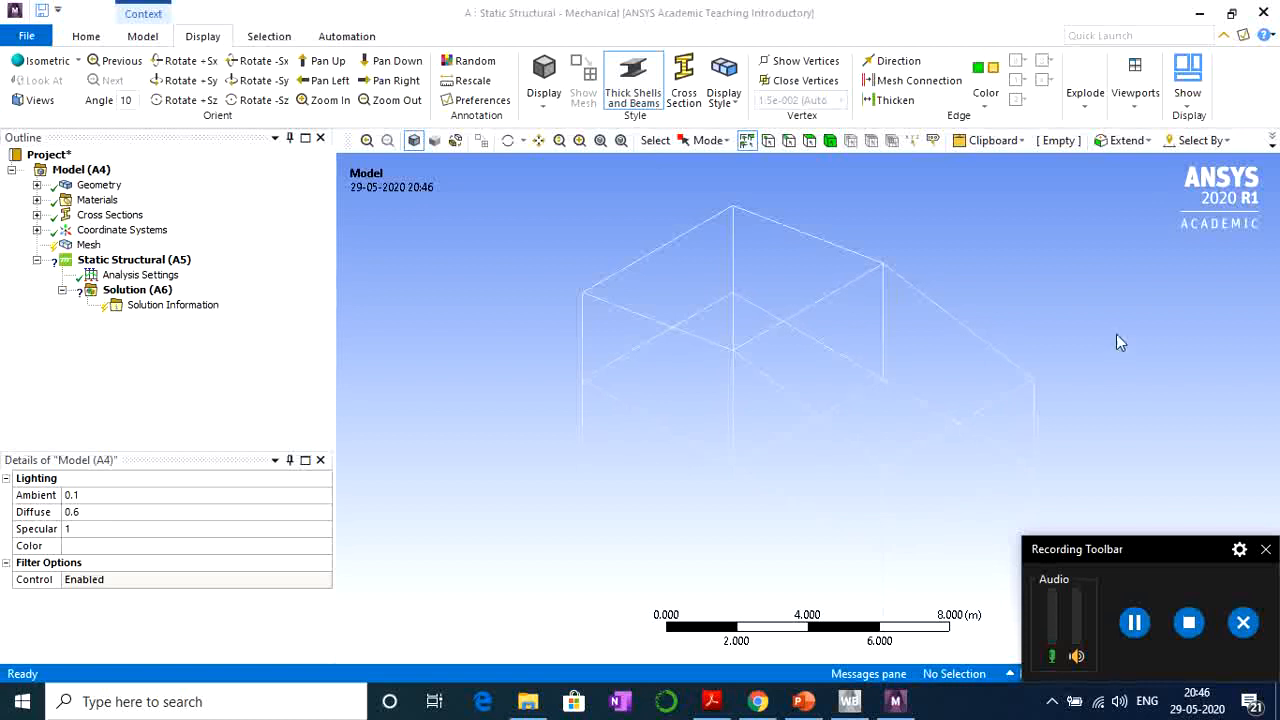
click(686, 80)
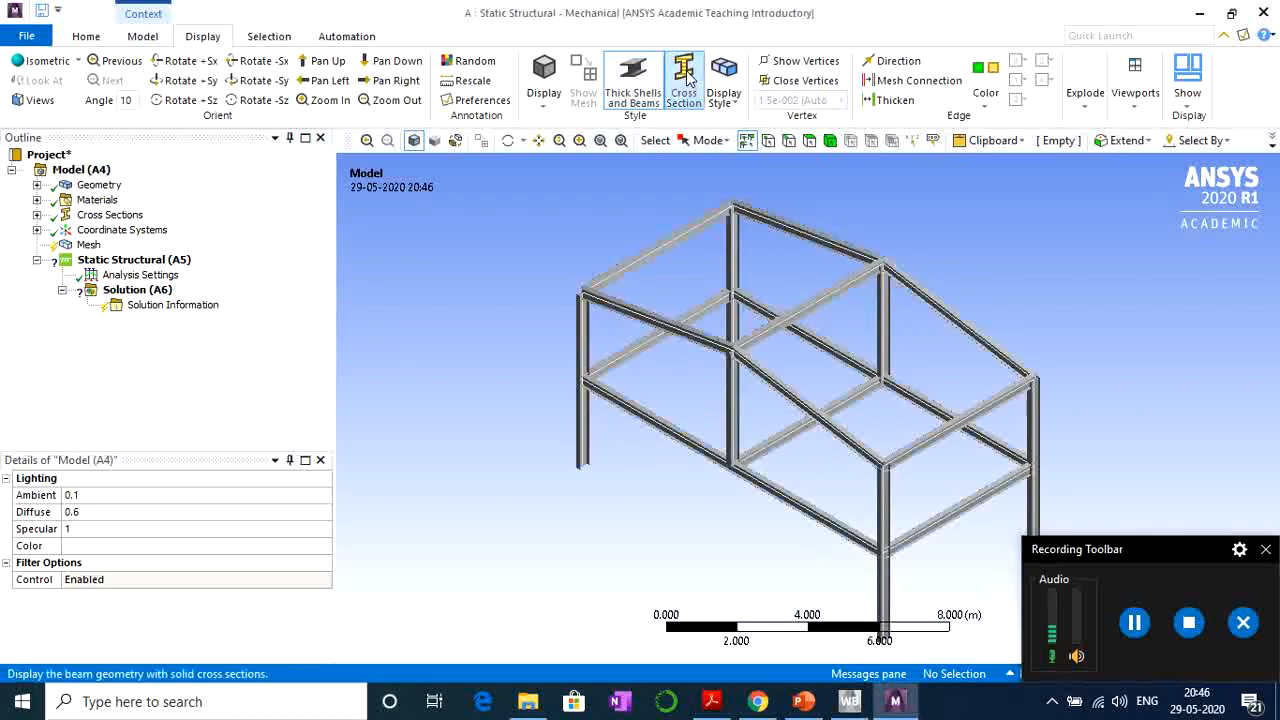
middle_drag(1060, 341, 1131, 277)
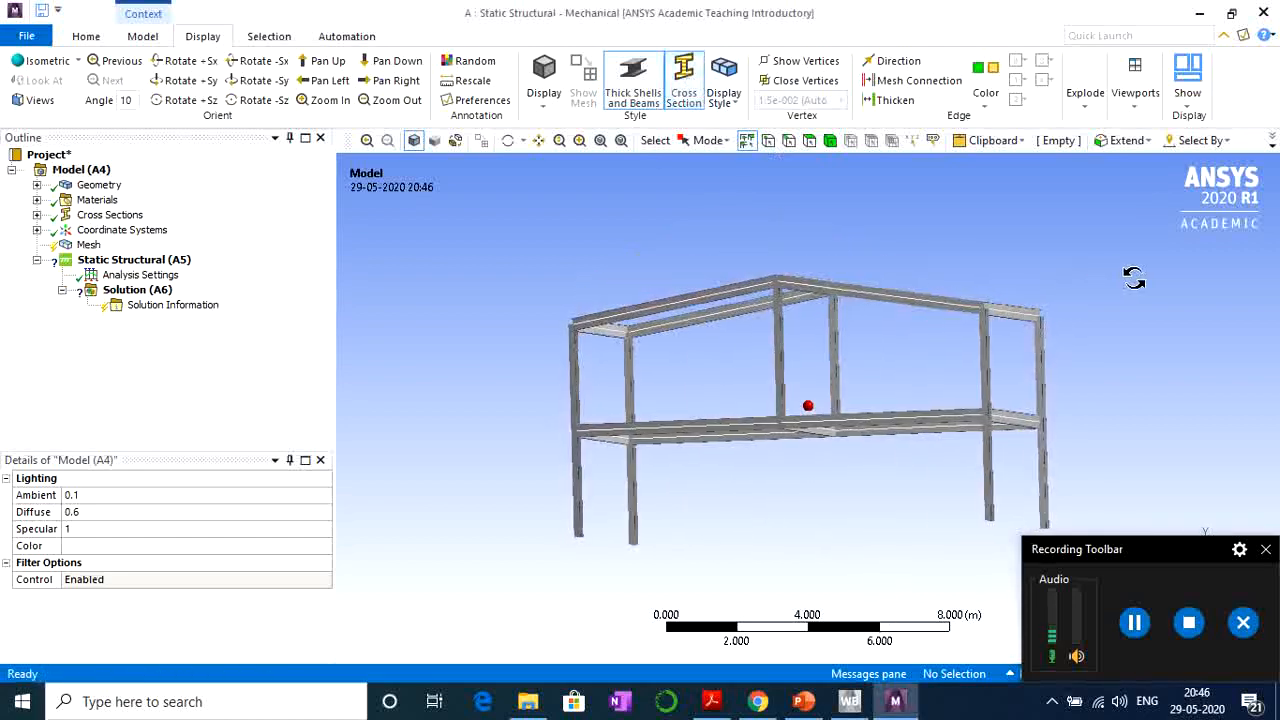
middle_drag(951, 380, 878, 424)
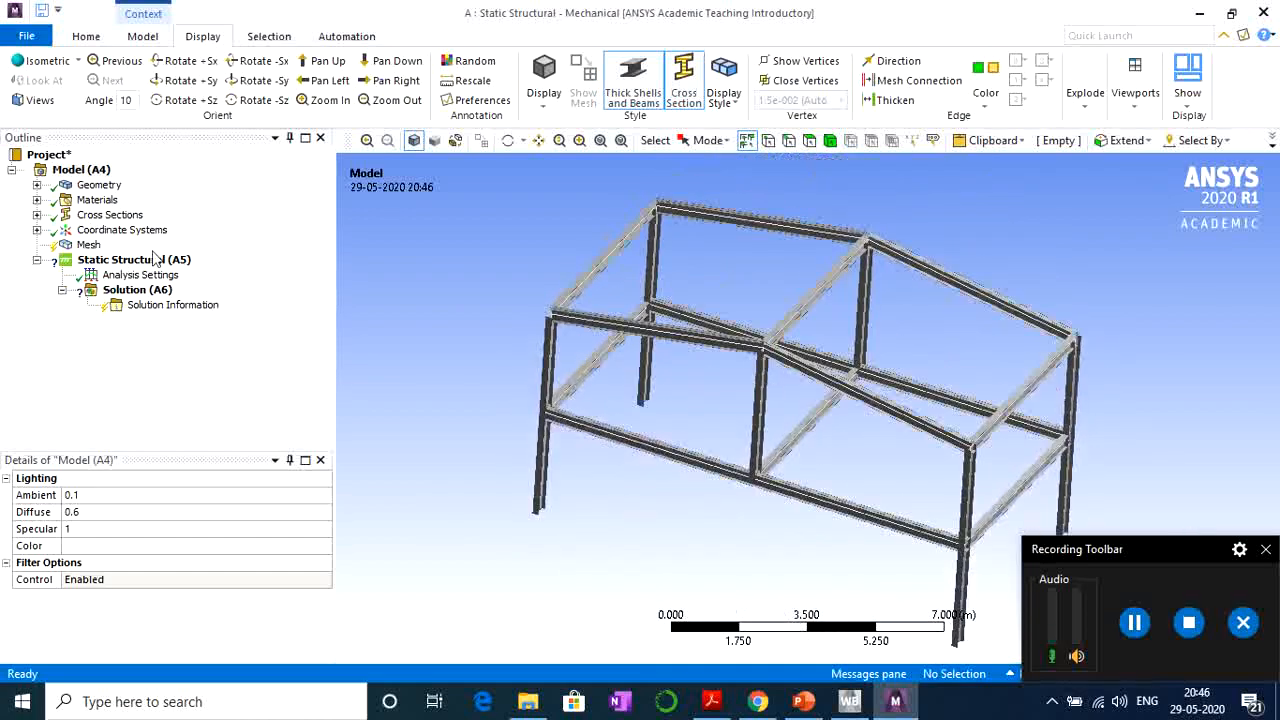
Review the cross section and material assignment of the frame's beam body under Geometry.
click(37, 186)
click(120, 200)
scroll(212, 588, down, 2)
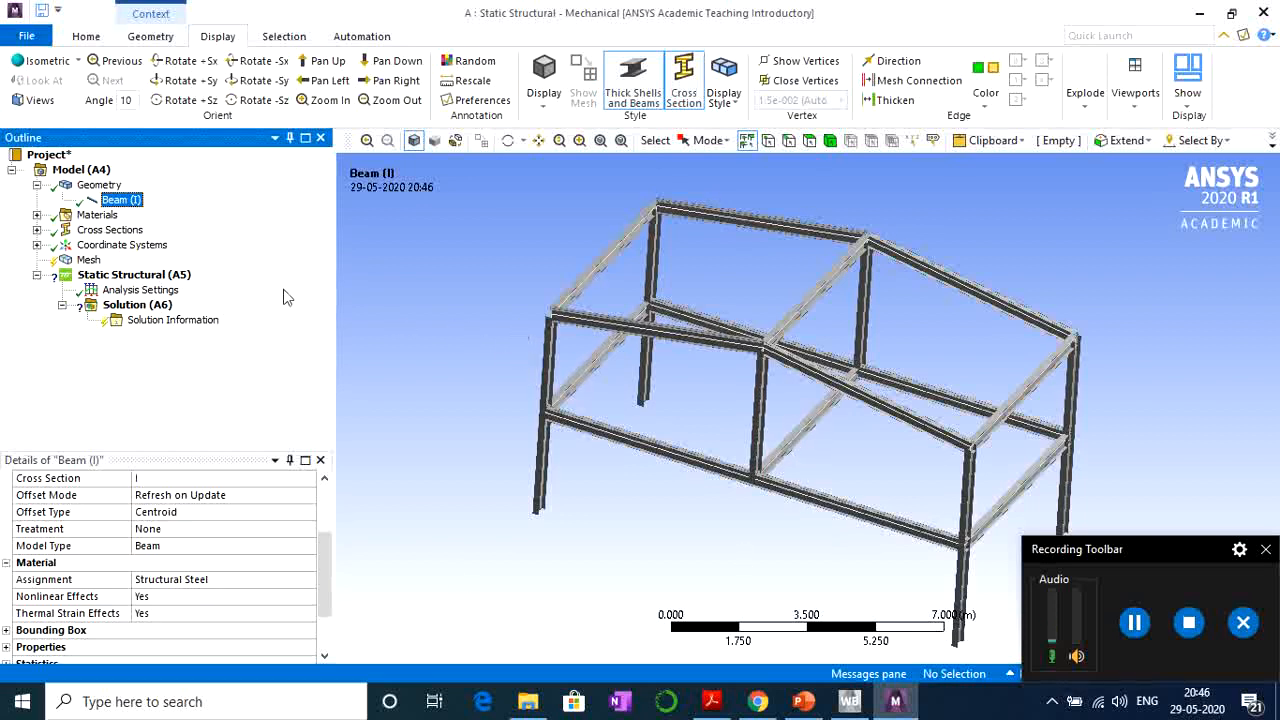
Set the mesh element size to 0.02 m and generate the mesh.
click(89, 261)
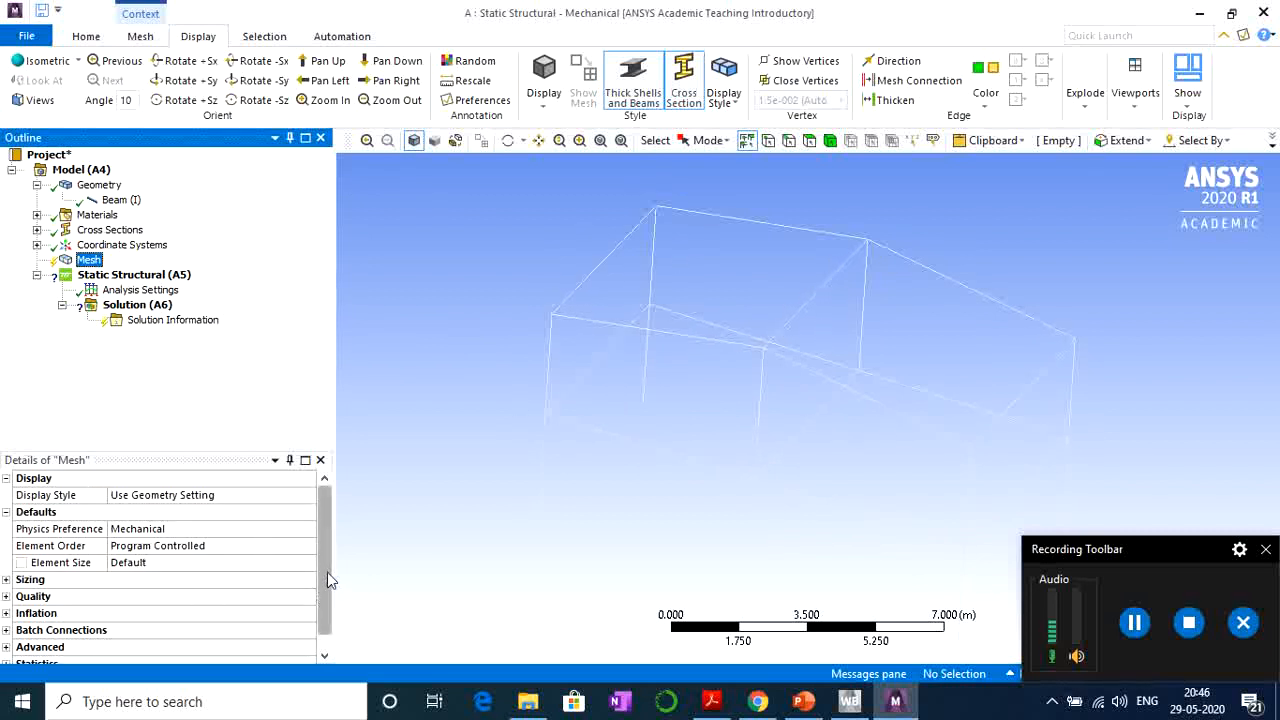
click(320, 625)
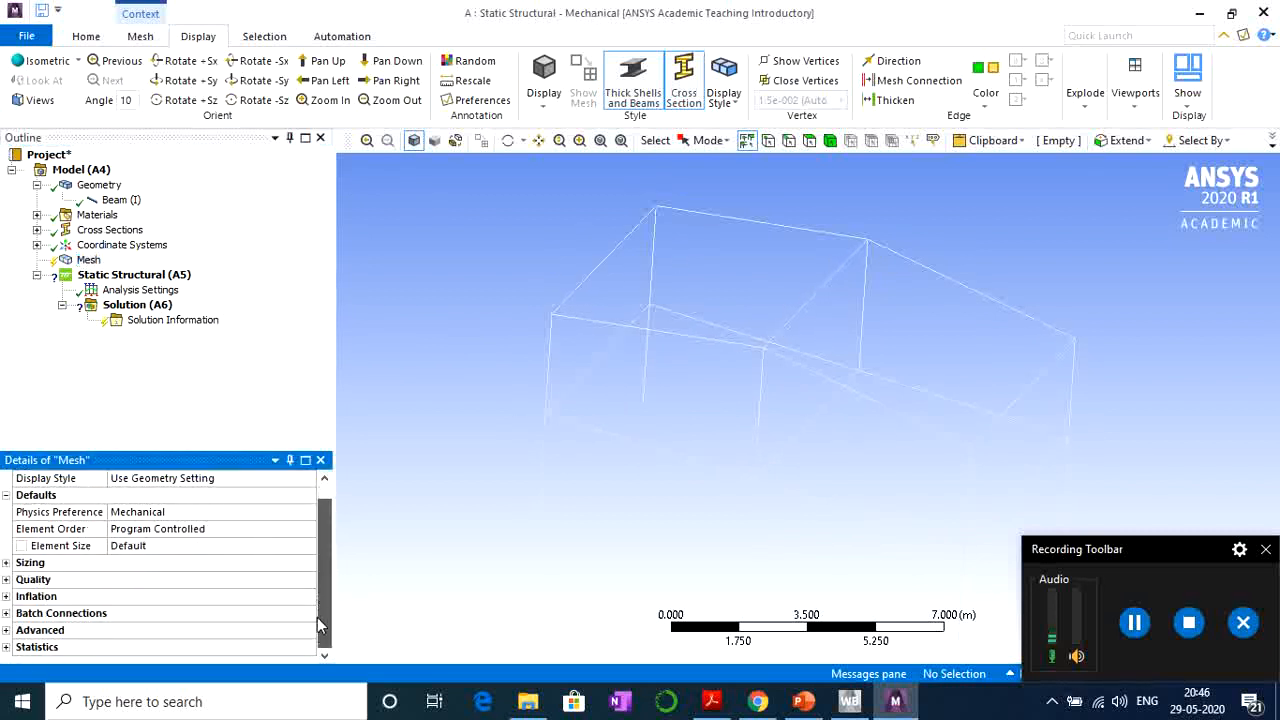
click(153, 546)
click(157, 546)
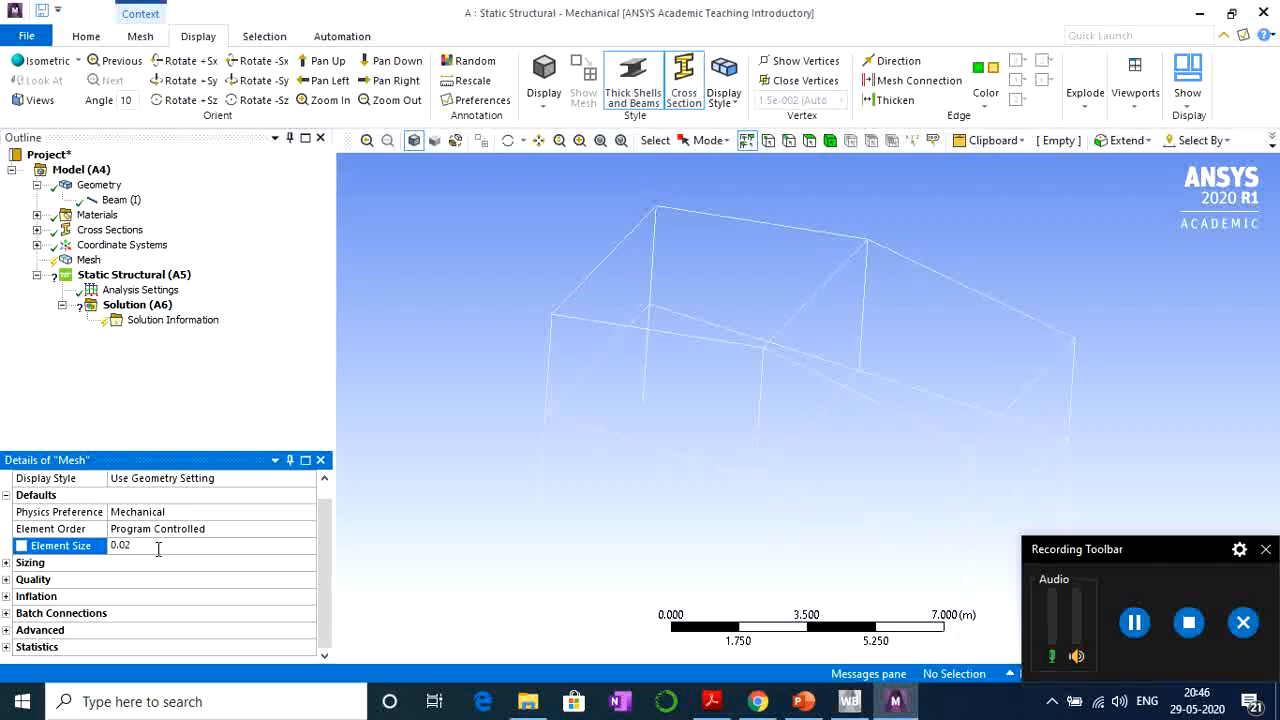
key(Return)
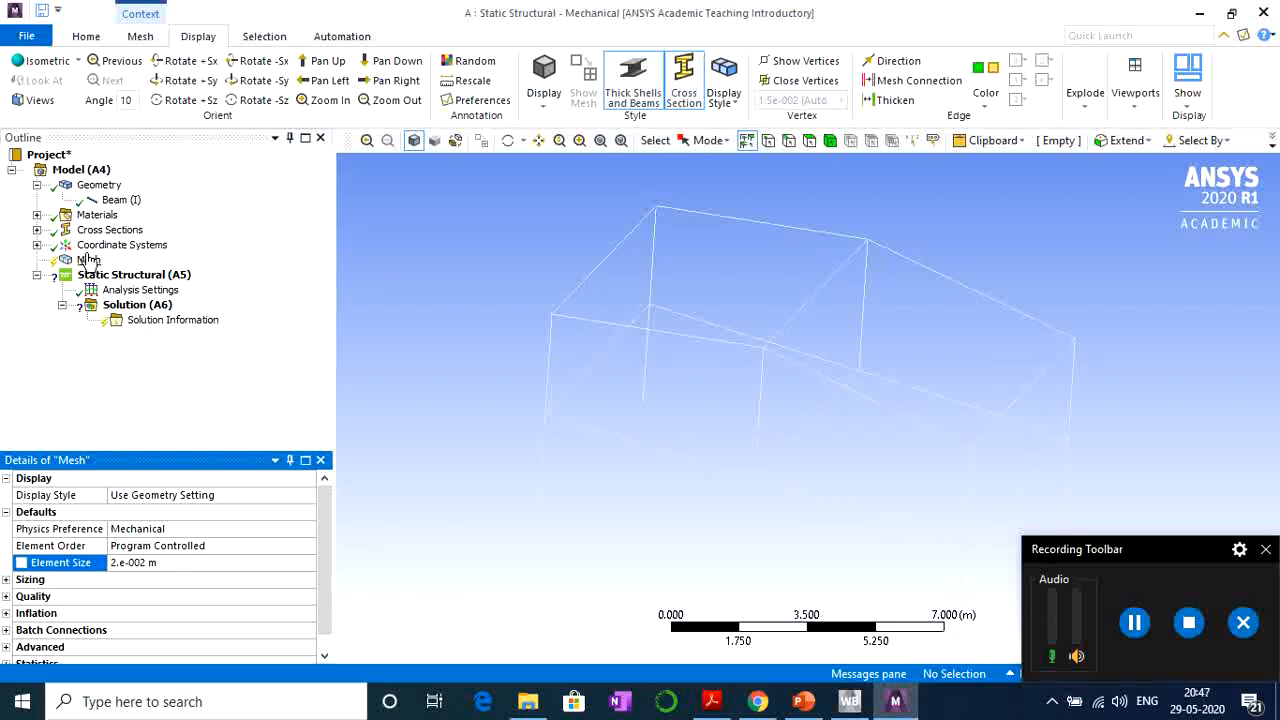
right_click(86, 261)
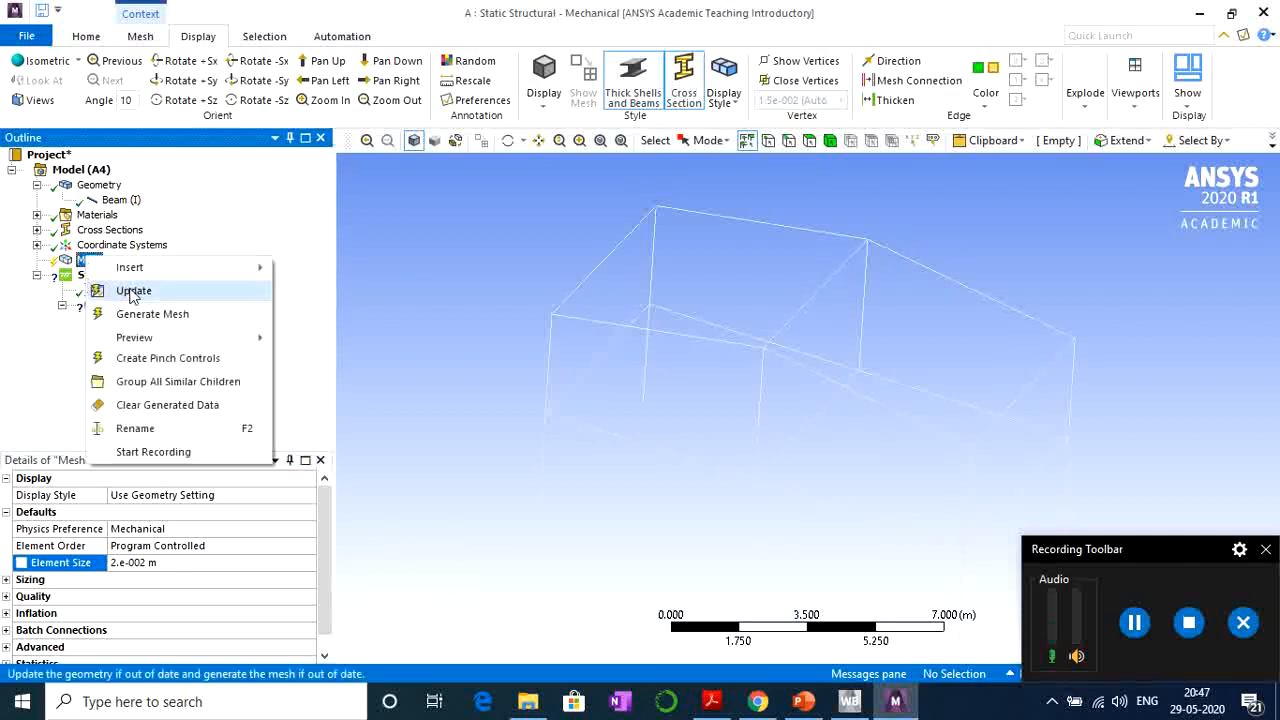
click(152, 314)
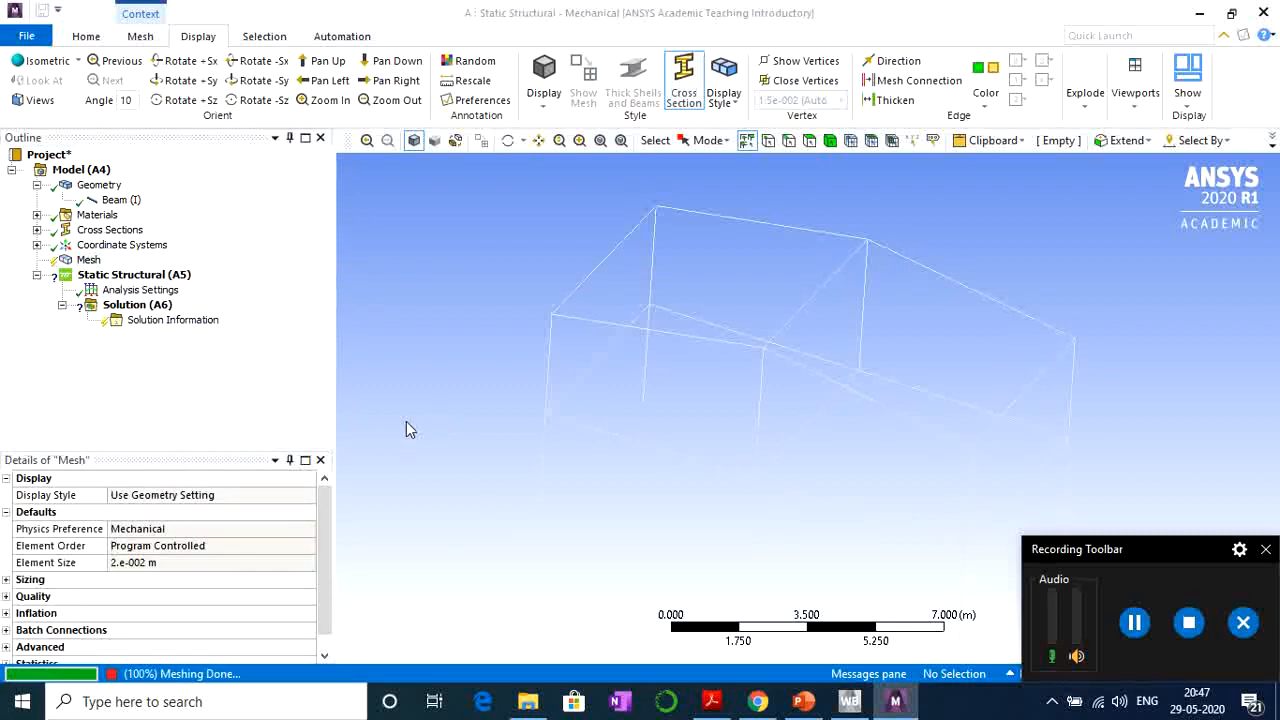
Examine the density of the generated mesh on the frame's beams and joints.
middle_drag(646, 462, 700, 277)
scroll(589, 288, up, 3)
scroll(955, 305, up, 2)
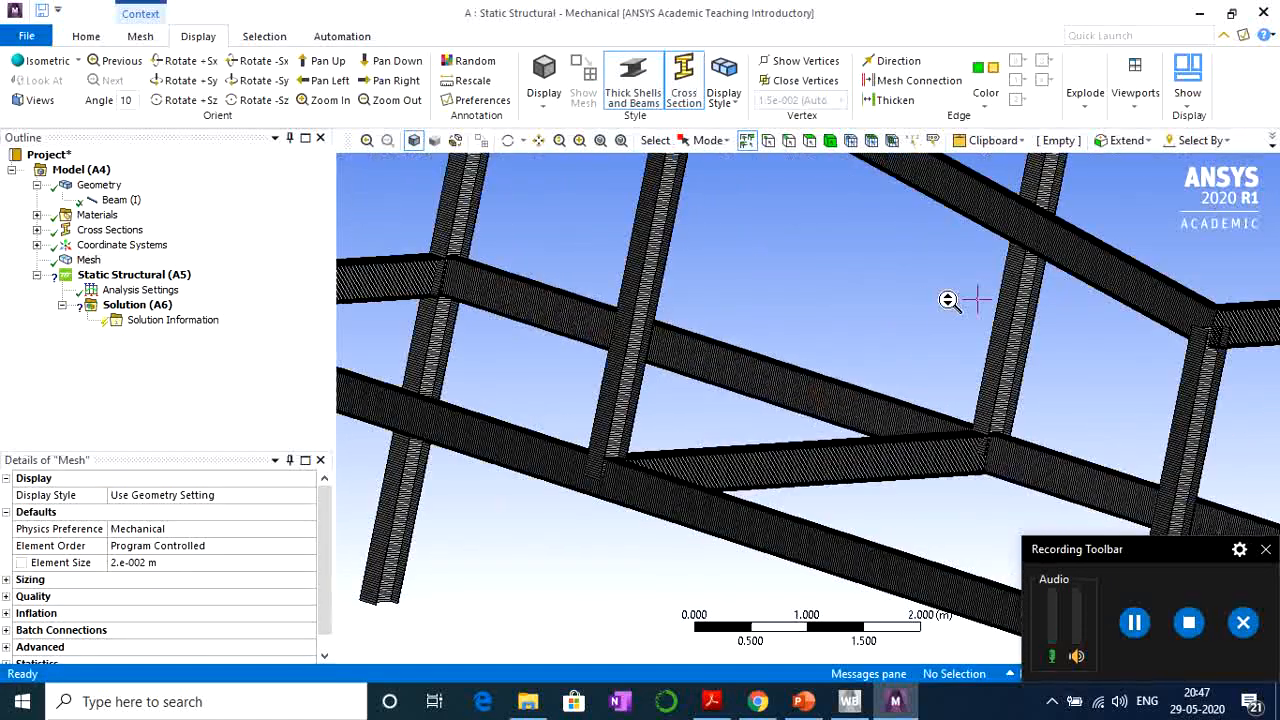
mouse_move(991, 380)
middle_down()
mouse_move(1000, 346)
mouse_move(1008, 371)
middle_up()
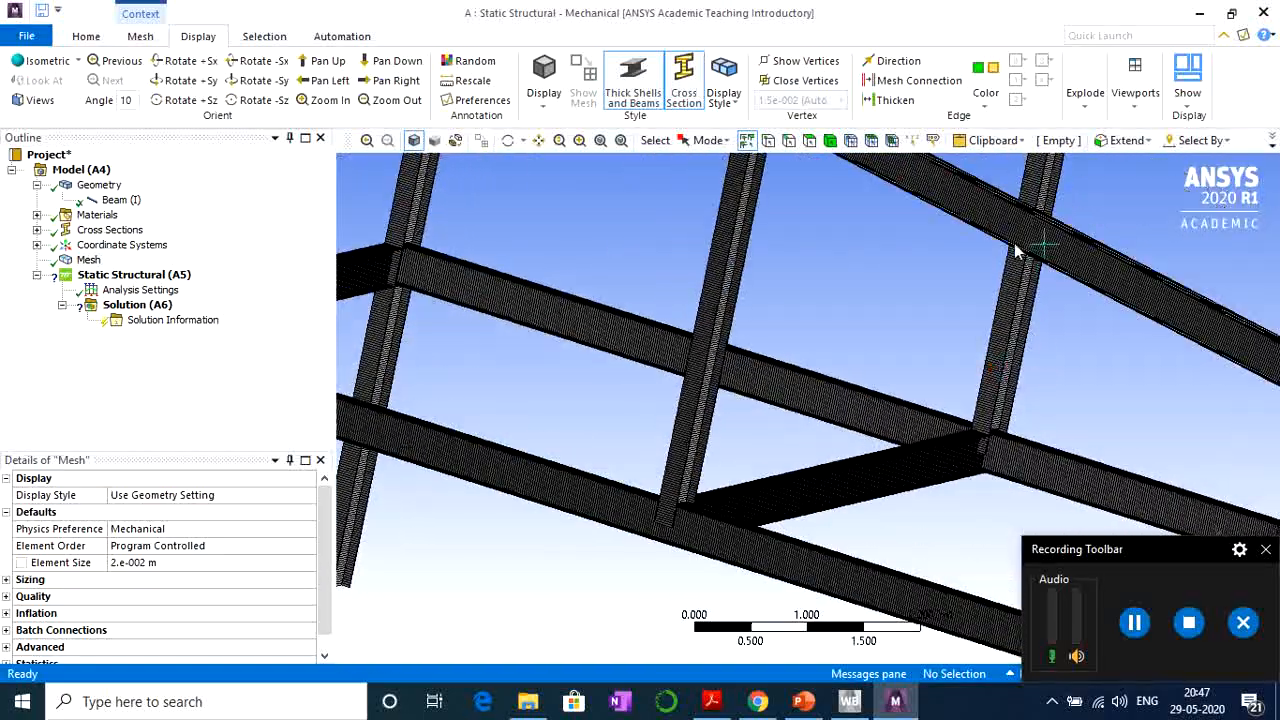
scroll(1020, 280, down, 3)
scroll(1025, 284, up, 5)
scroll(1022, 283, down, 5)
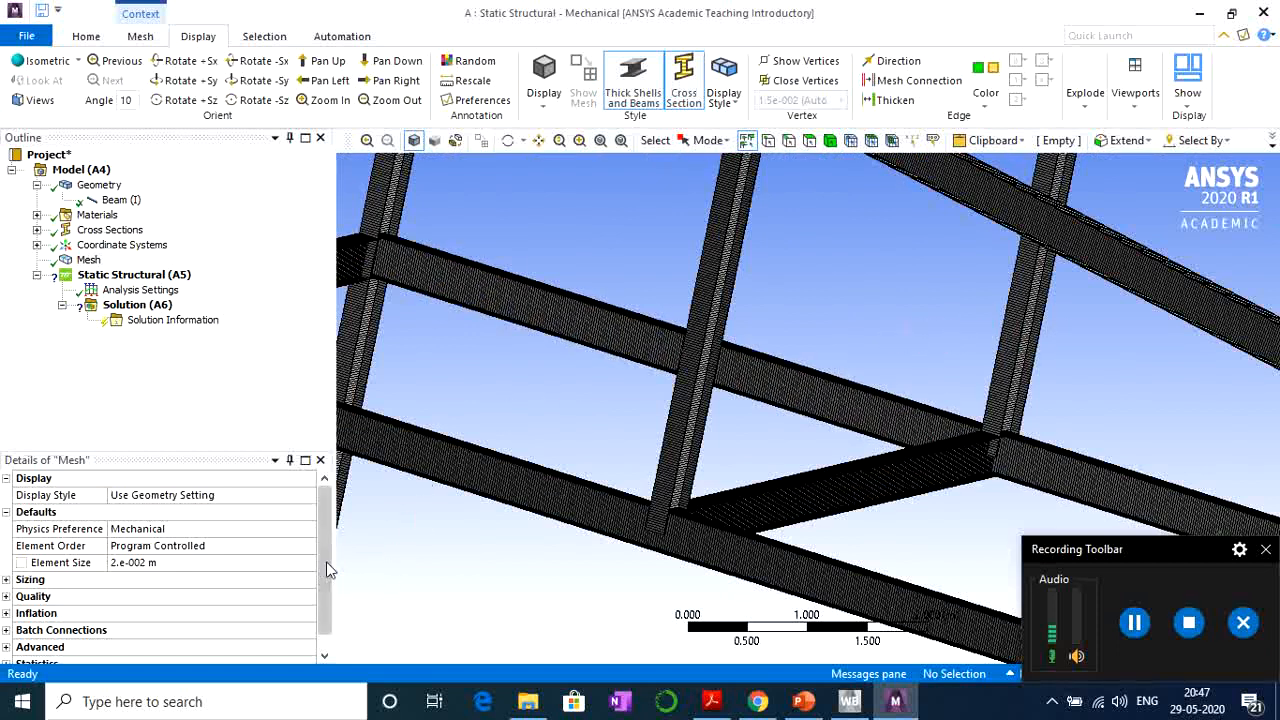
Set the mesh element size to 0.2 m and update the frame's mesh.
click(164, 563)
click(135, 569)
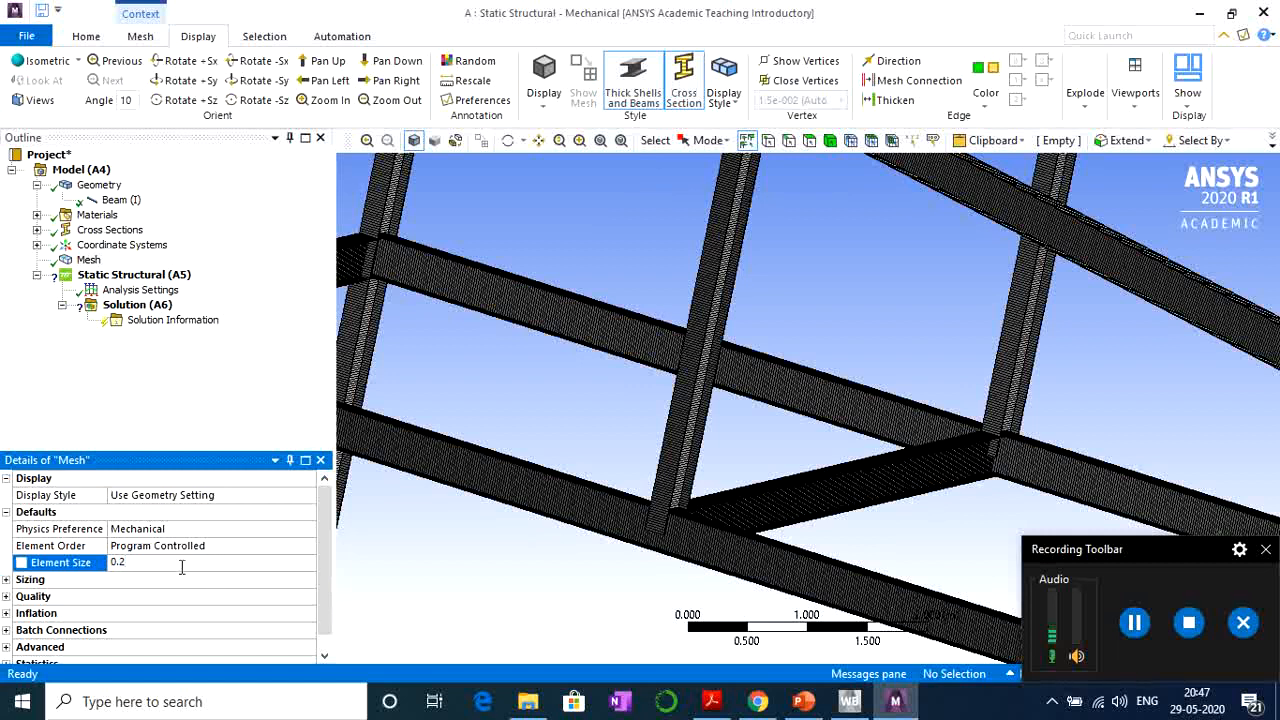
key(Return)
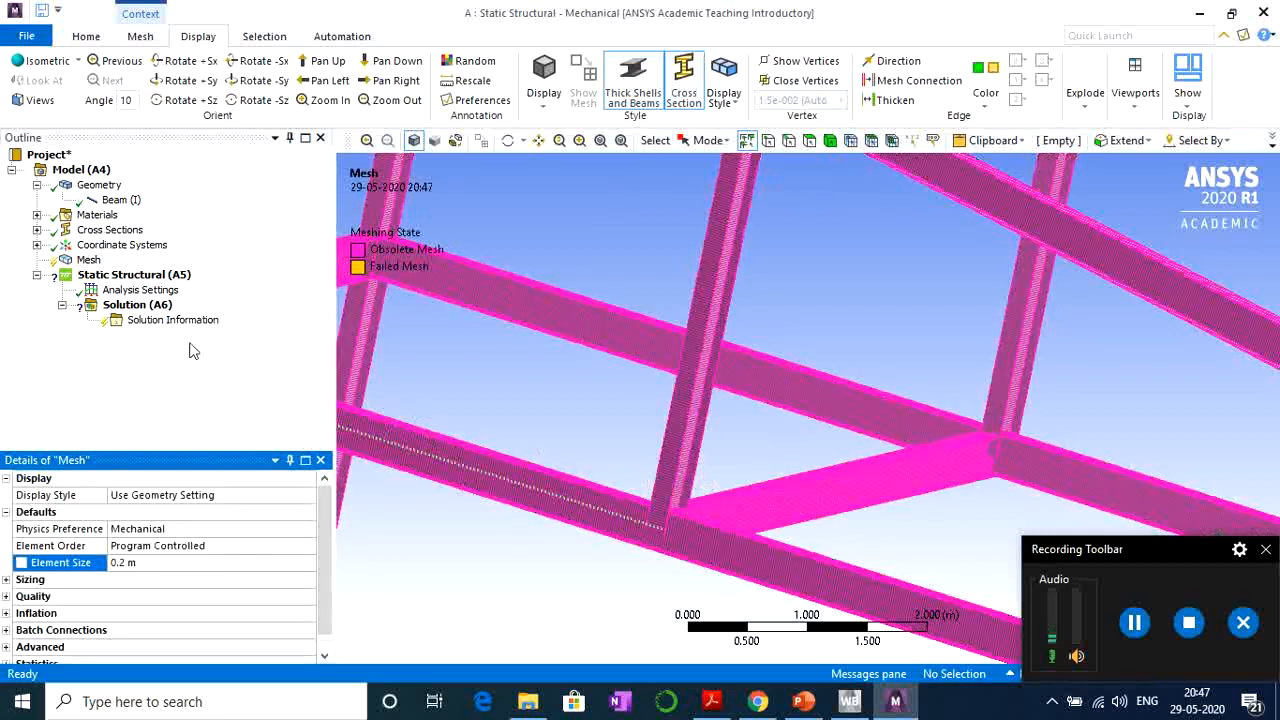
right_click(88, 259)
click(128, 290)
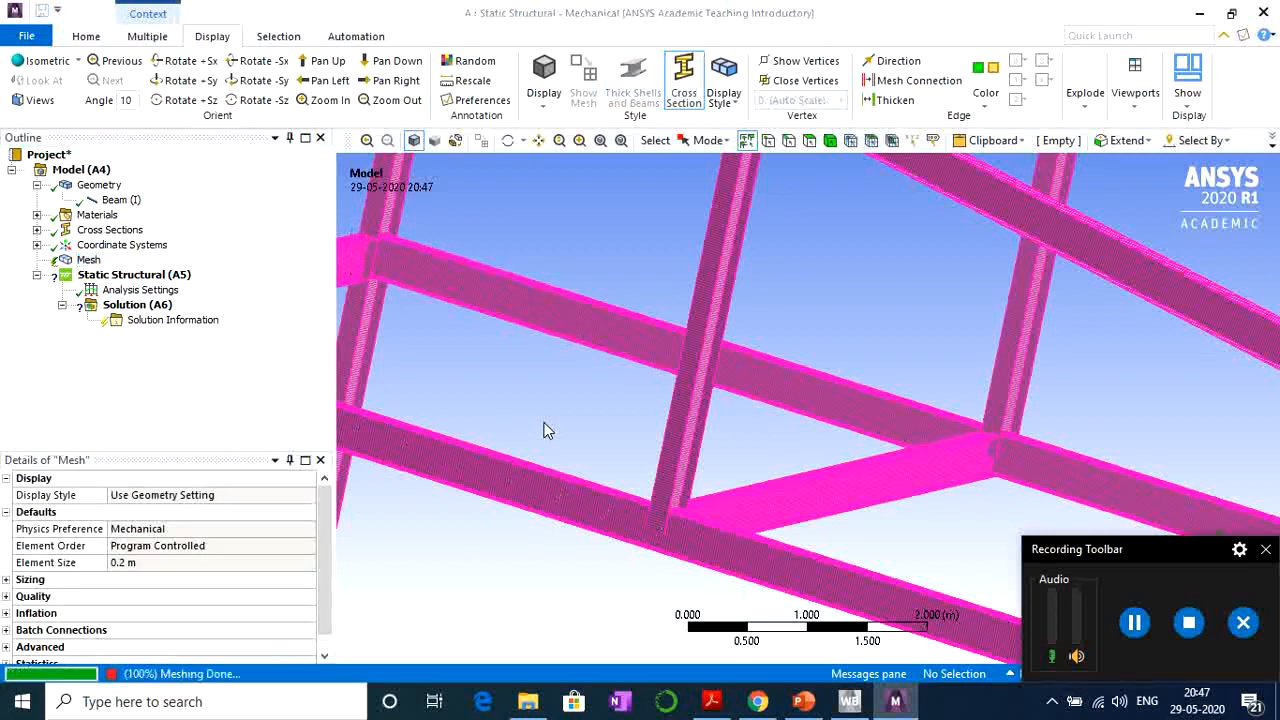
scroll(547, 431, down, 2)
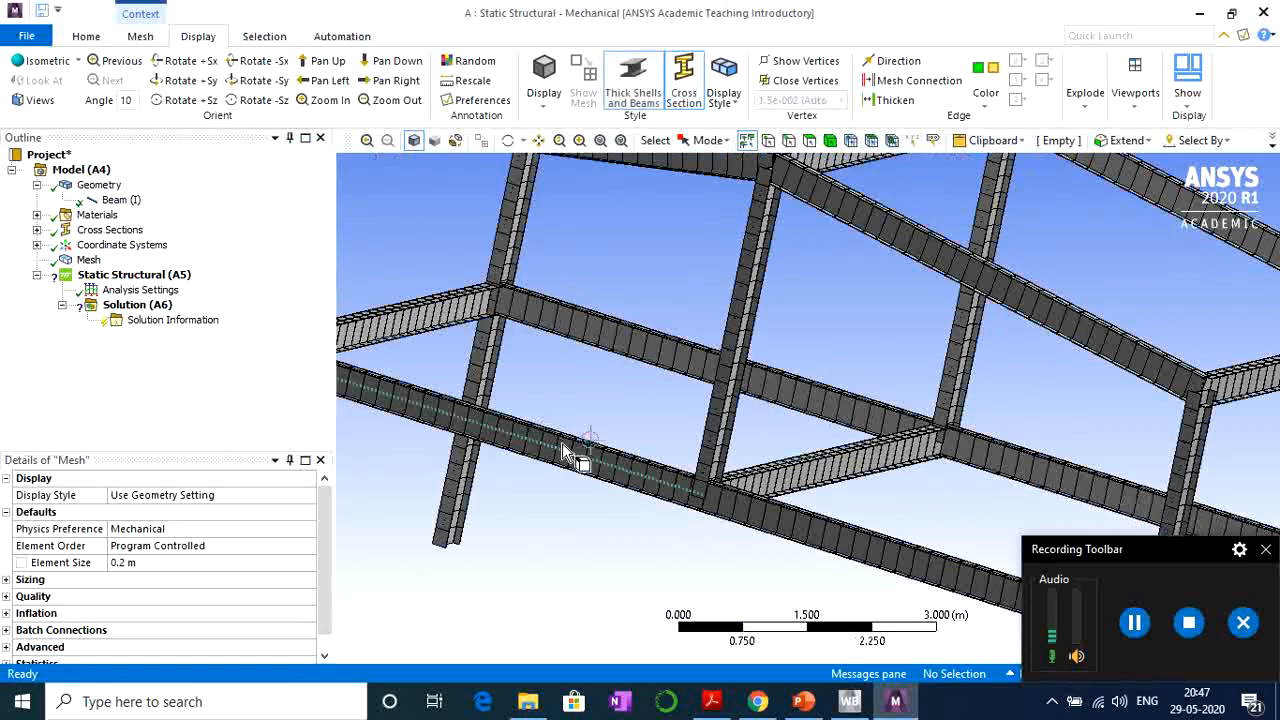
scroll(552, 434, down, 2)
middle_drag(617, 500, 666, 532)
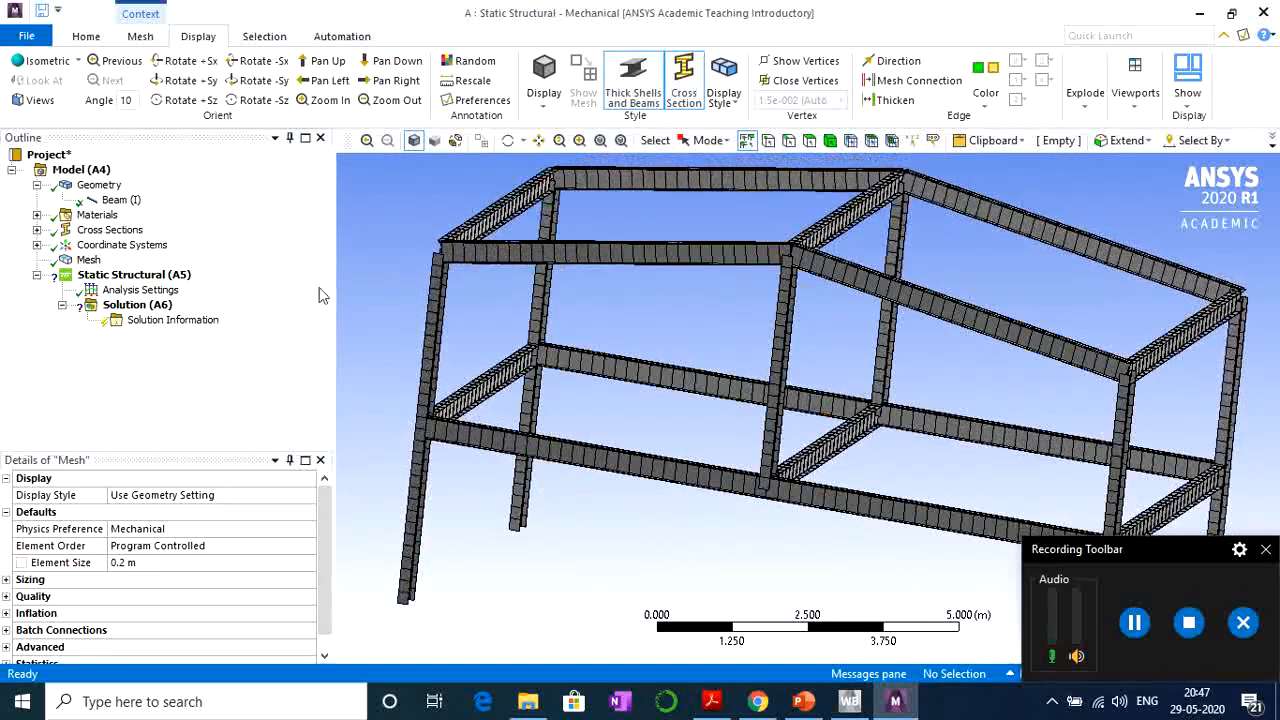
Insert a fixed support in the static structural analysis and scope it to the four column base vertices.
click(160, 276)
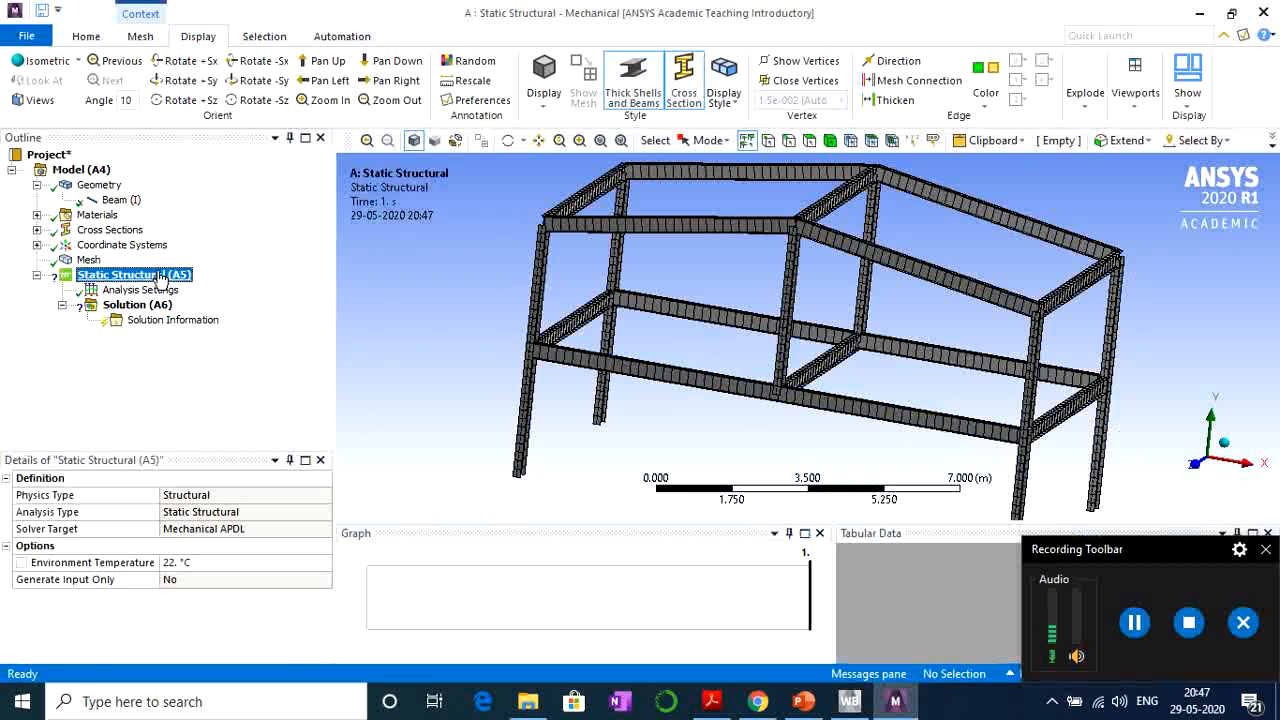
right_click(160, 277)
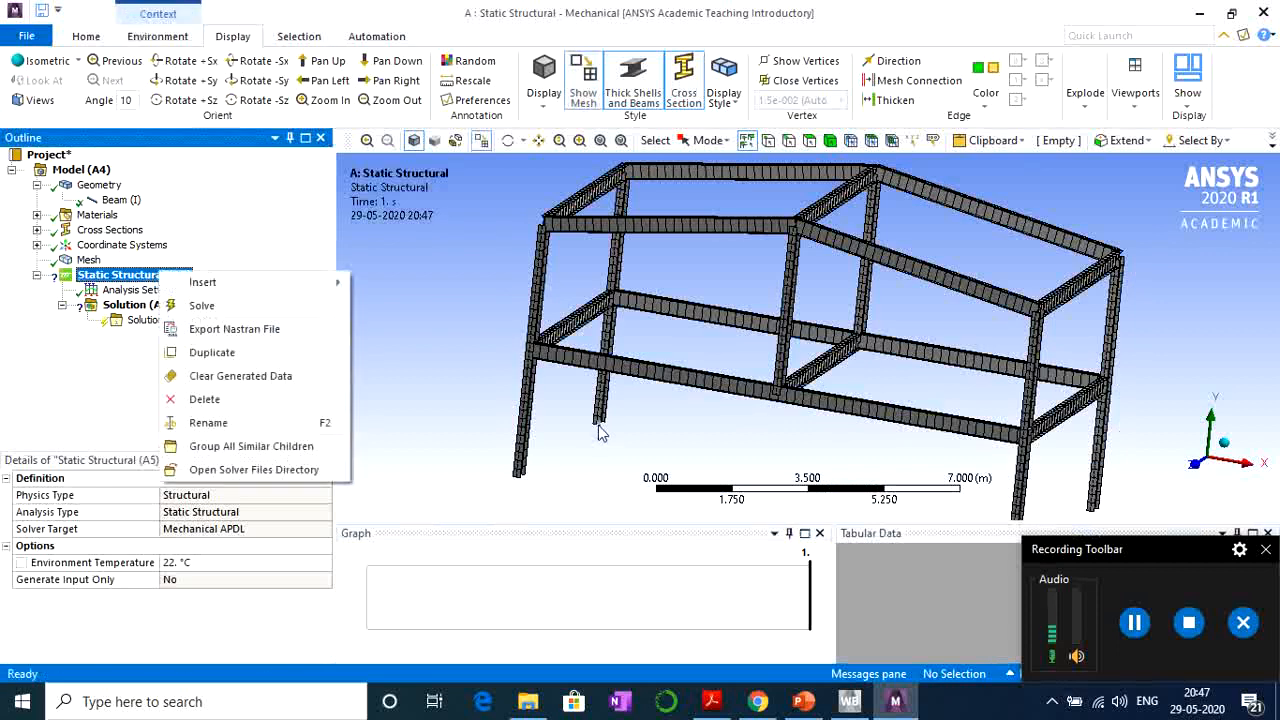
mouse_move(220, 287)
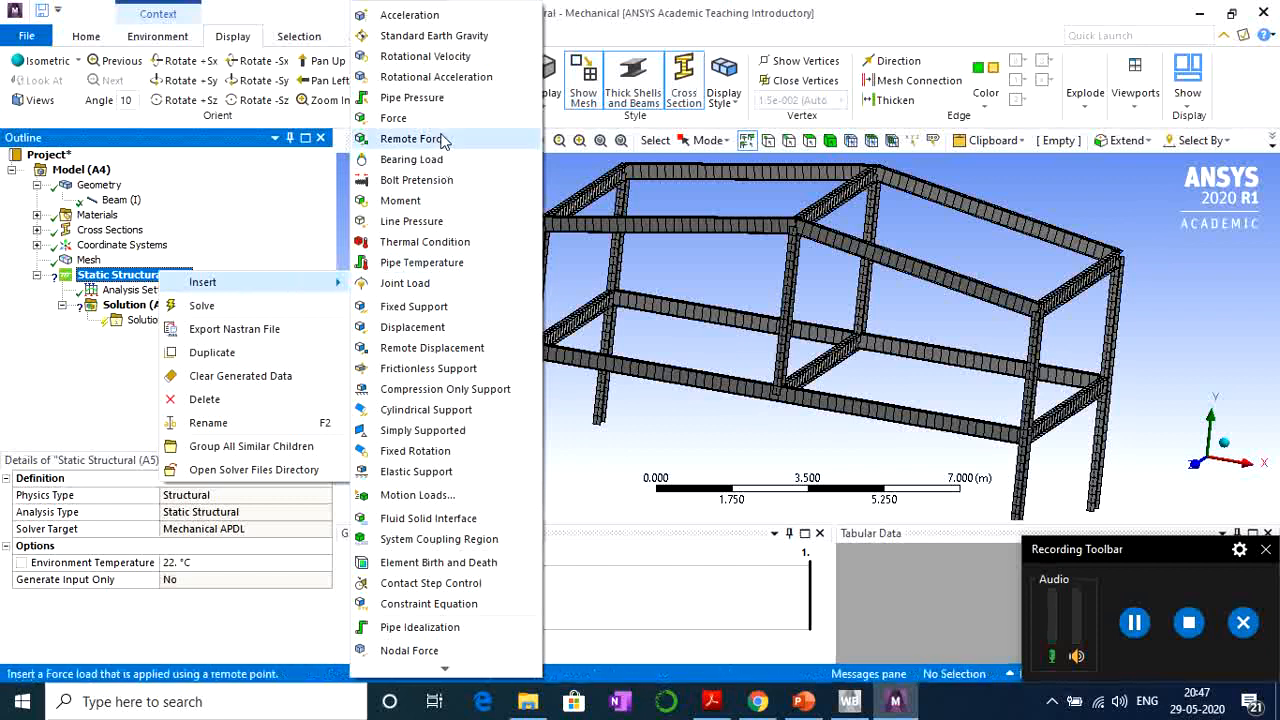
click(446, 310)
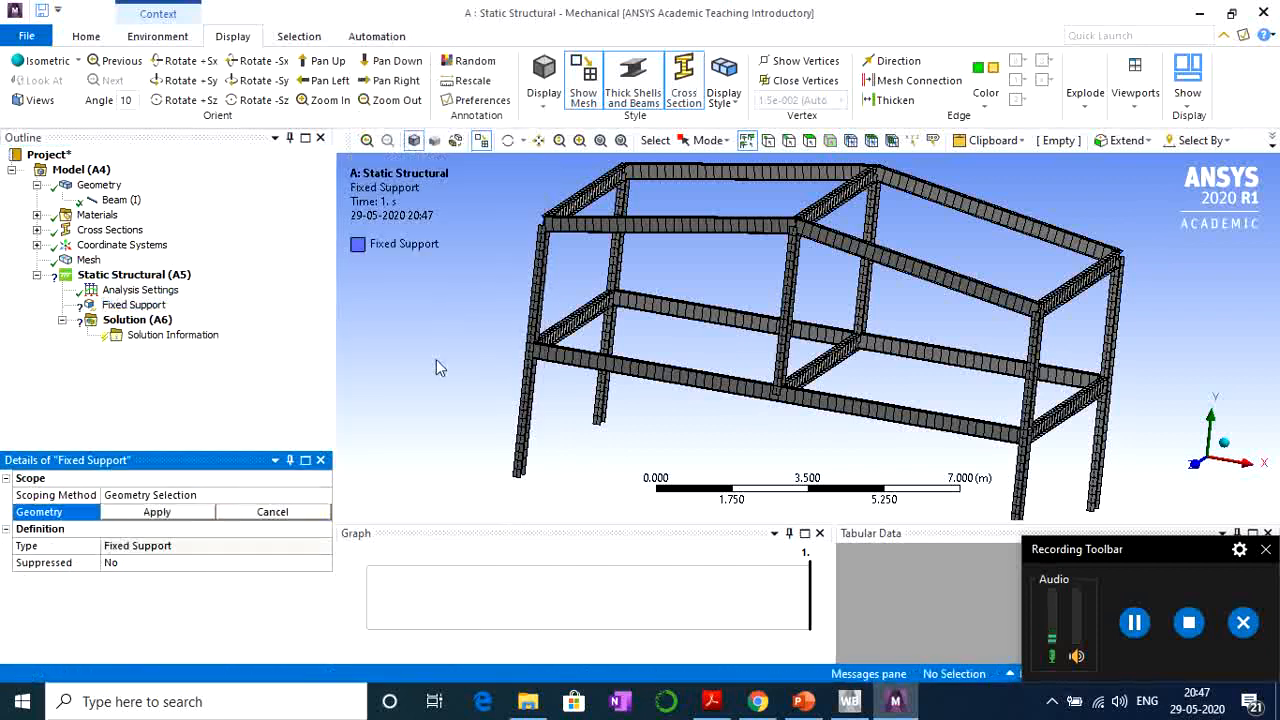
click(519, 474)
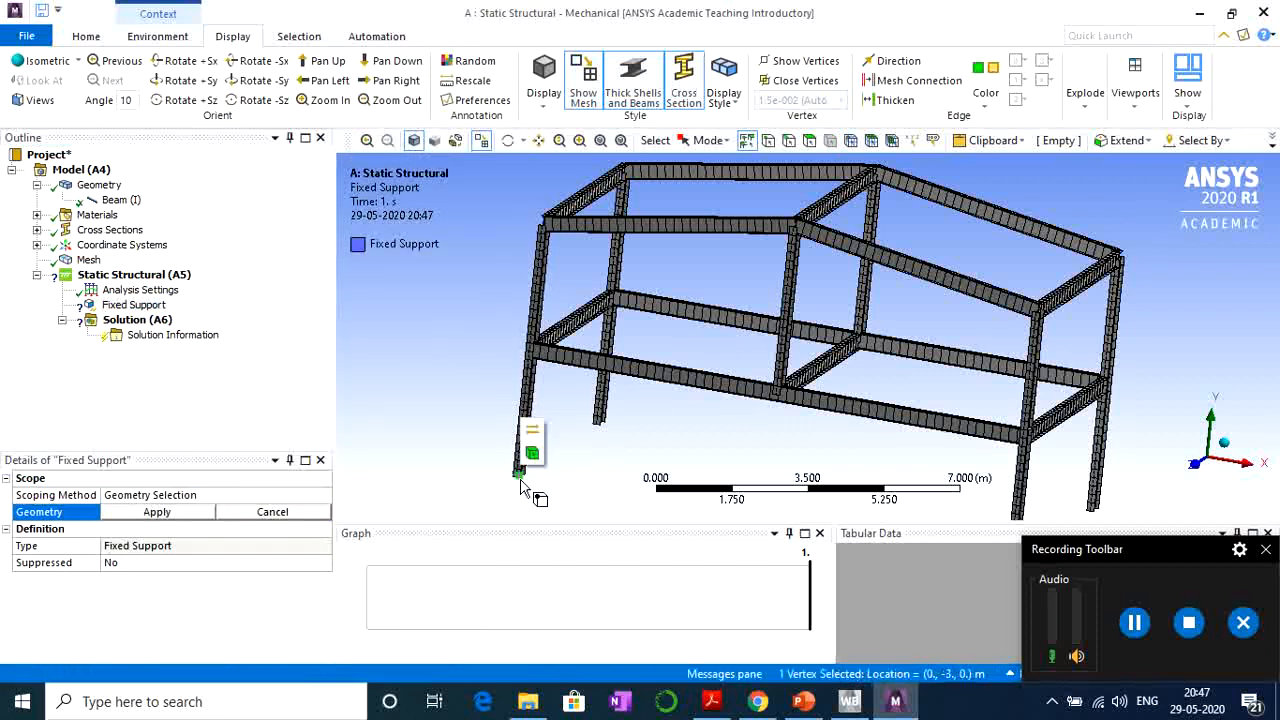
ctrl+click(602, 421)
scroll(575, 436, down, 2)
scroll(575, 436, down, 1)
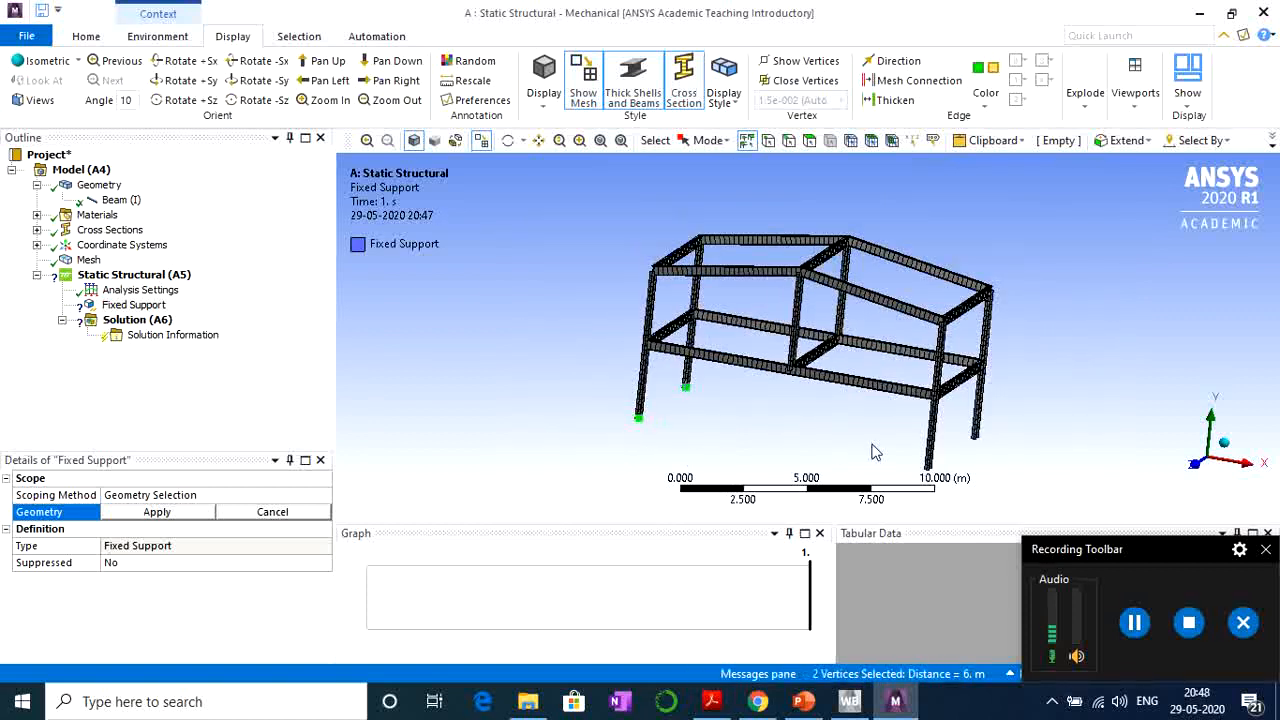
ctrl+click(927, 468)
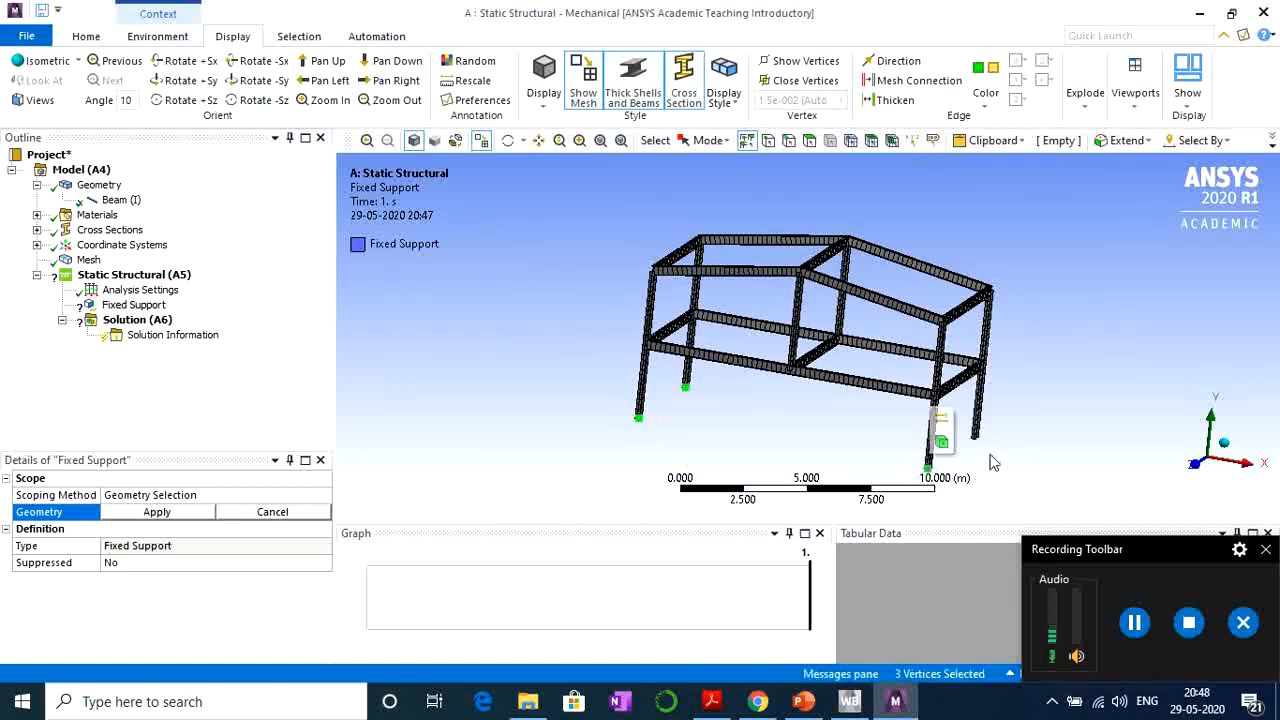
ctrl+click(975, 437)
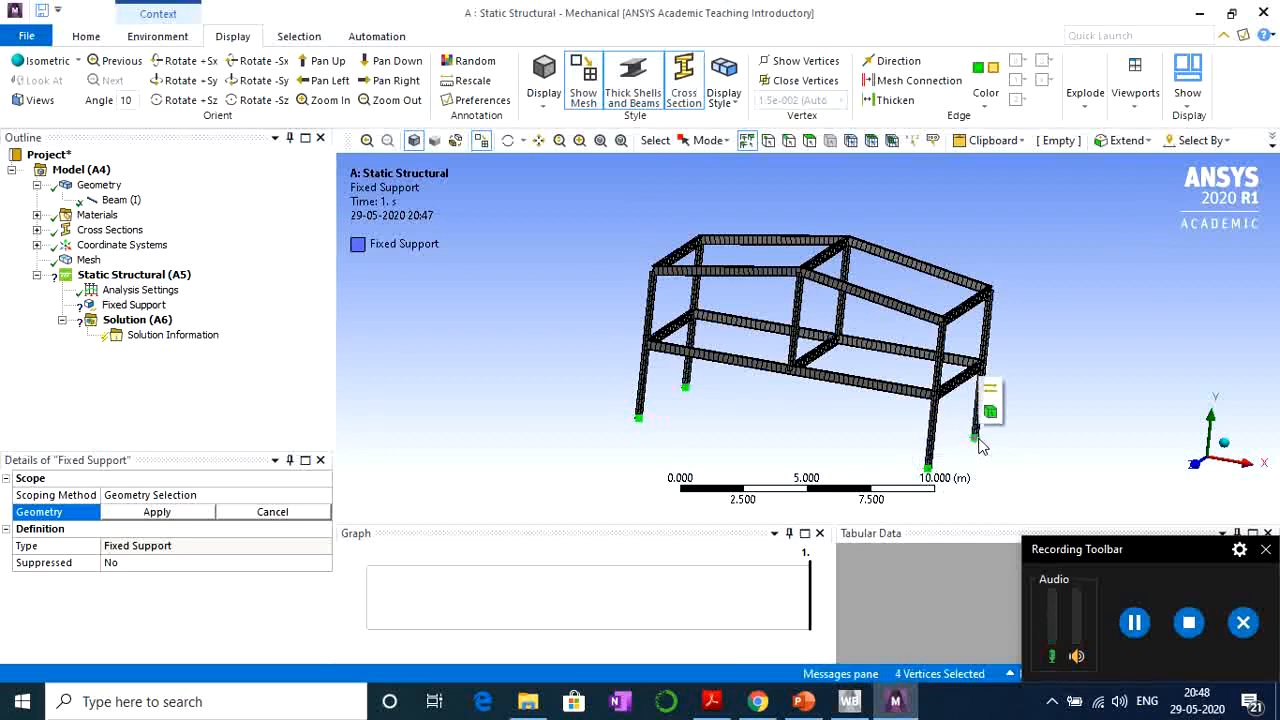
click(199, 516)
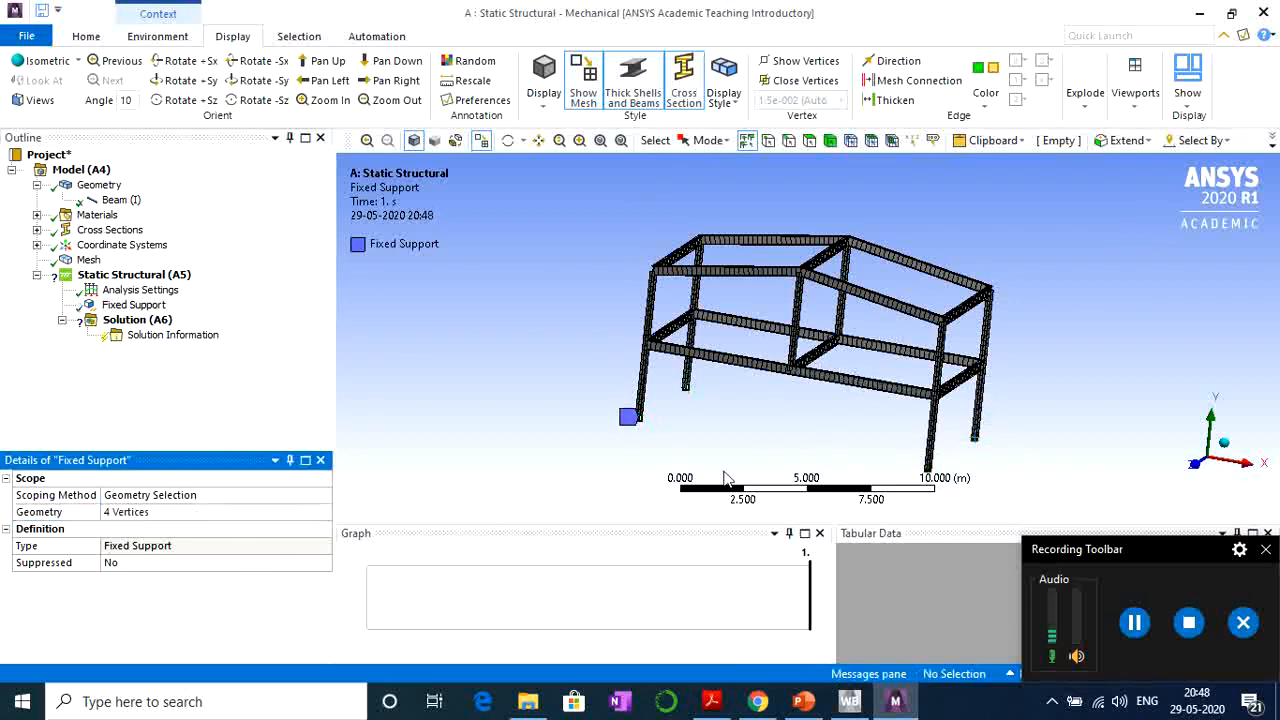
middle_drag(791, 426, 766, 420)
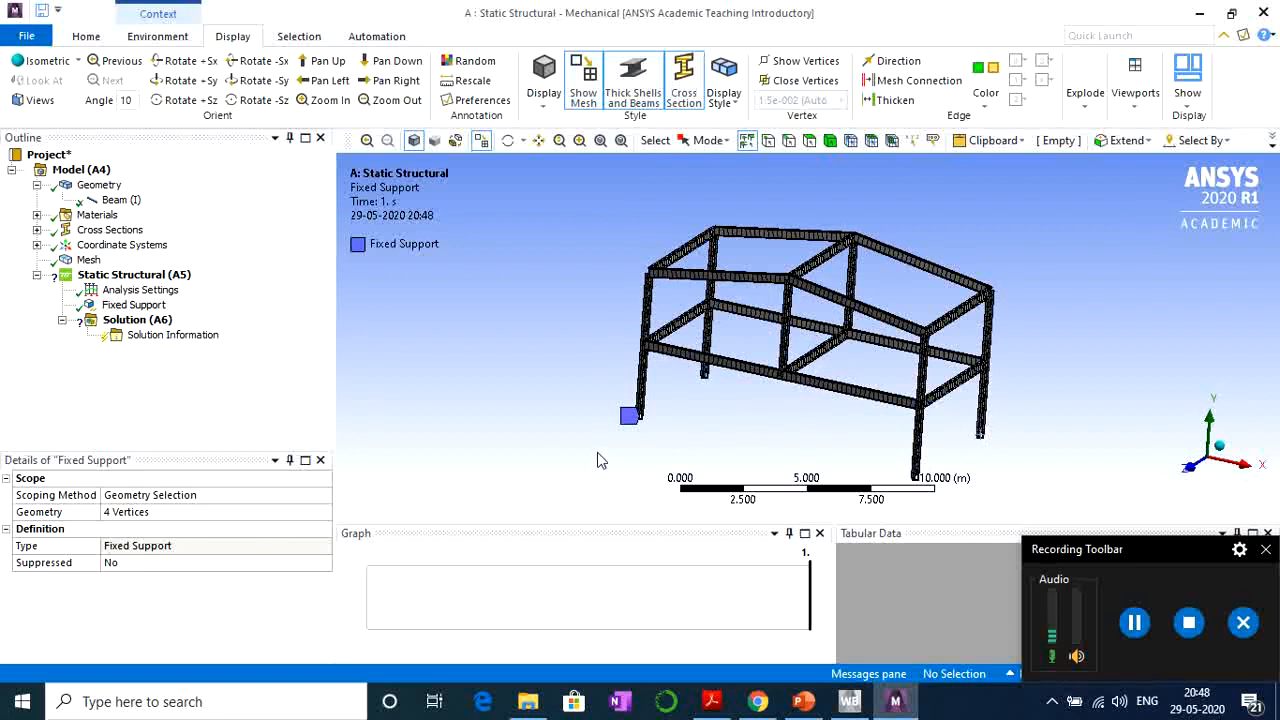
Insert a line pressure load and scope it to the seven beam edges of the frame's lower level.
right_click(150, 275)
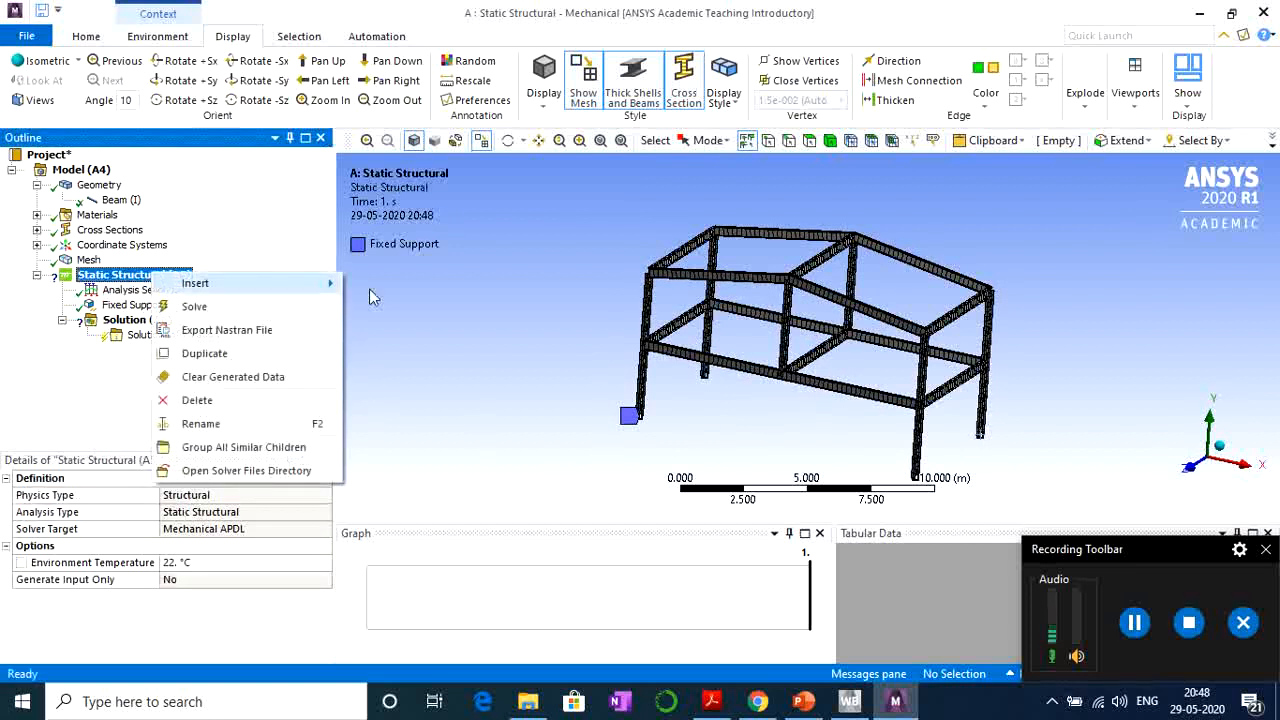
mouse_move(207, 286)
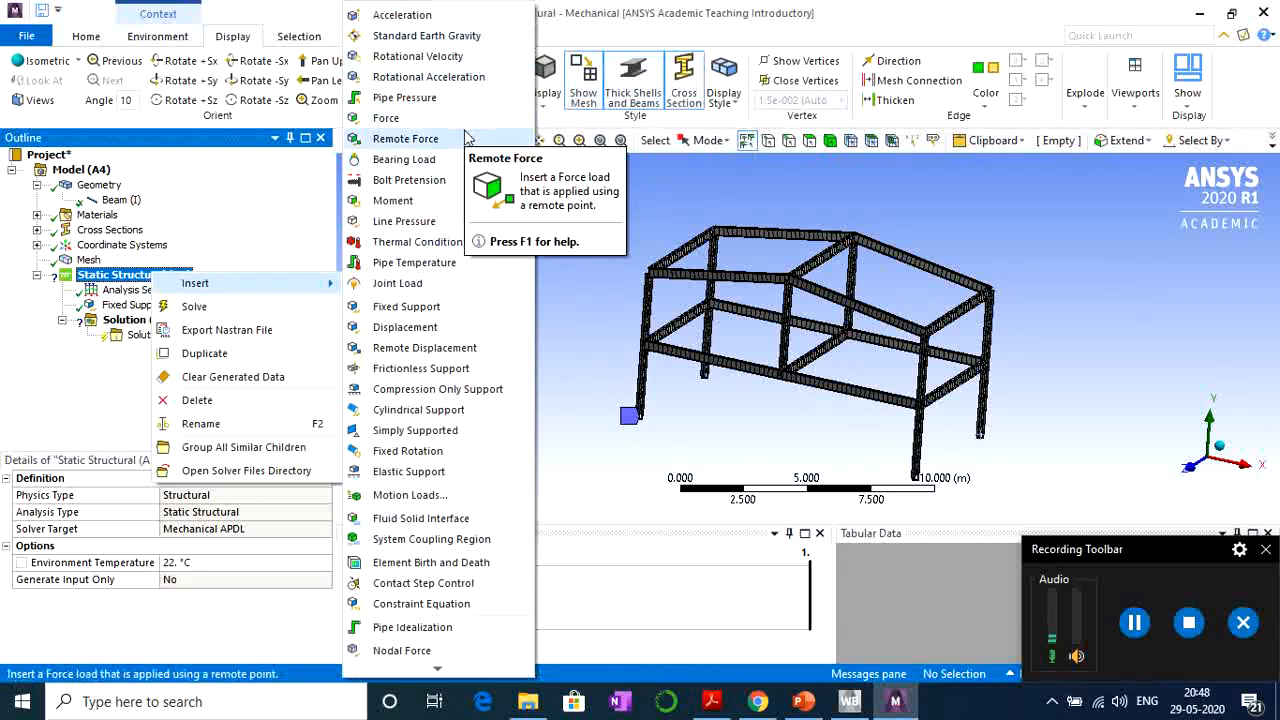
click(413, 223)
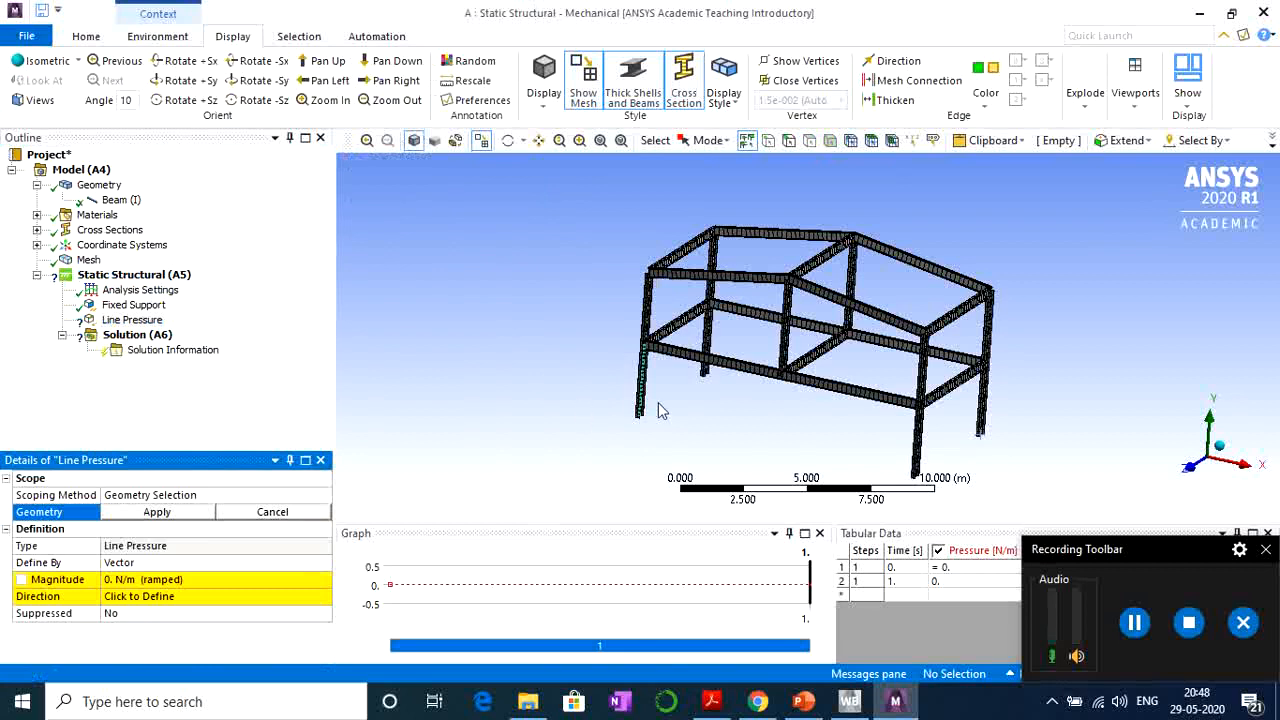
scroll(709, 397, up, 2)
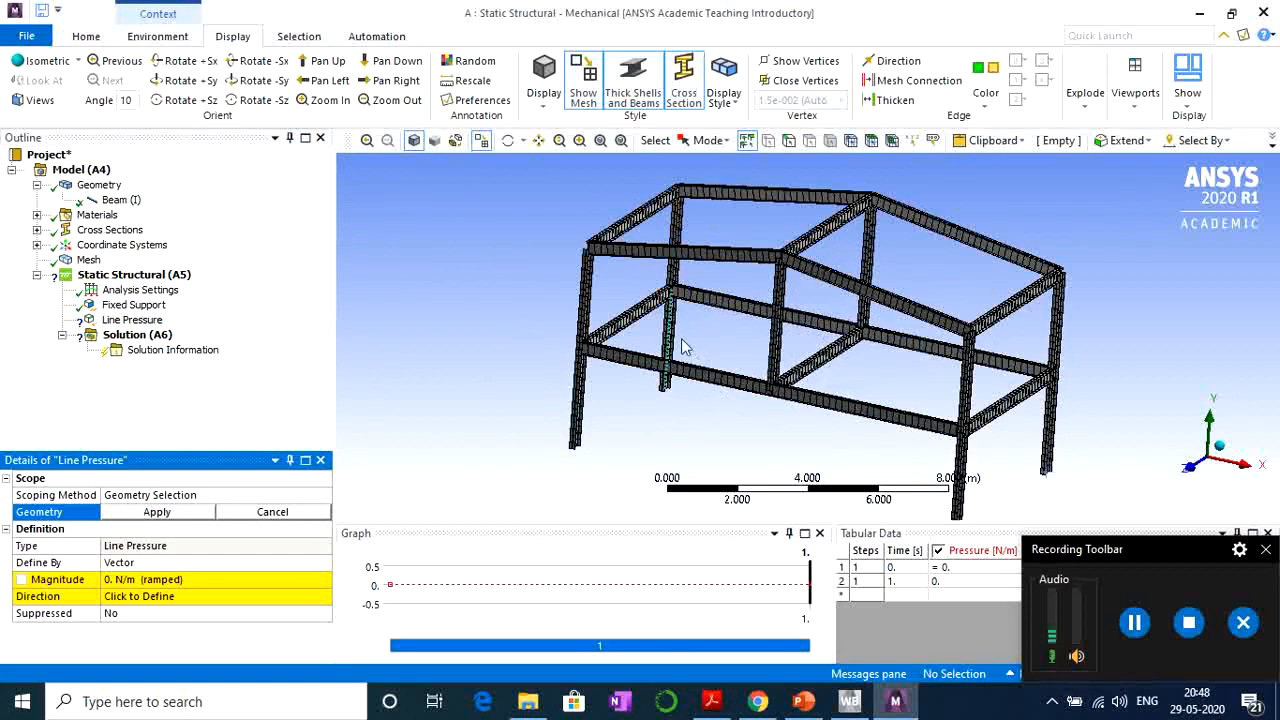
click(645, 300)
ctrl+click(752, 316)
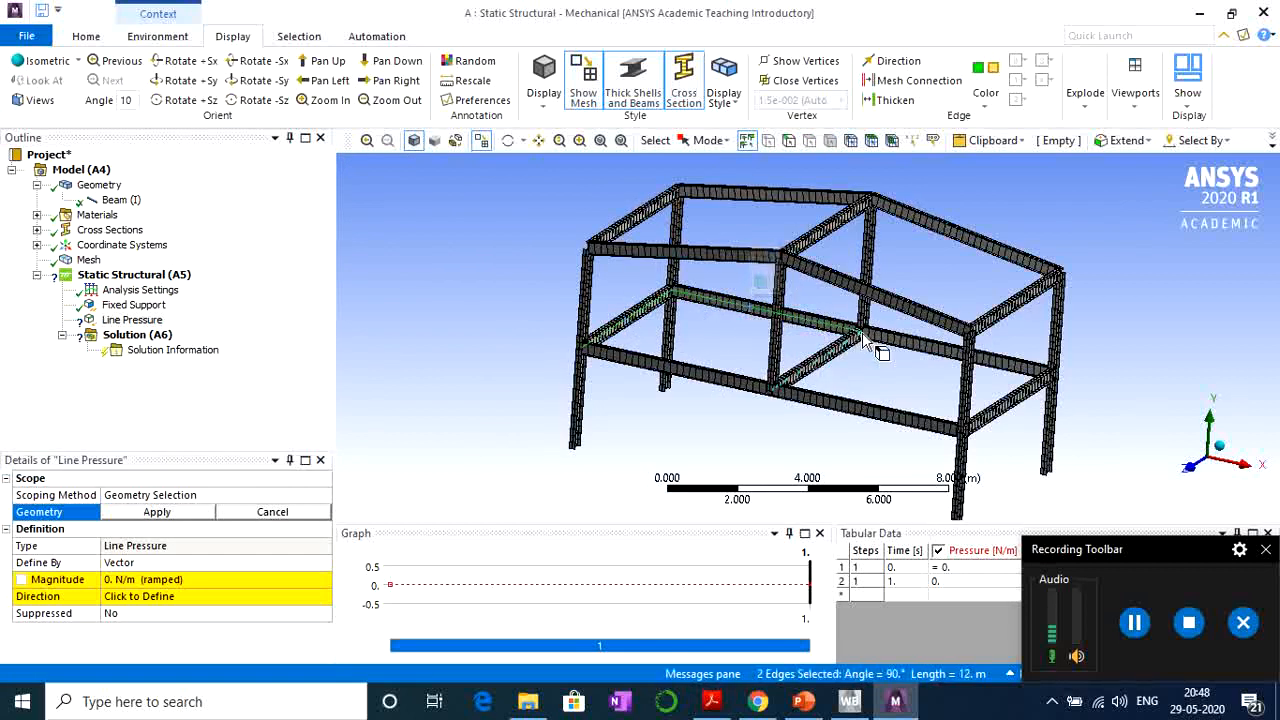
ctrl+click(915, 348)
ctrl+click(1010, 406)
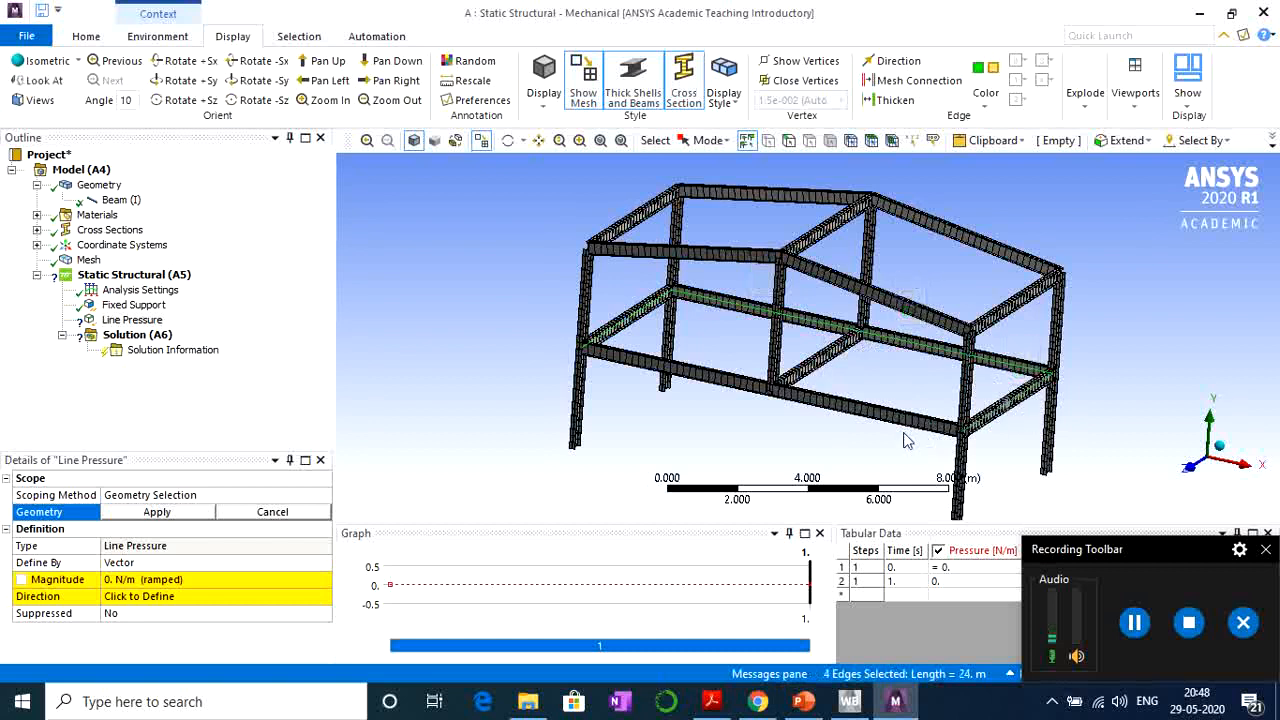
ctrl+click(908, 424)
ctrl+click(829, 371)
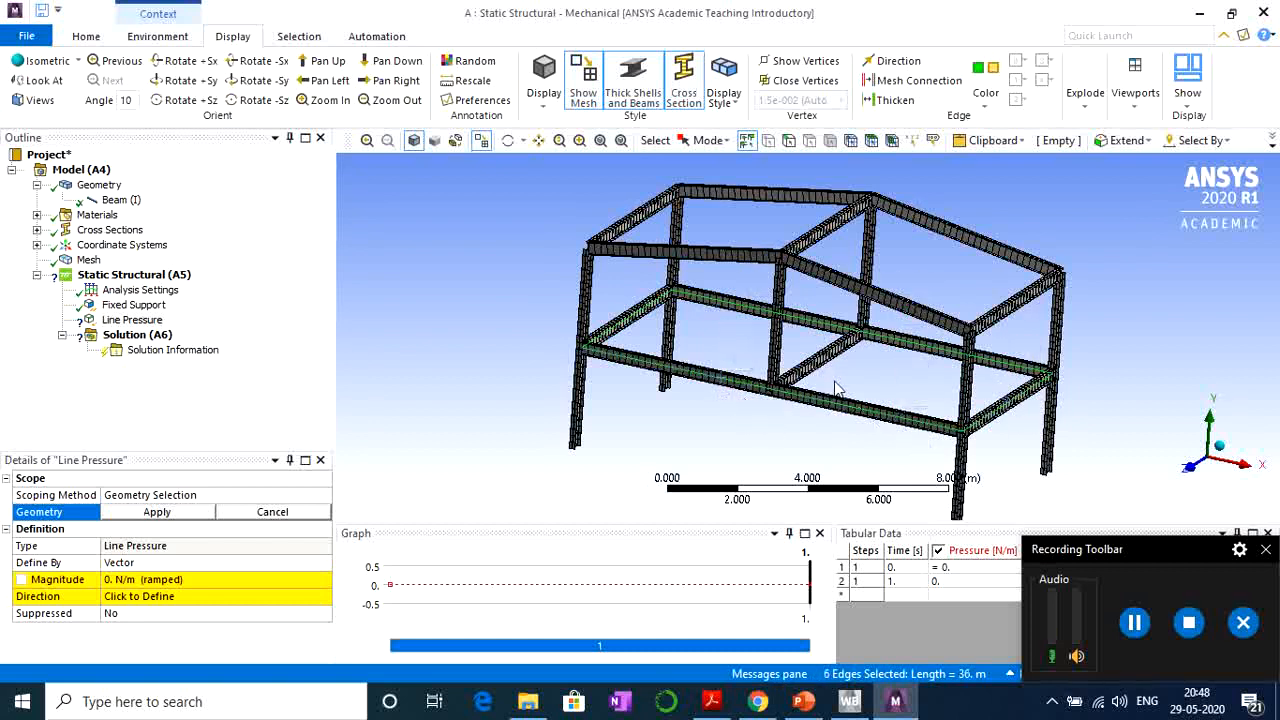
ctrl+click(820, 368)
click(178, 513)
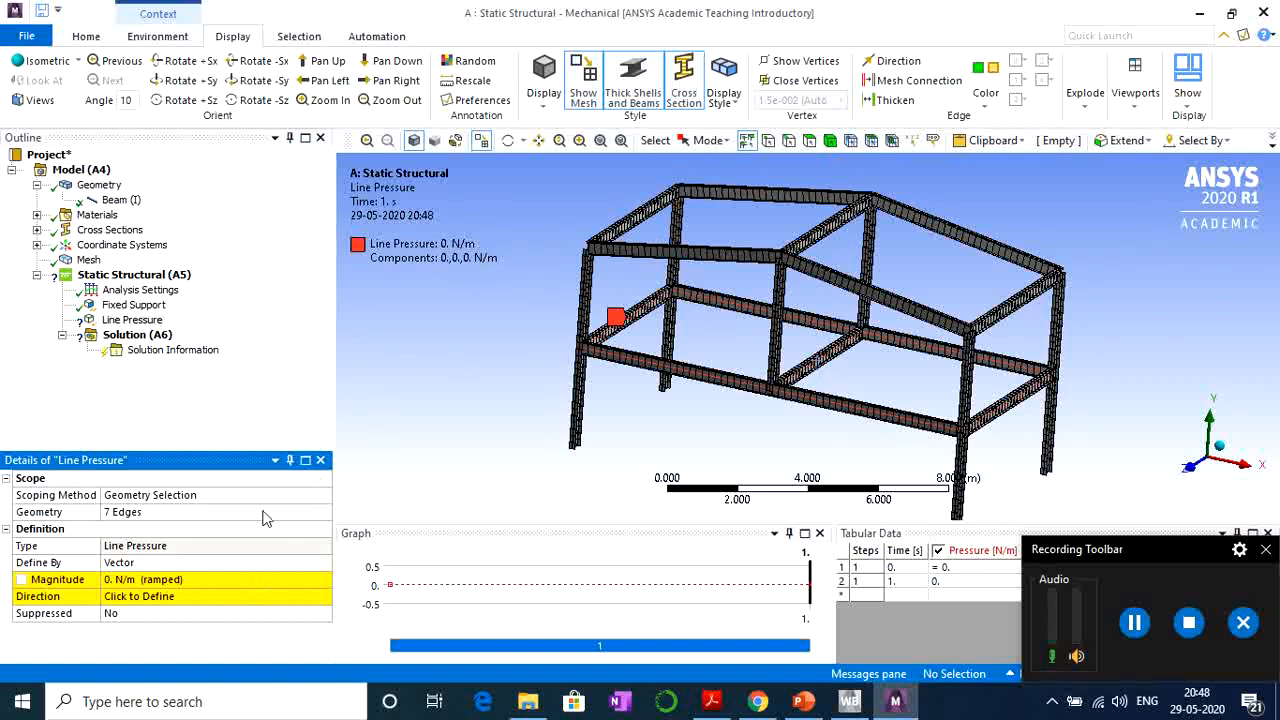
Define the line pressure by components and set its Y component to 50000 N/m.
click(143, 563)
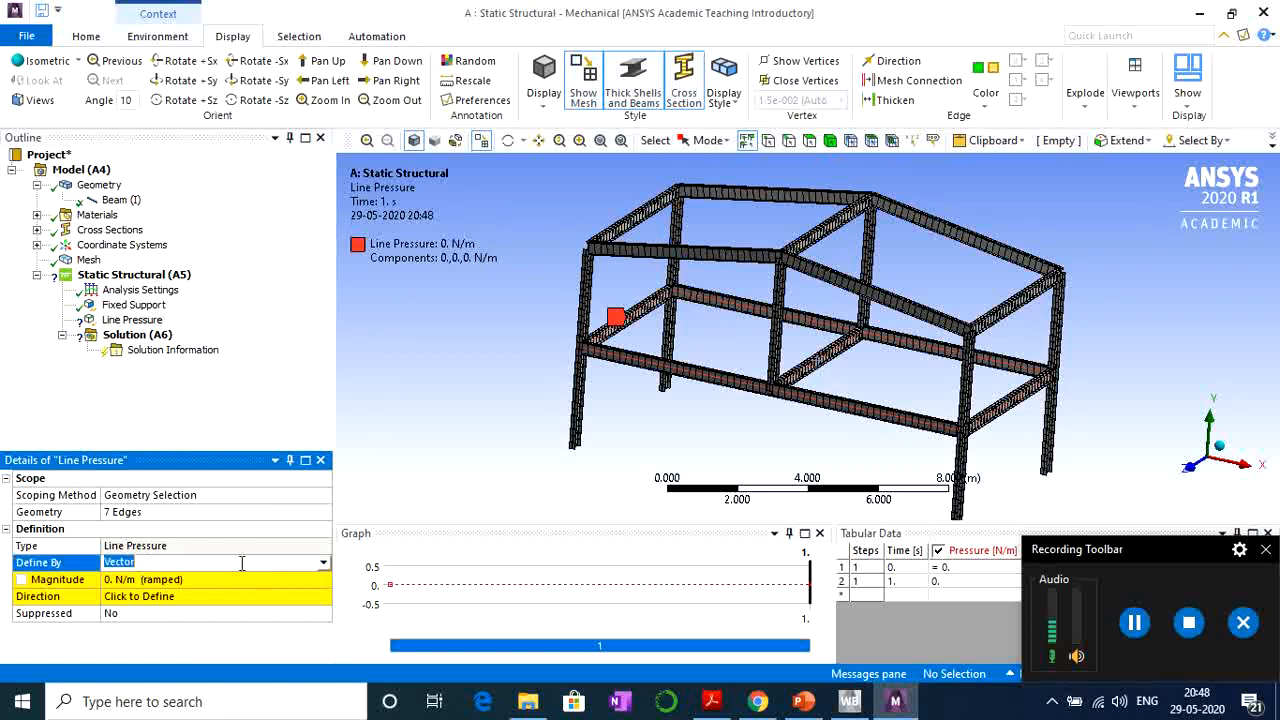
click(324, 563)
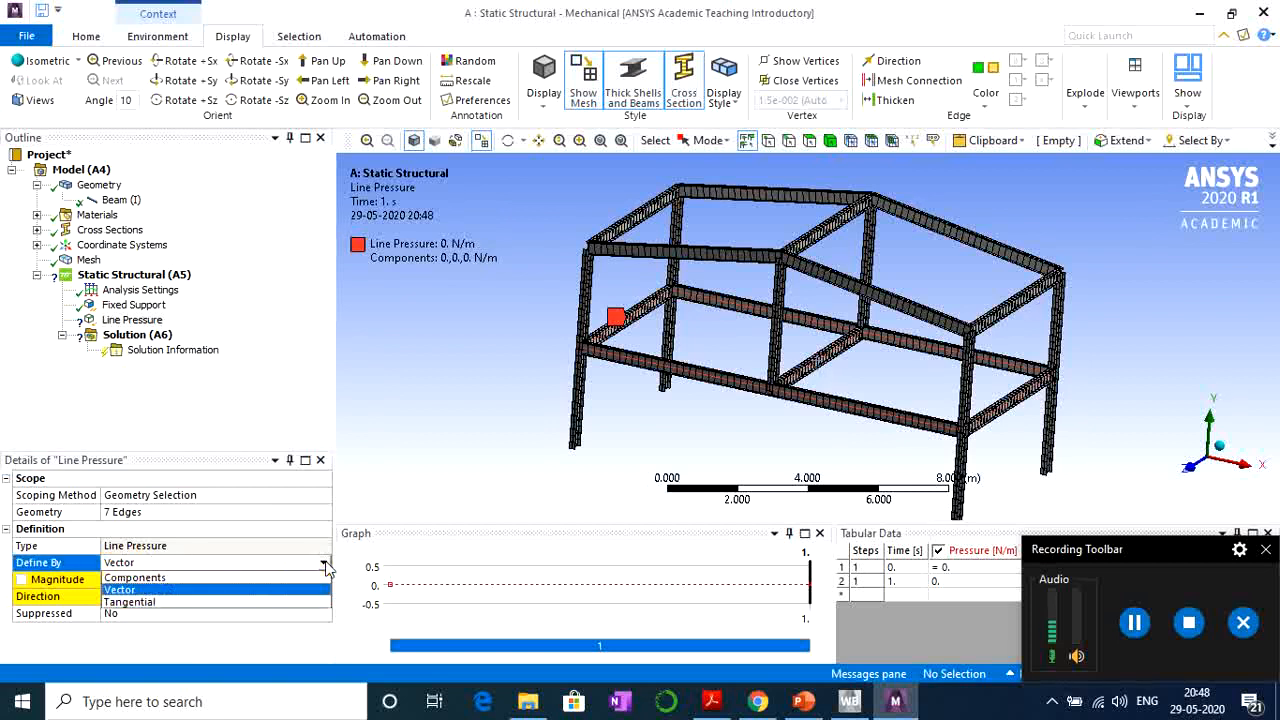
click(148, 578)
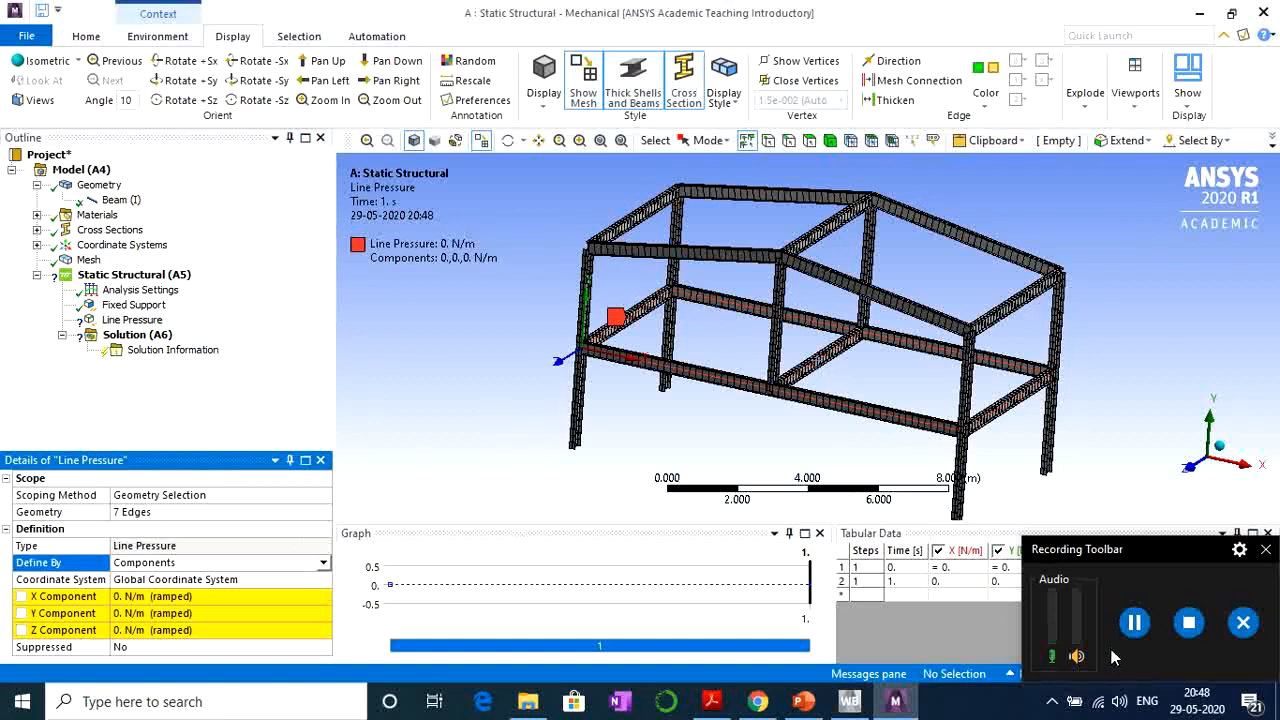
click(1135, 622)
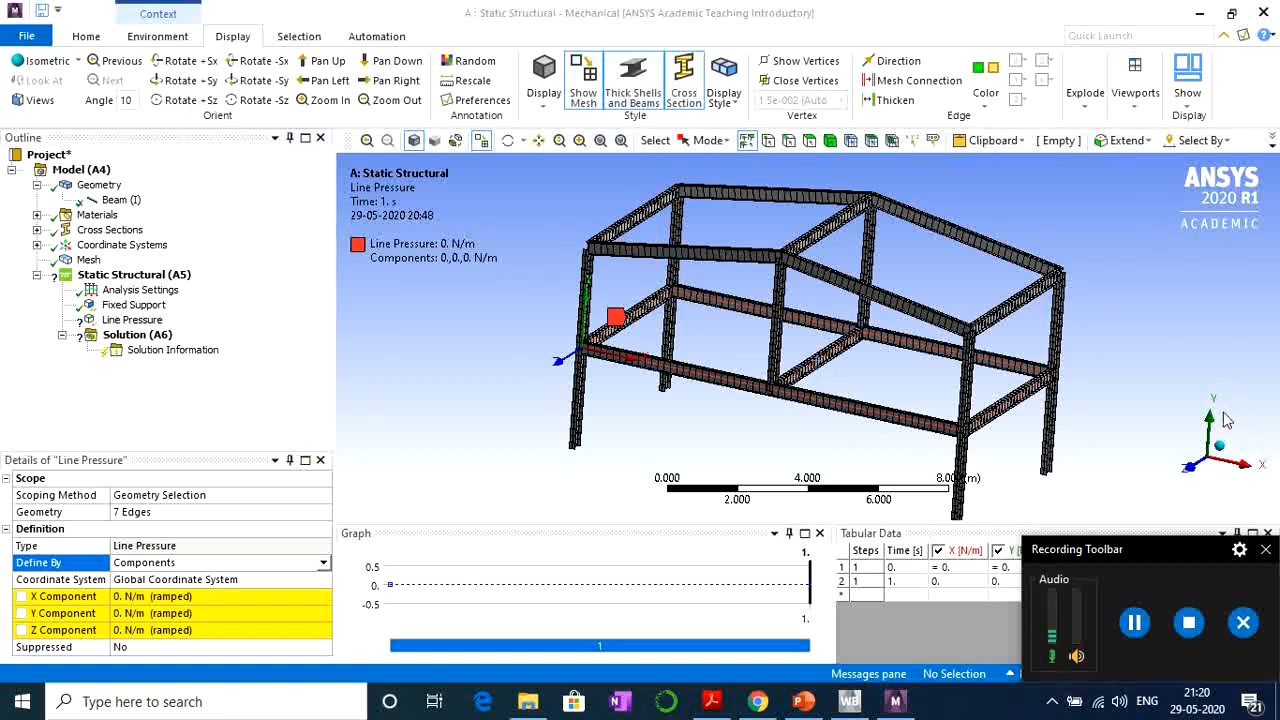
click(150, 614)
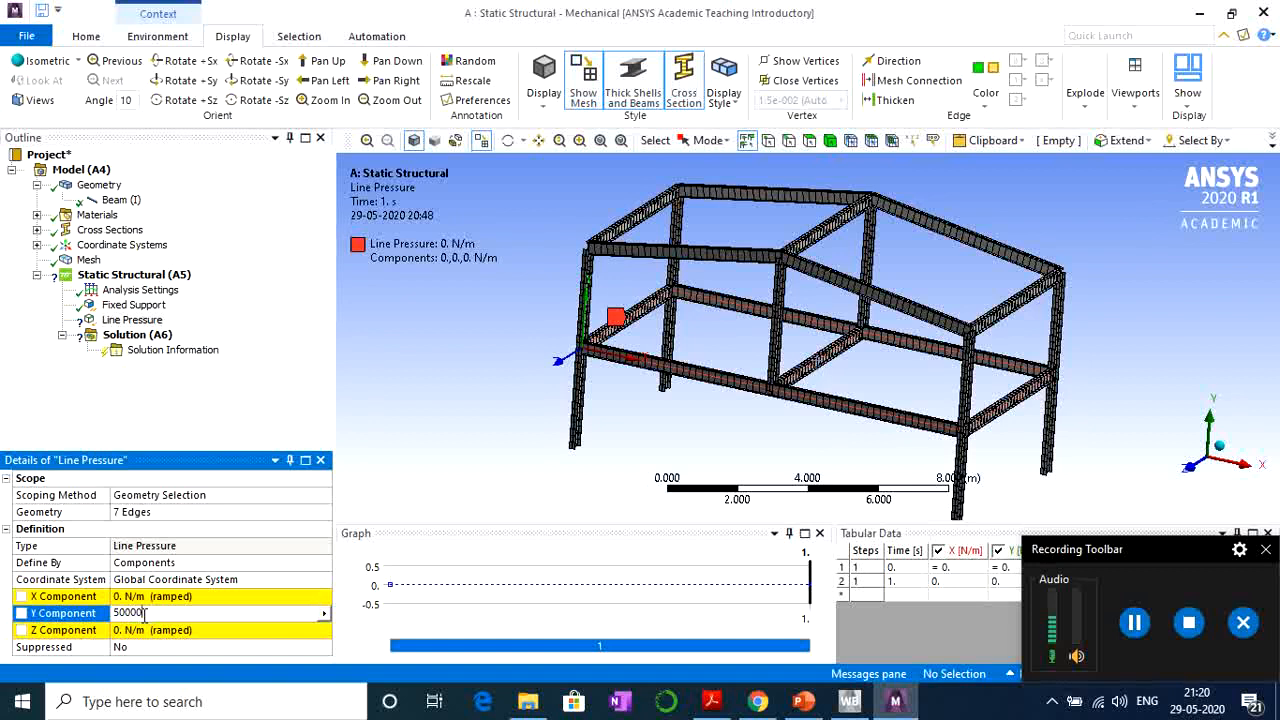
key(Return)
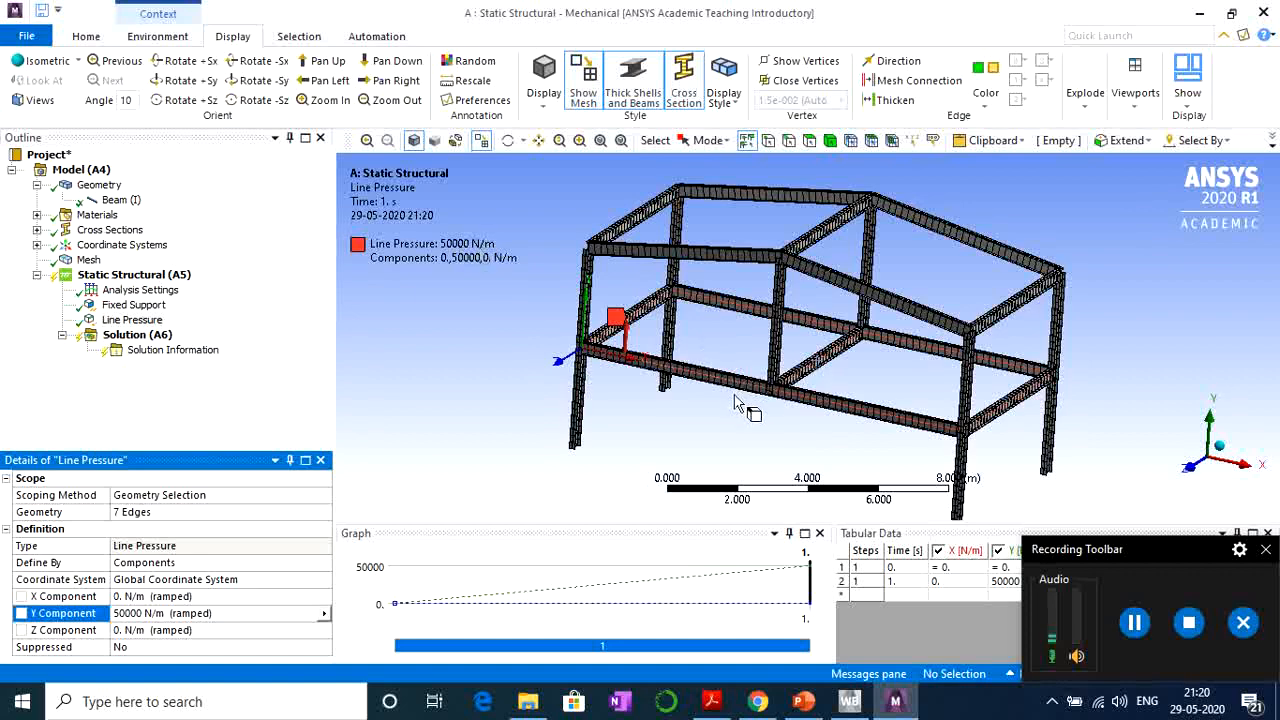
Check the load arrow's direction on the frame and set the line pressure's Y component to -50000 N/m.
middle_drag(680, 413, 625, 374)
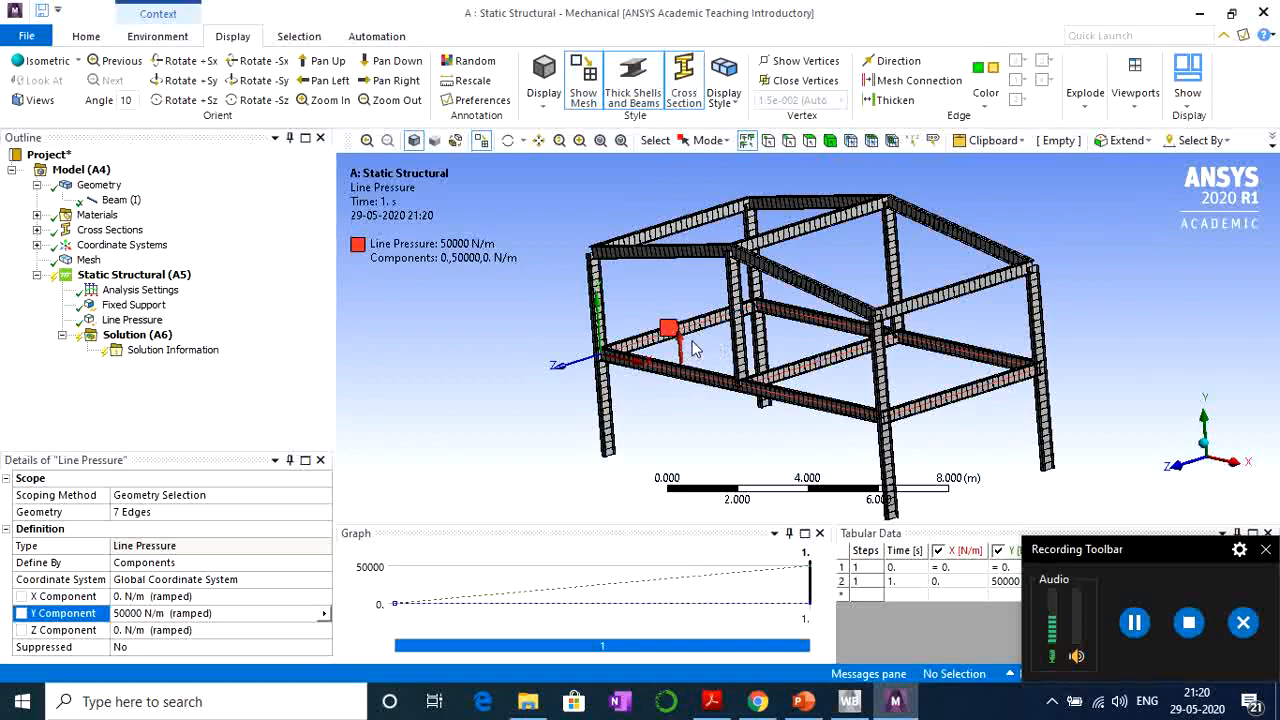
middle_drag(693, 352, 763, 306)
middle_drag(712, 410, 690, 410)
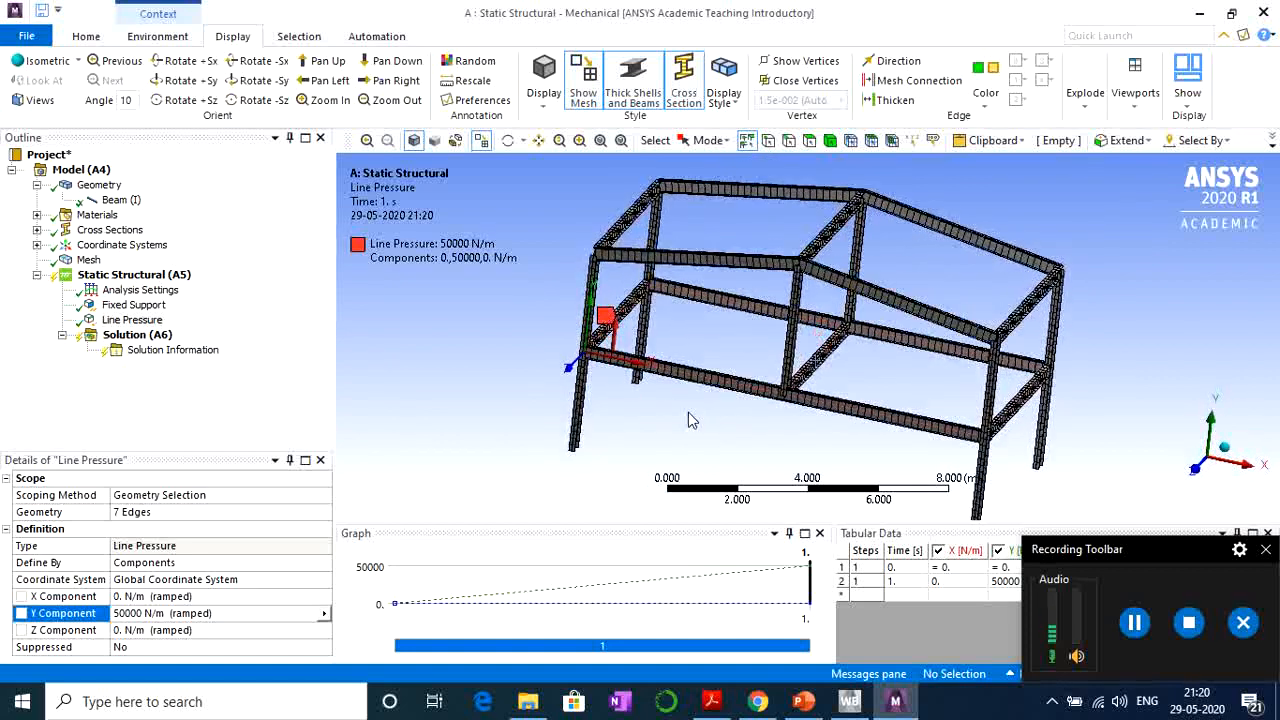
middle_drag(690, 318, 623, 314)
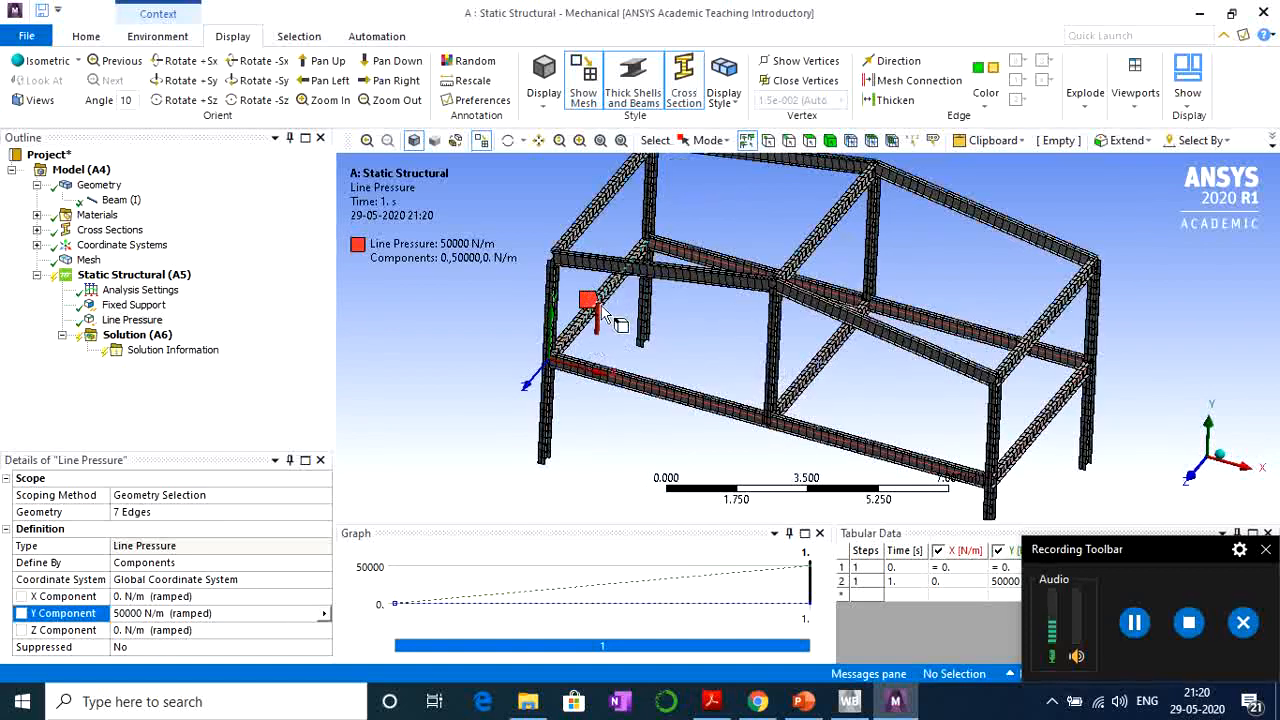
click(131, 613)
click(115, 612)
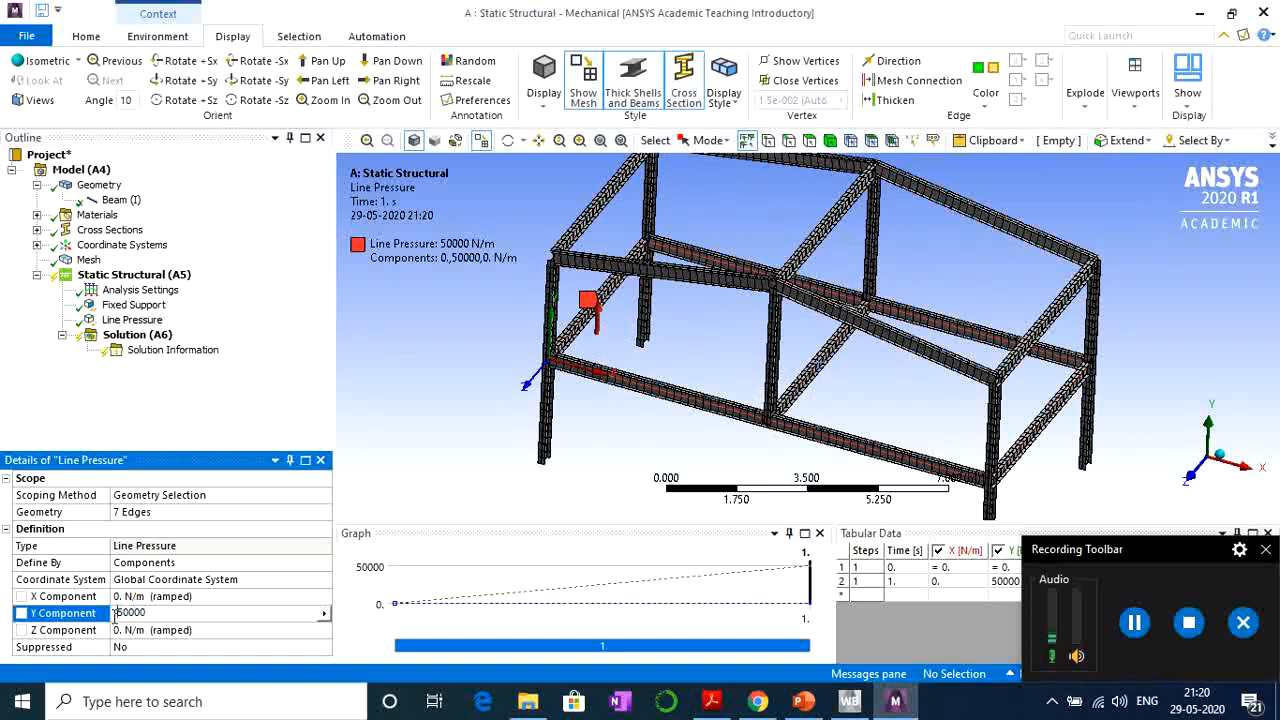
text(-)
key(Return)
middle_drag(722, 418, 703, 377)
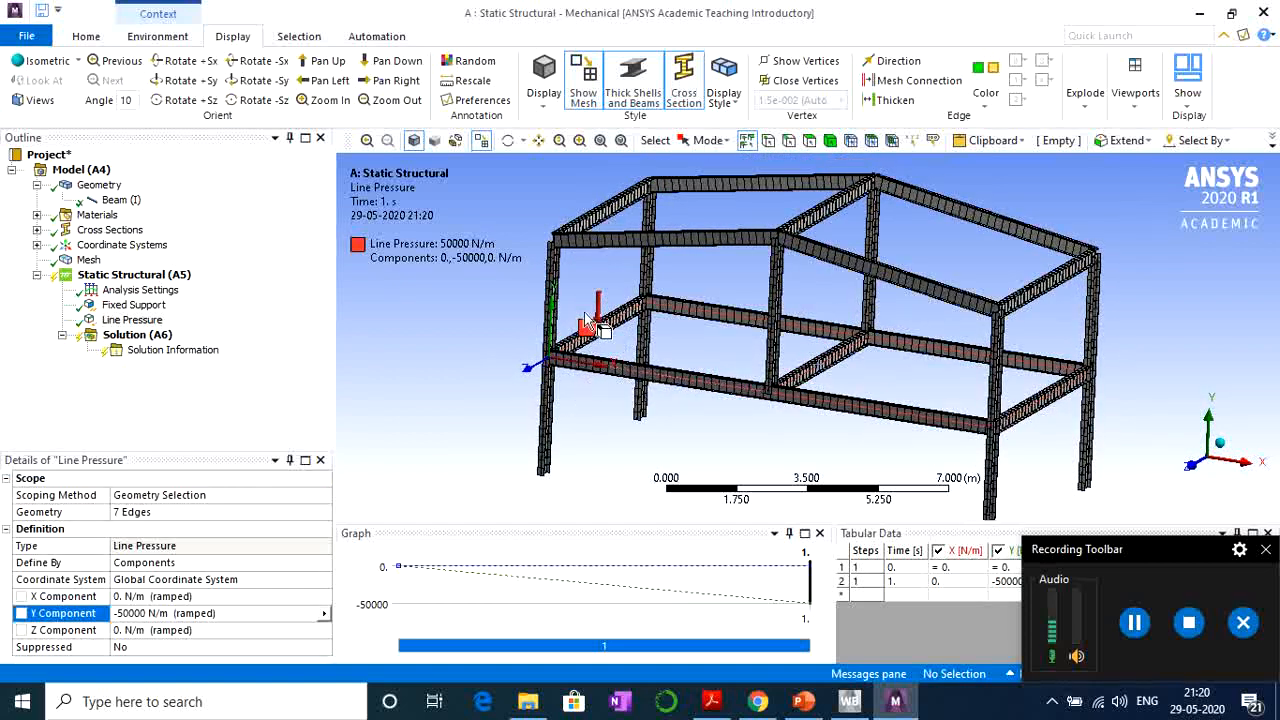
Insert a deformation result under the static structural solution.
right_click(137, 342)
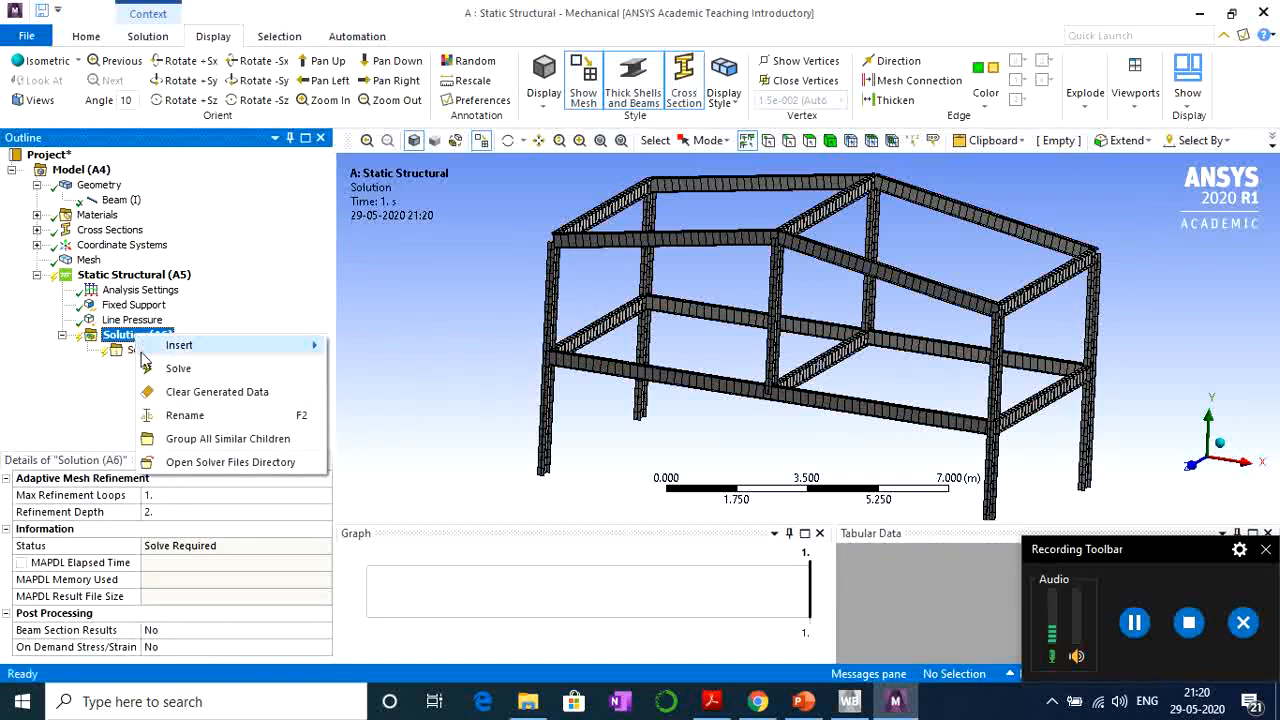
mouse_move(183, 348)
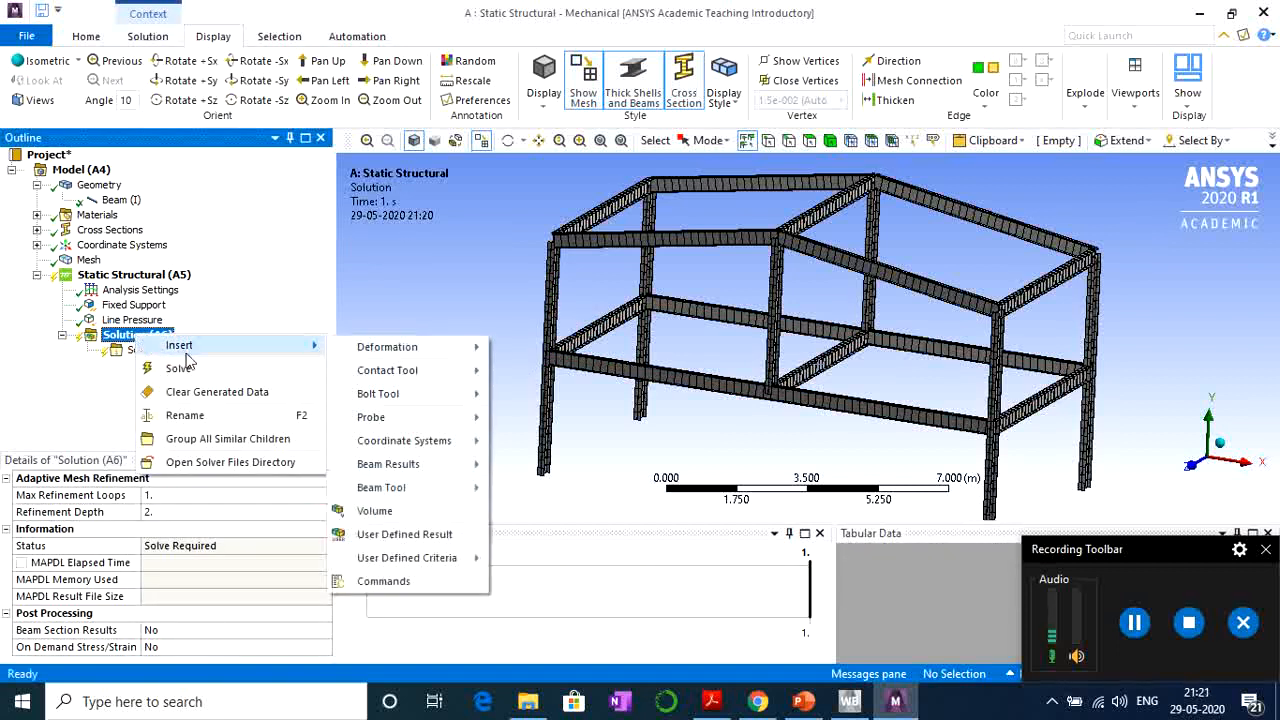
click(102, 368)
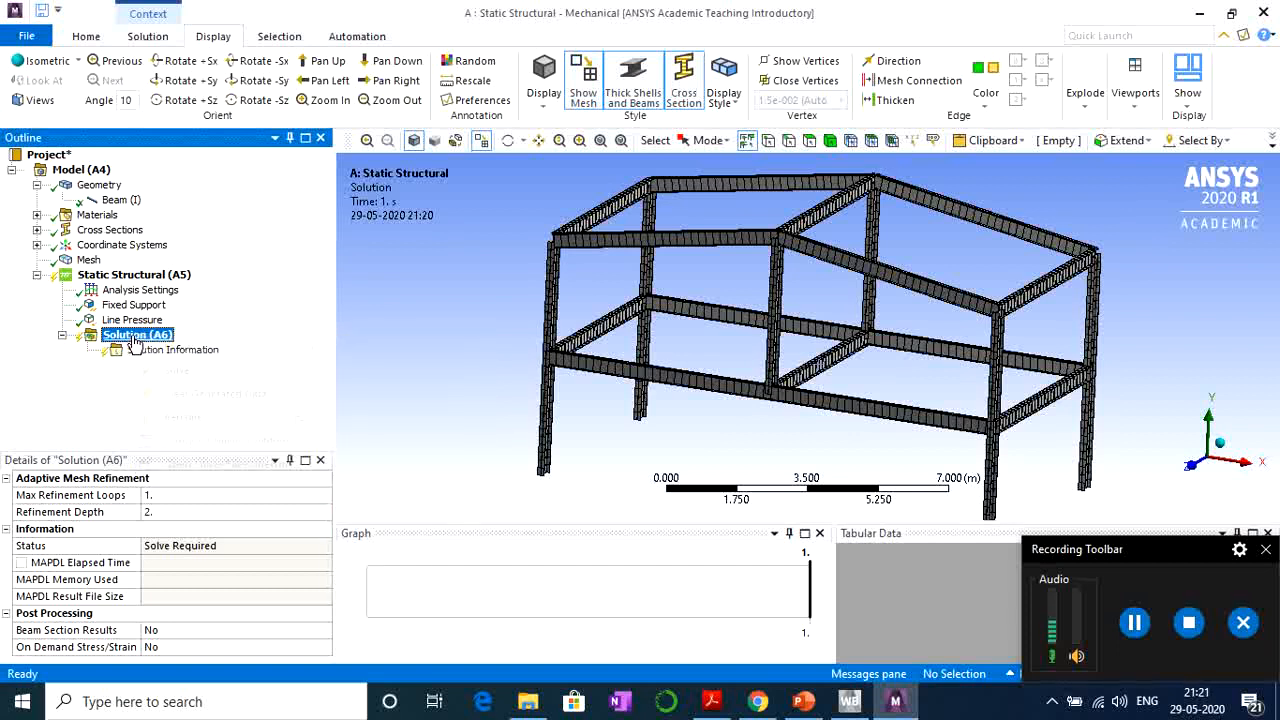
right_click(137, 342)
mouse_move(155, 346)
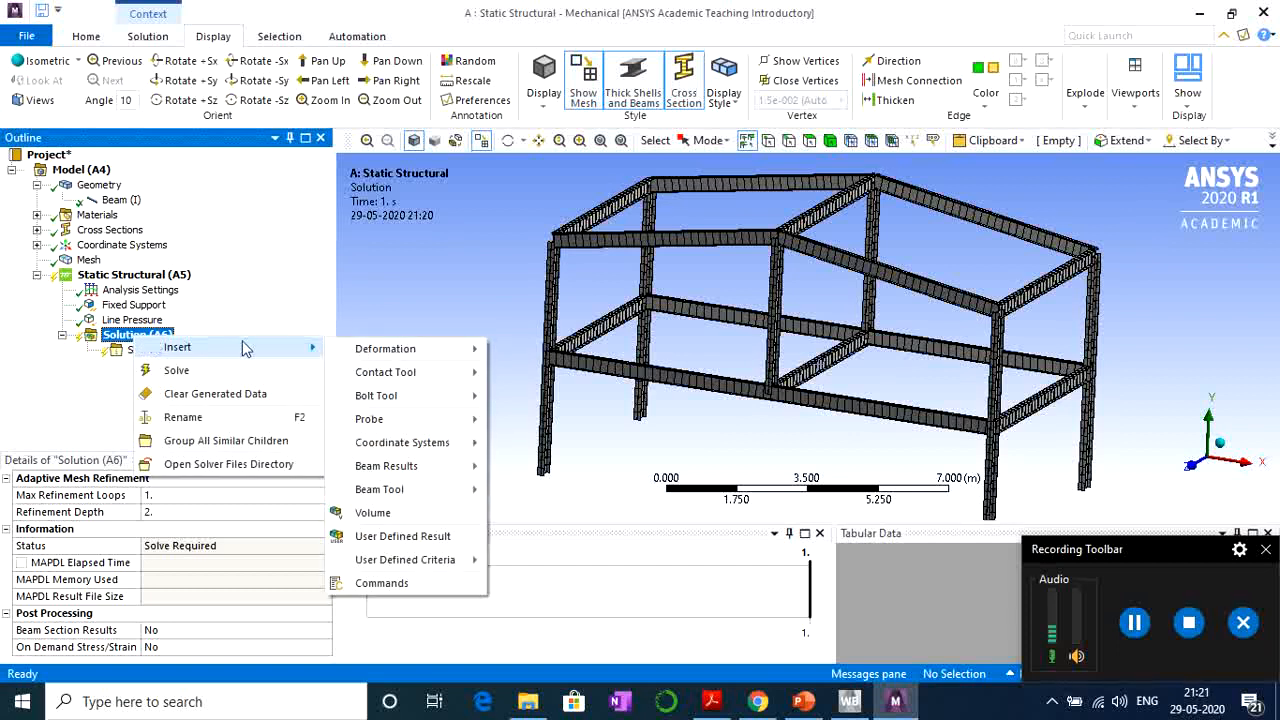
mouse_move(476, 347)
click(531, 350)
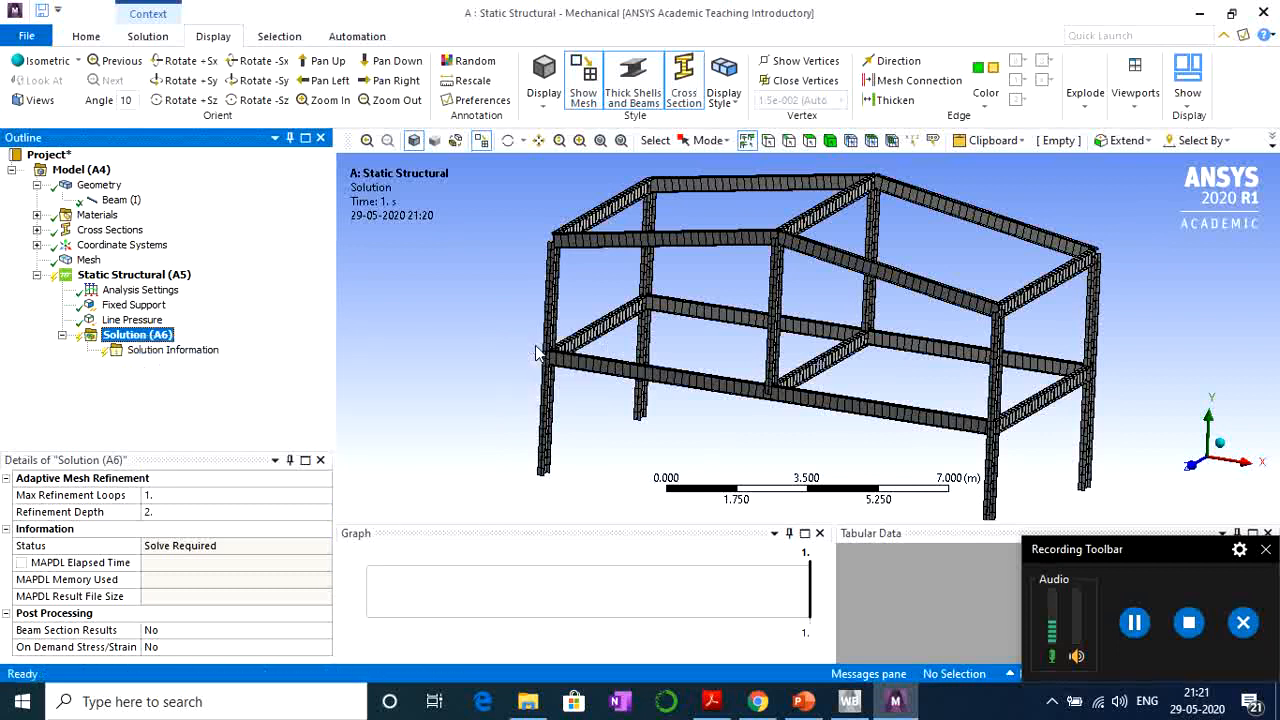
Insert a Beam Tool under the static structural solution and expand it to list its stress results.
right_click(128, 337)
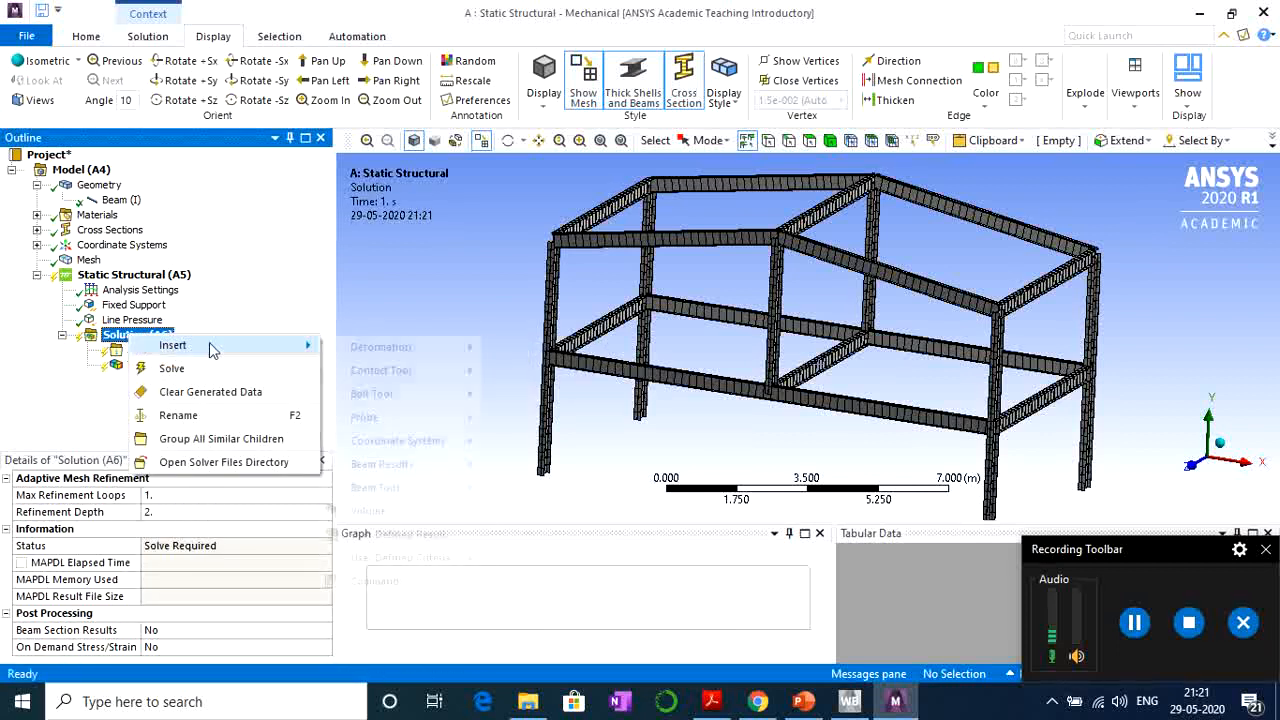
mouse_move(216, 347)
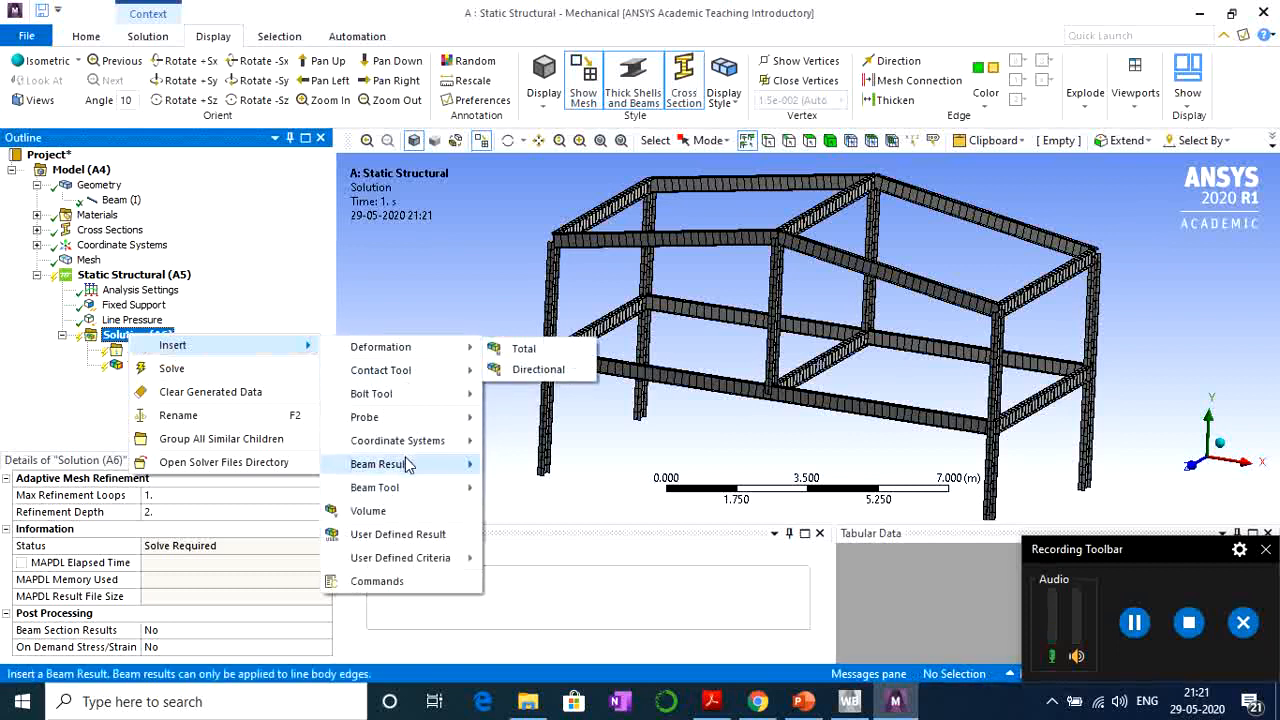
mouse_move(410, 491)
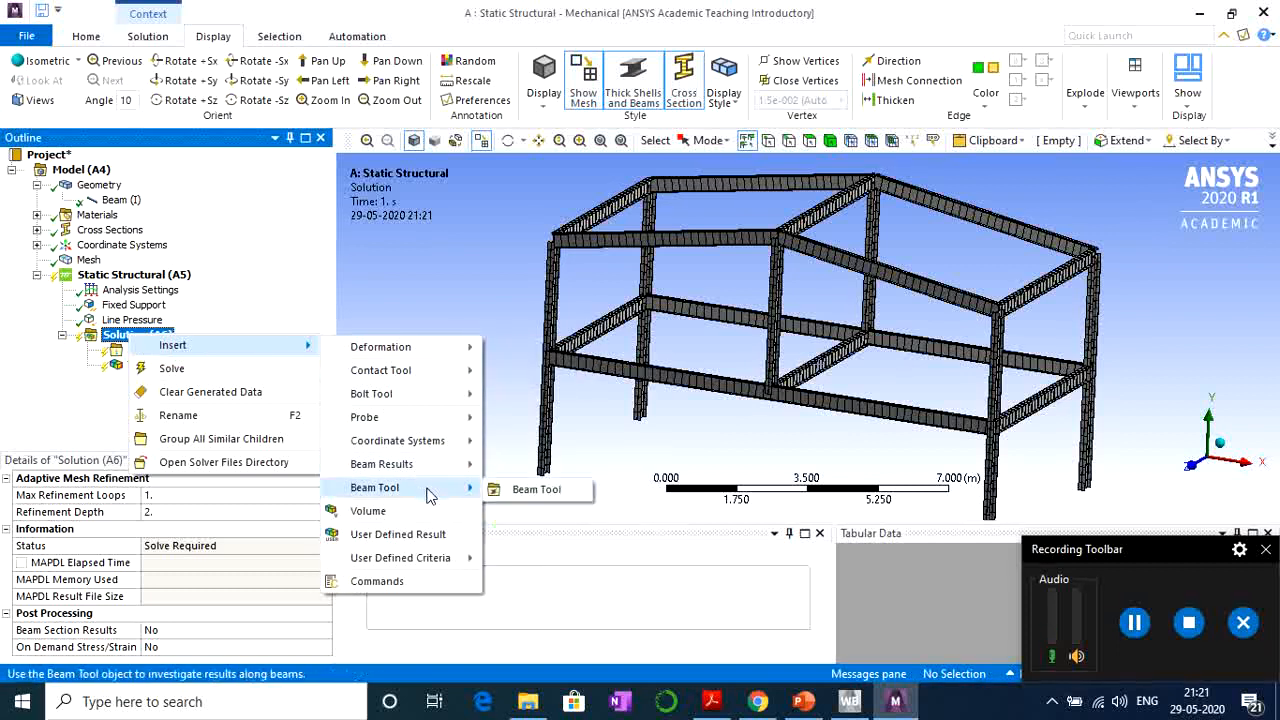
click(525, 488)
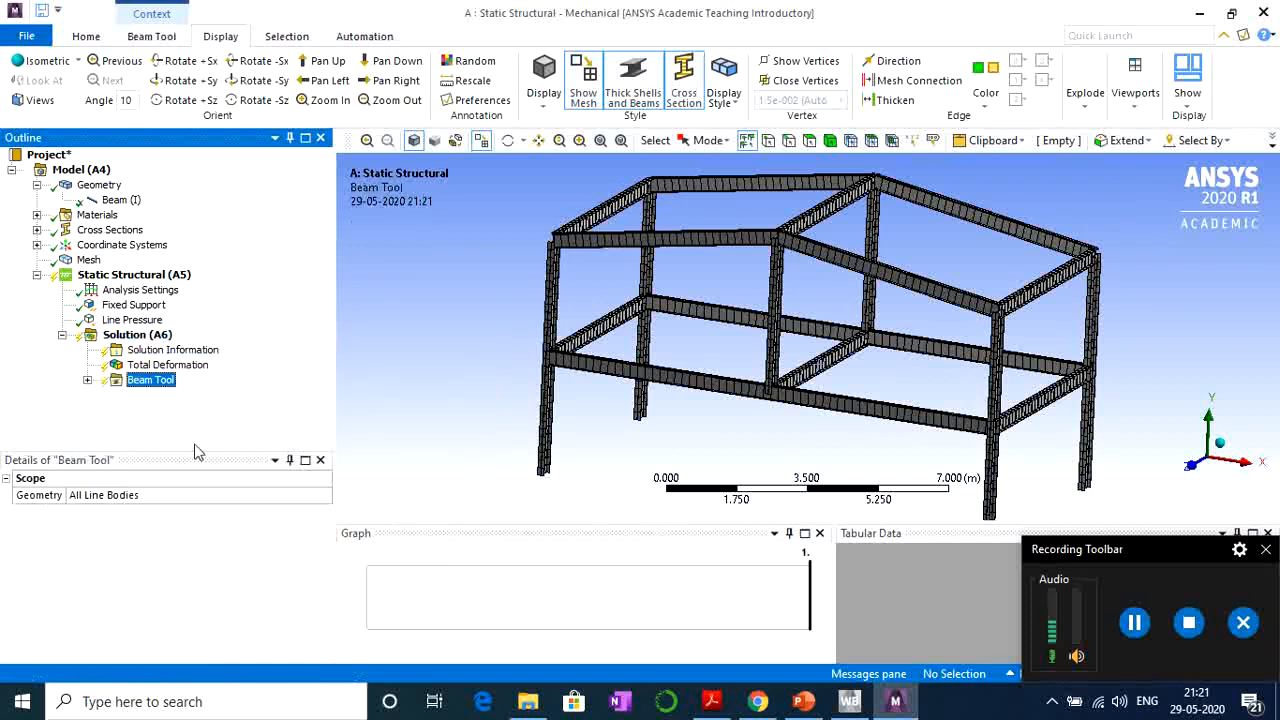
click(87, 381)
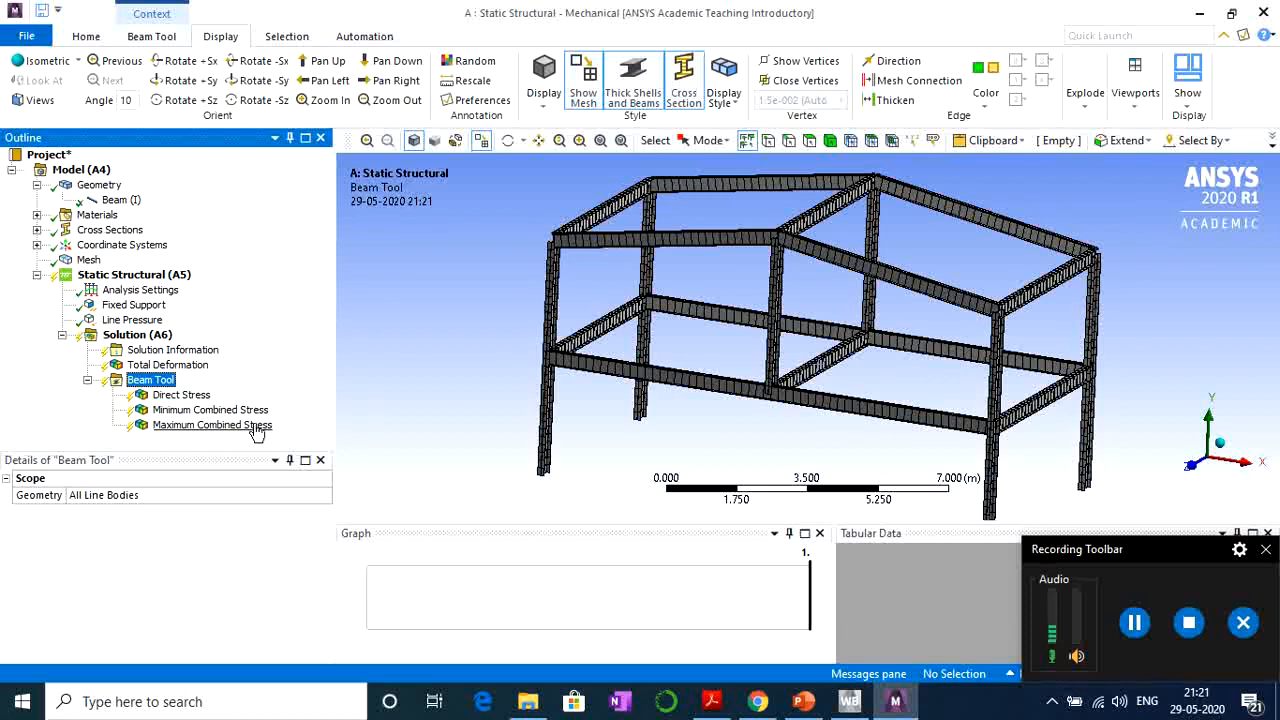
right_click(145, 336)
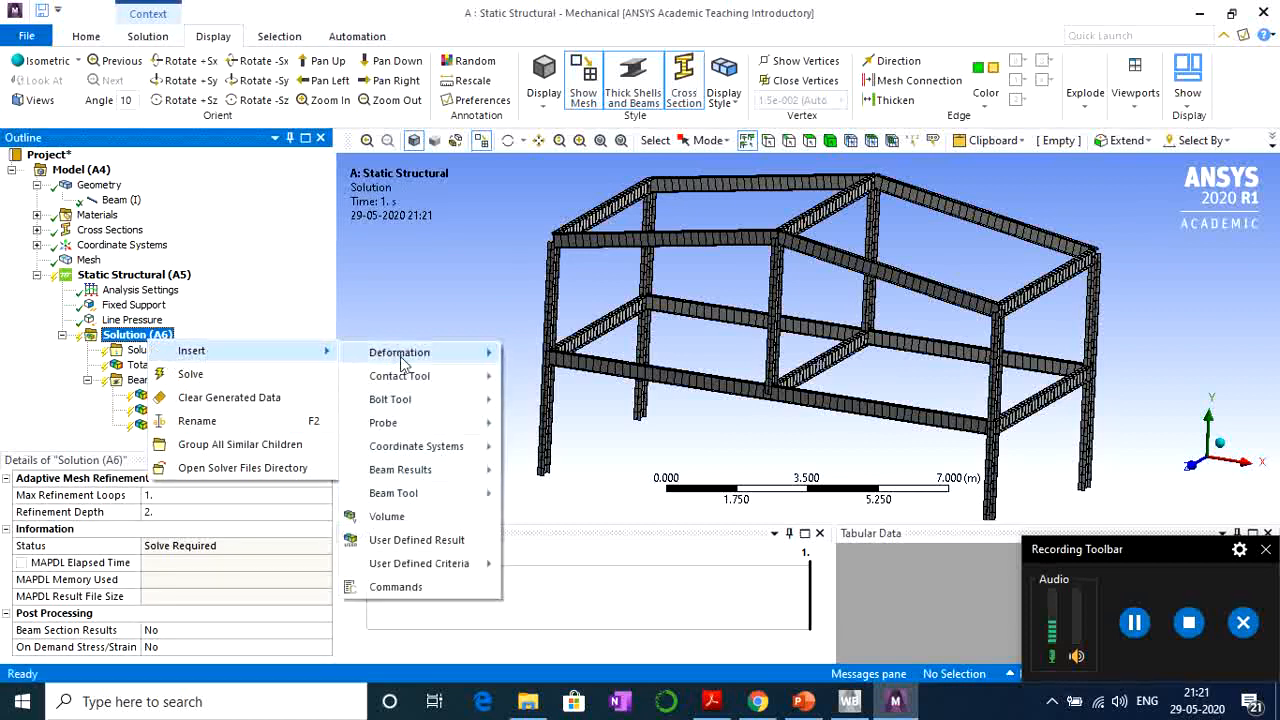
mouse_move(420, 494)
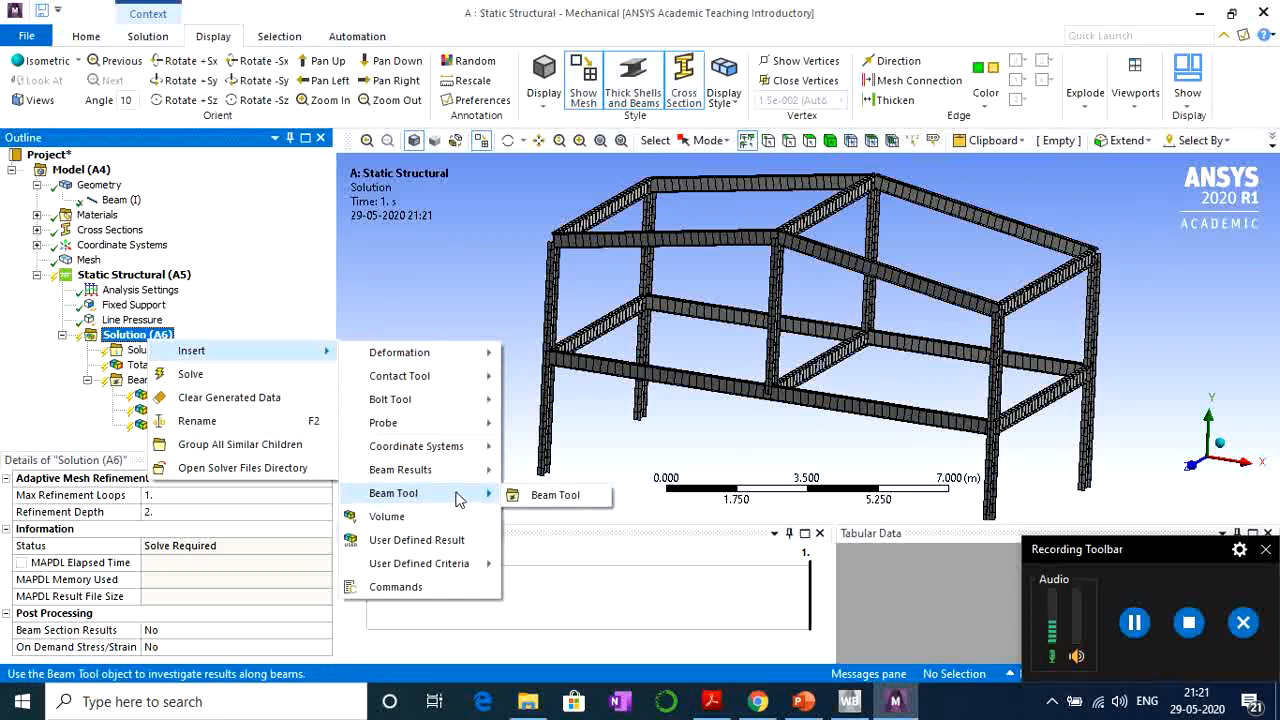
mouse_move(458, 479)
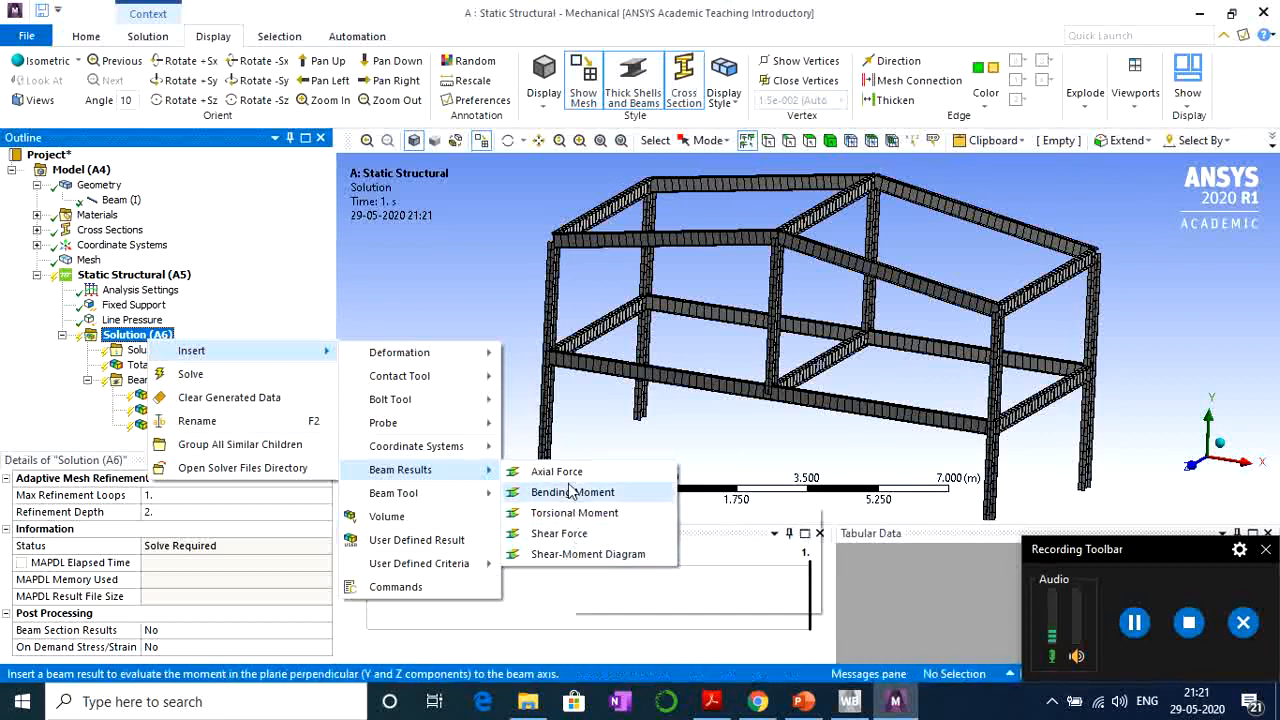
mouse_move(430, 428)
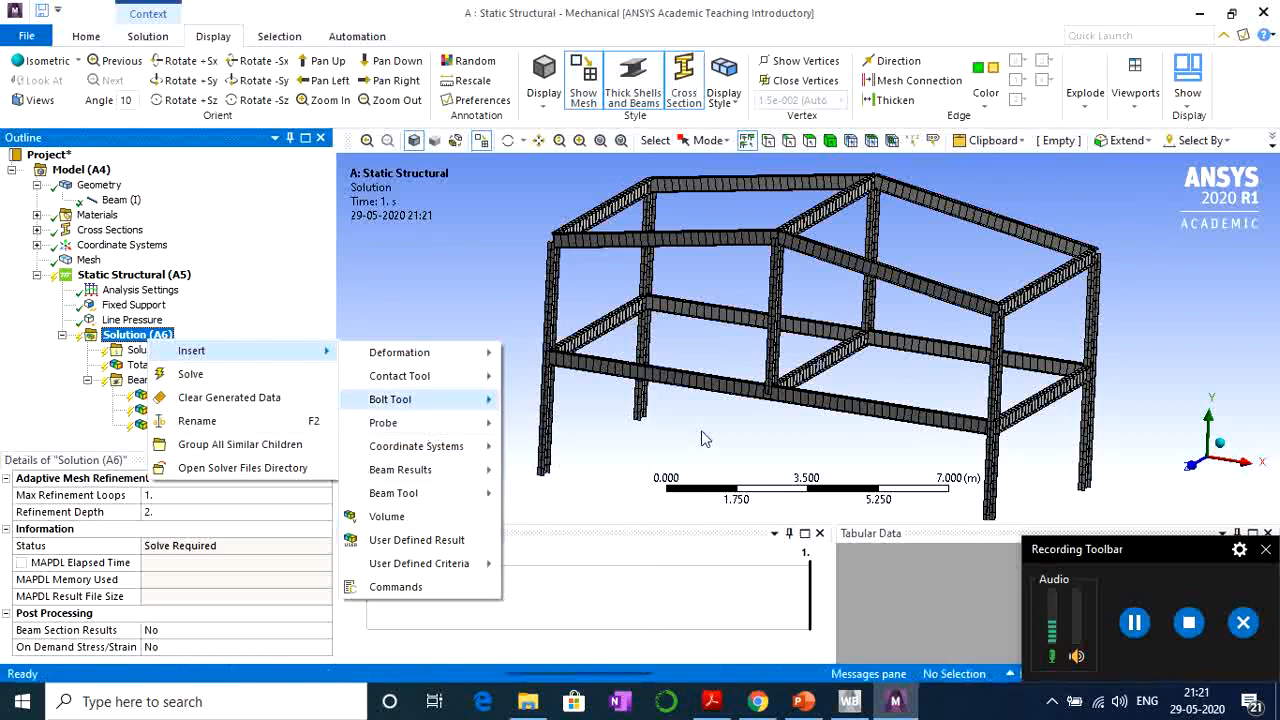
click(645, 425)
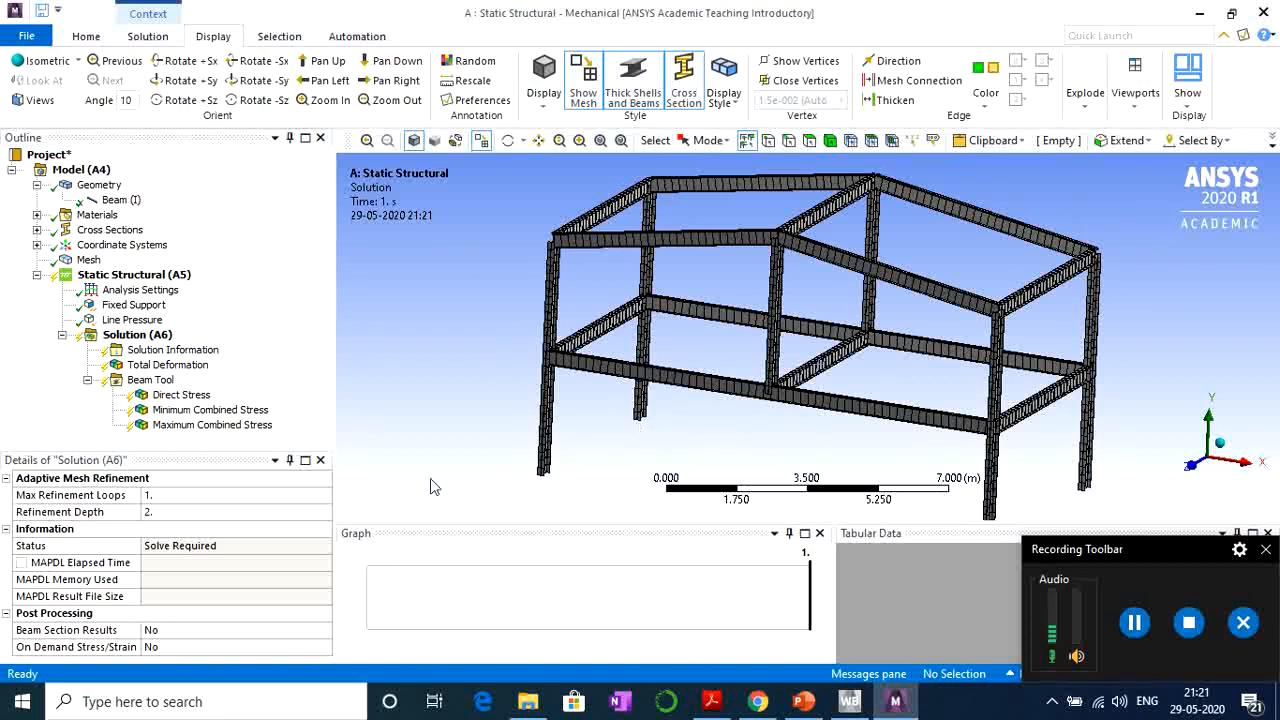
Insert a Force Reaction probe under the solution and set its boundary condition to Fixed Support.
right_click(153, 337)
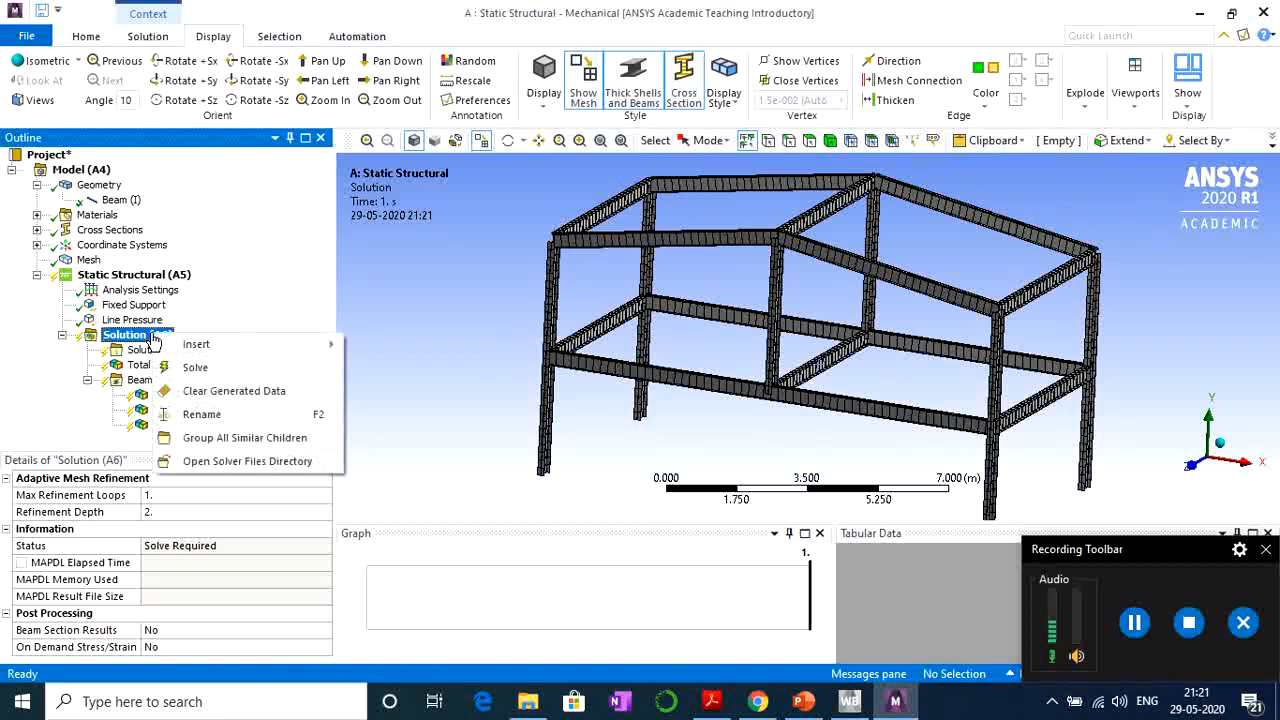
mouse_move(194, 344)
mouse_move(420, 424)
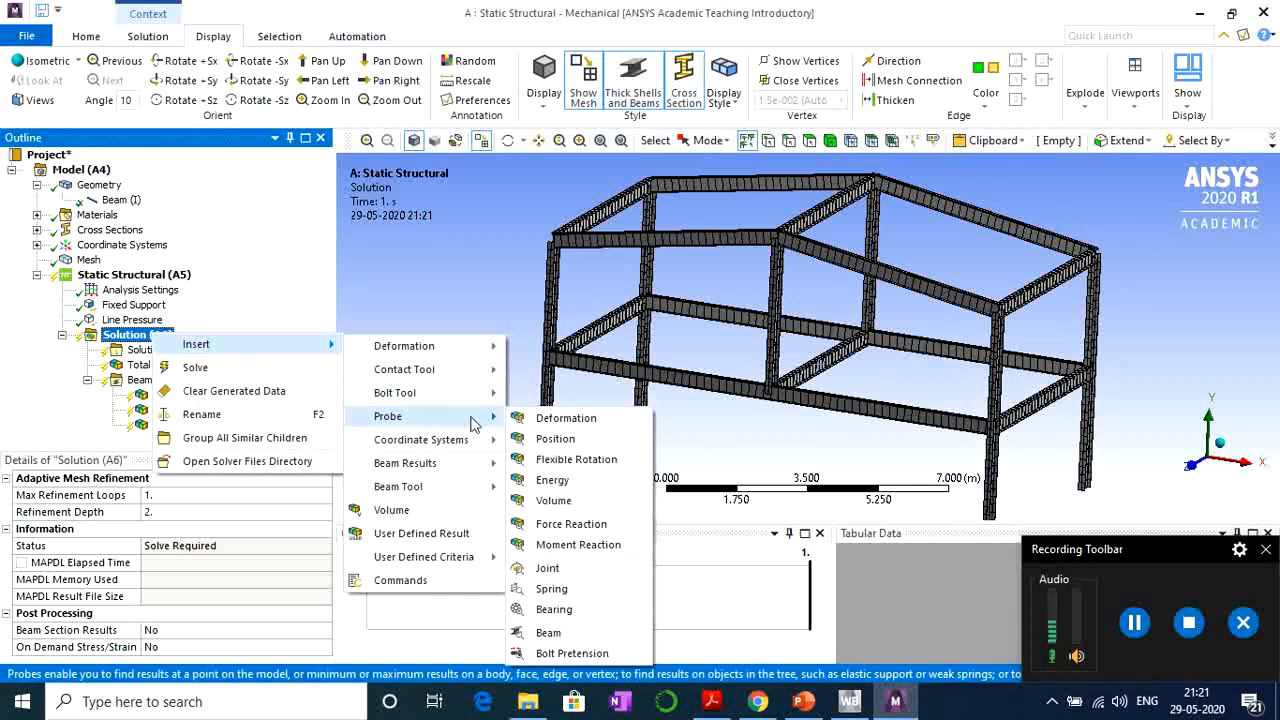
click(571, 525)
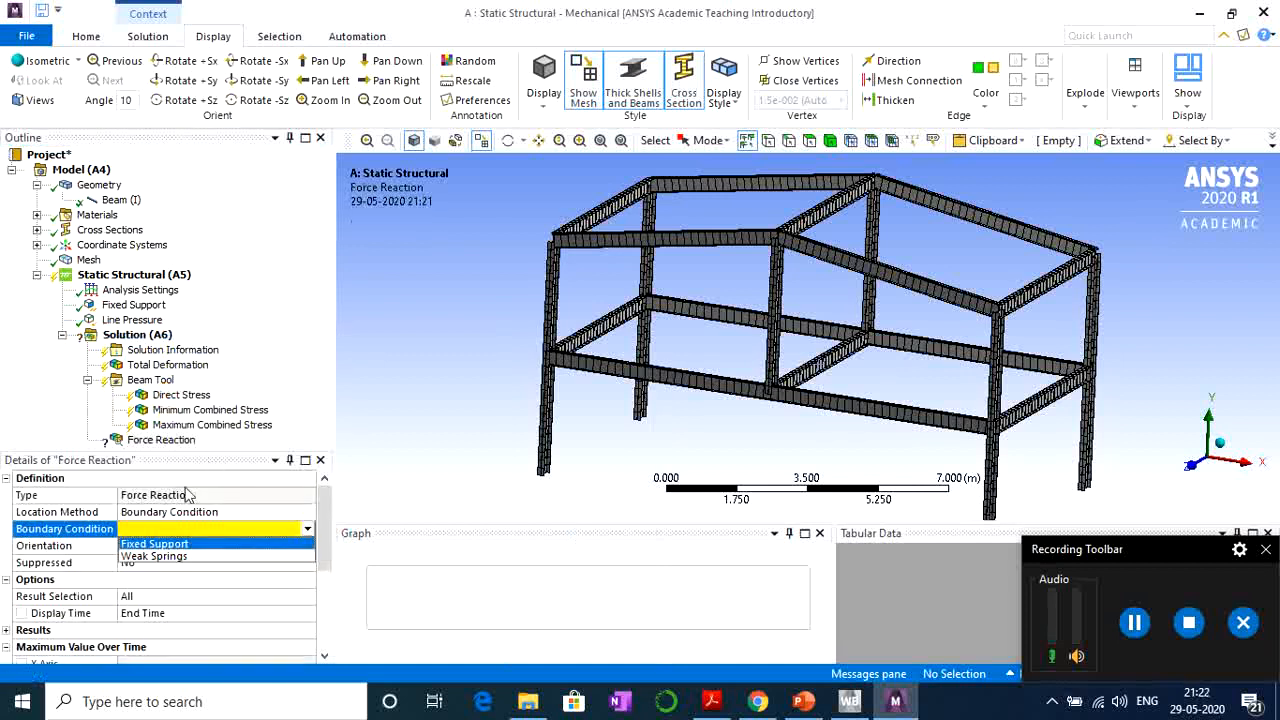
click(171, 546)
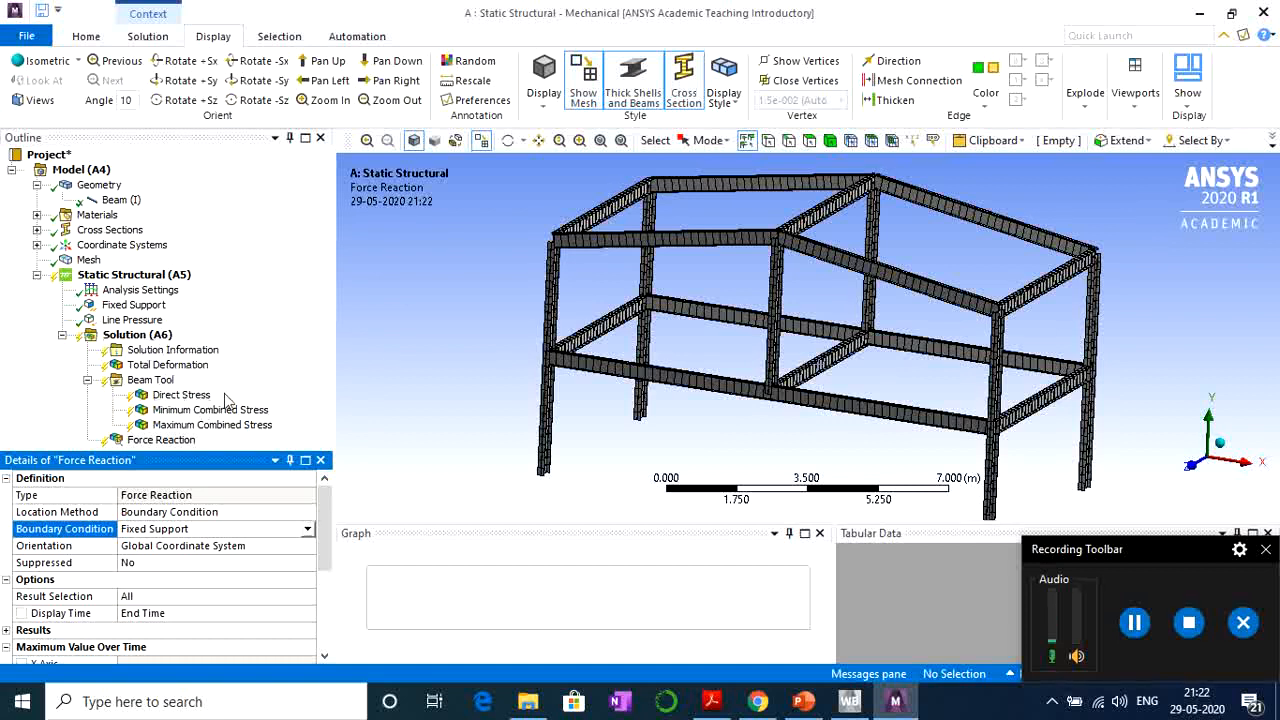
Solve the static structural analysis and examine the frame's Total Deformation plot from several angles.
right_click(130, 275)
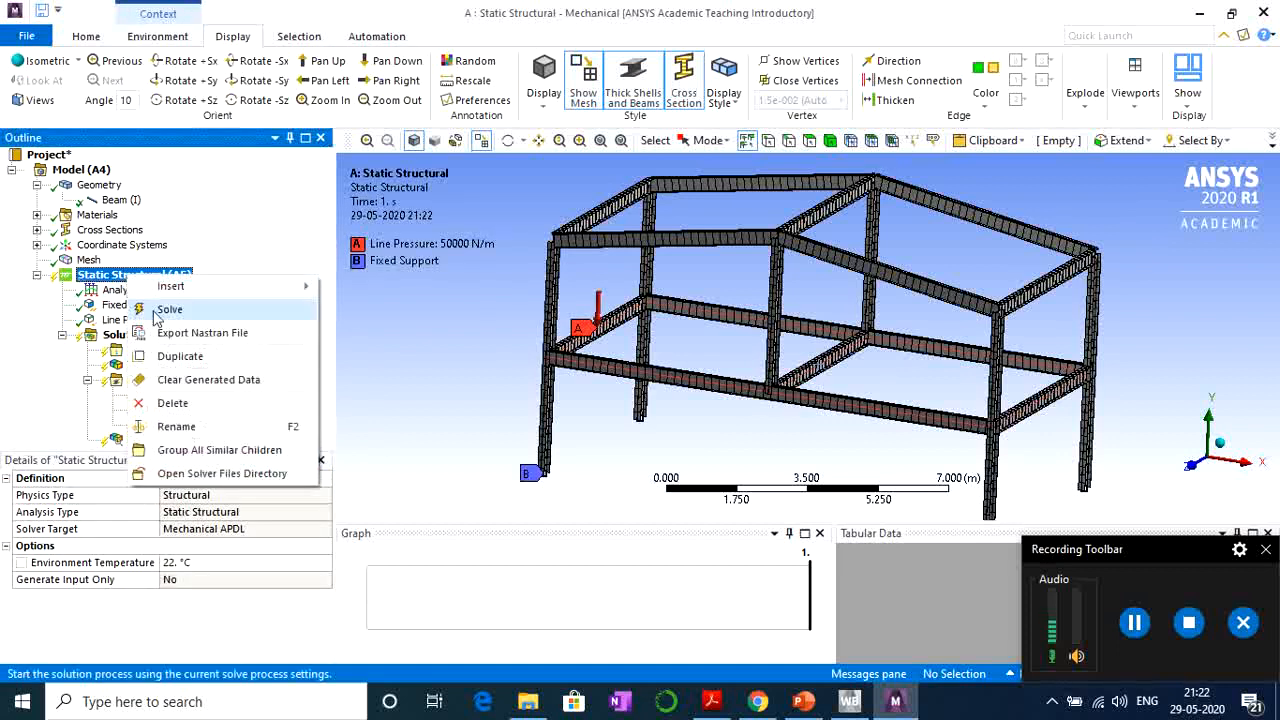
click(186, 314)
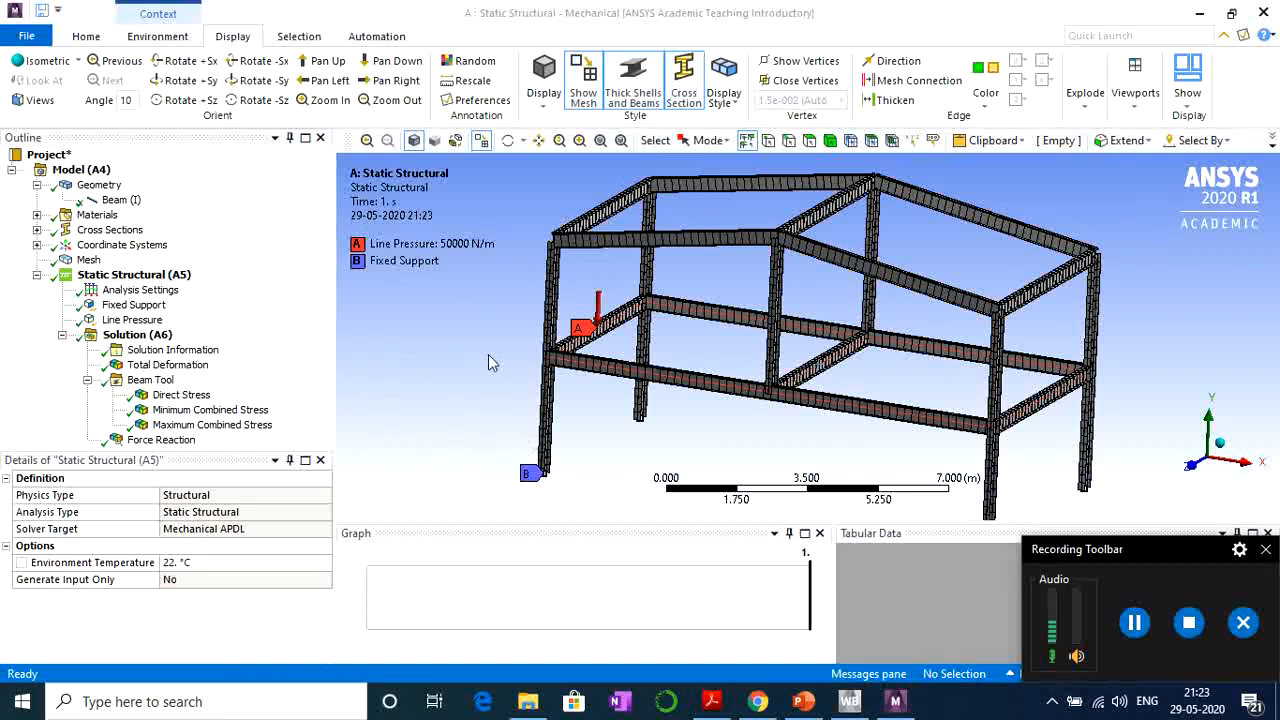
click(156, 367)
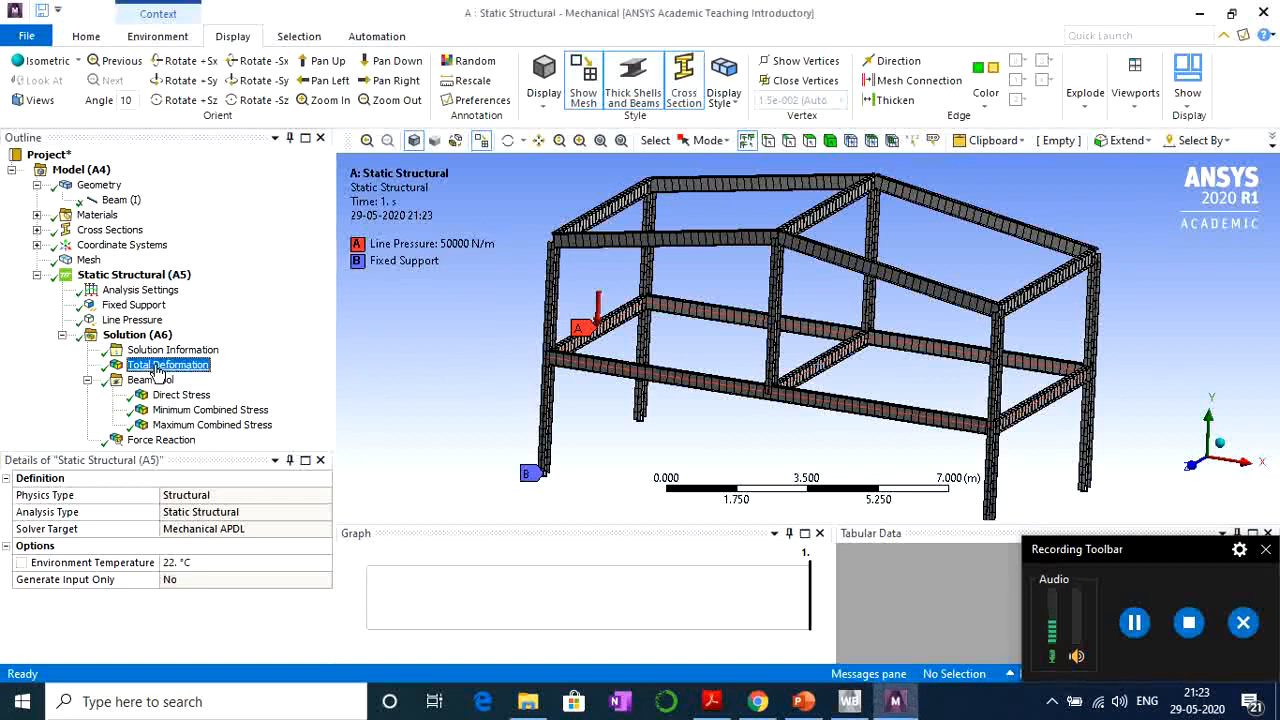
mouse_move(979, 216)
mouse_down()
mouse_move(1055, 176)
mouse_move(949, 200)
mouse_move(964, 204)
mouse_up()
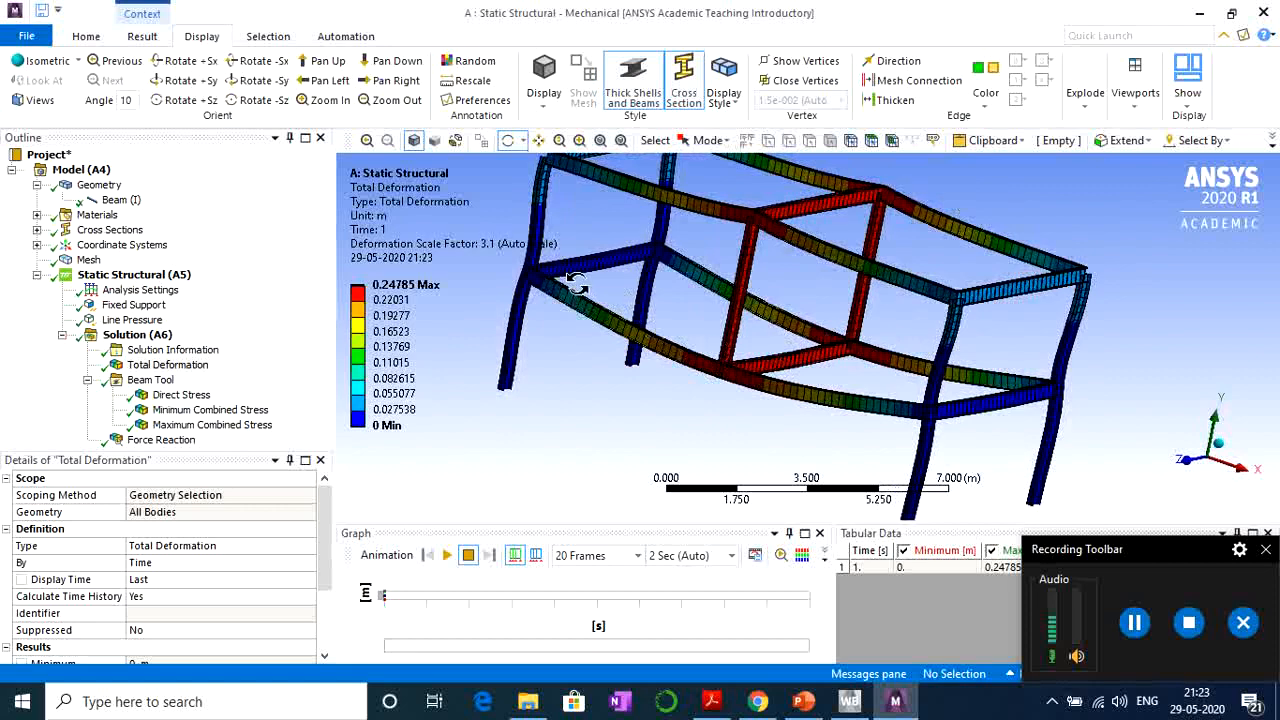
drag(660, 360, 677, 382)
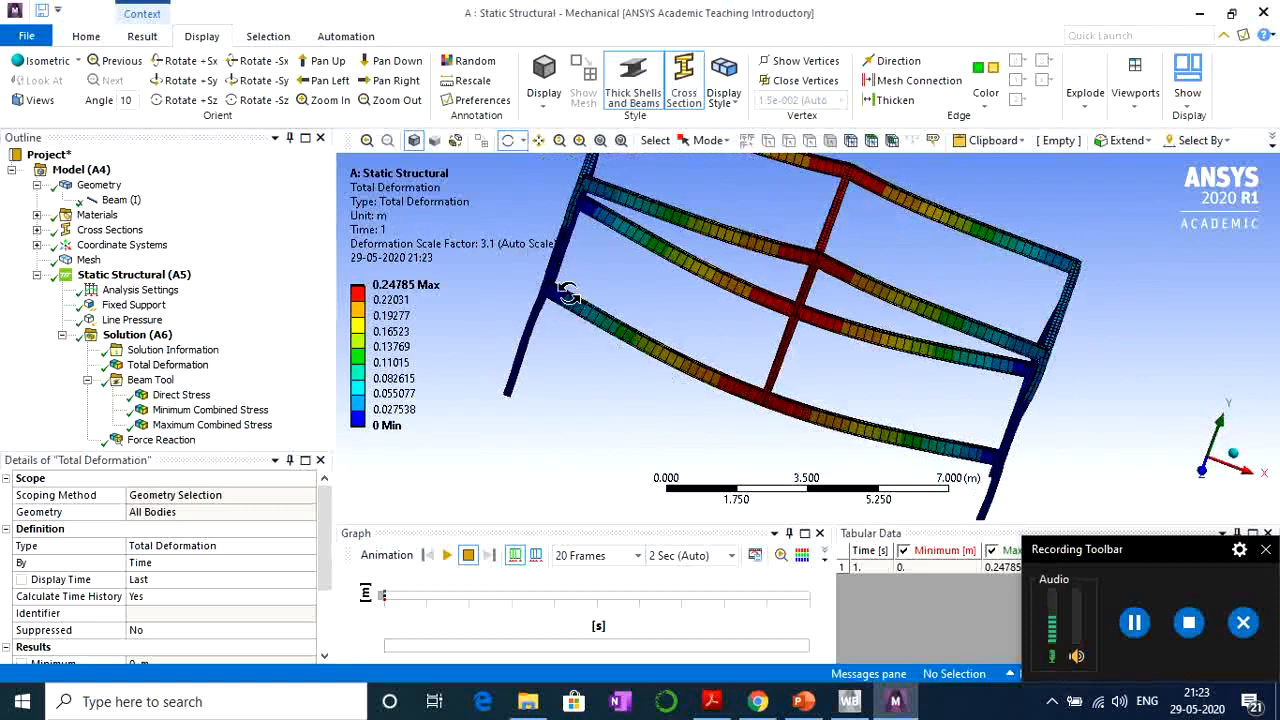
drag(838, 380, 877, 376)
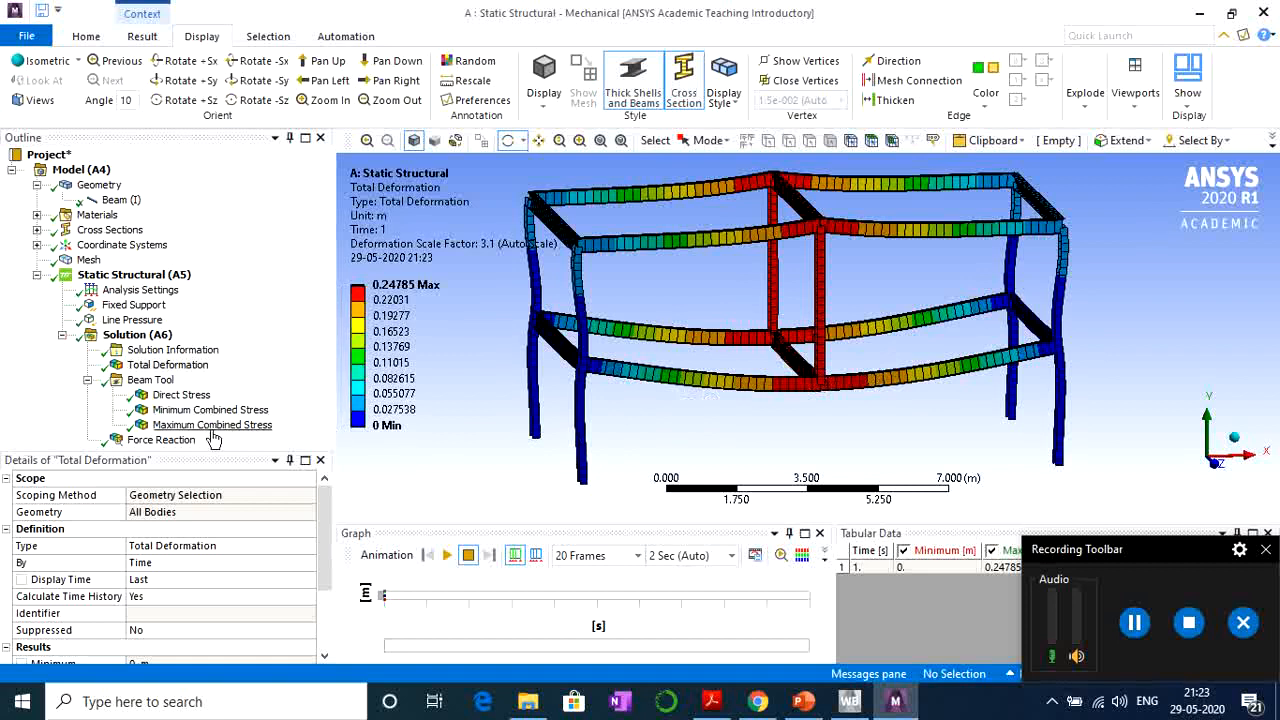
Examine the Force Reaction result at the fixed supports, including its X, Y and Z components in the tabular data.
click(161, 440)
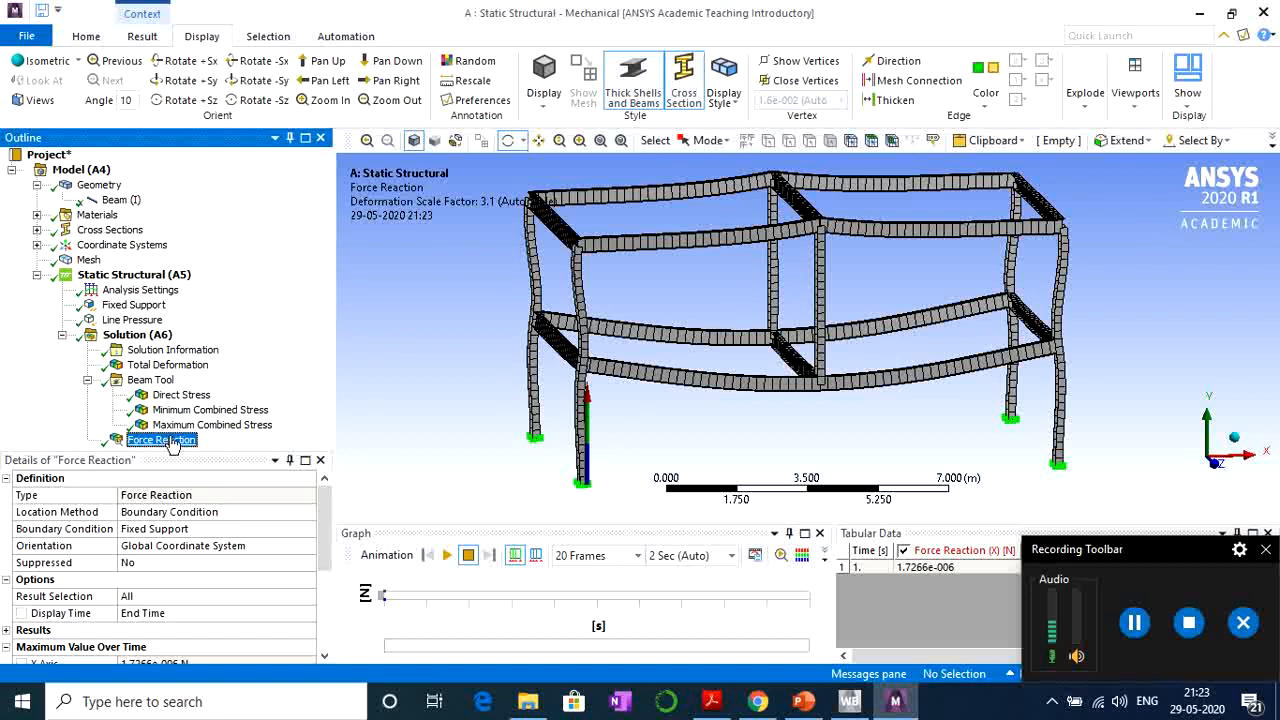
drag(645, 430, 592, 419)
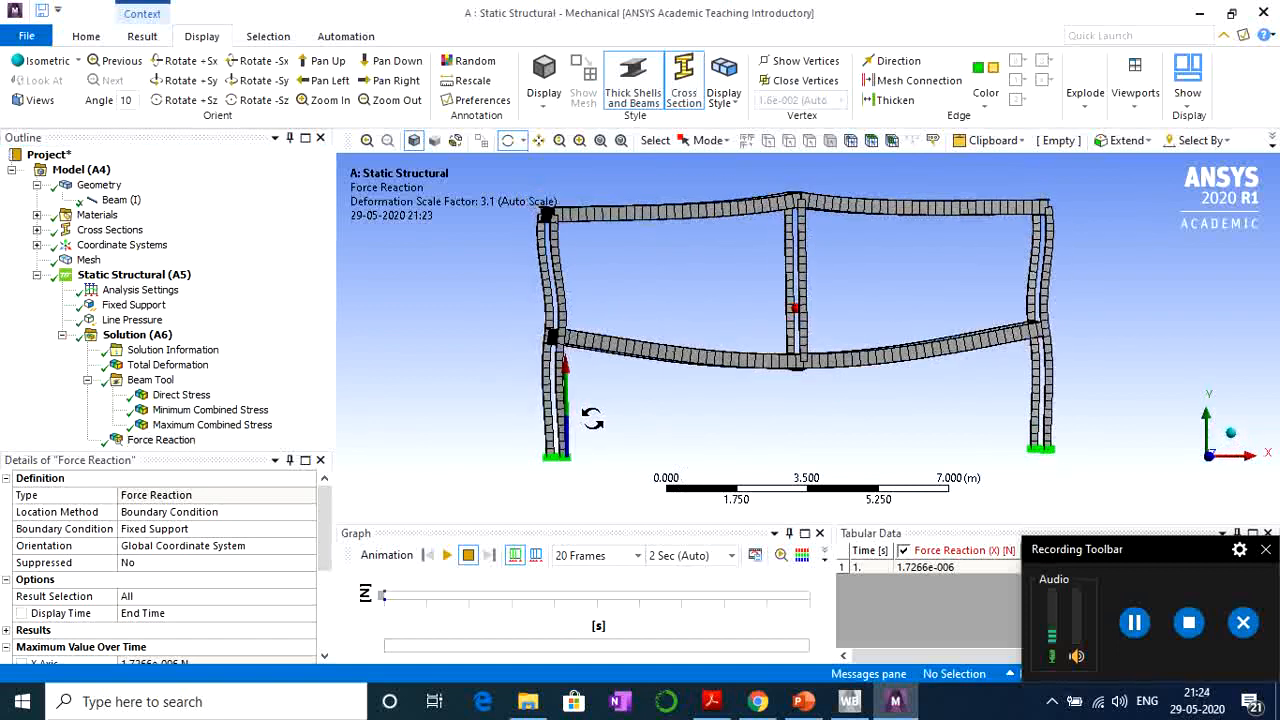
drag(1118, 552, 1064, 667)
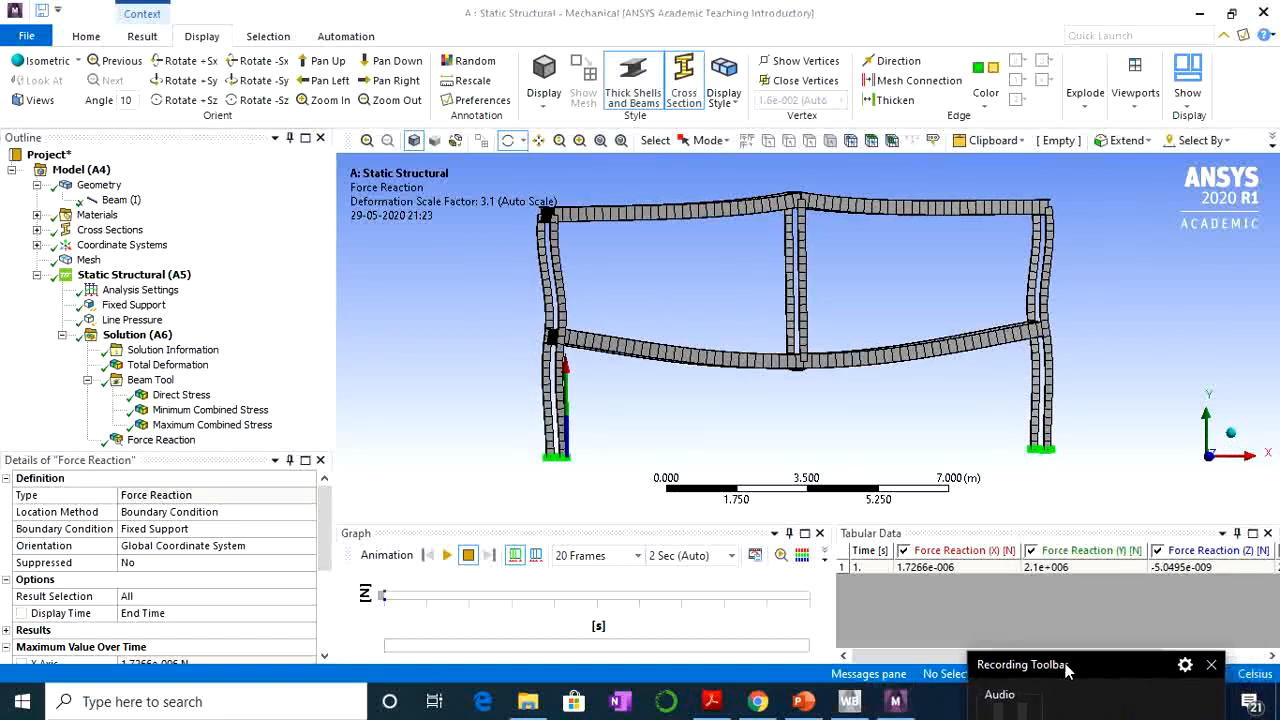
drag(860, 404, 823, 430)
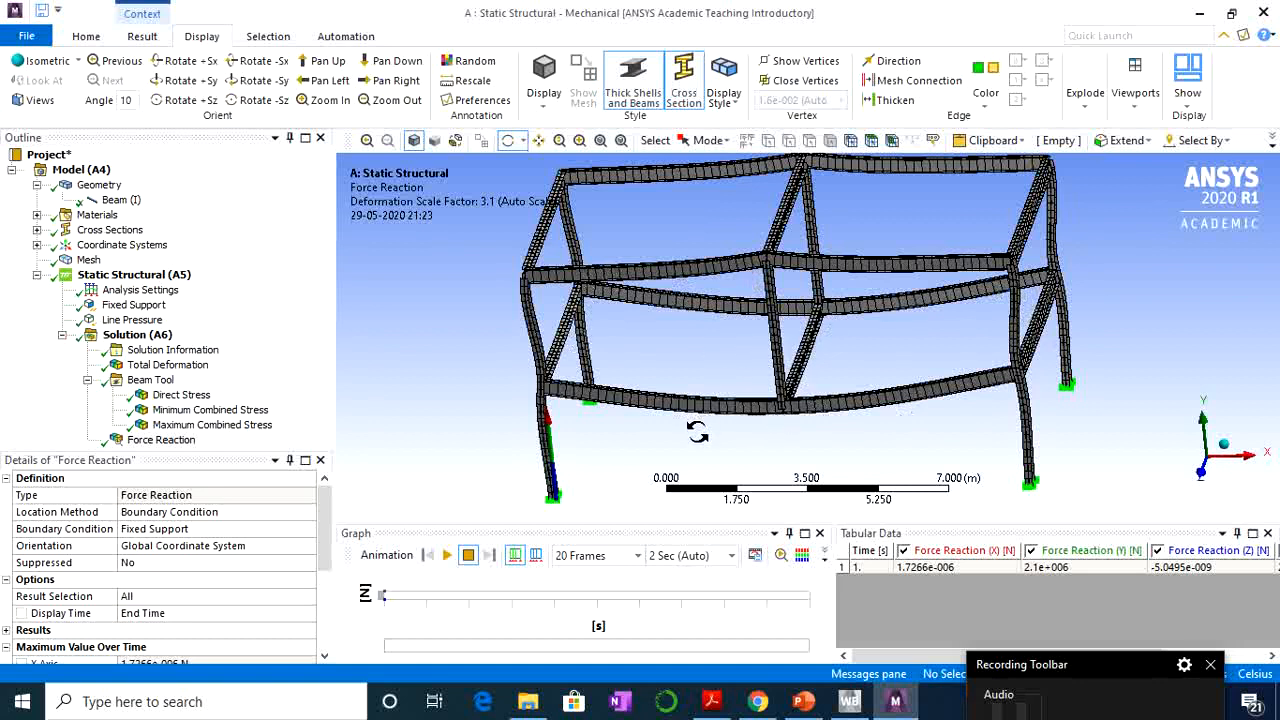
drag(723, 426, 800, 443)
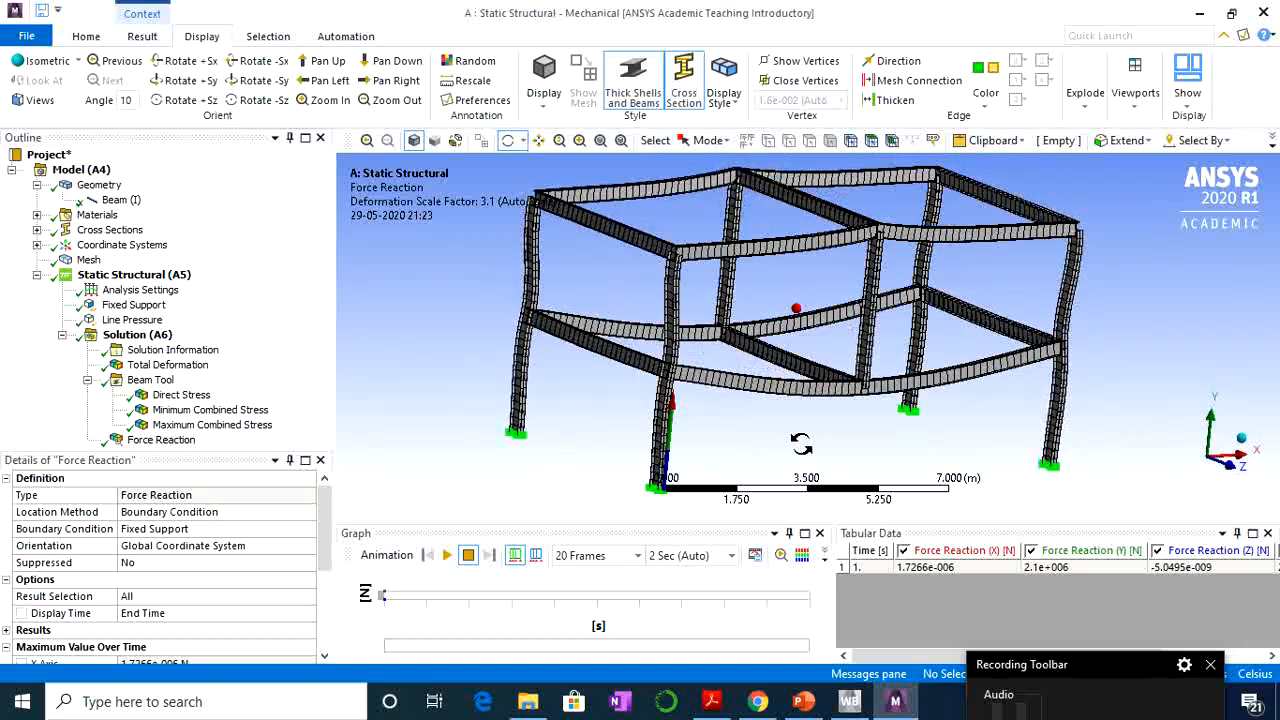
Examine the Beam Tool's Direct Stress distribution over the columns and beams from several angles.
click(167, 396)
drag(796, 312, 838, 410)
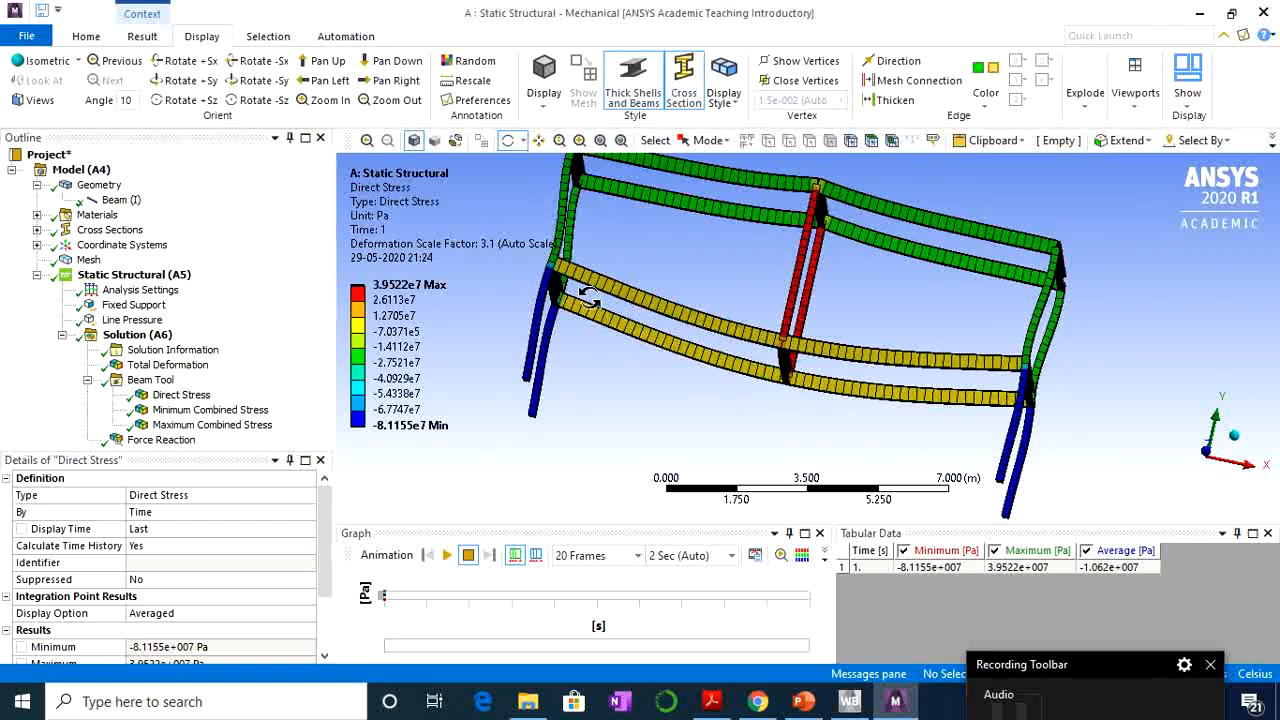
drag(655, 285, 832, 412)
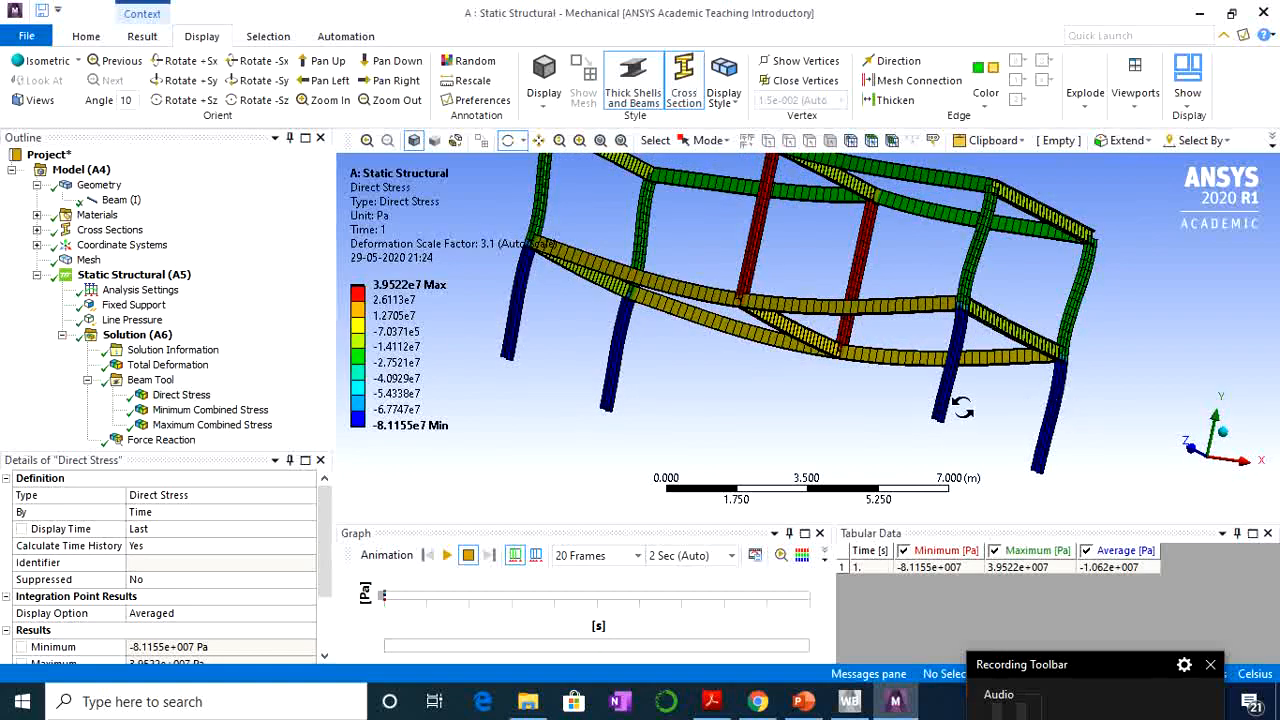
drag(618, 440, 702, 477)
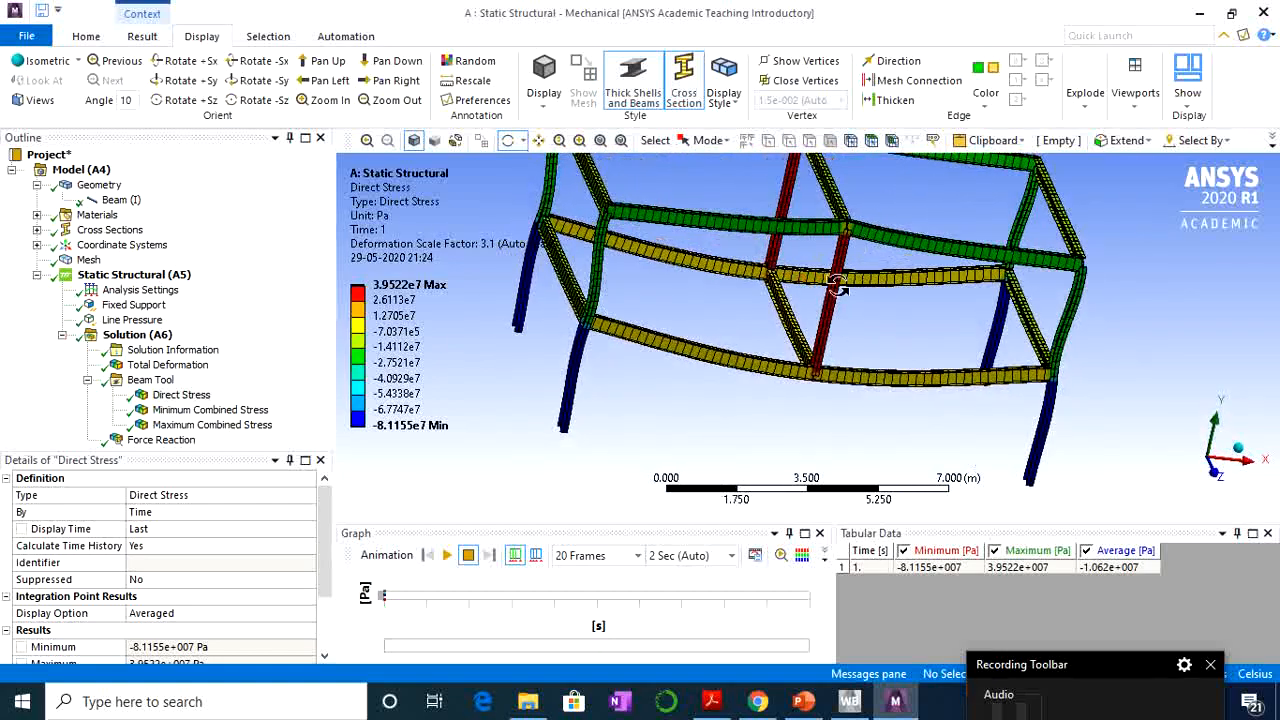
drag(748, 406, 620, 392)
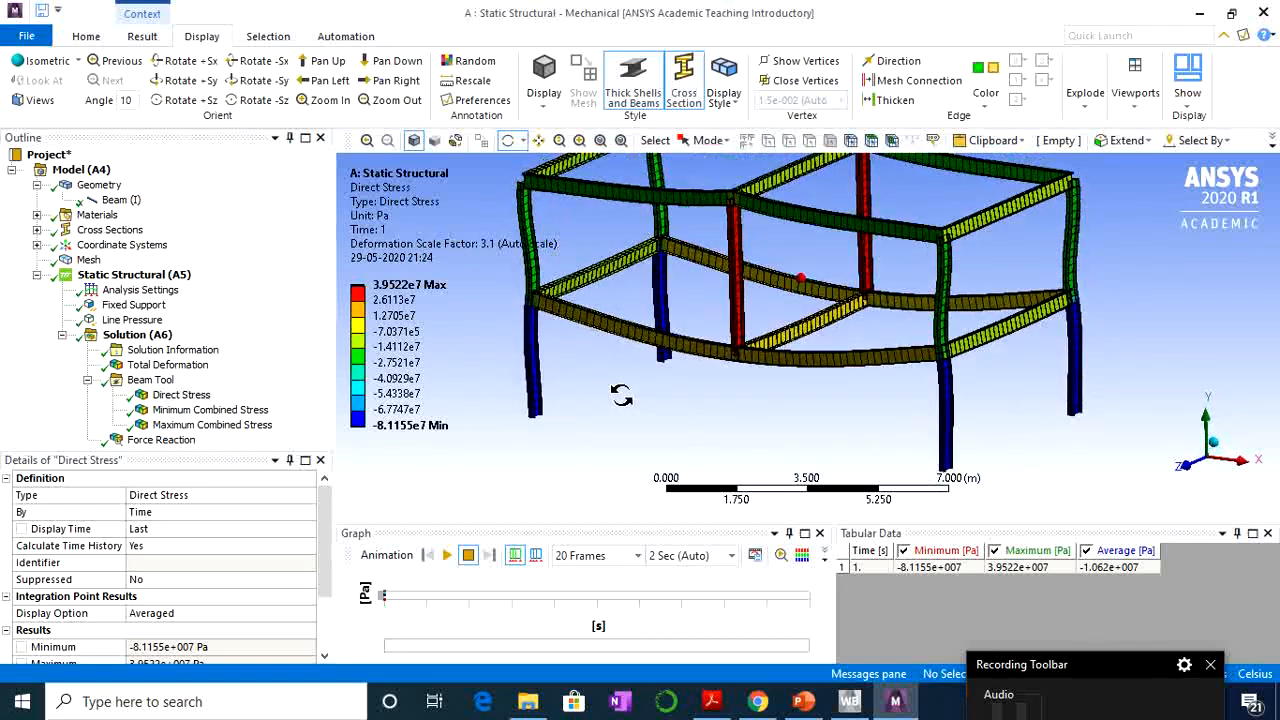
Compare the Minimum and Maximum Combined Stress plots, and inspect the minimum combined stress around the whole frame.
click(193, 411)
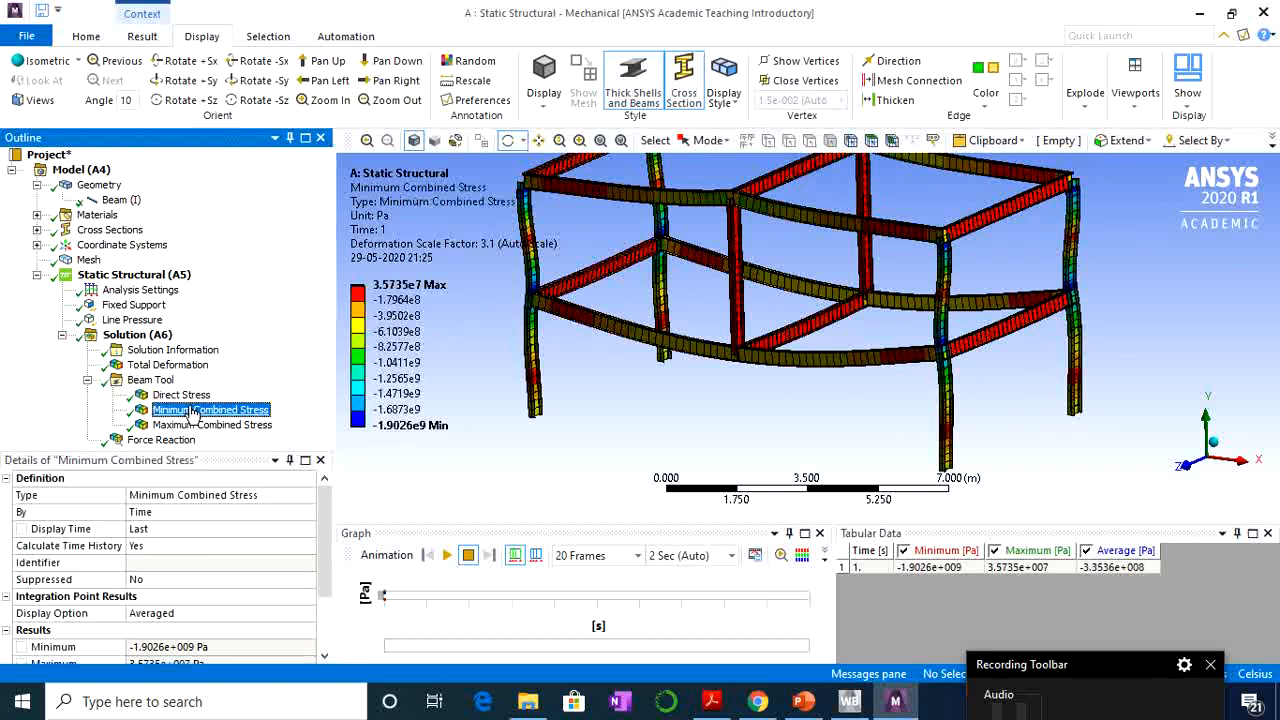
click(210, 426)
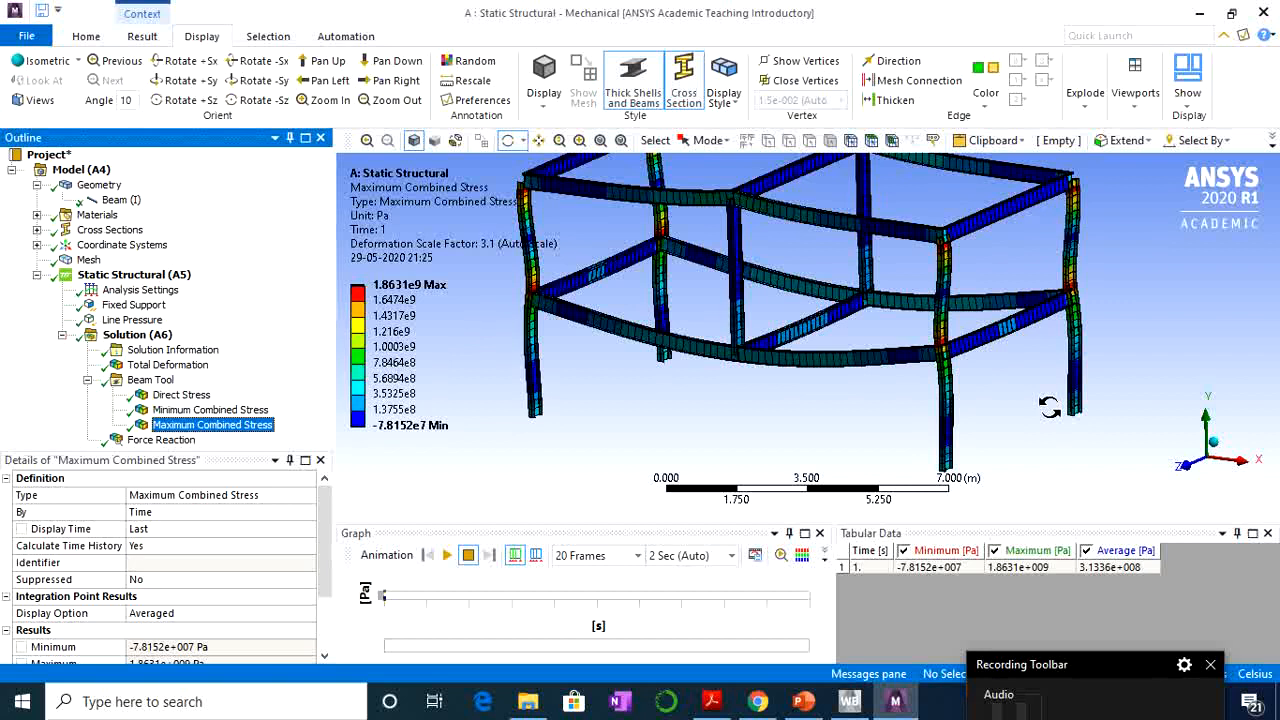
click(180, 411)
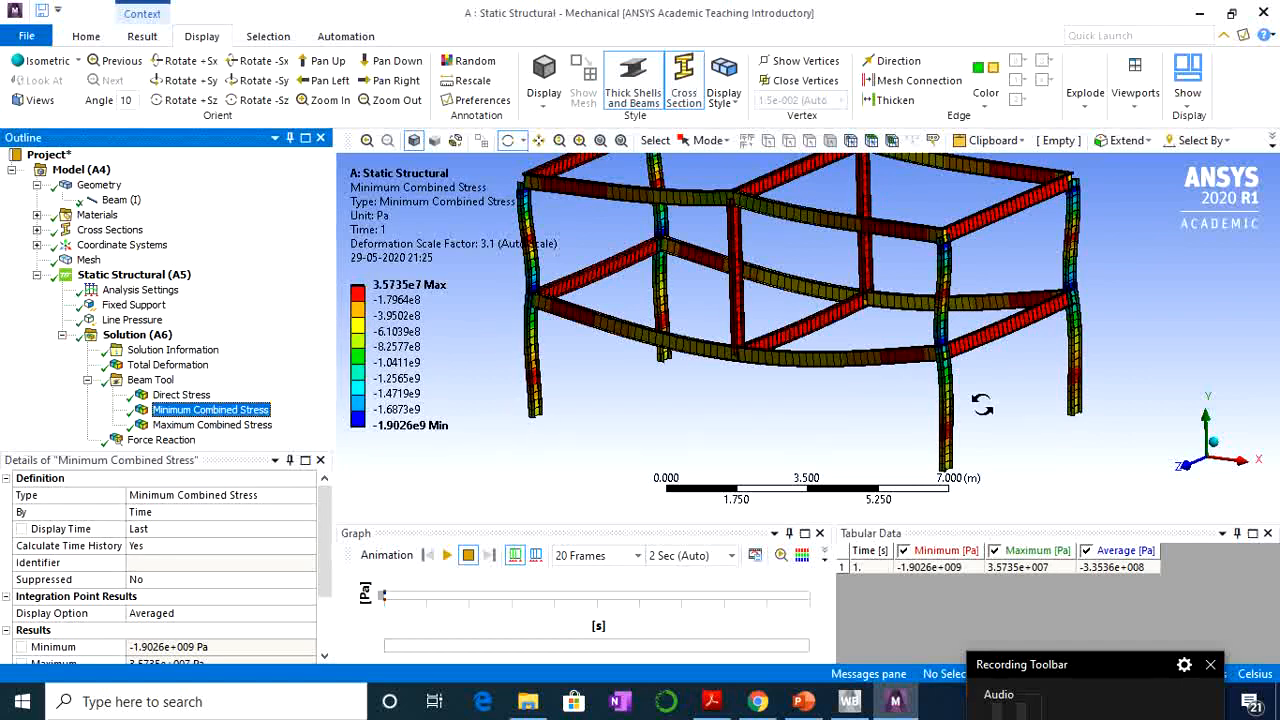
drag(1020, 401, 712, 418)
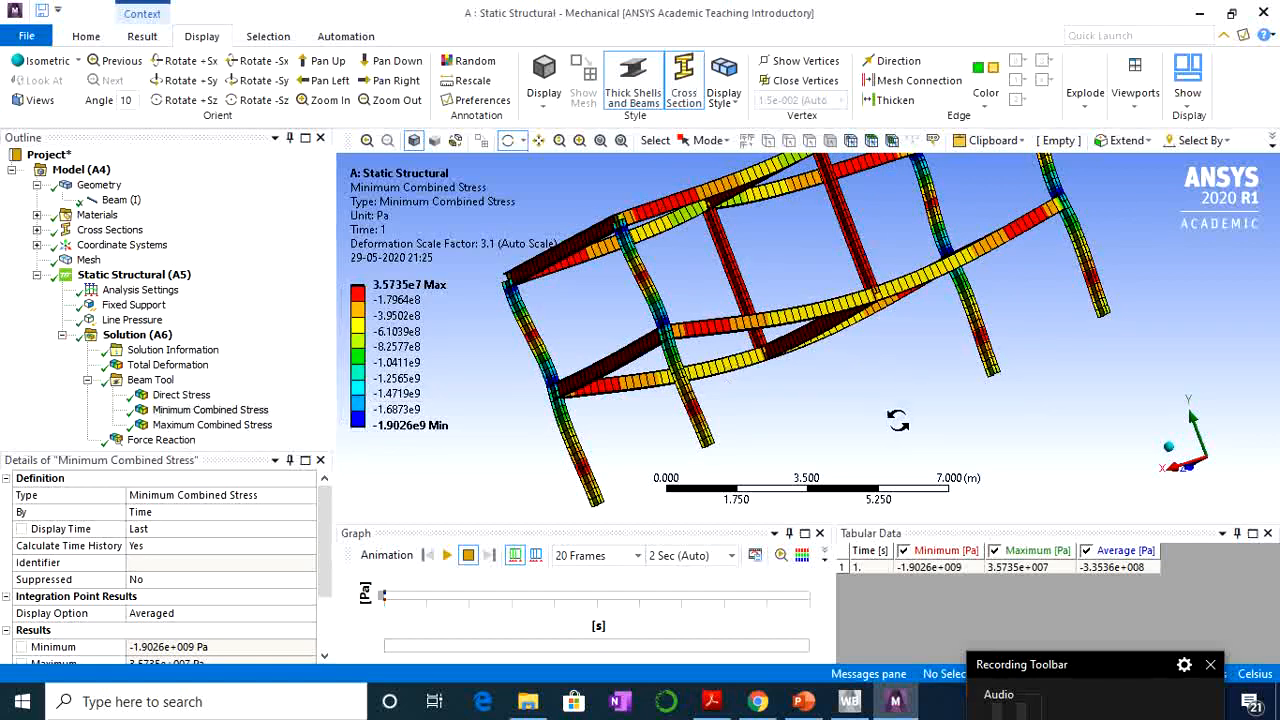
drag(895, 420, 946, 400)
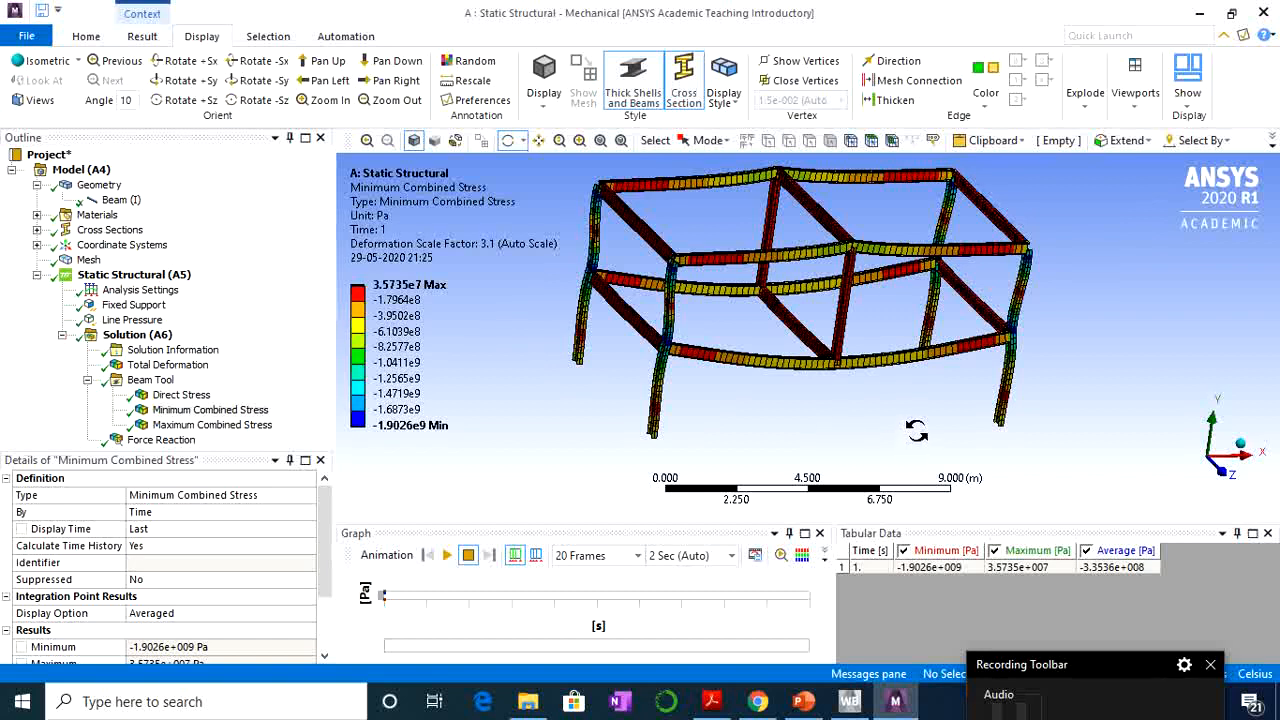
drag(1101, 654, 1102, 550)
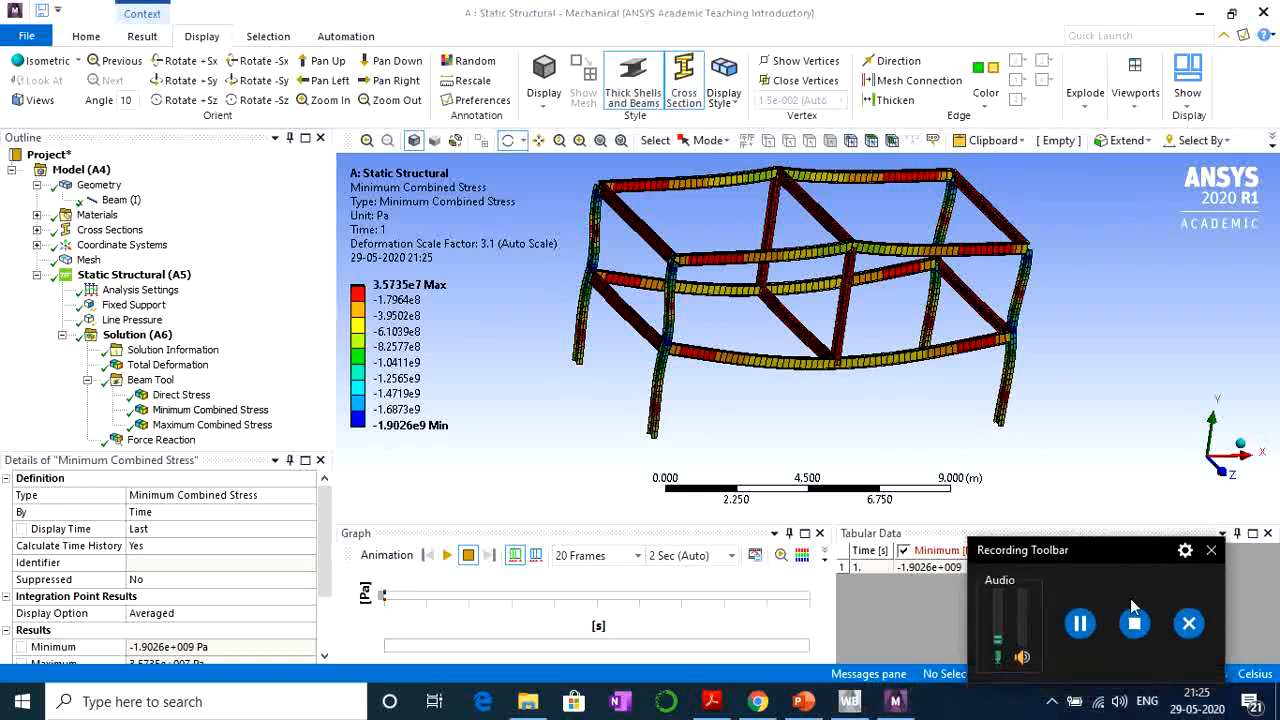